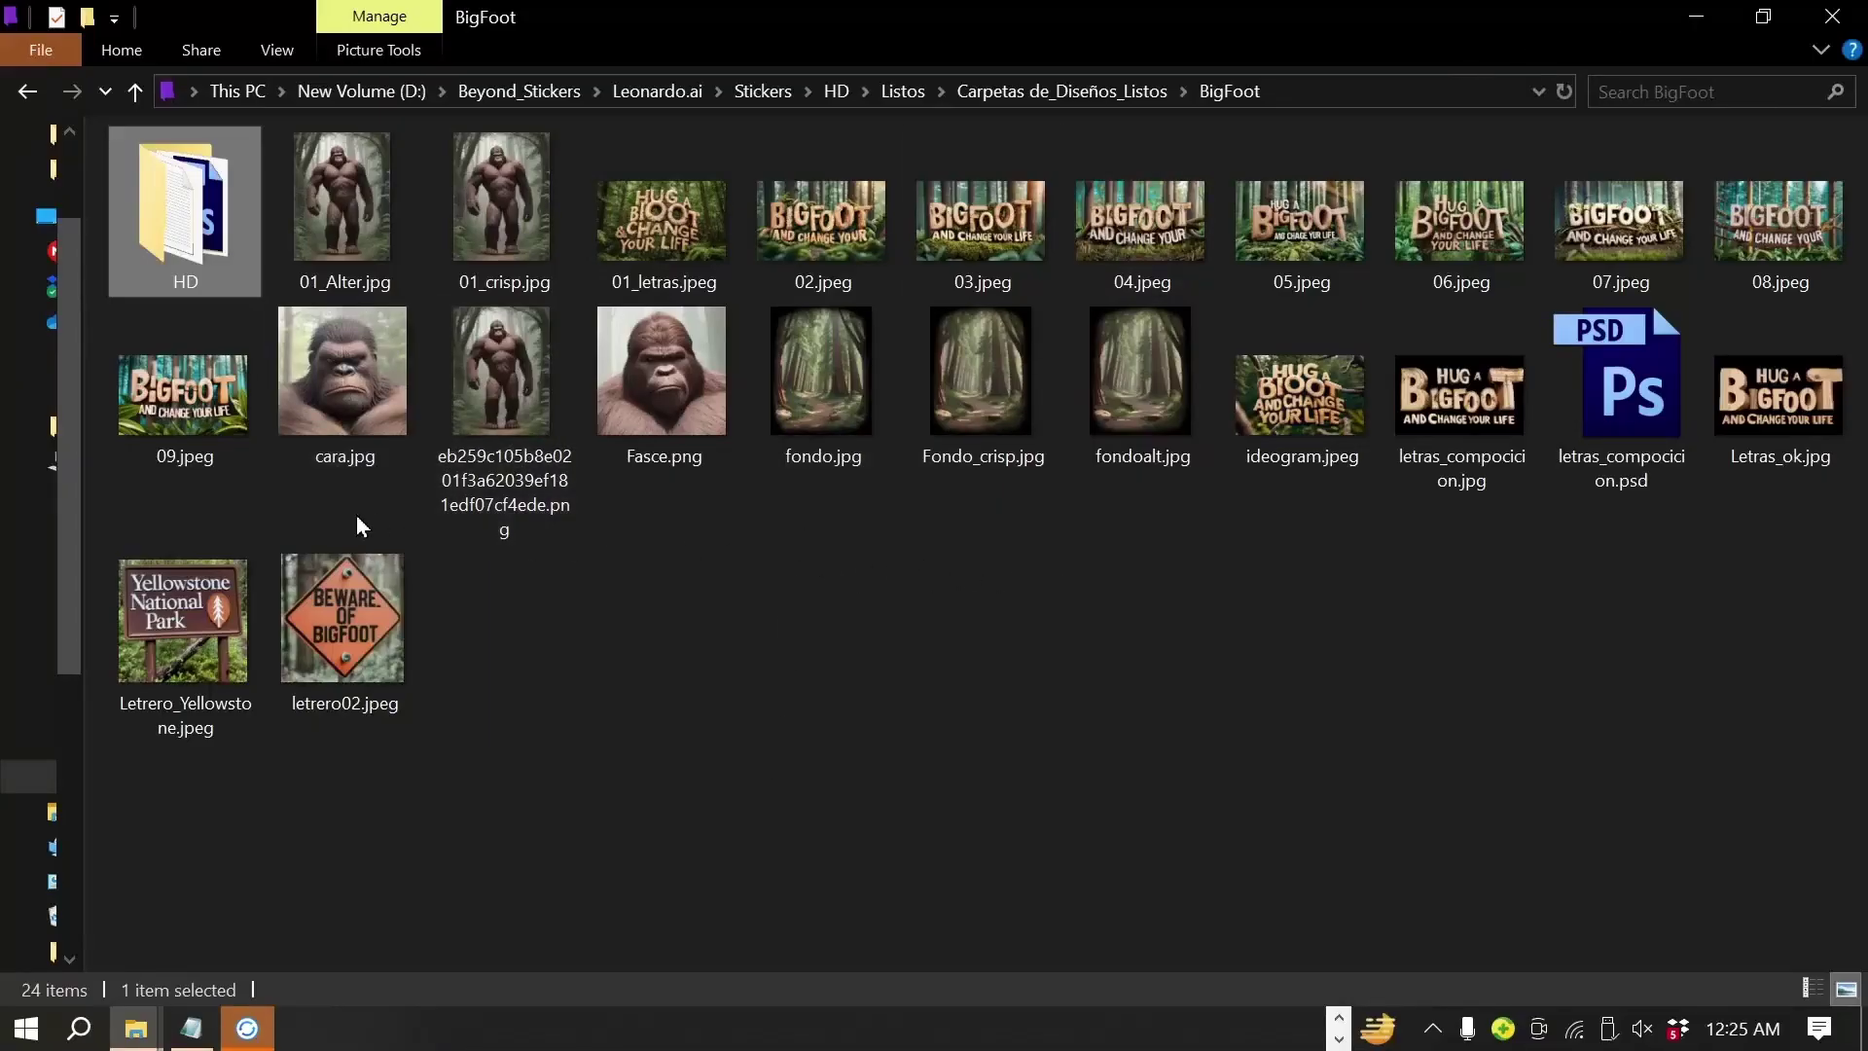
Step: Open 01_letras.jpeg in Photos and zoom in and out on the lettering
double_click(676, 244)
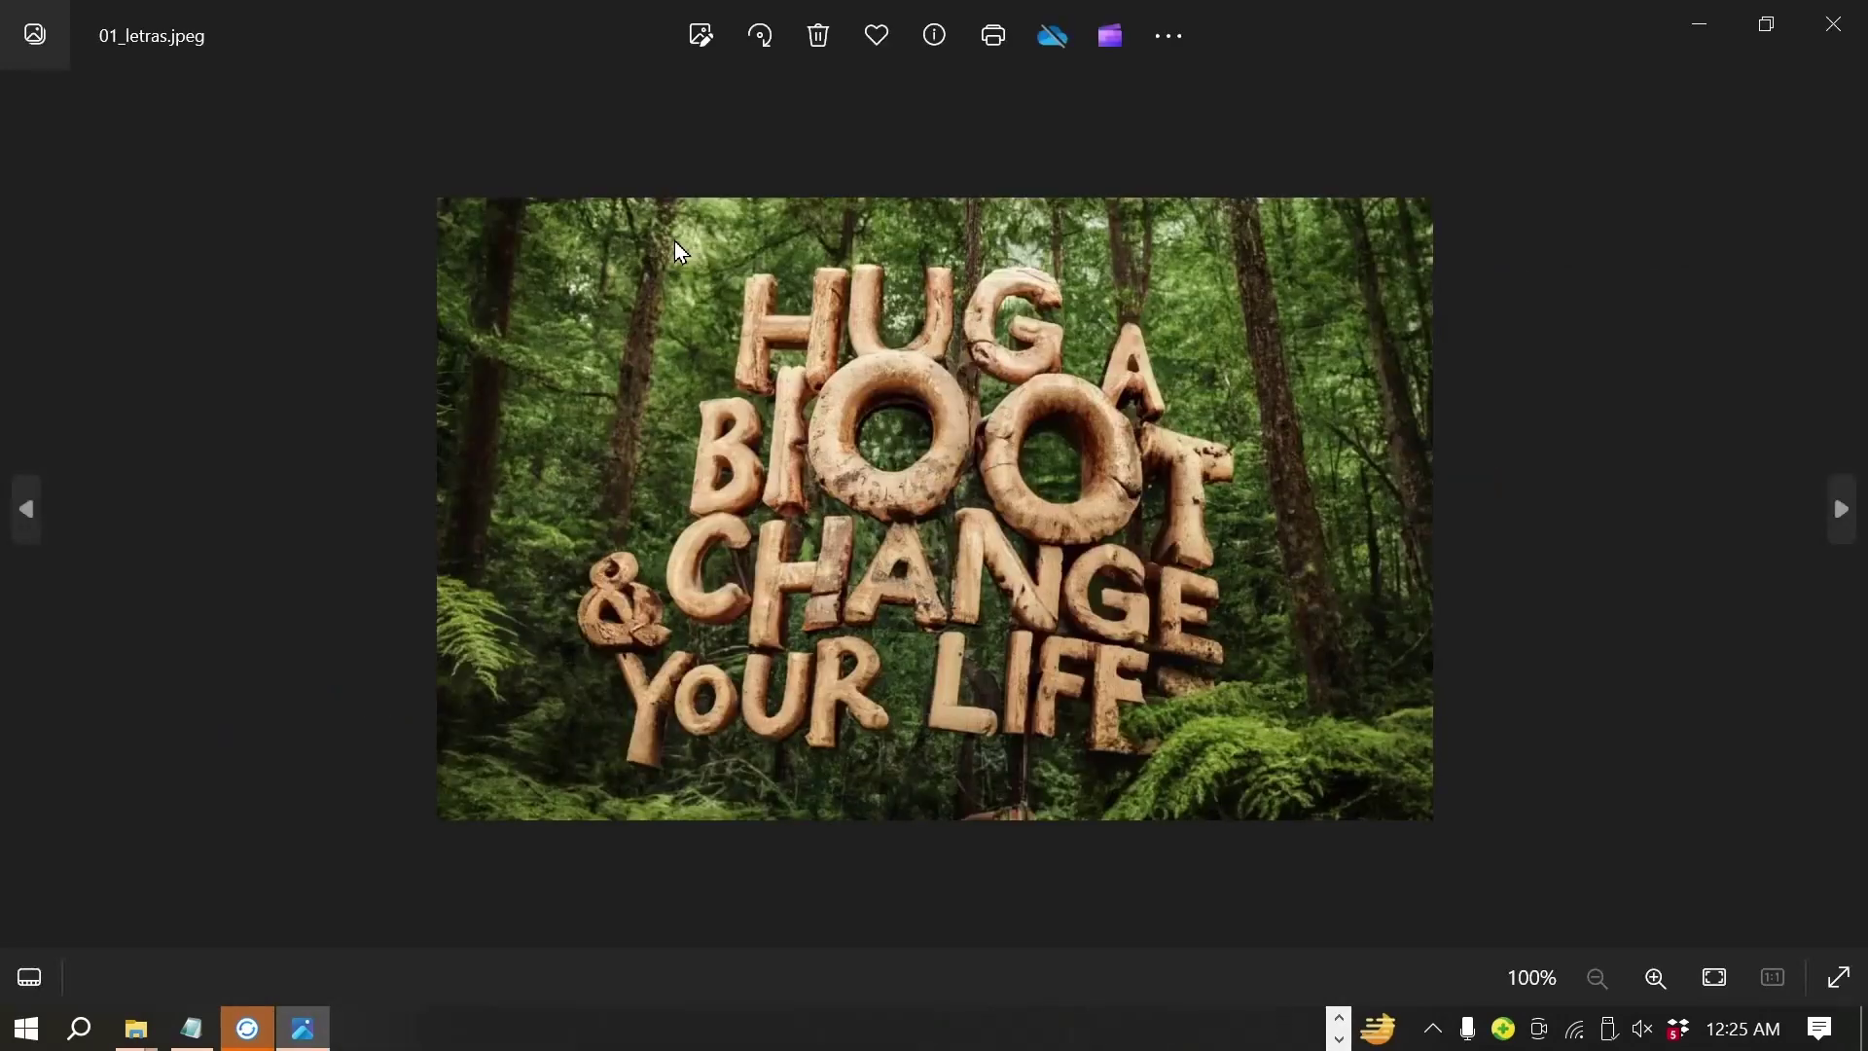
scroll(1382, 576, "up", 3)
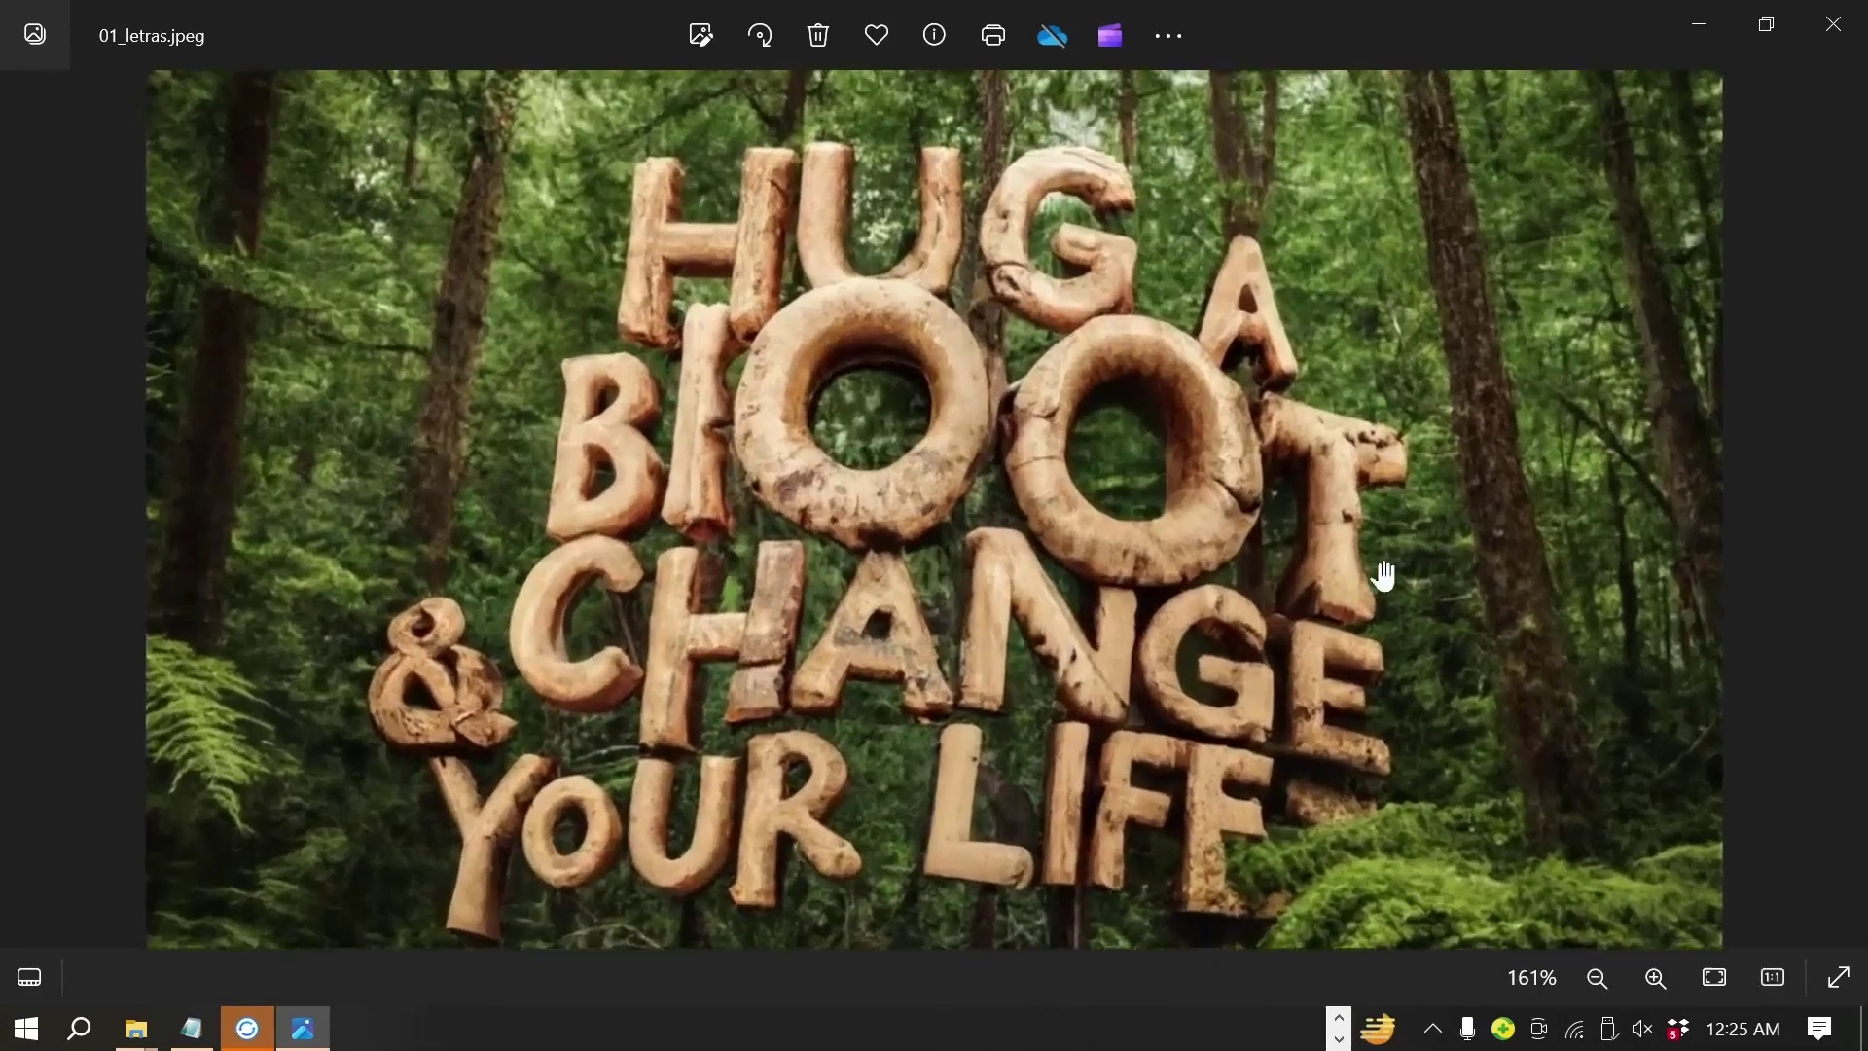
scroll(1534, 676, "down", 1)
scroll(1535, 677, "down", 3)
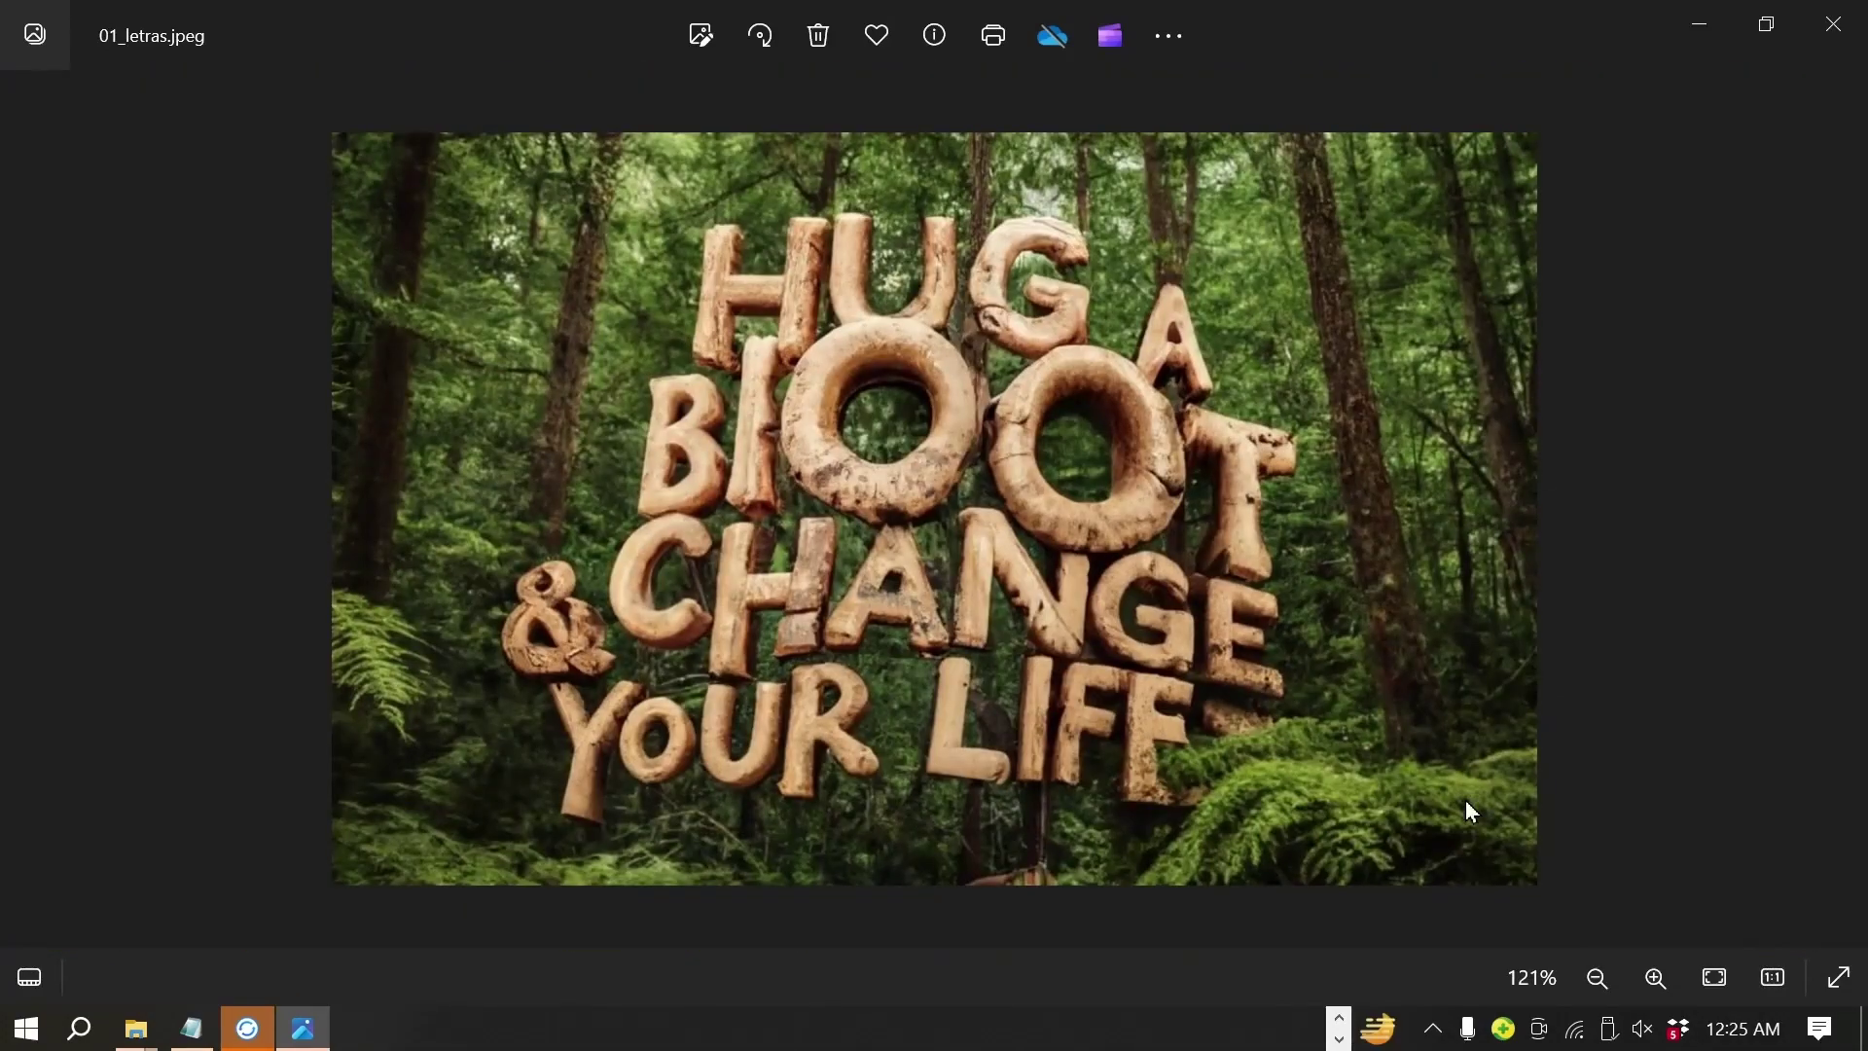
scroll(1470, 811, "up", 2)
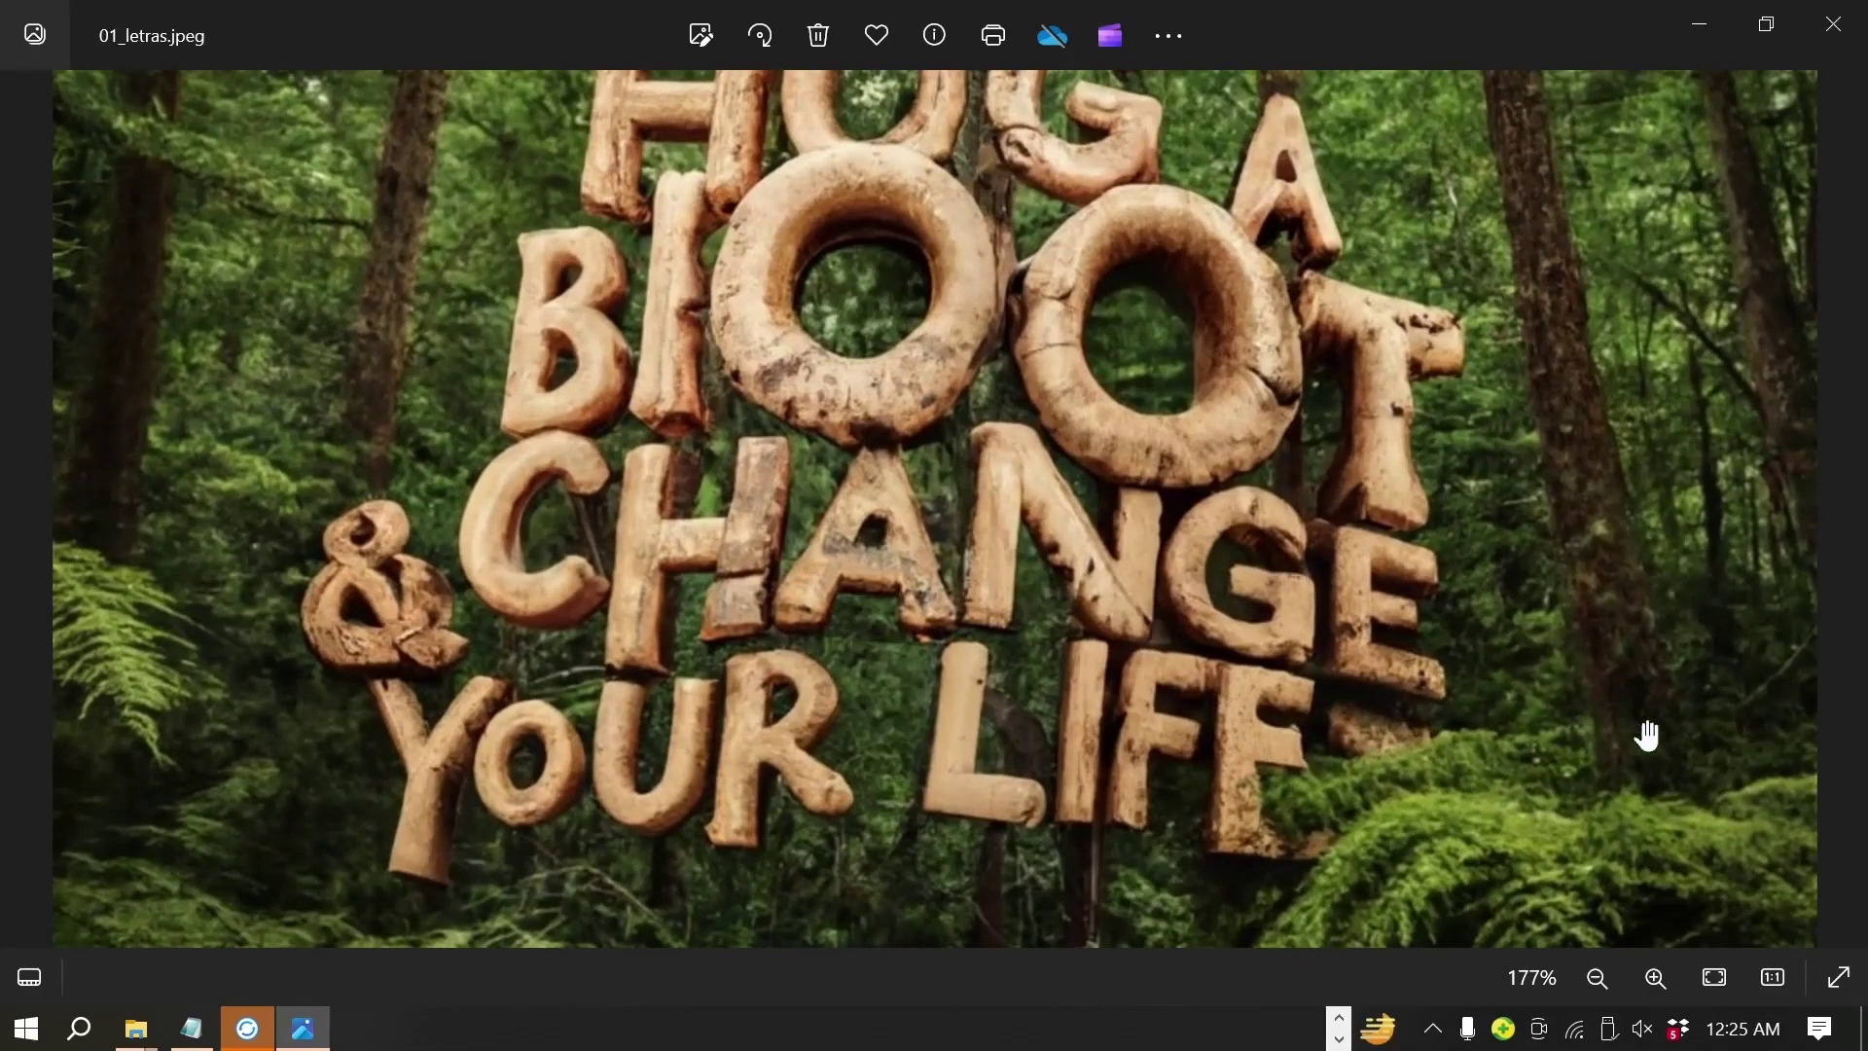
scroll(1647, 737, "up", 1)
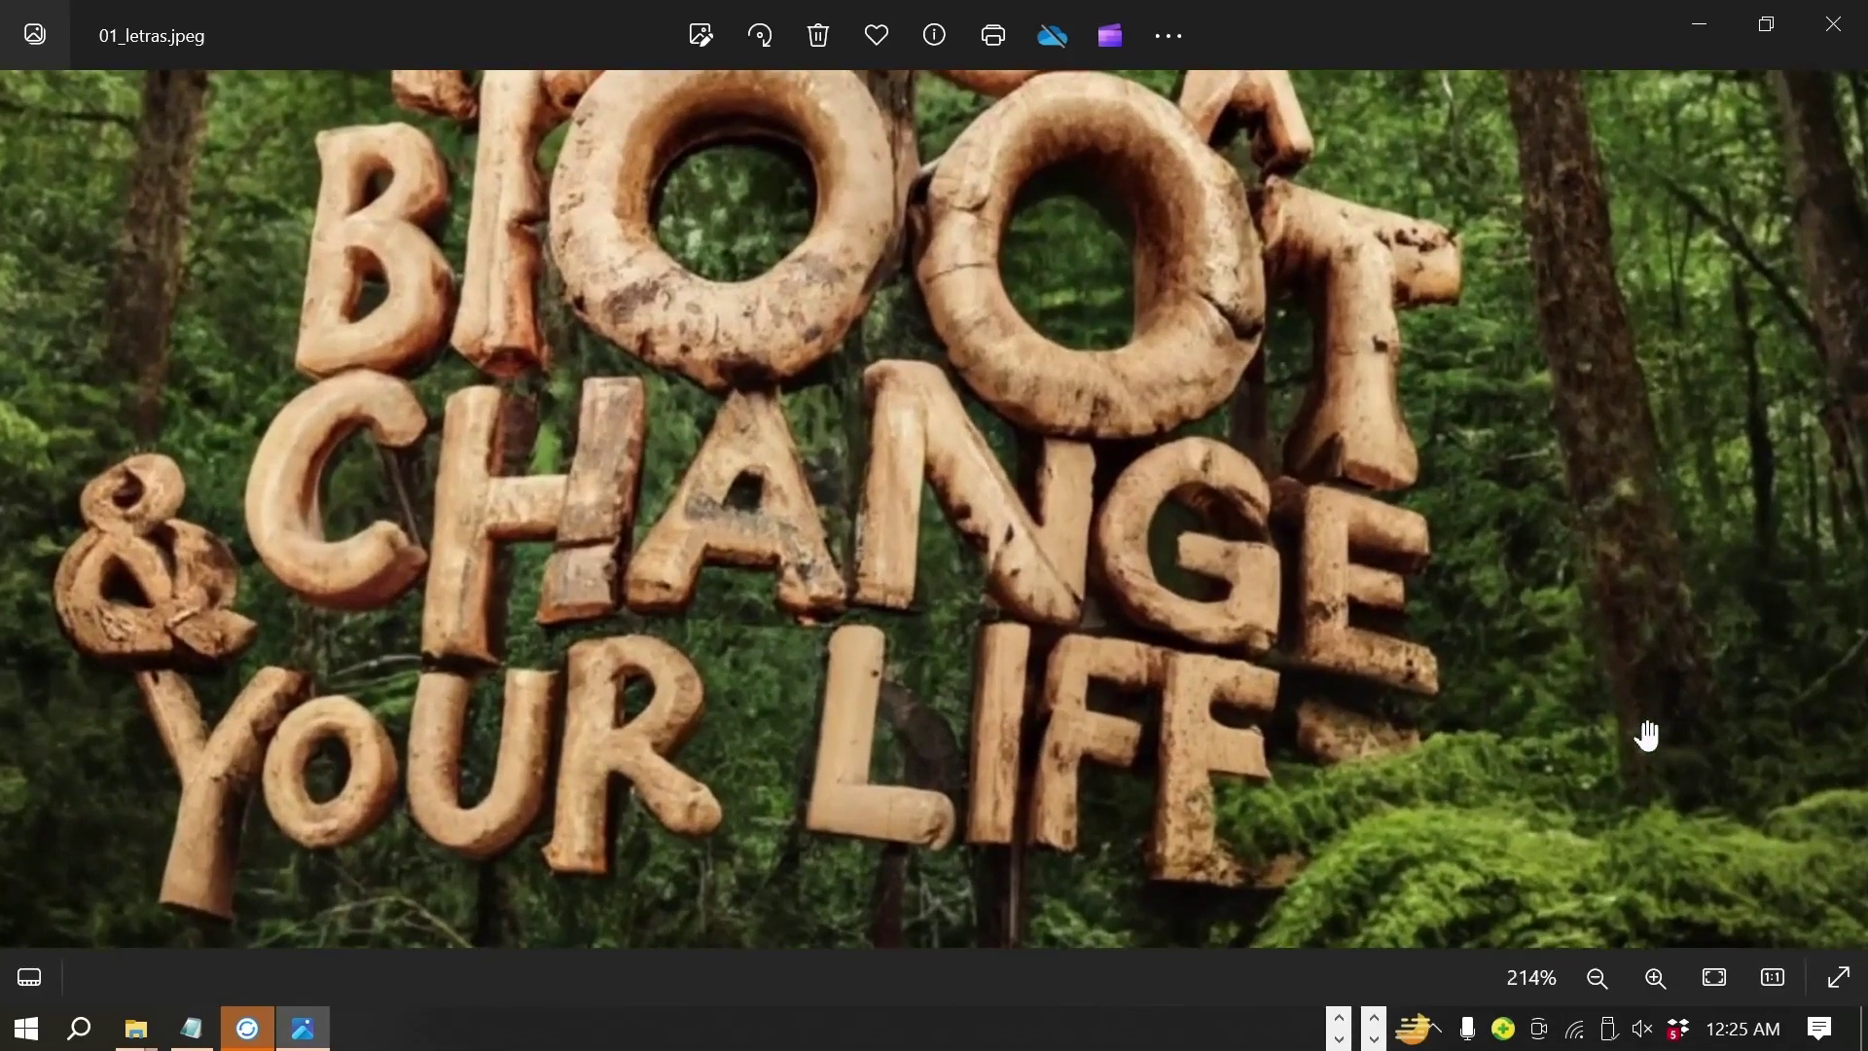
scroll(1647, 737, "down", 3)
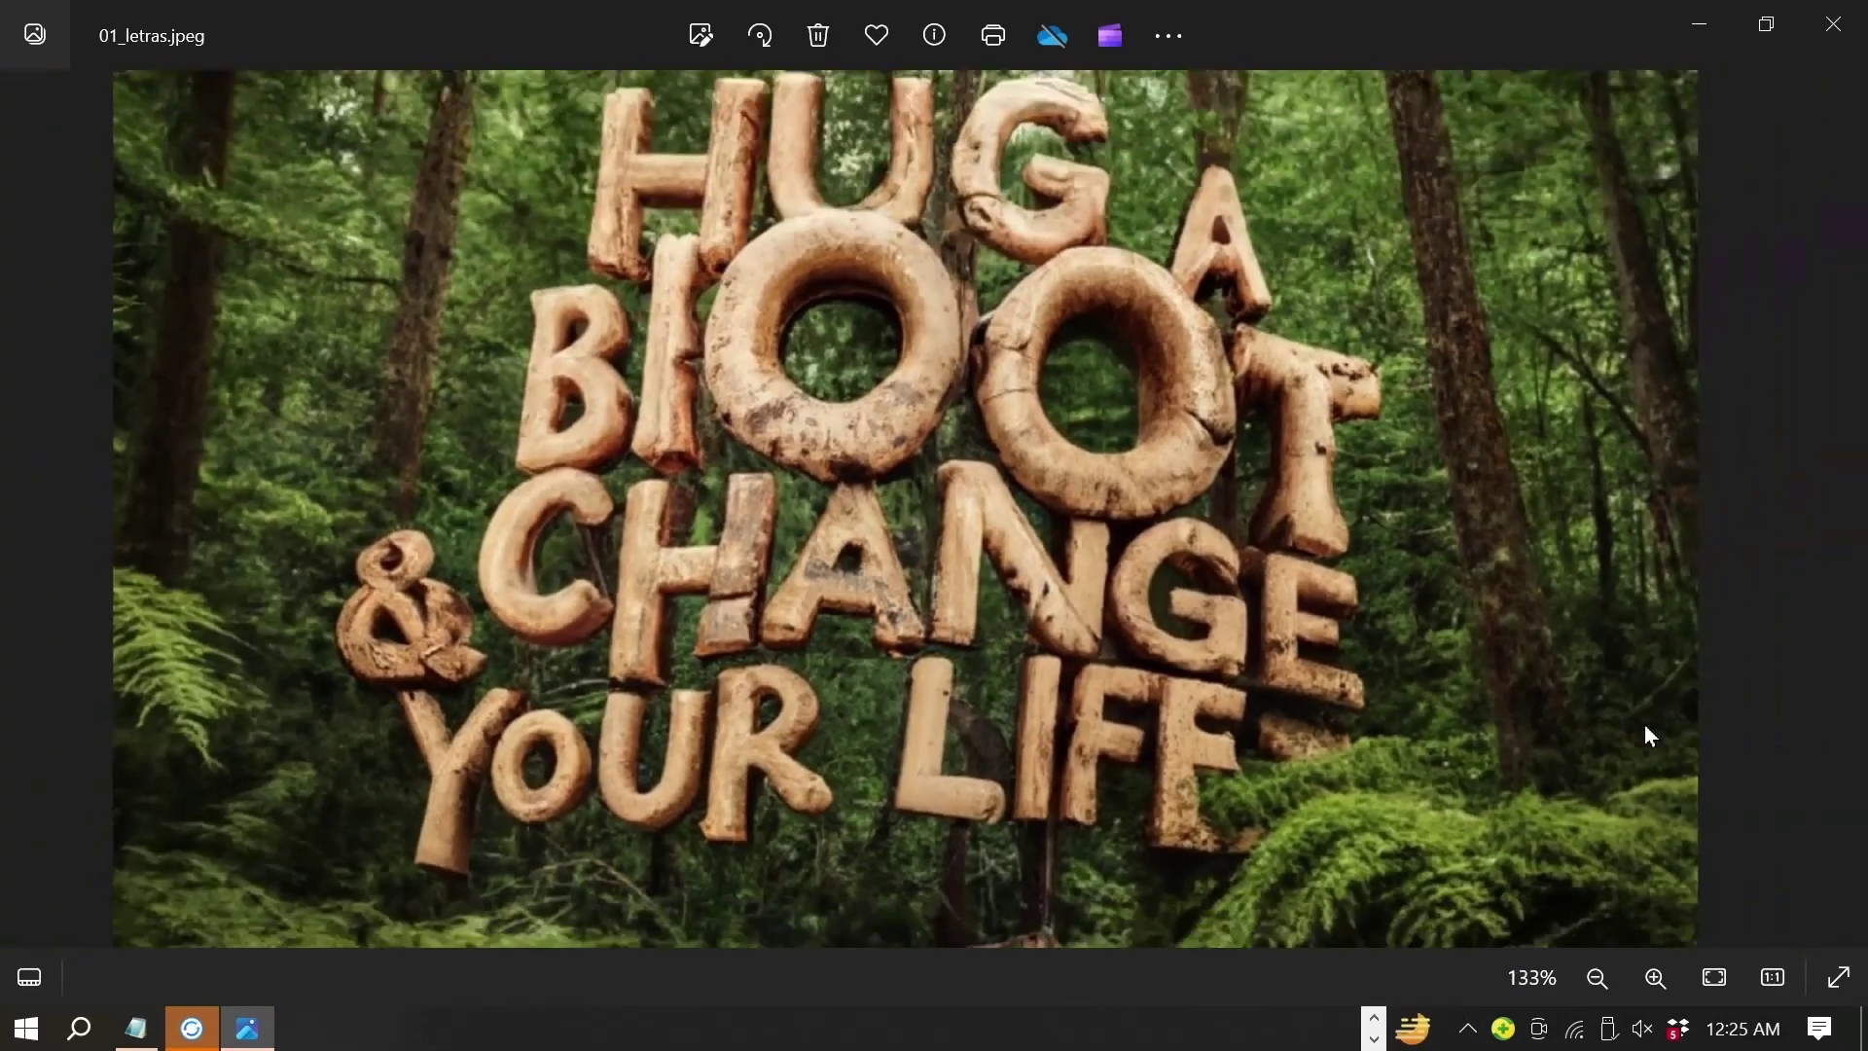
Step: Step through images 02 to 09, zooming into the enlarged BIGFO letters on 08
key("Right")
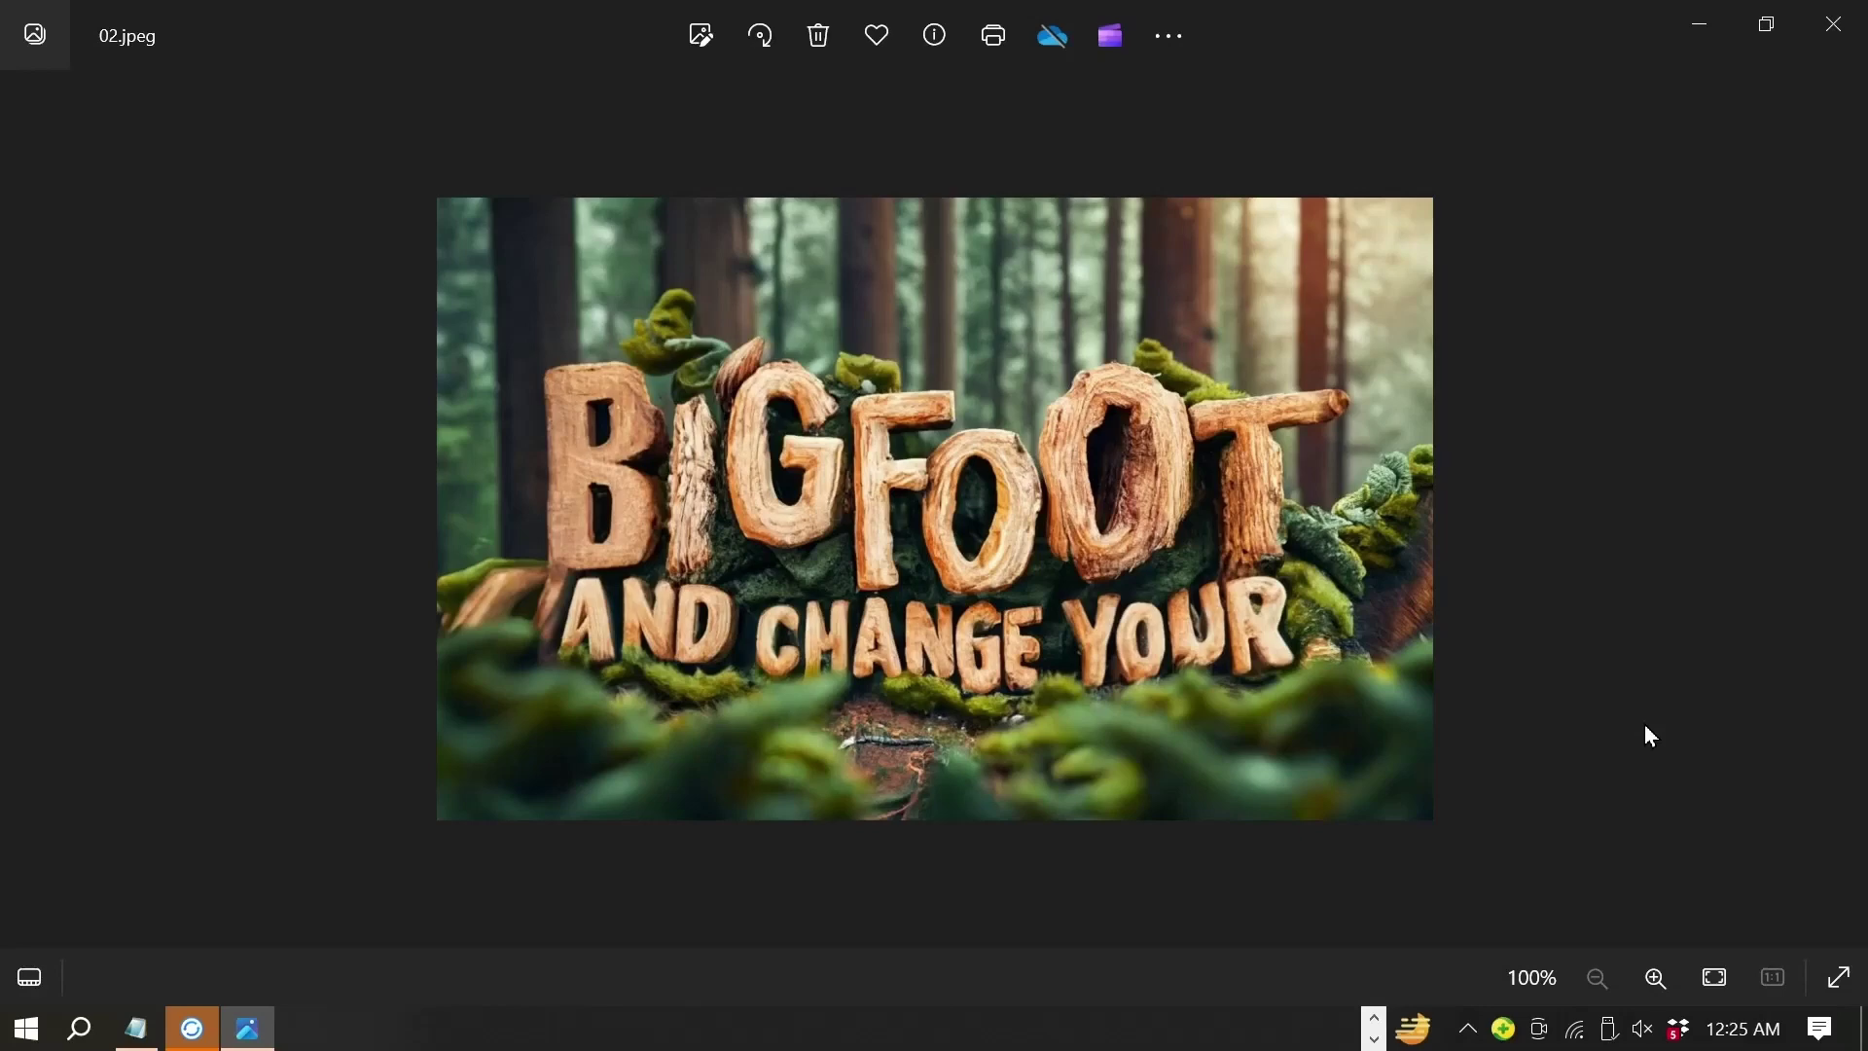
key("Right")
key("Right")
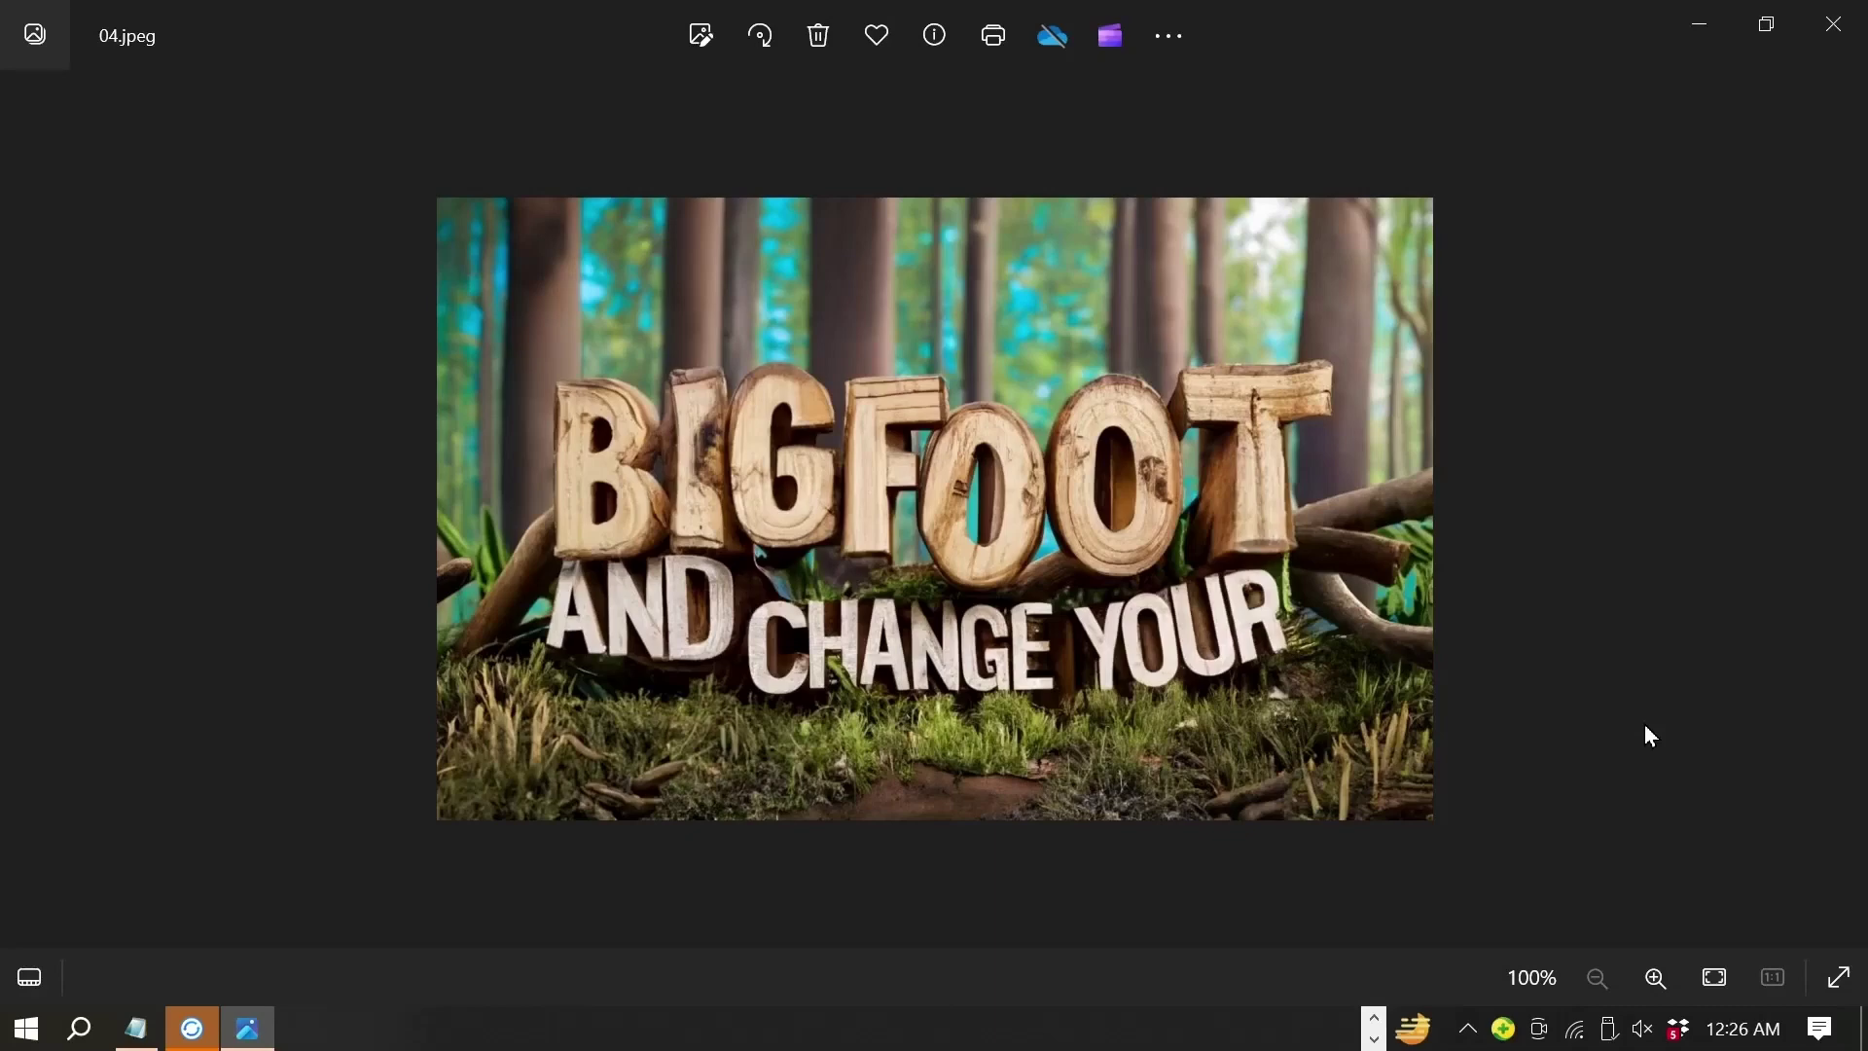
key("Right")
key("Right")
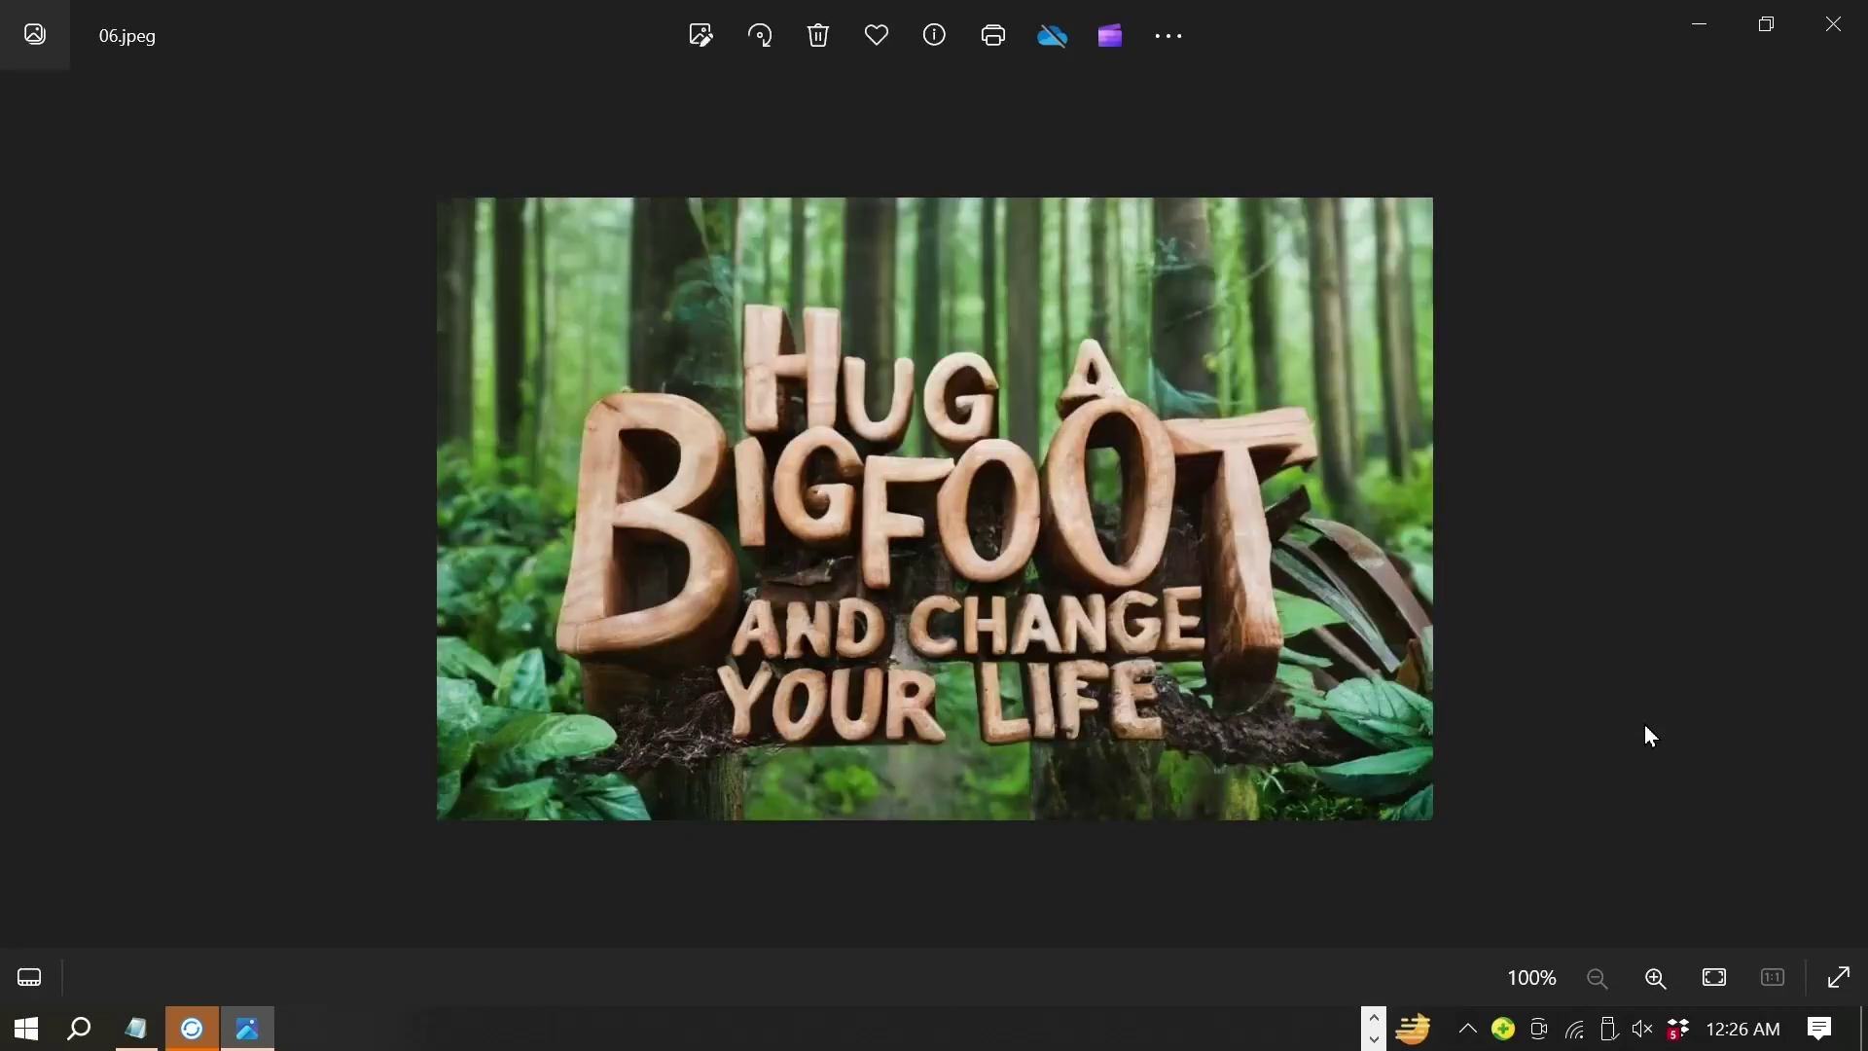
key("Right")
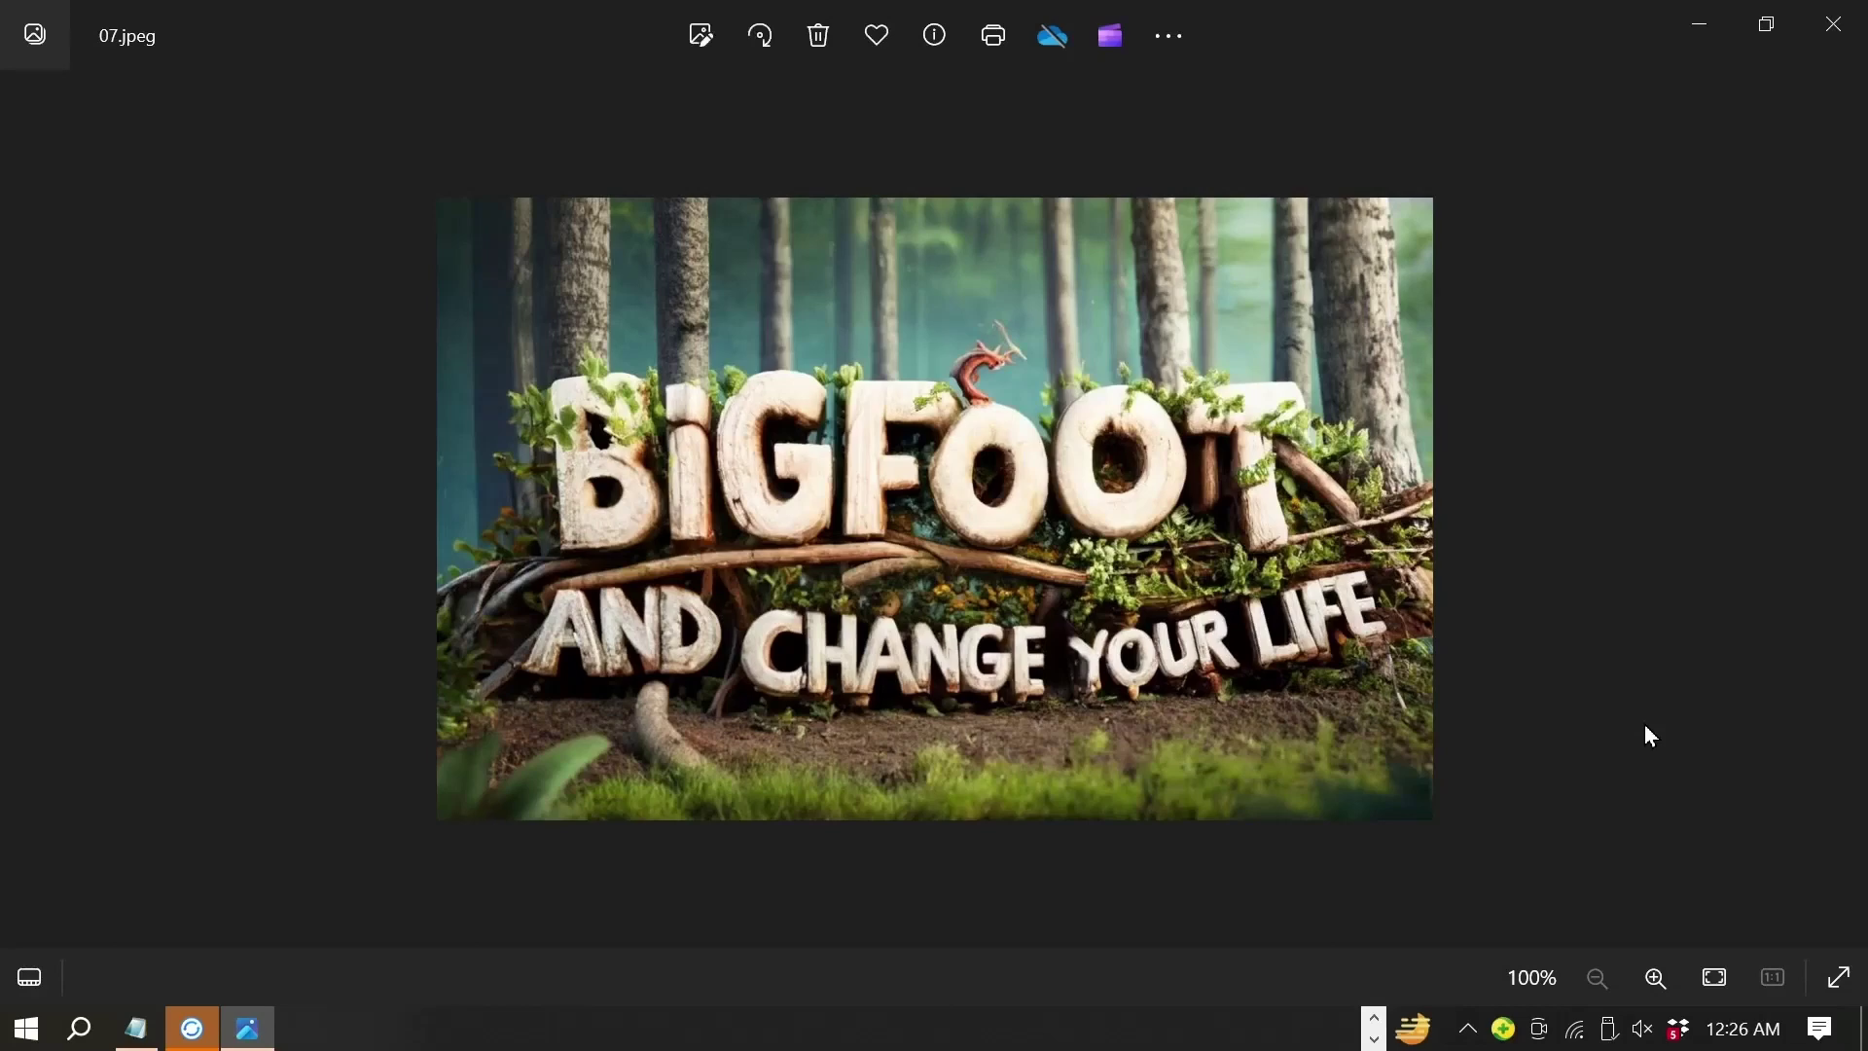
key("Right")
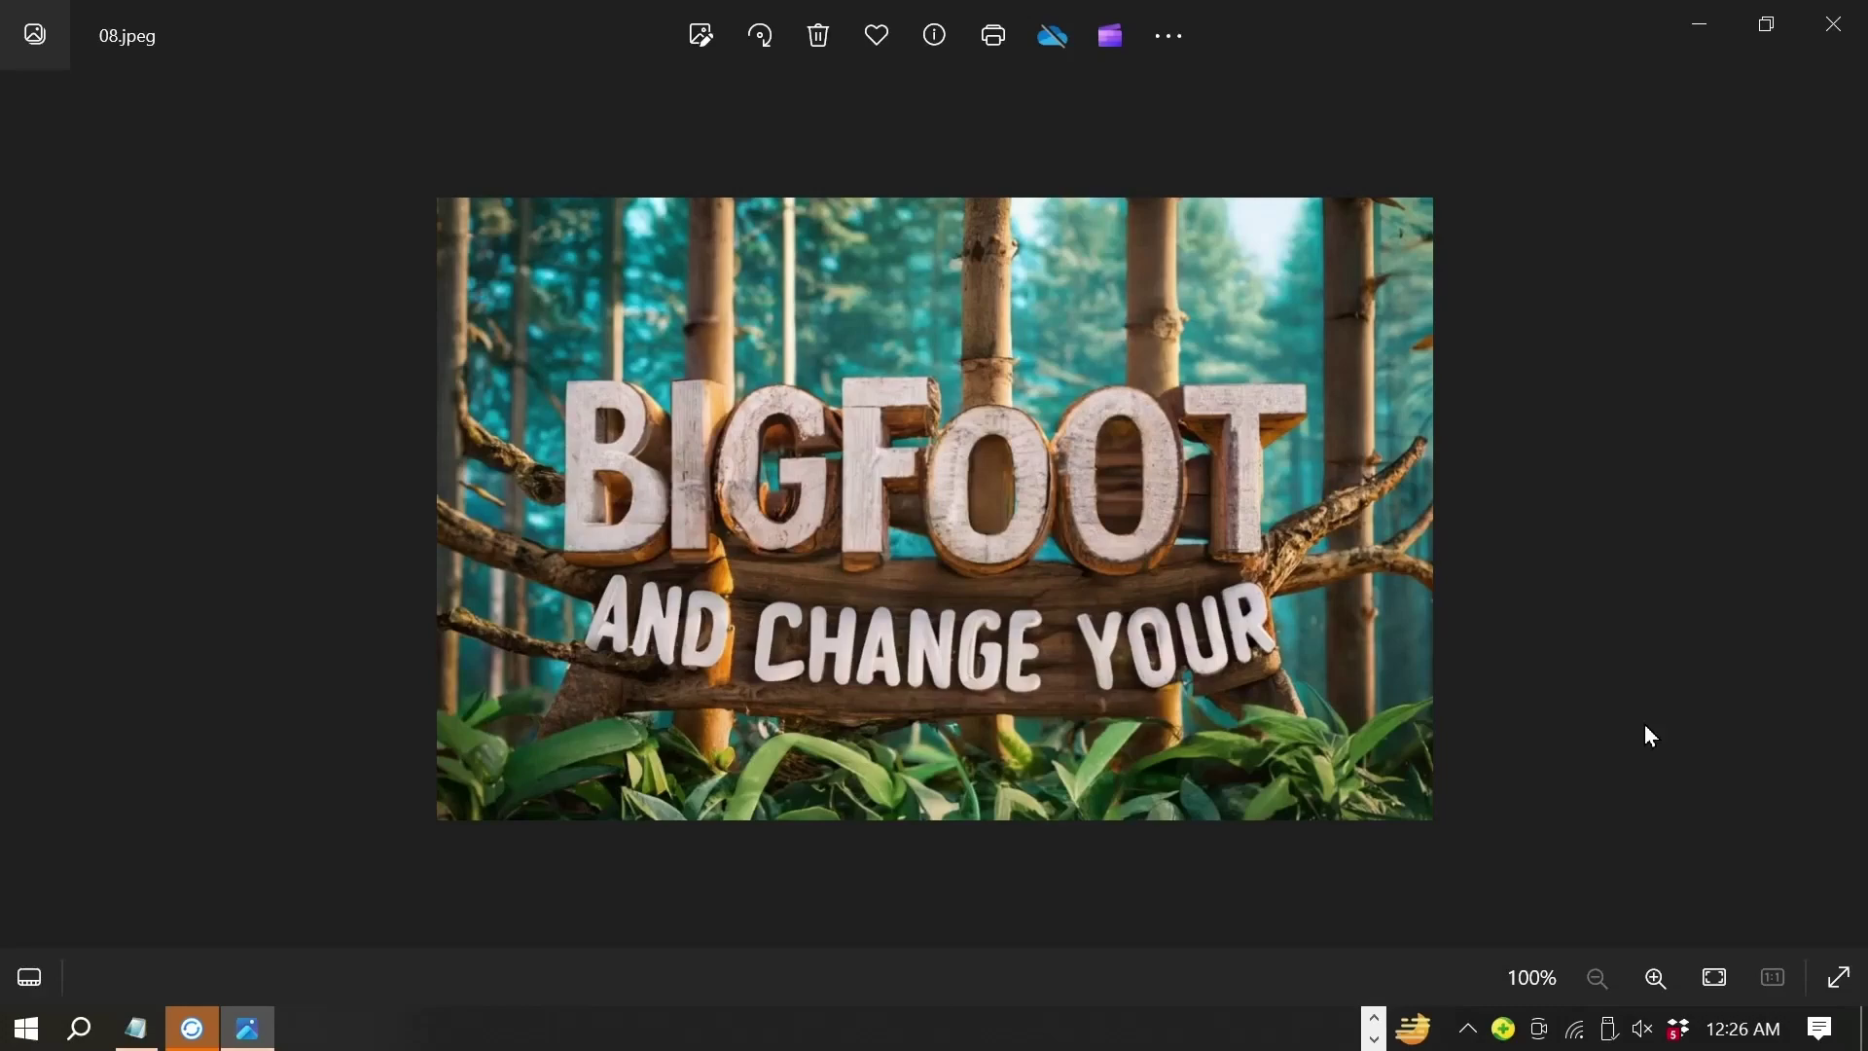
scroll(947, 546, "up", 3)
scroll(746, 259, "up", 2)
mouse_move(746, 259)
left_mouse_down()
mouse_move(989, 701)
mouse_move(1286, 718)
mouse_move(1193, 742)
left_mouse_up()
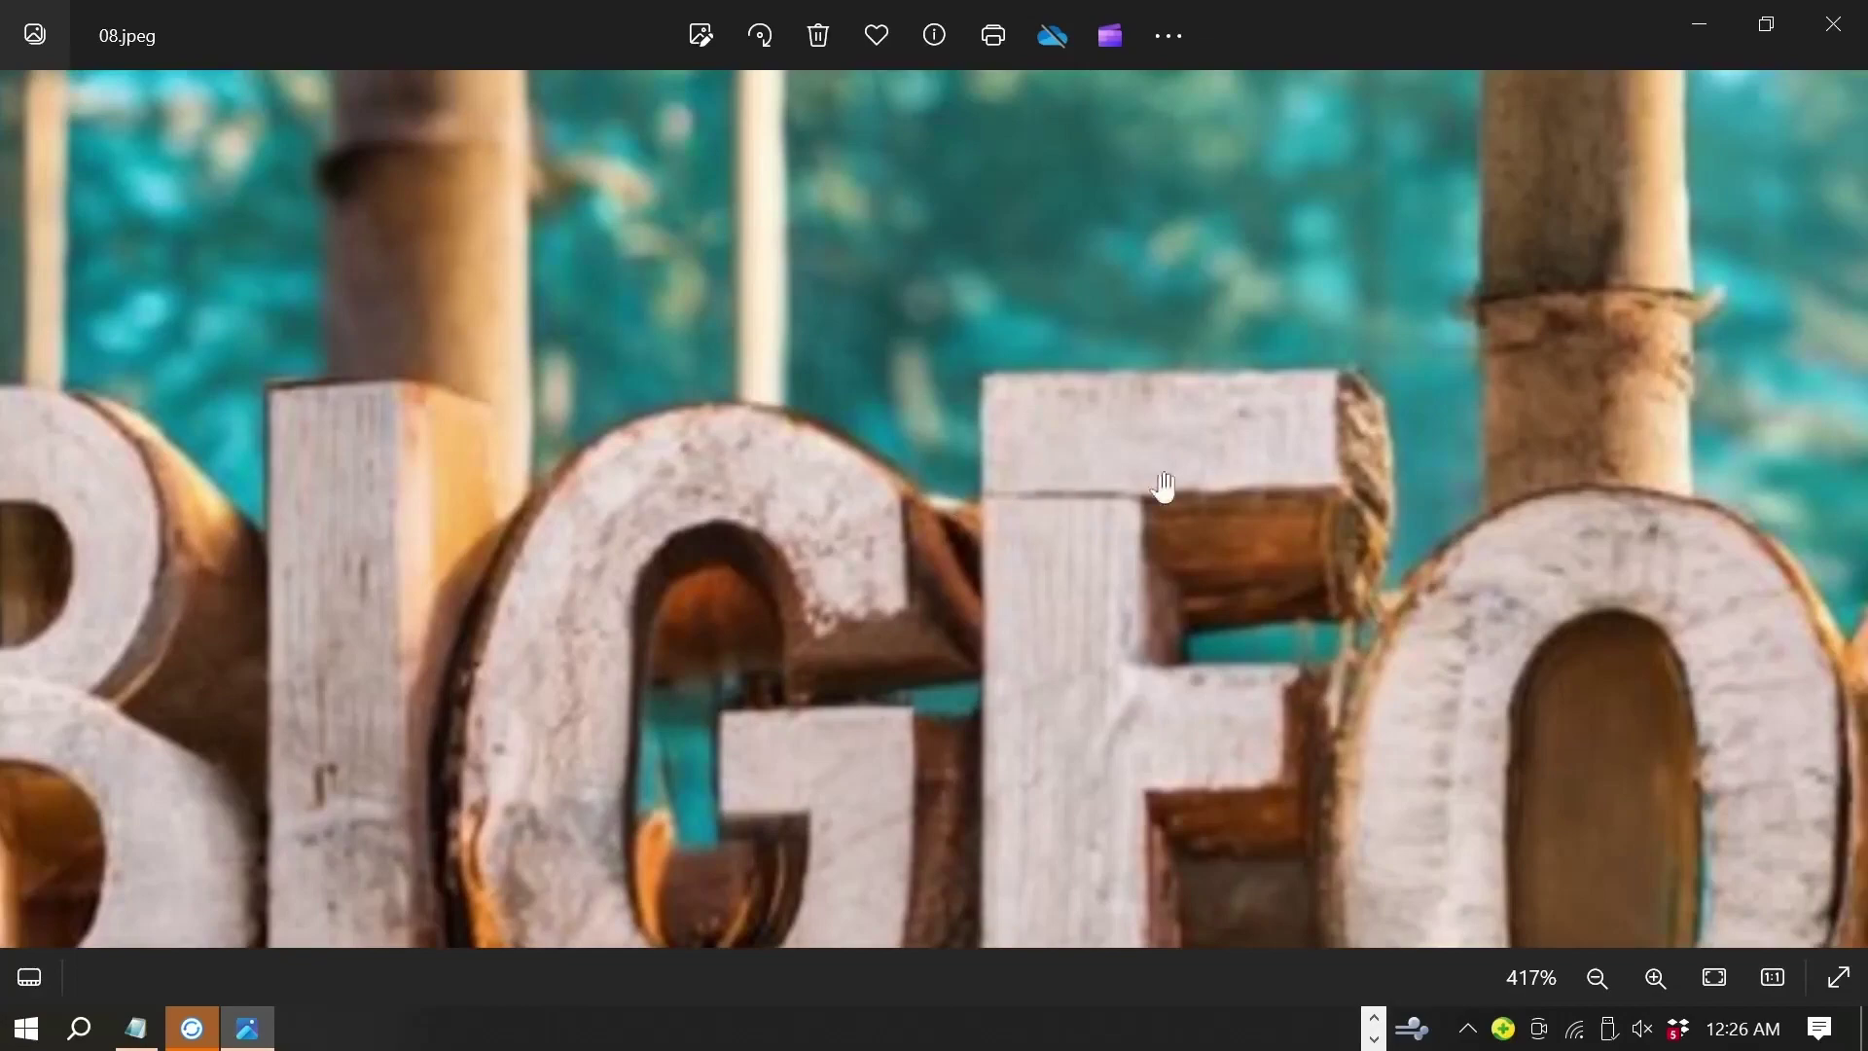
key("Right")
key("Right")
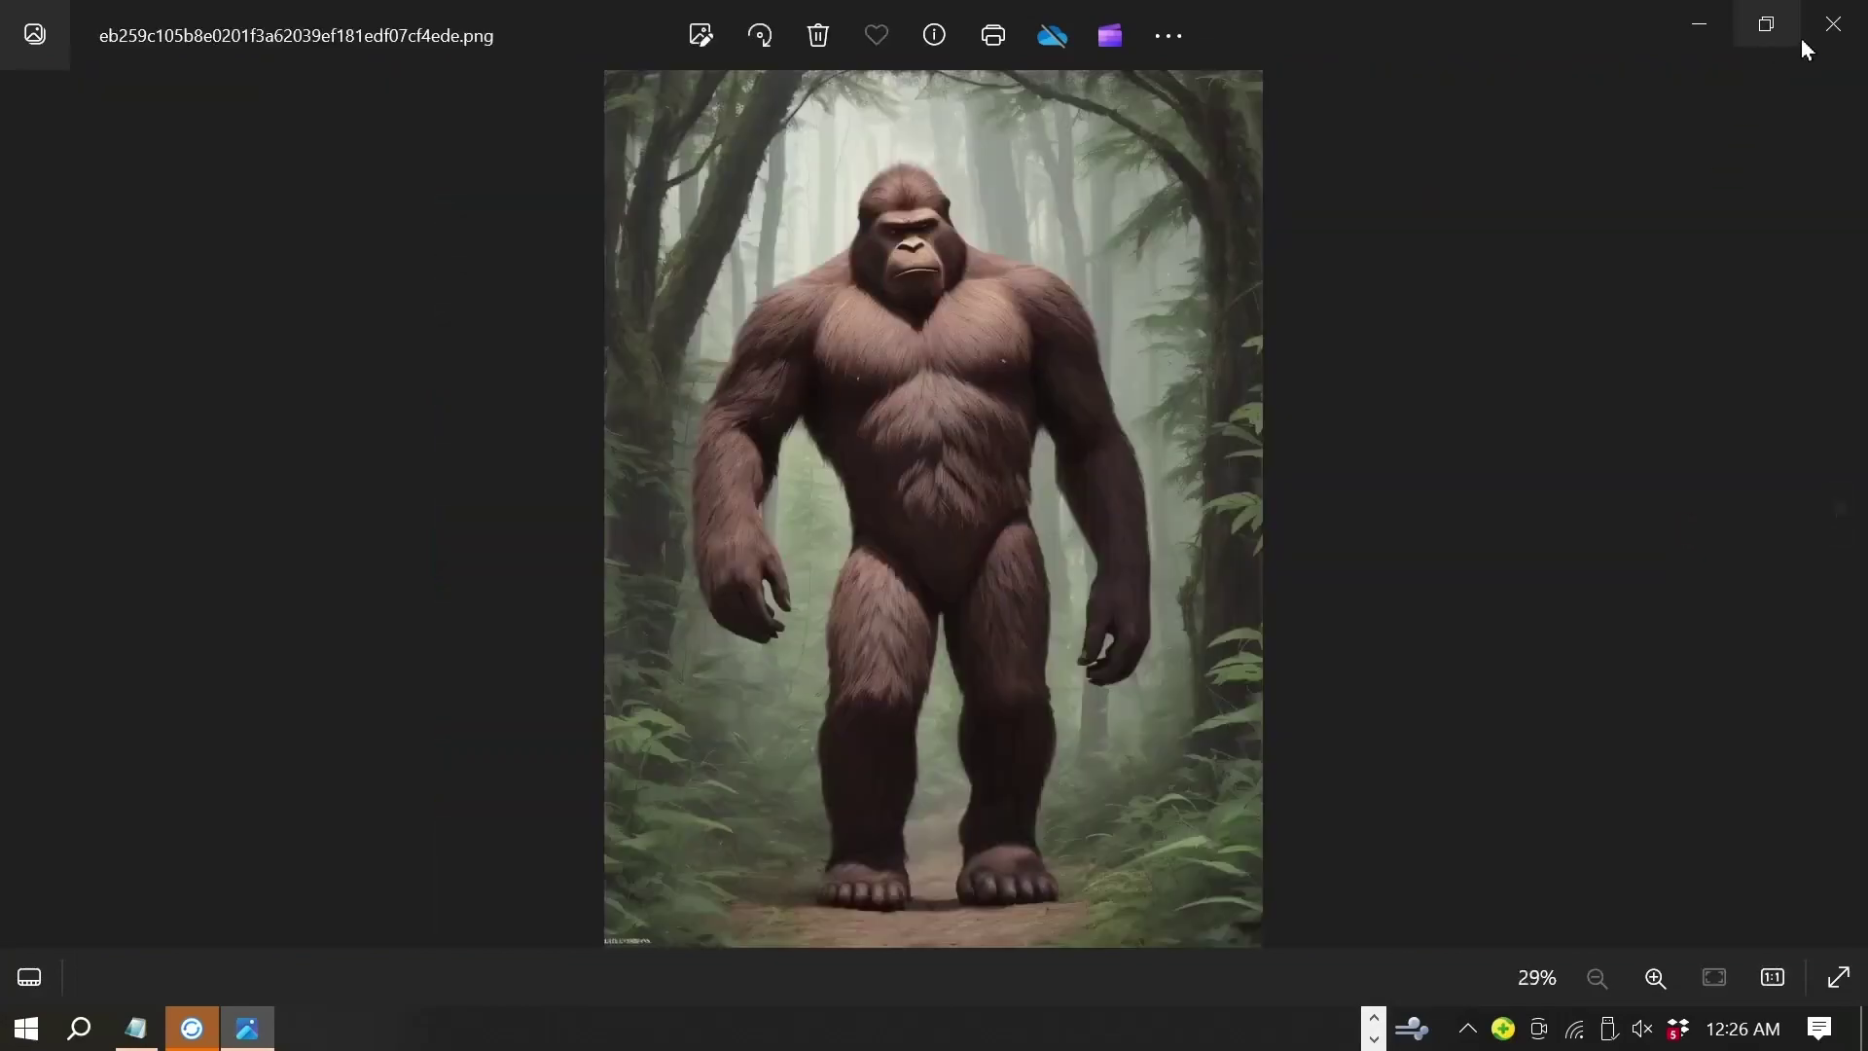
Step: Briefly open and close 01_crisp.jpg, then reopen the standing Bigfoot PNG
left_click(1833, 24)
key("Left")
key("Return")
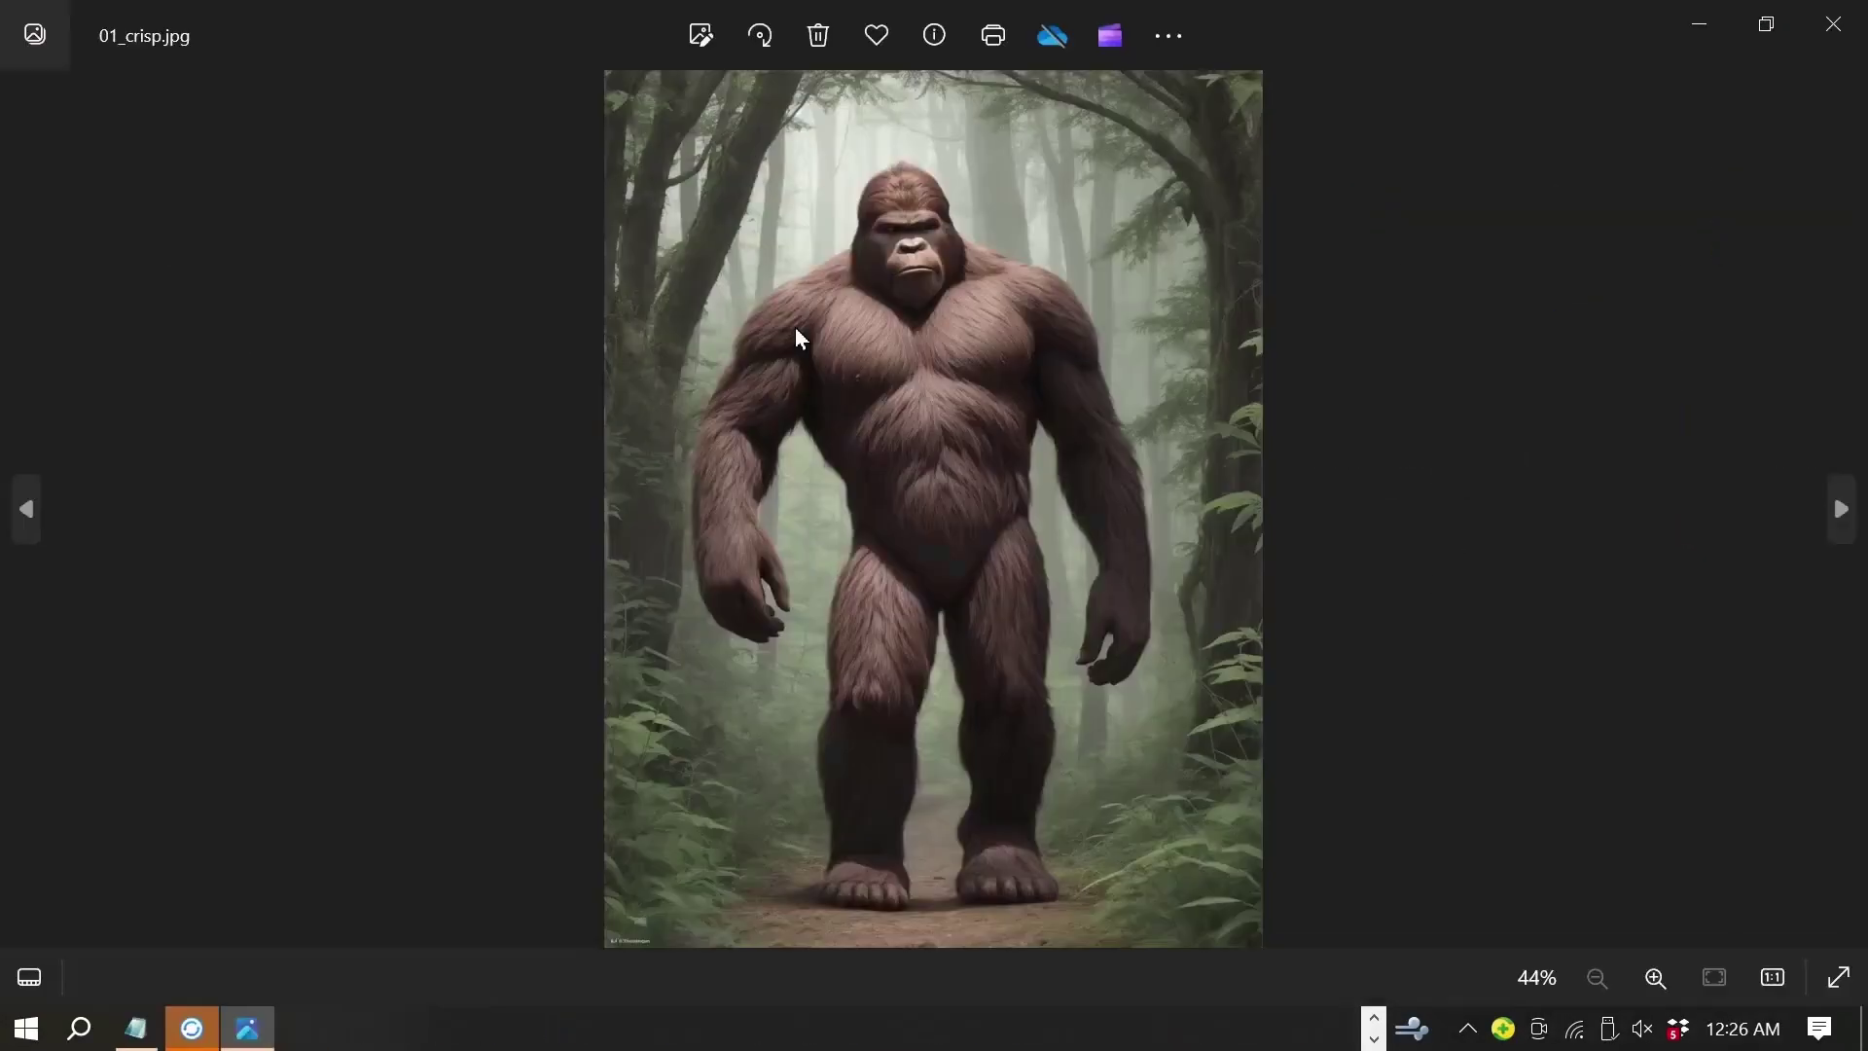
key("Escape")
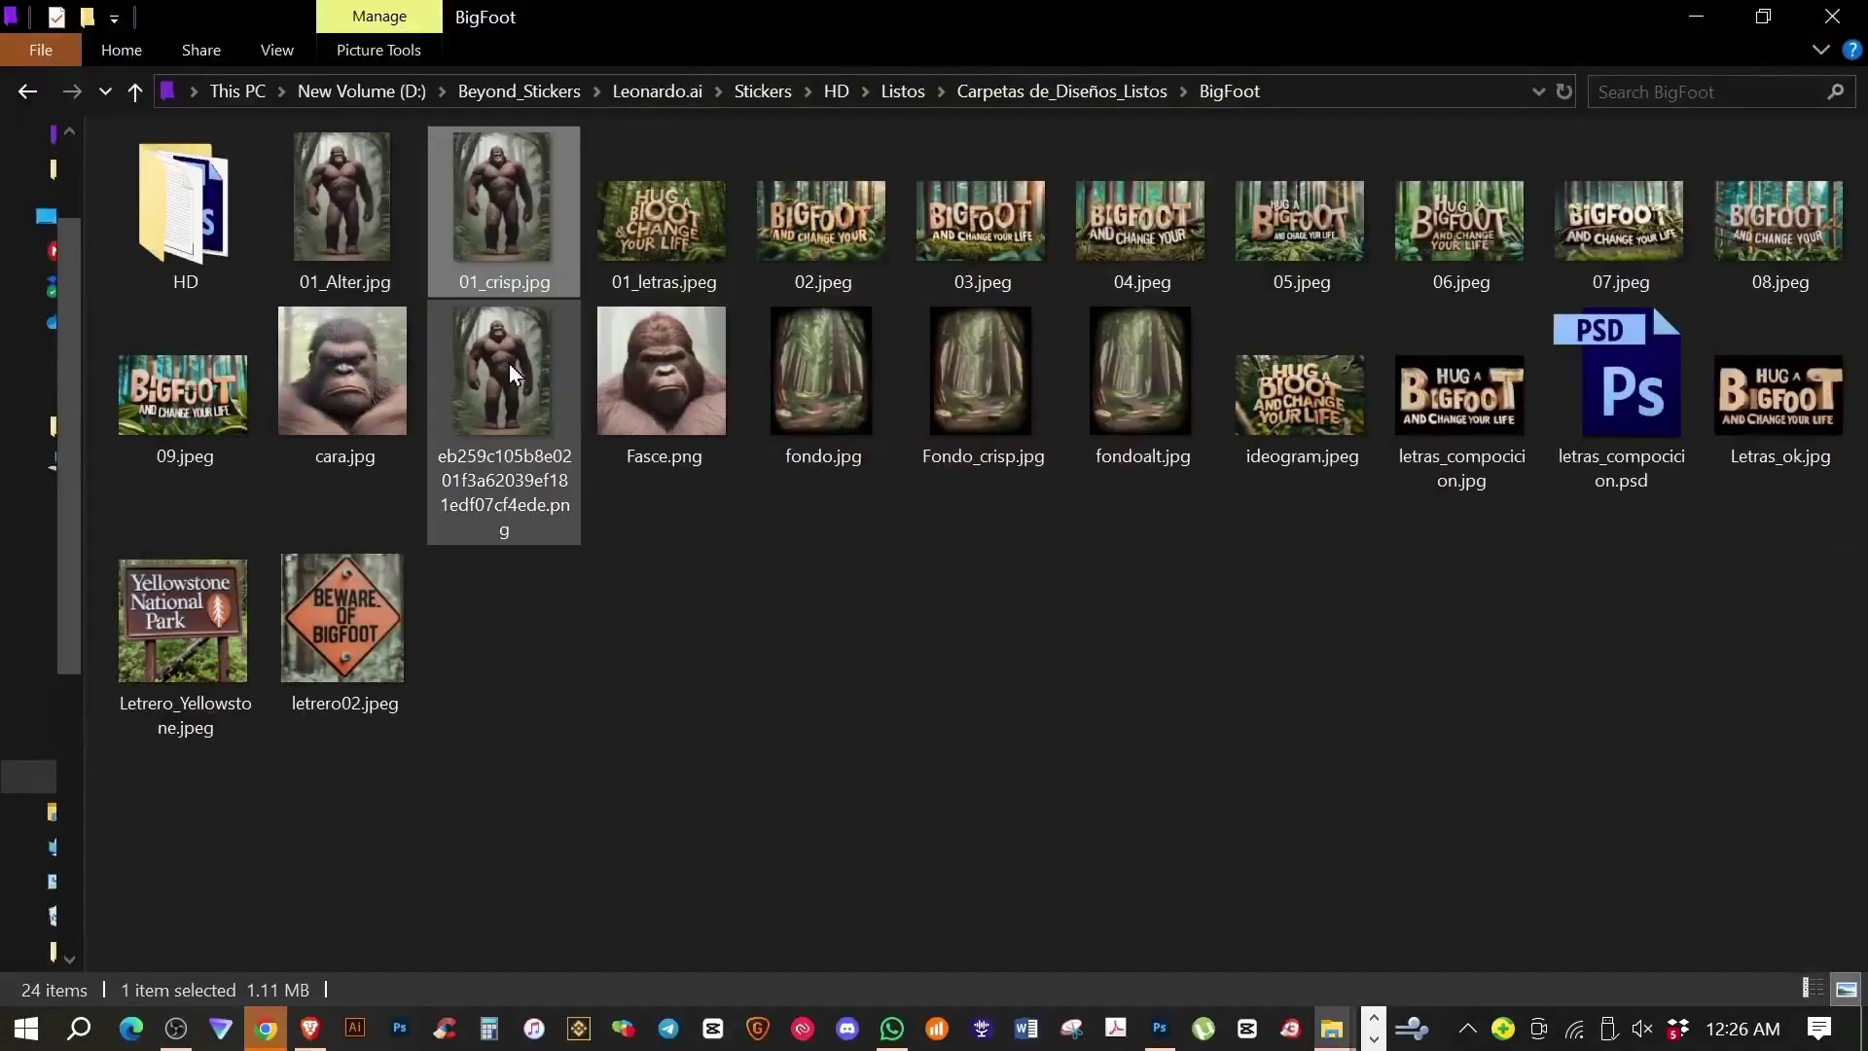
double_click(510, 364)
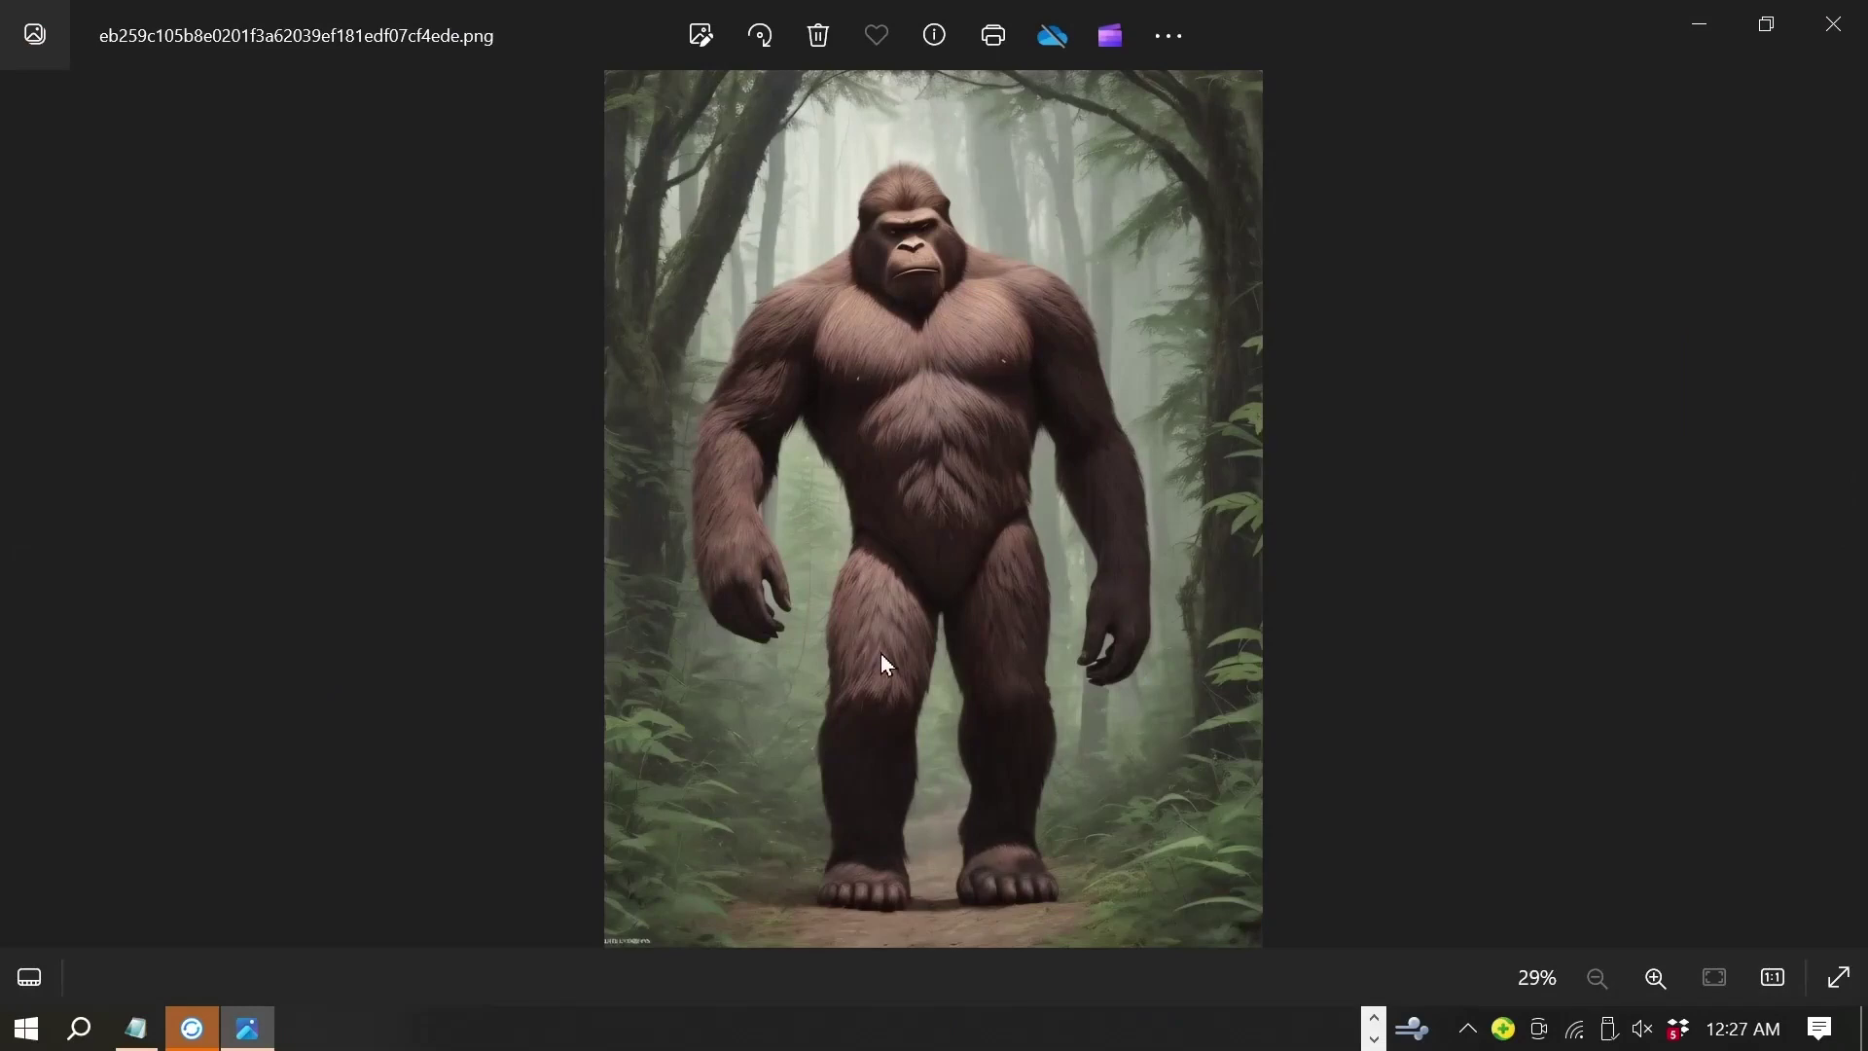
Step: Zoom into the Bigfoot PNG and pan from thighs and chest up to the face and eyes
scroll(778, 685, "up", 2)
scroll(897, 792, "up", 2)
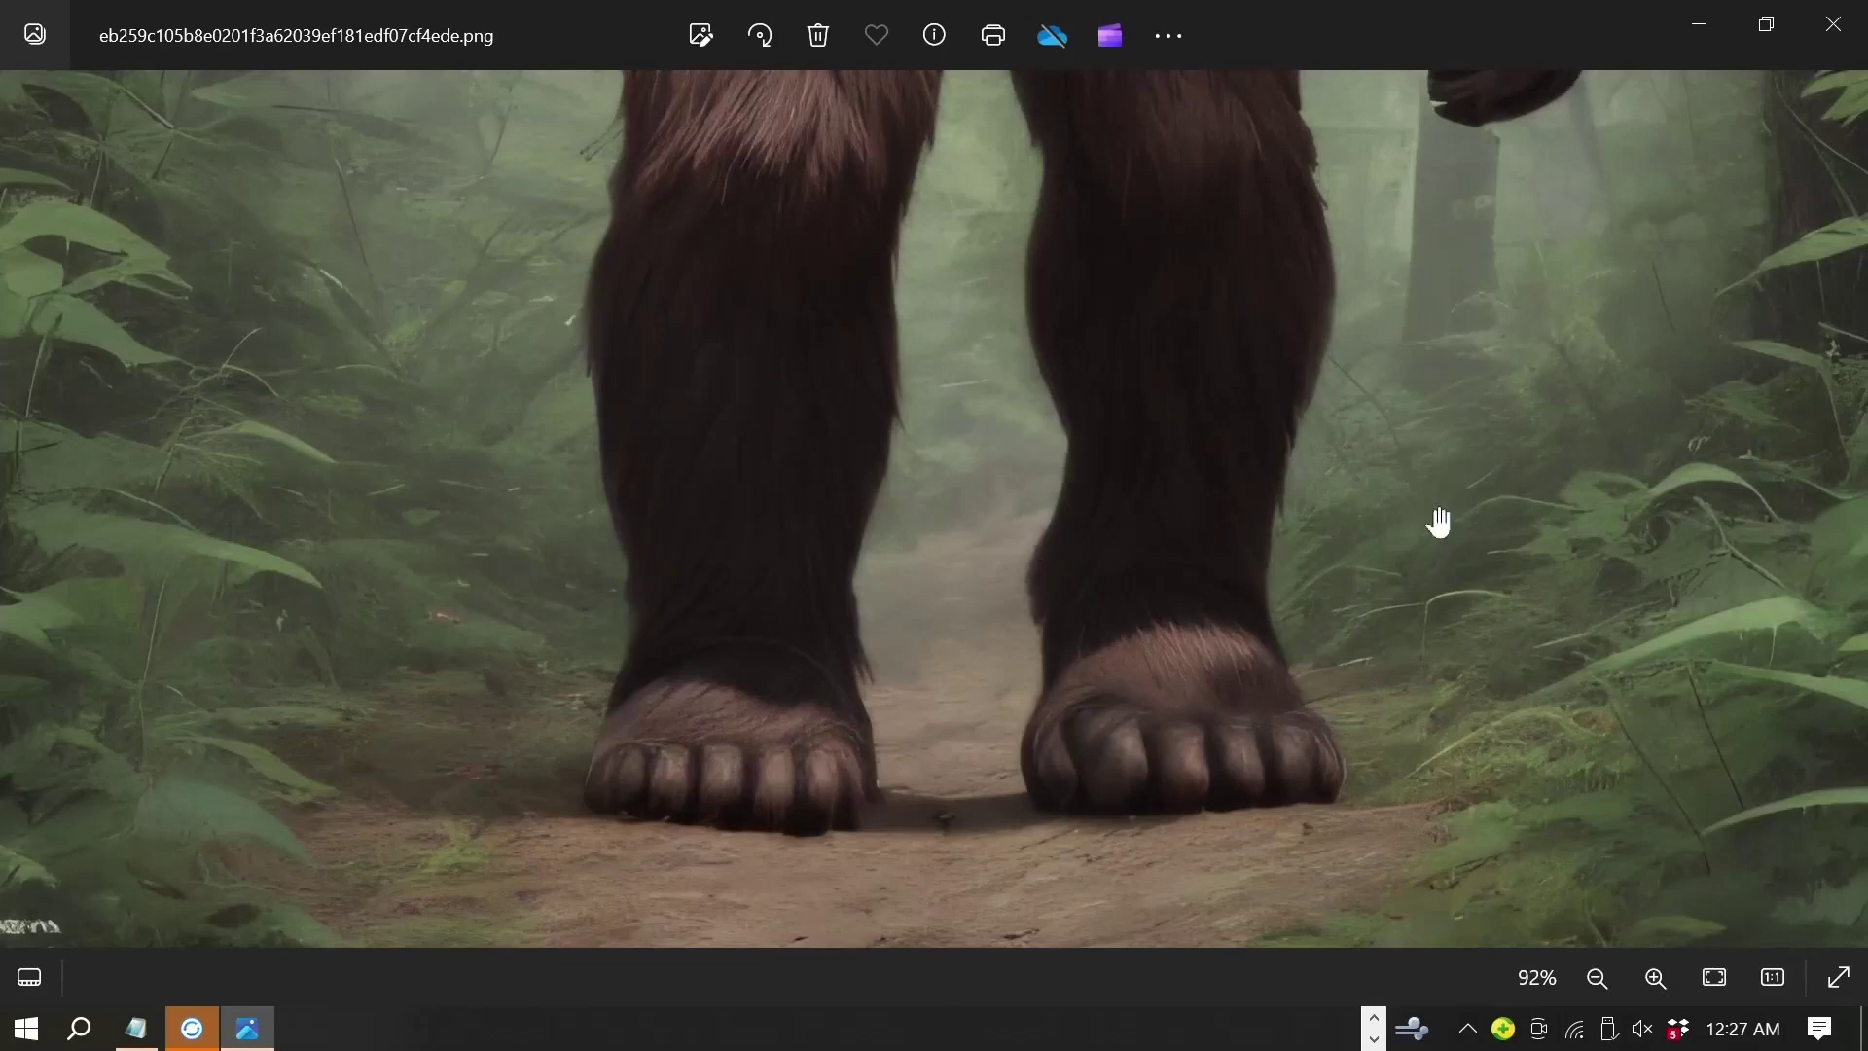
left_click_drag(1102, 228, 1067, 703)
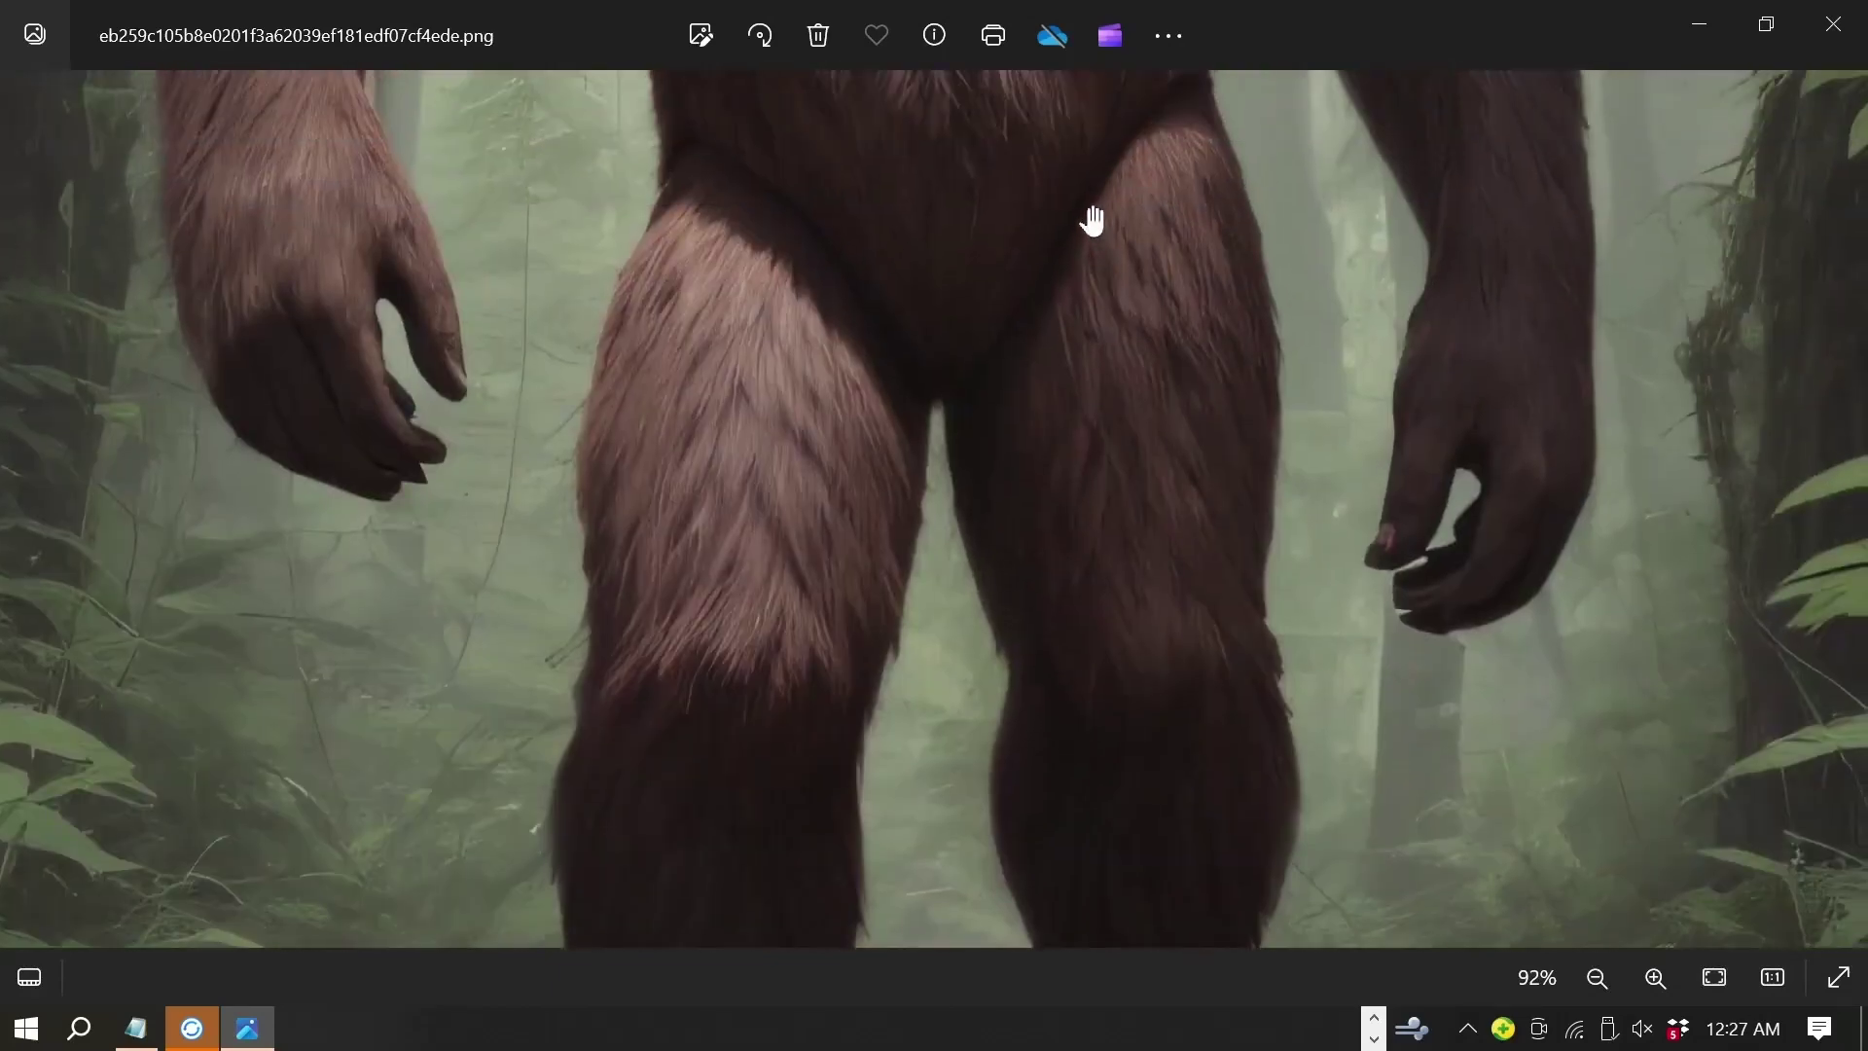
left_click_drag(1089, 221, 1068, 672)
left_click_drag(1025, 253, 1092, 626)
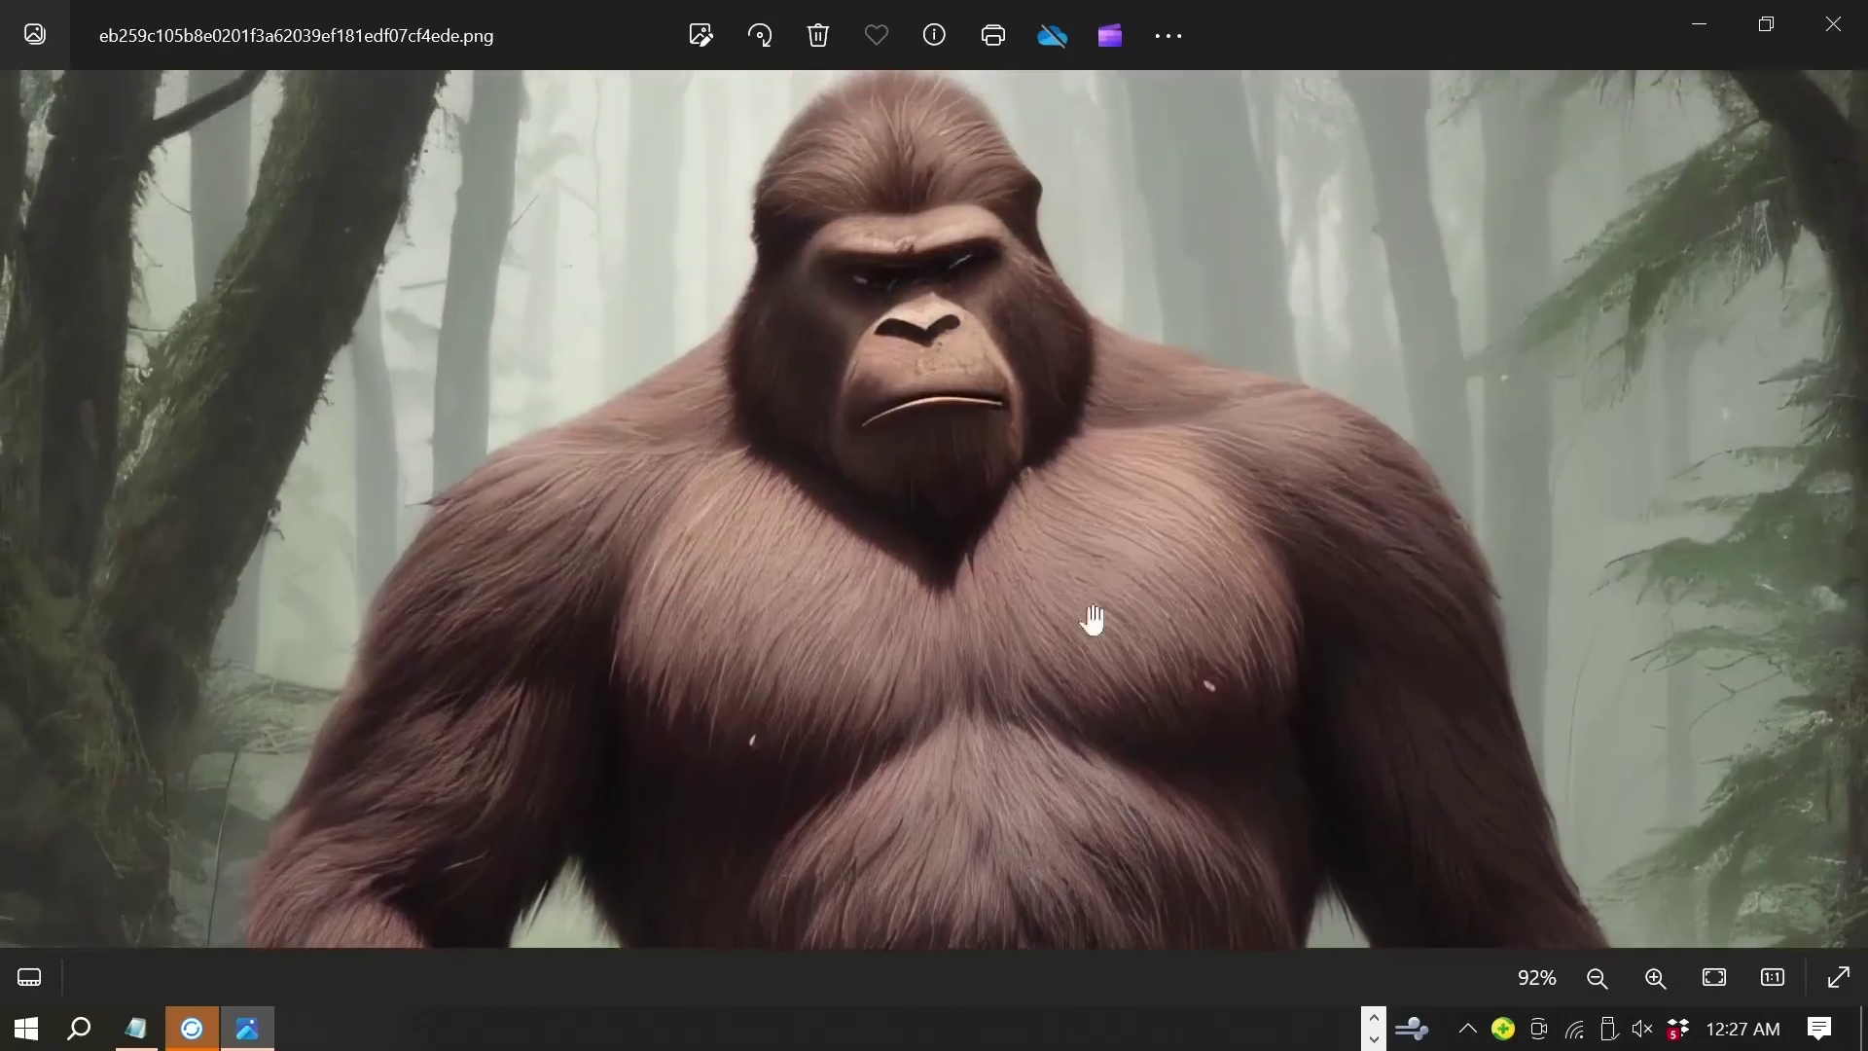
scroll(1092, 626, "up", 4)
mouse_move(1682, 176)
left_mouse_down()
mouse_move(1673, 333)
mouse_move(1459, 467)
left_mouse_up()
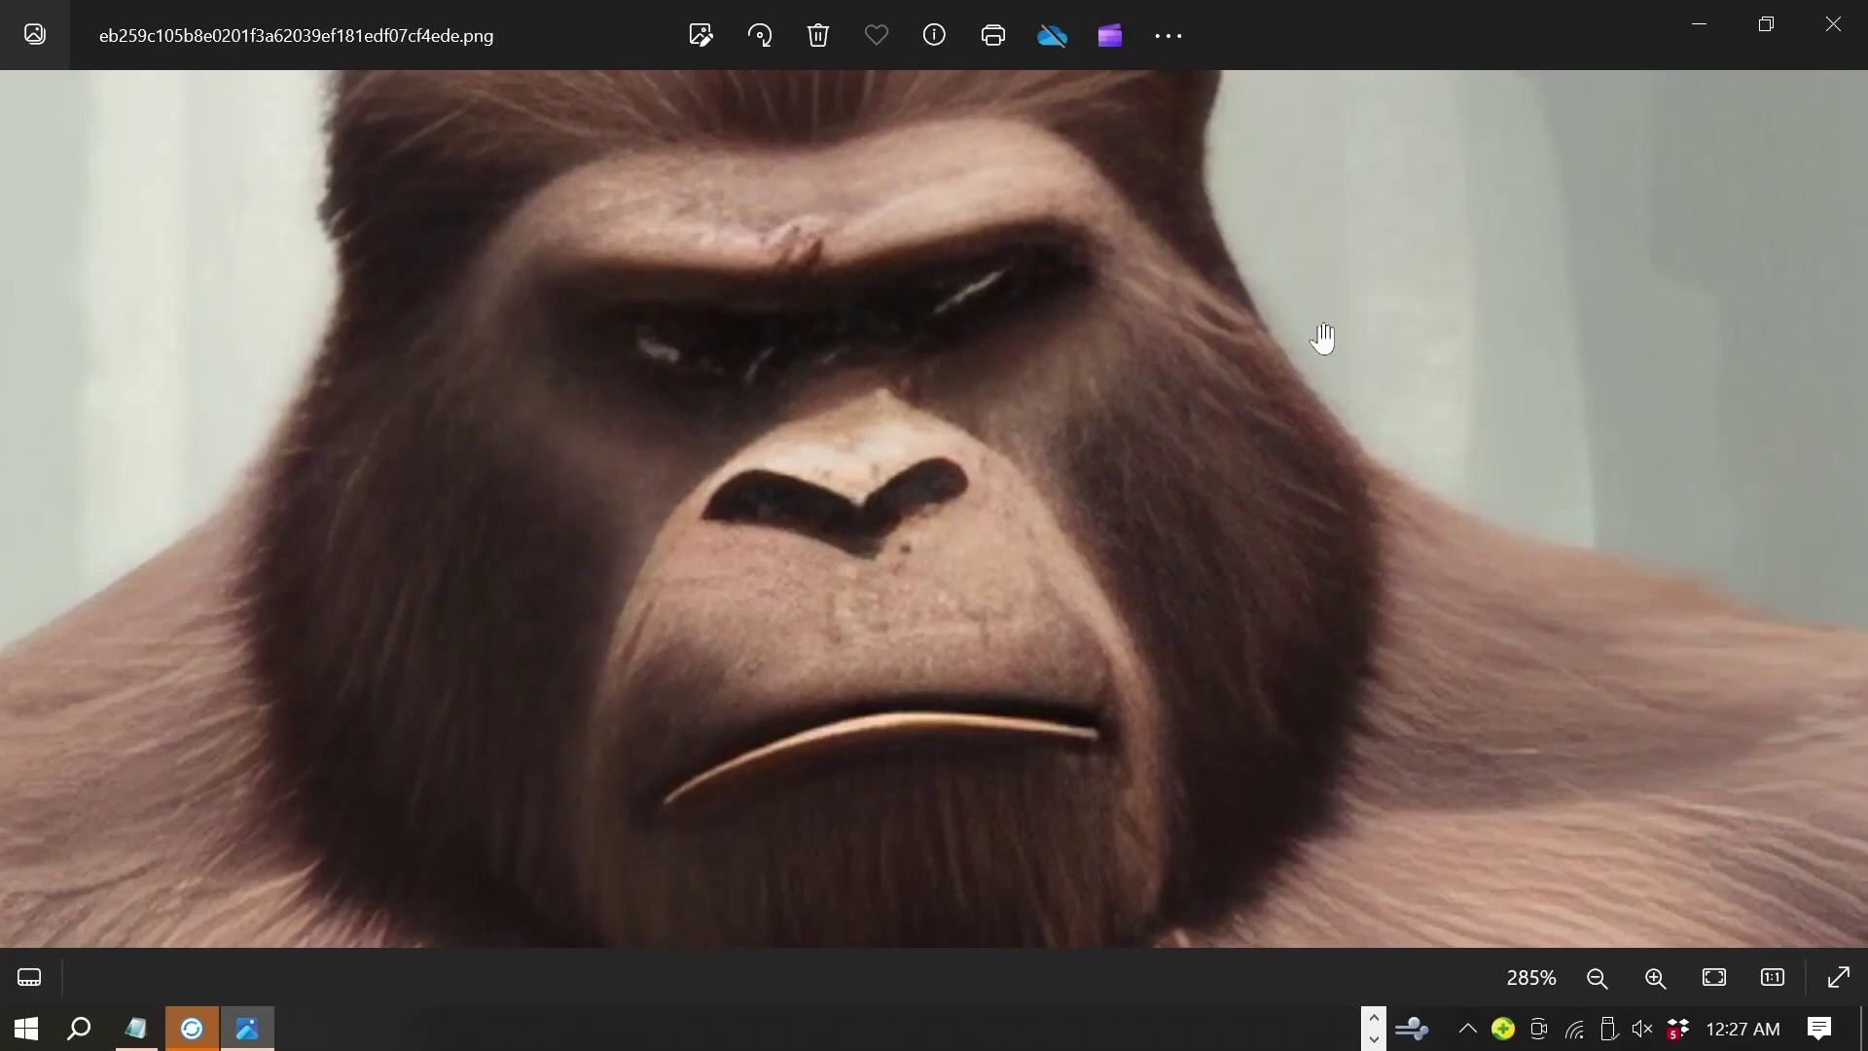
Step: Zoom back out to the full Bigfoot and close Photos
scroll(1323, 338, "down", 5)
scroll(1323, 338, "down", 2)
scroll(1326, 340, "down", 1)
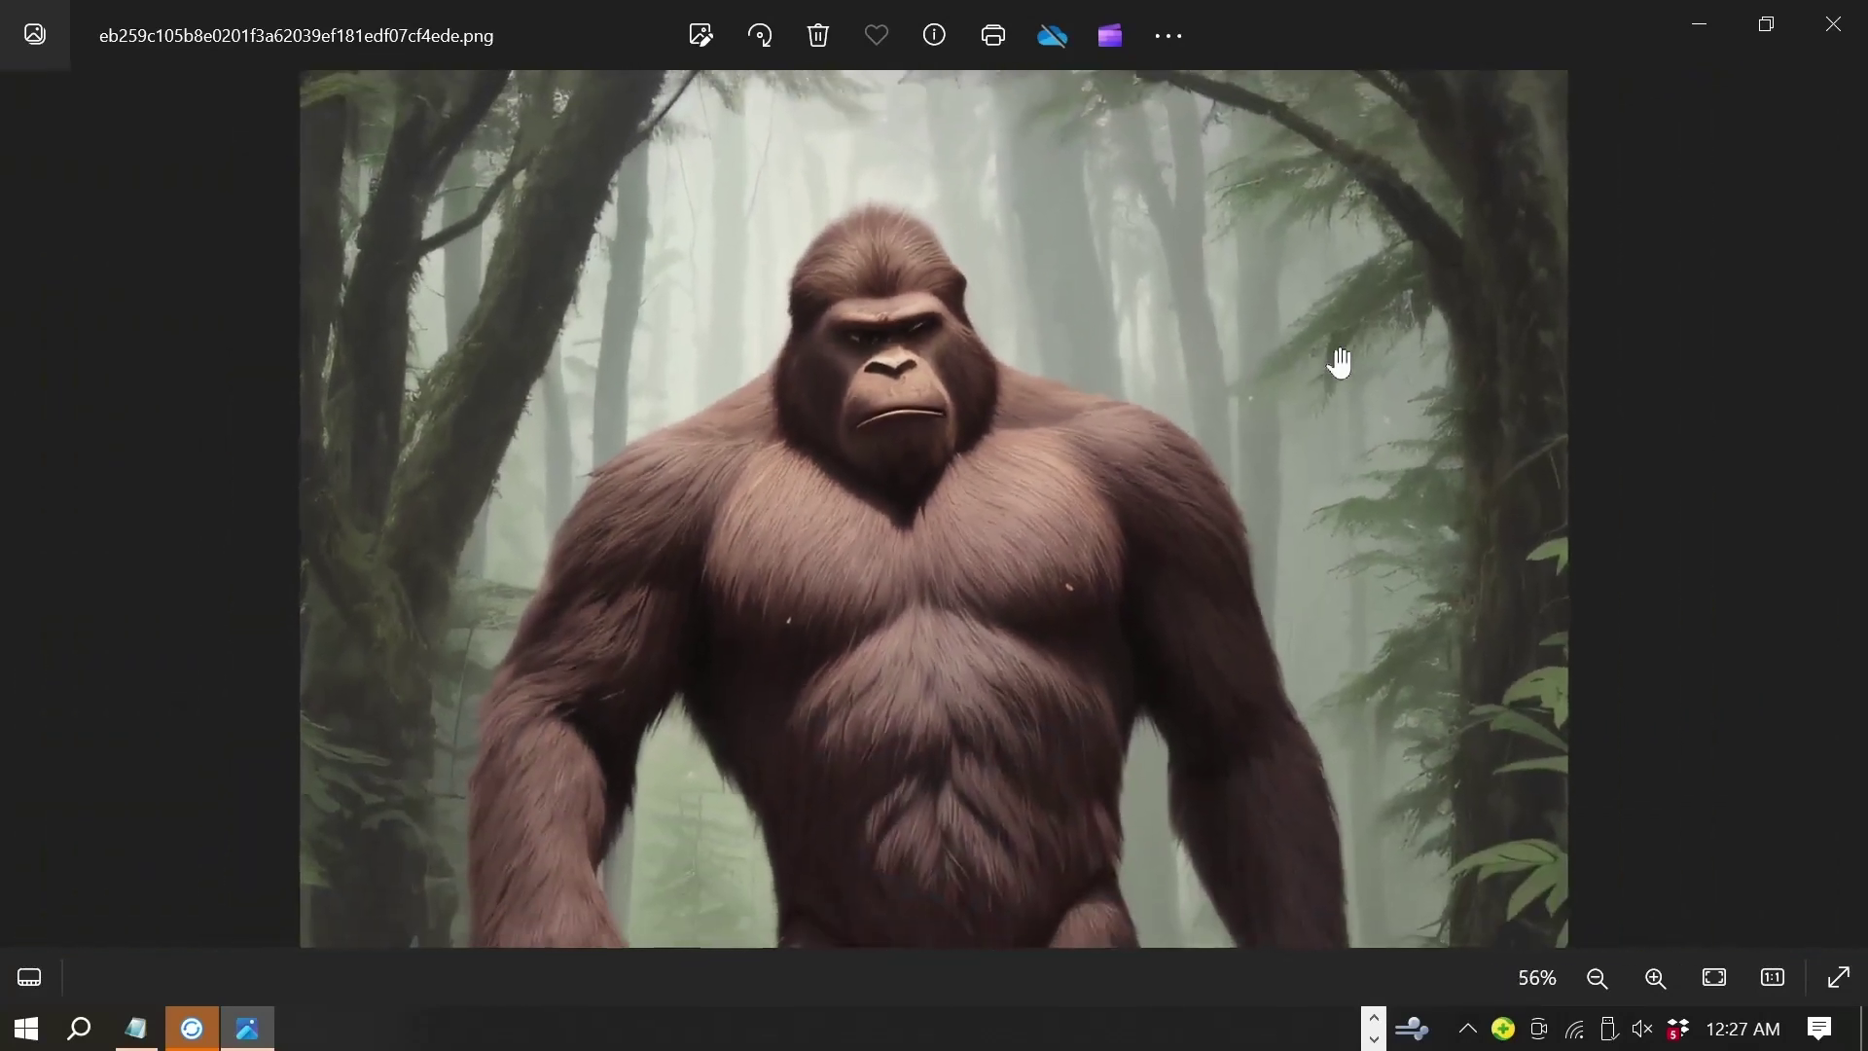
scroll(1328, 343, "down", 2)
scroll(1338, 353, "down", 1)
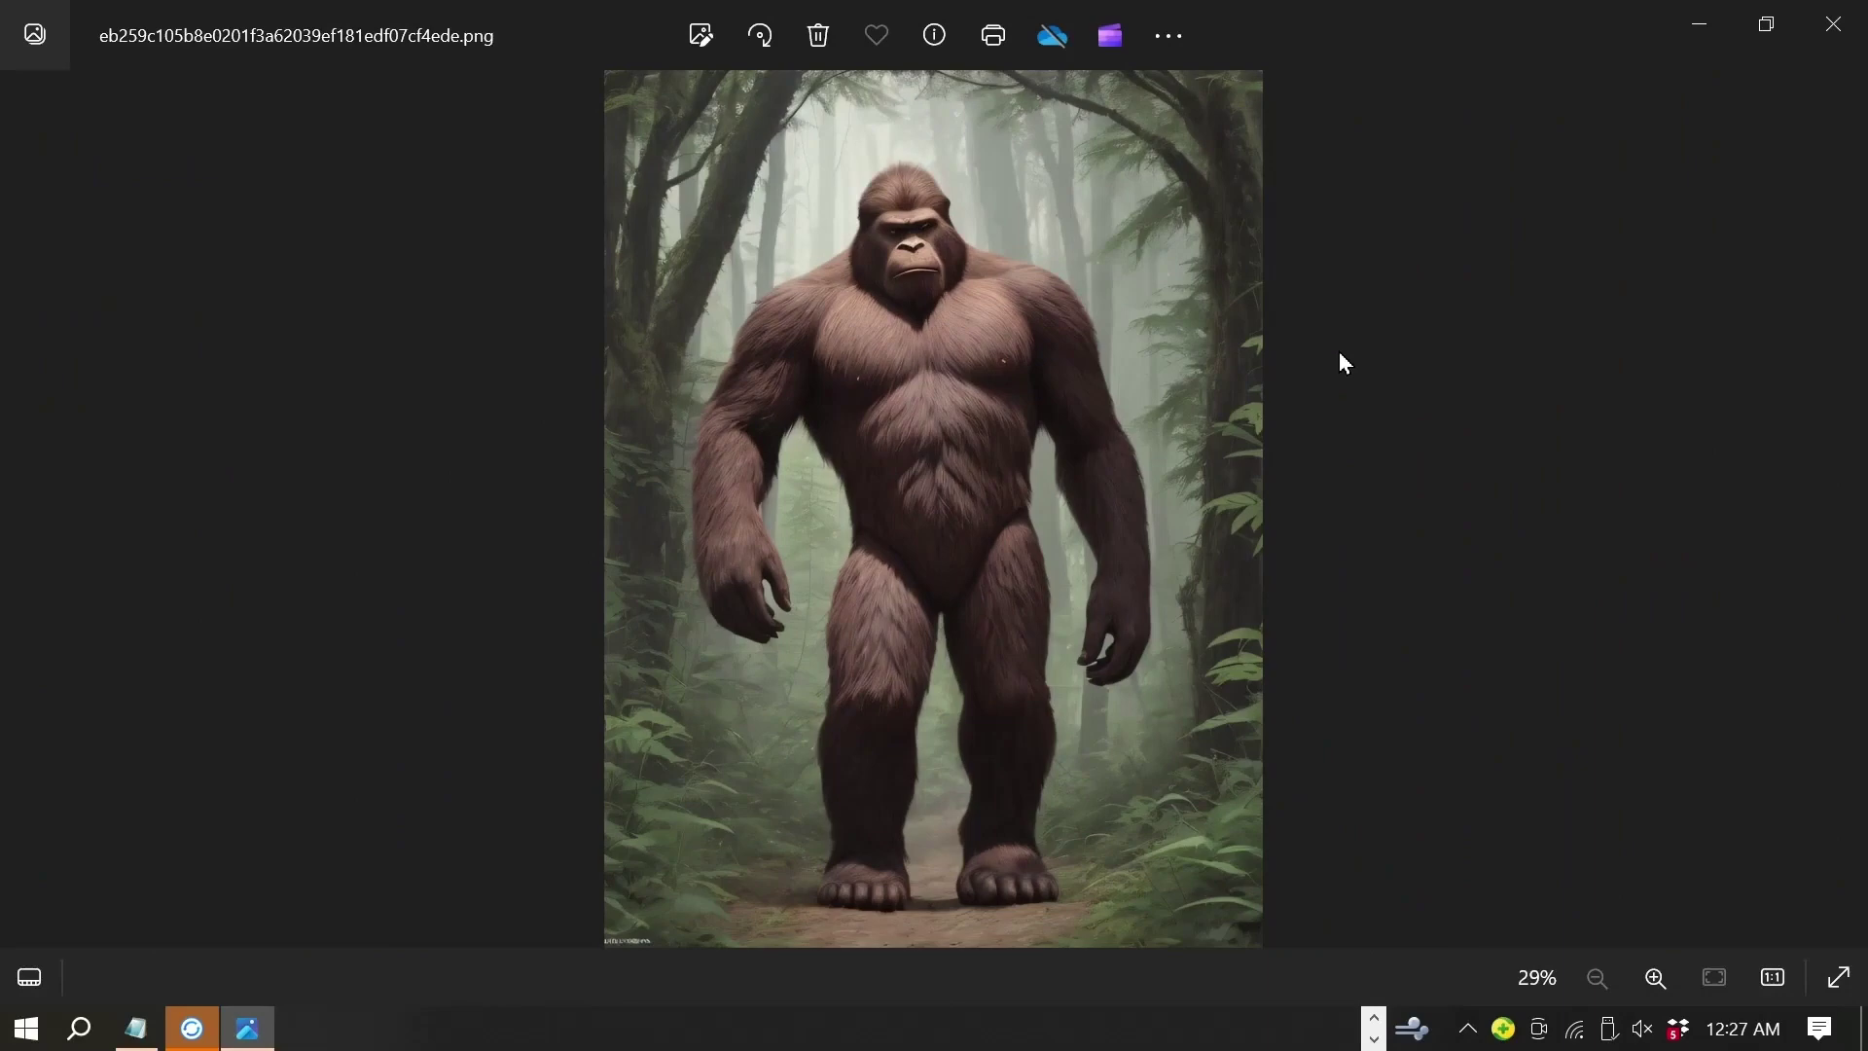
left_click(1833, 23)
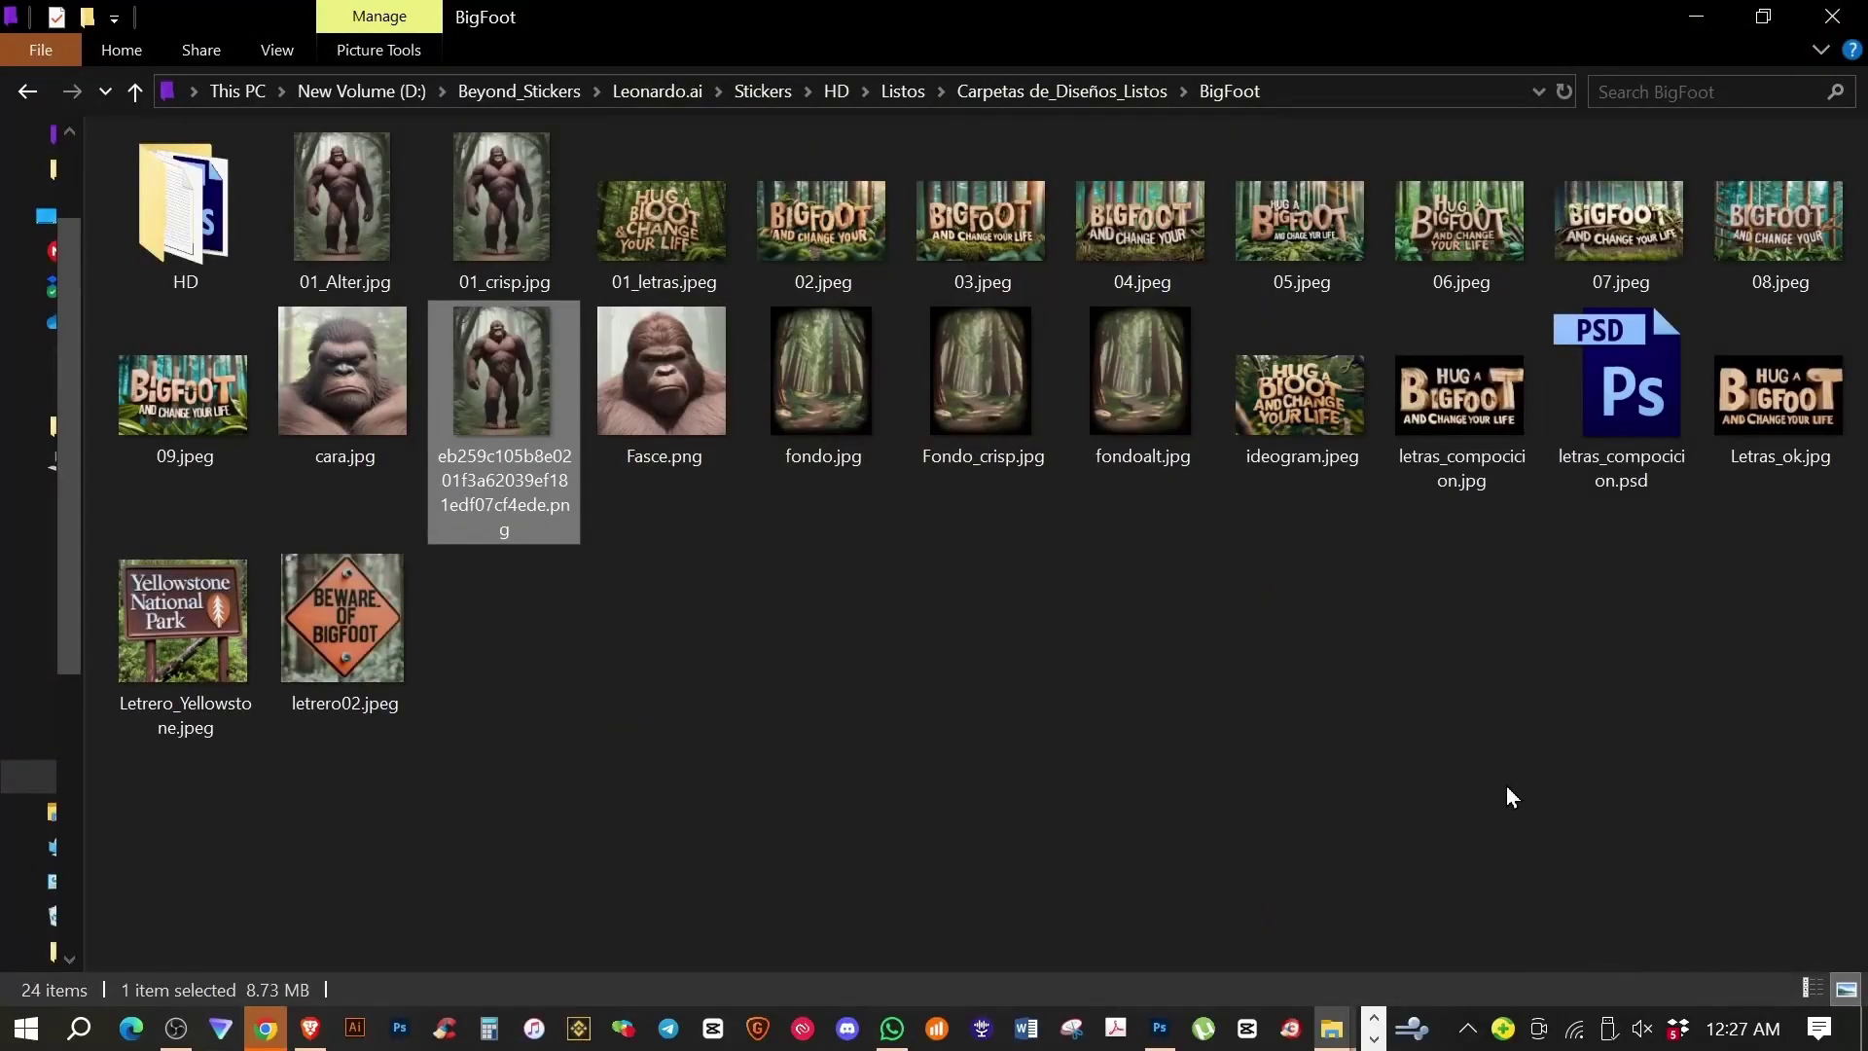
Step: Inspect 01_Alter.jpg's enlarged face, eyes and head top, then close it
double_click(344, 204)
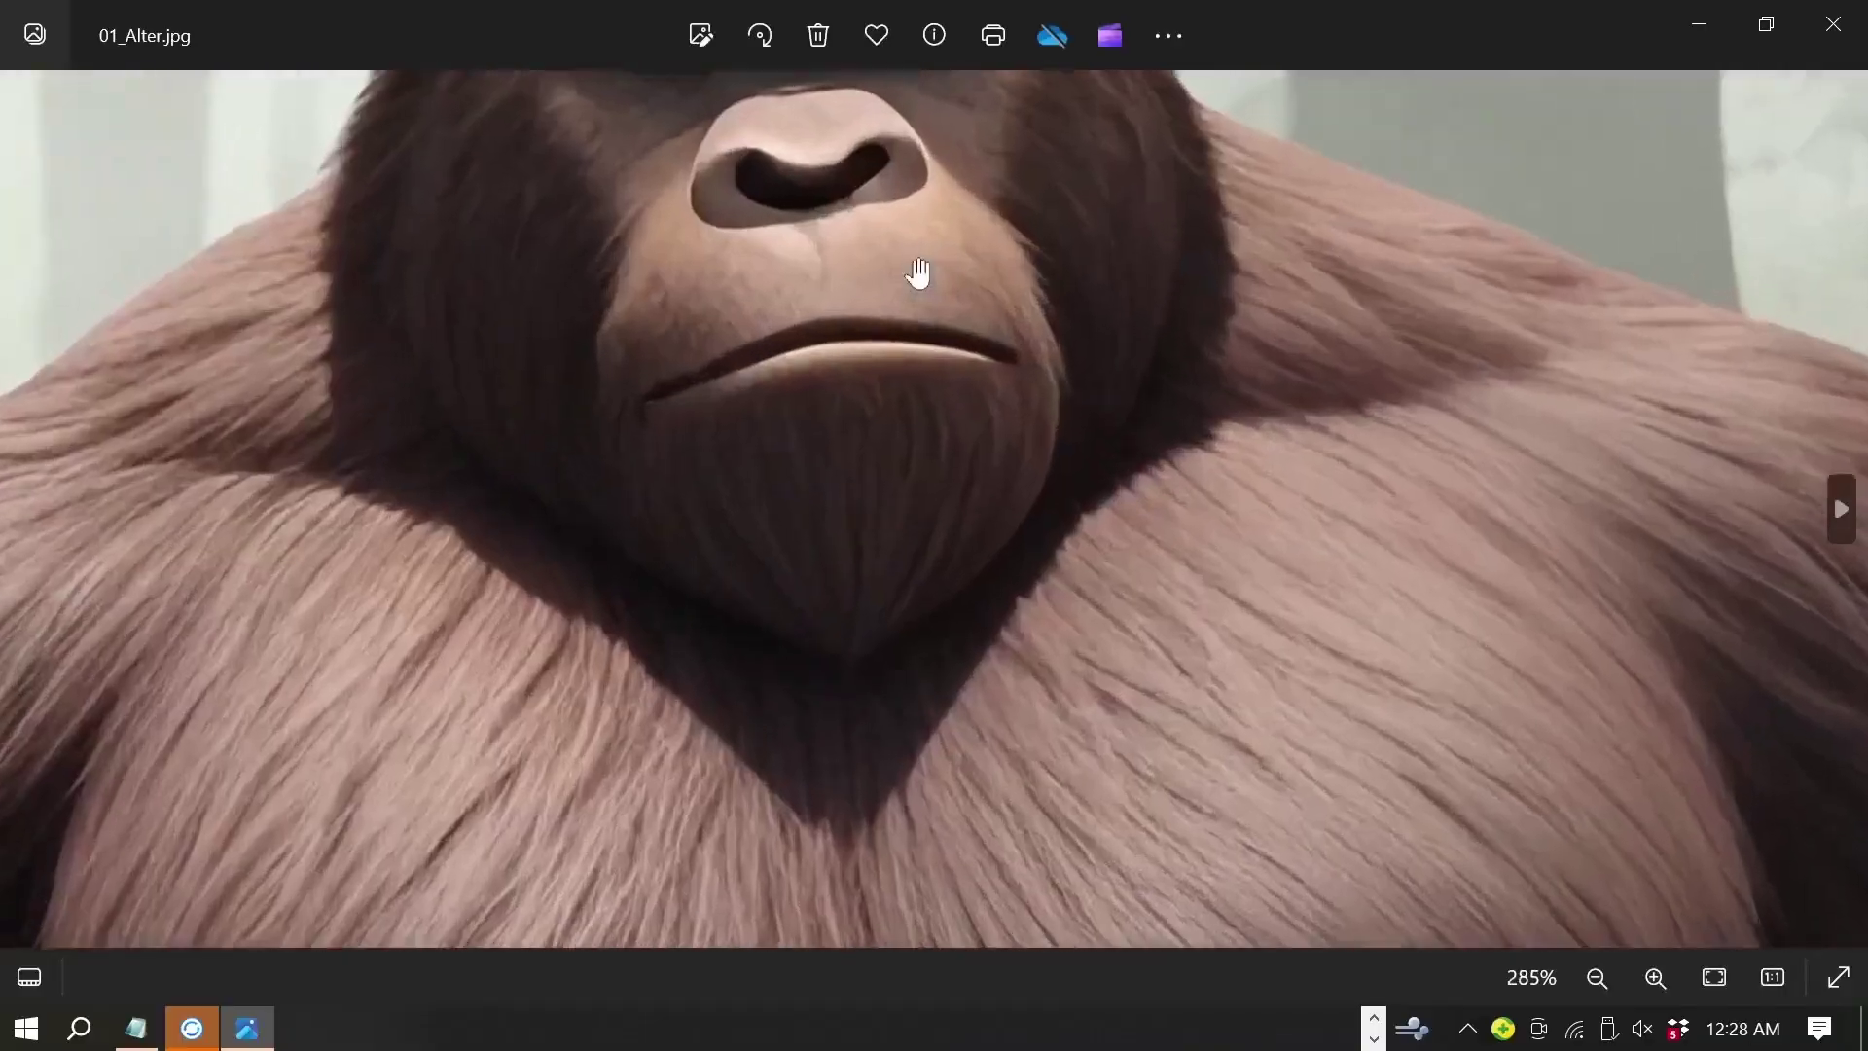
left_click_drag(1029, 250, 1181, 559)
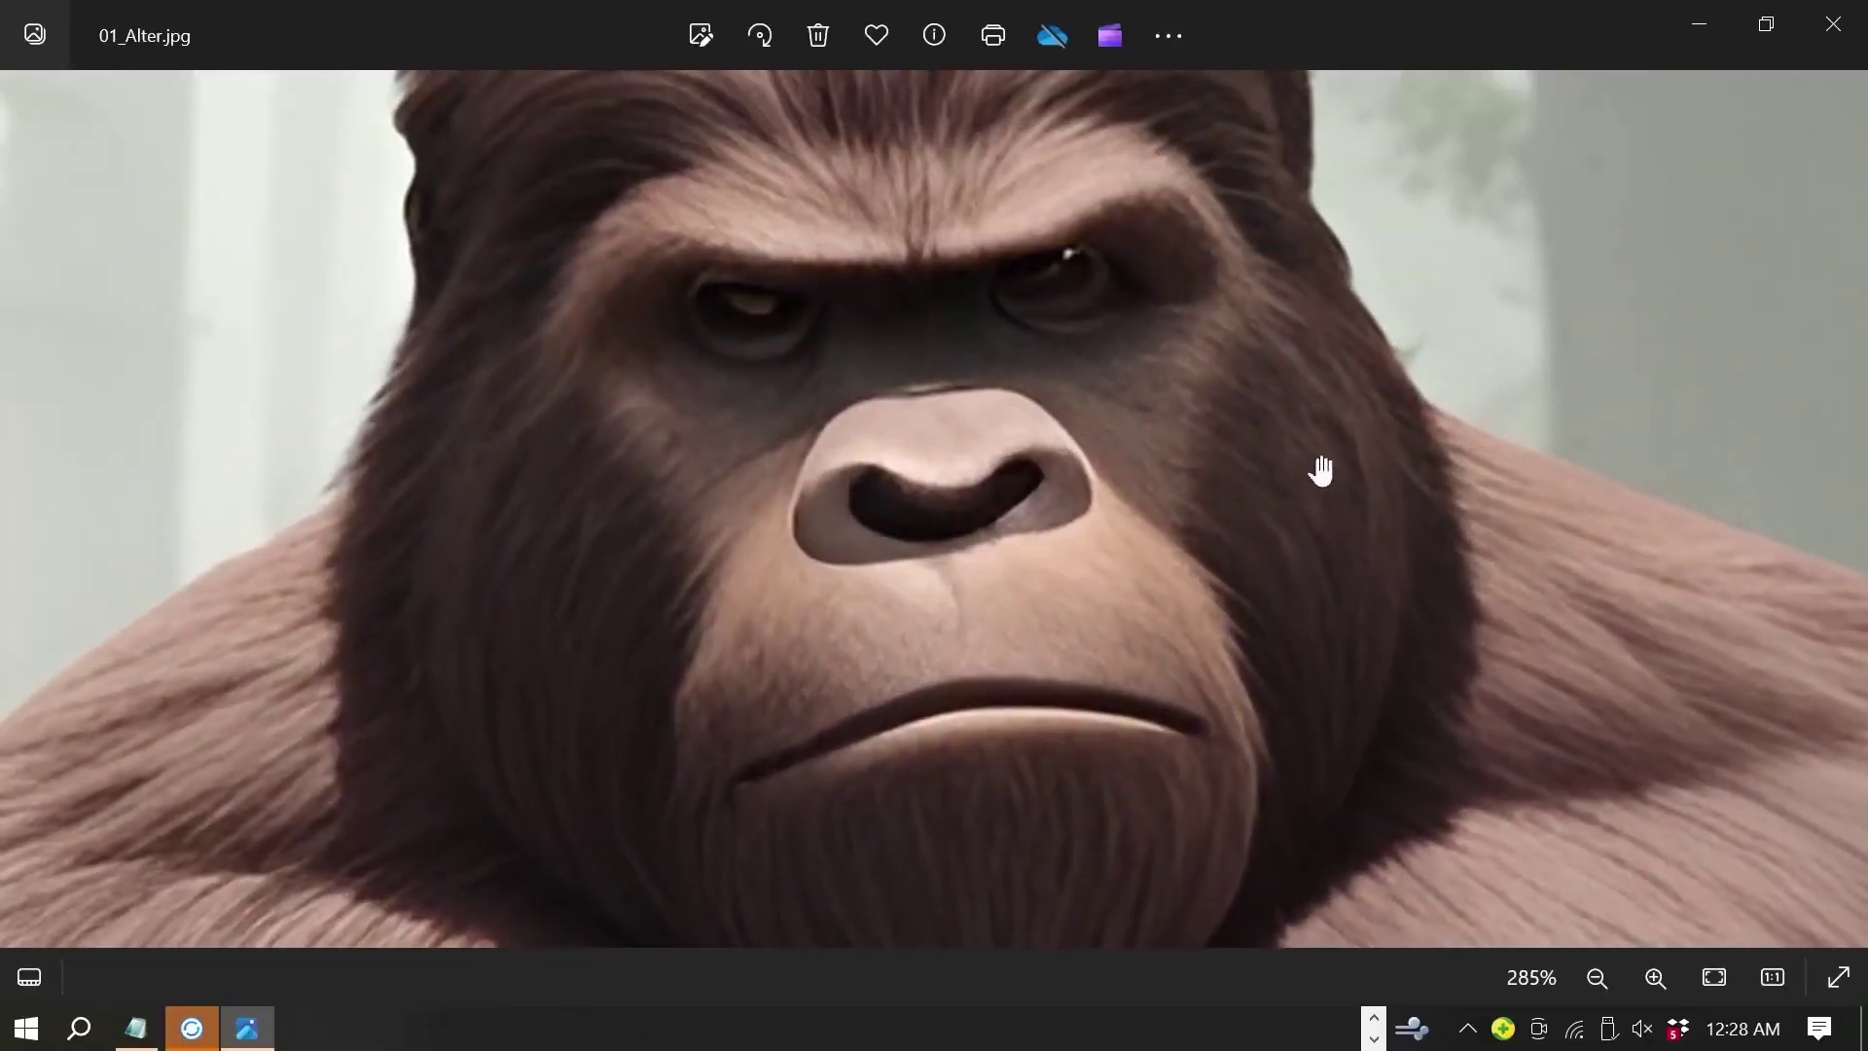
scroll(1320, 471, "down", 1)
scroll(1320, 471, "down", 2)
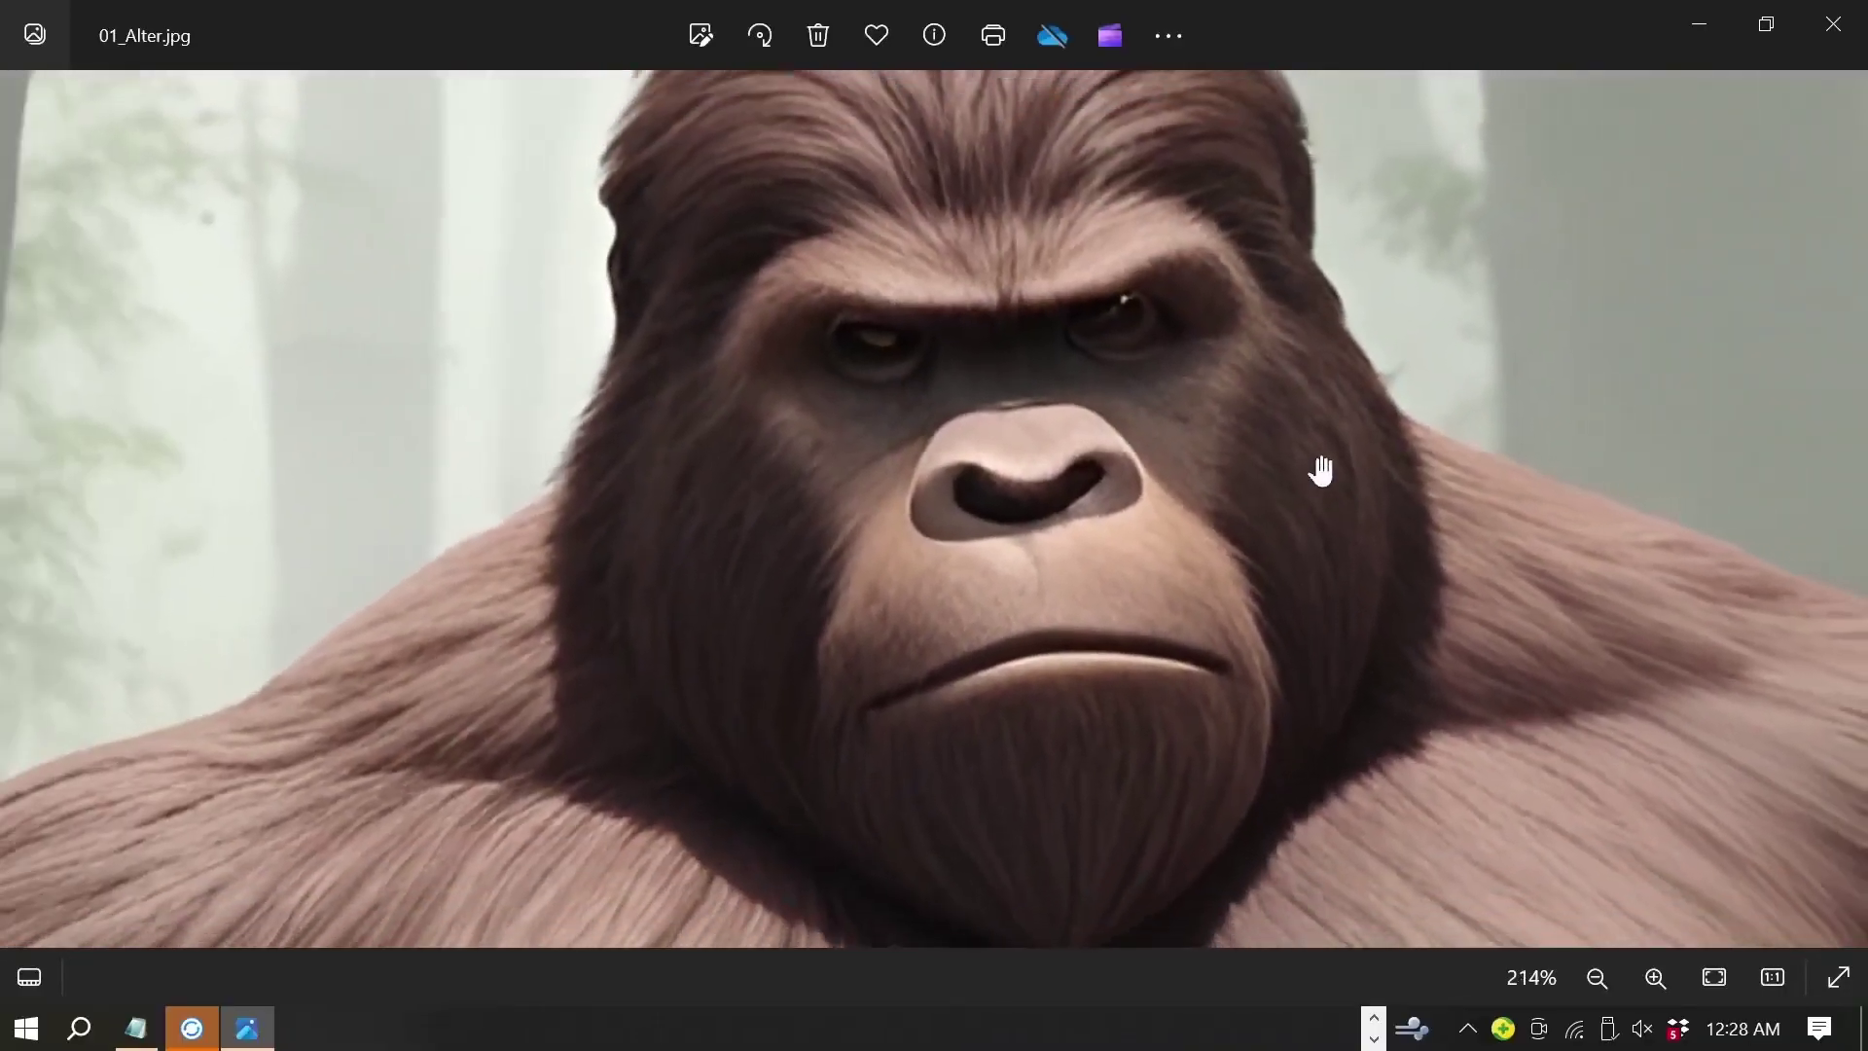
scroll(1320, 471, "down", 2)
scroll(1320, 471, "down", 1)
scroll(1319, 467, "down", 1)
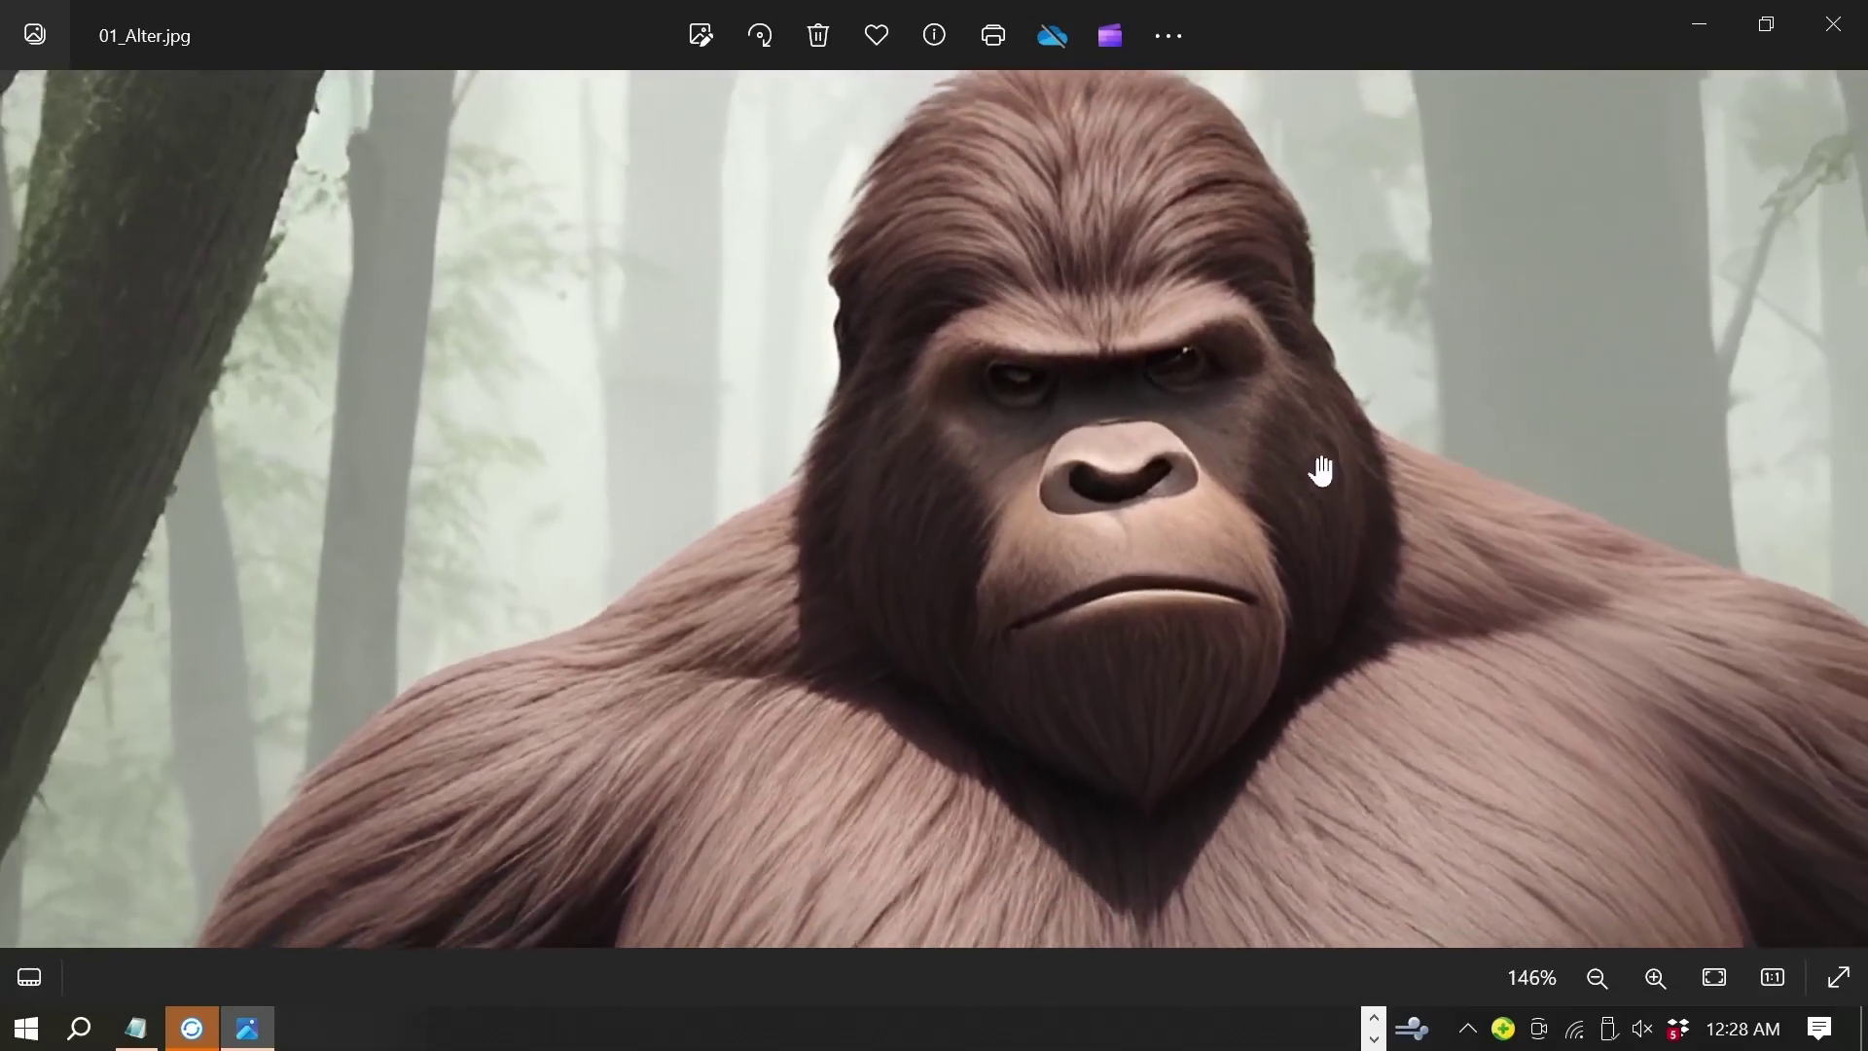
left_click_drag(1333, 405, 1307, 498)
mouse_move(1841, 510)
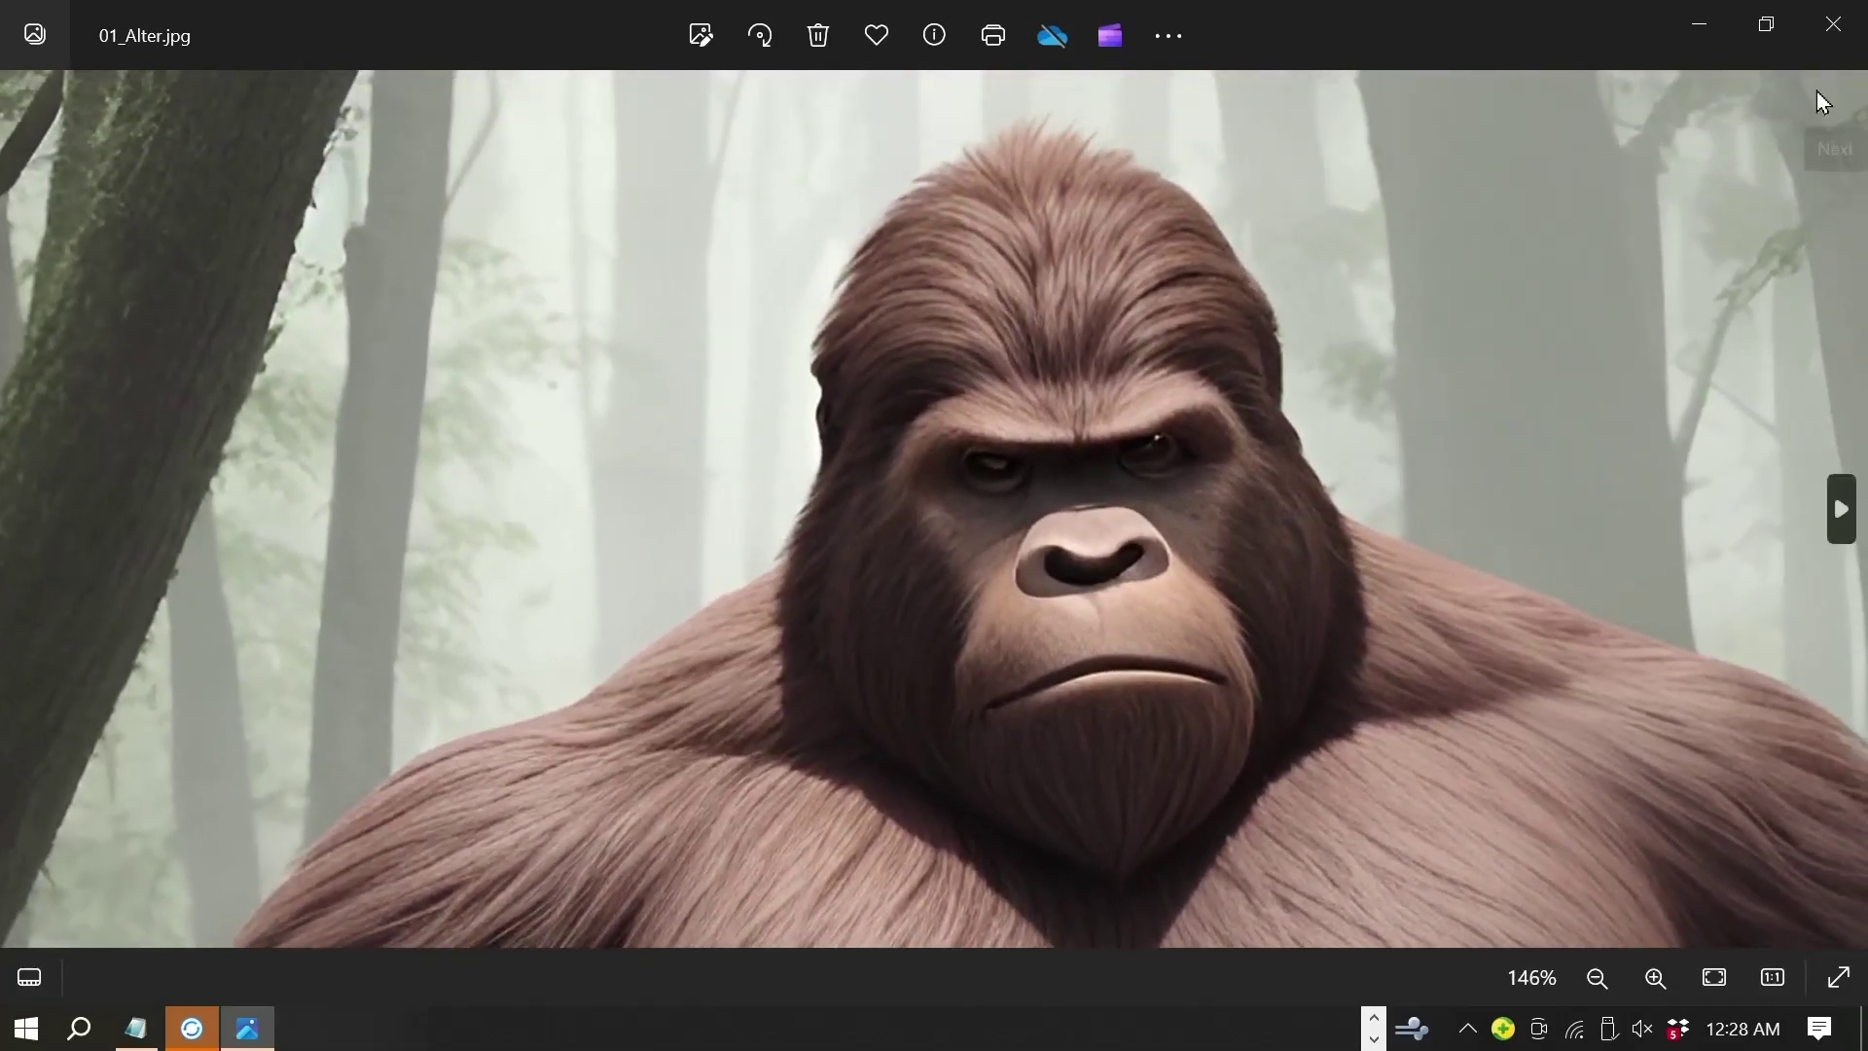
left_click(1822, 54)
Step: Open Fasce.png and flip back and forth with cara.jpg
double_click(661, 376)
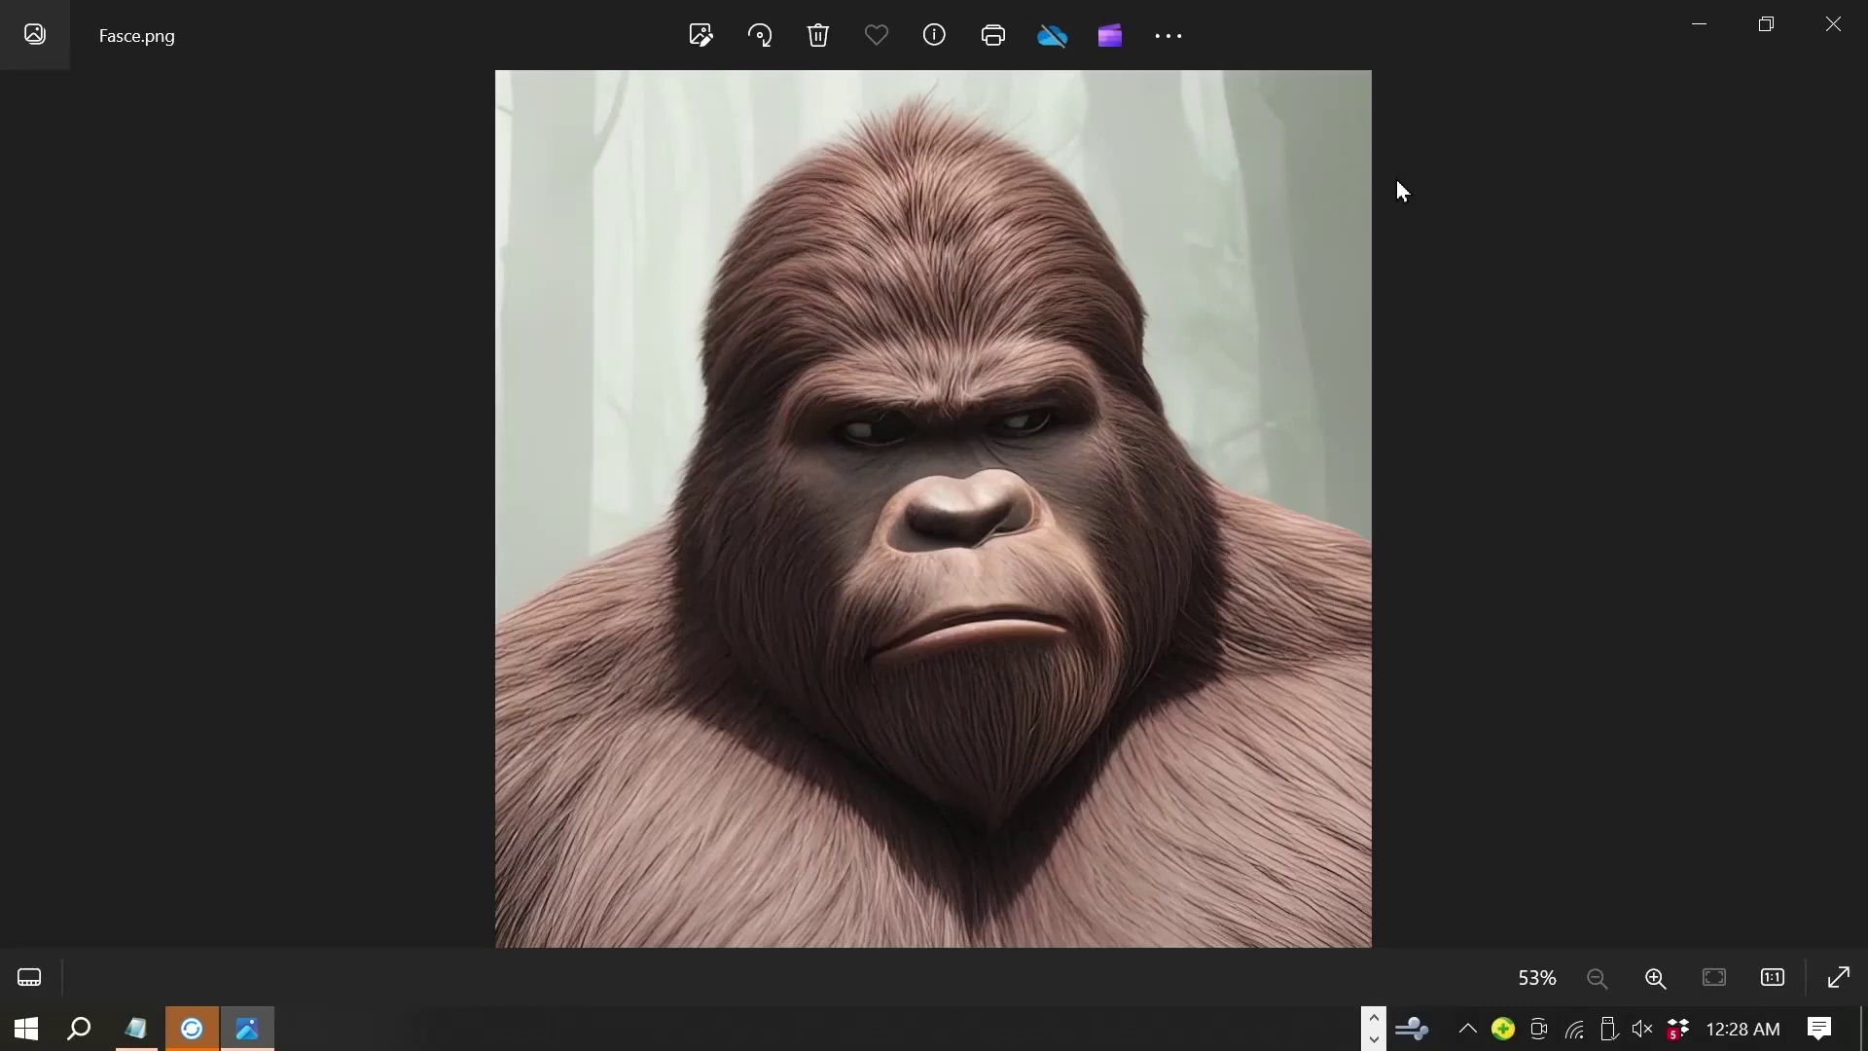
key("Right")
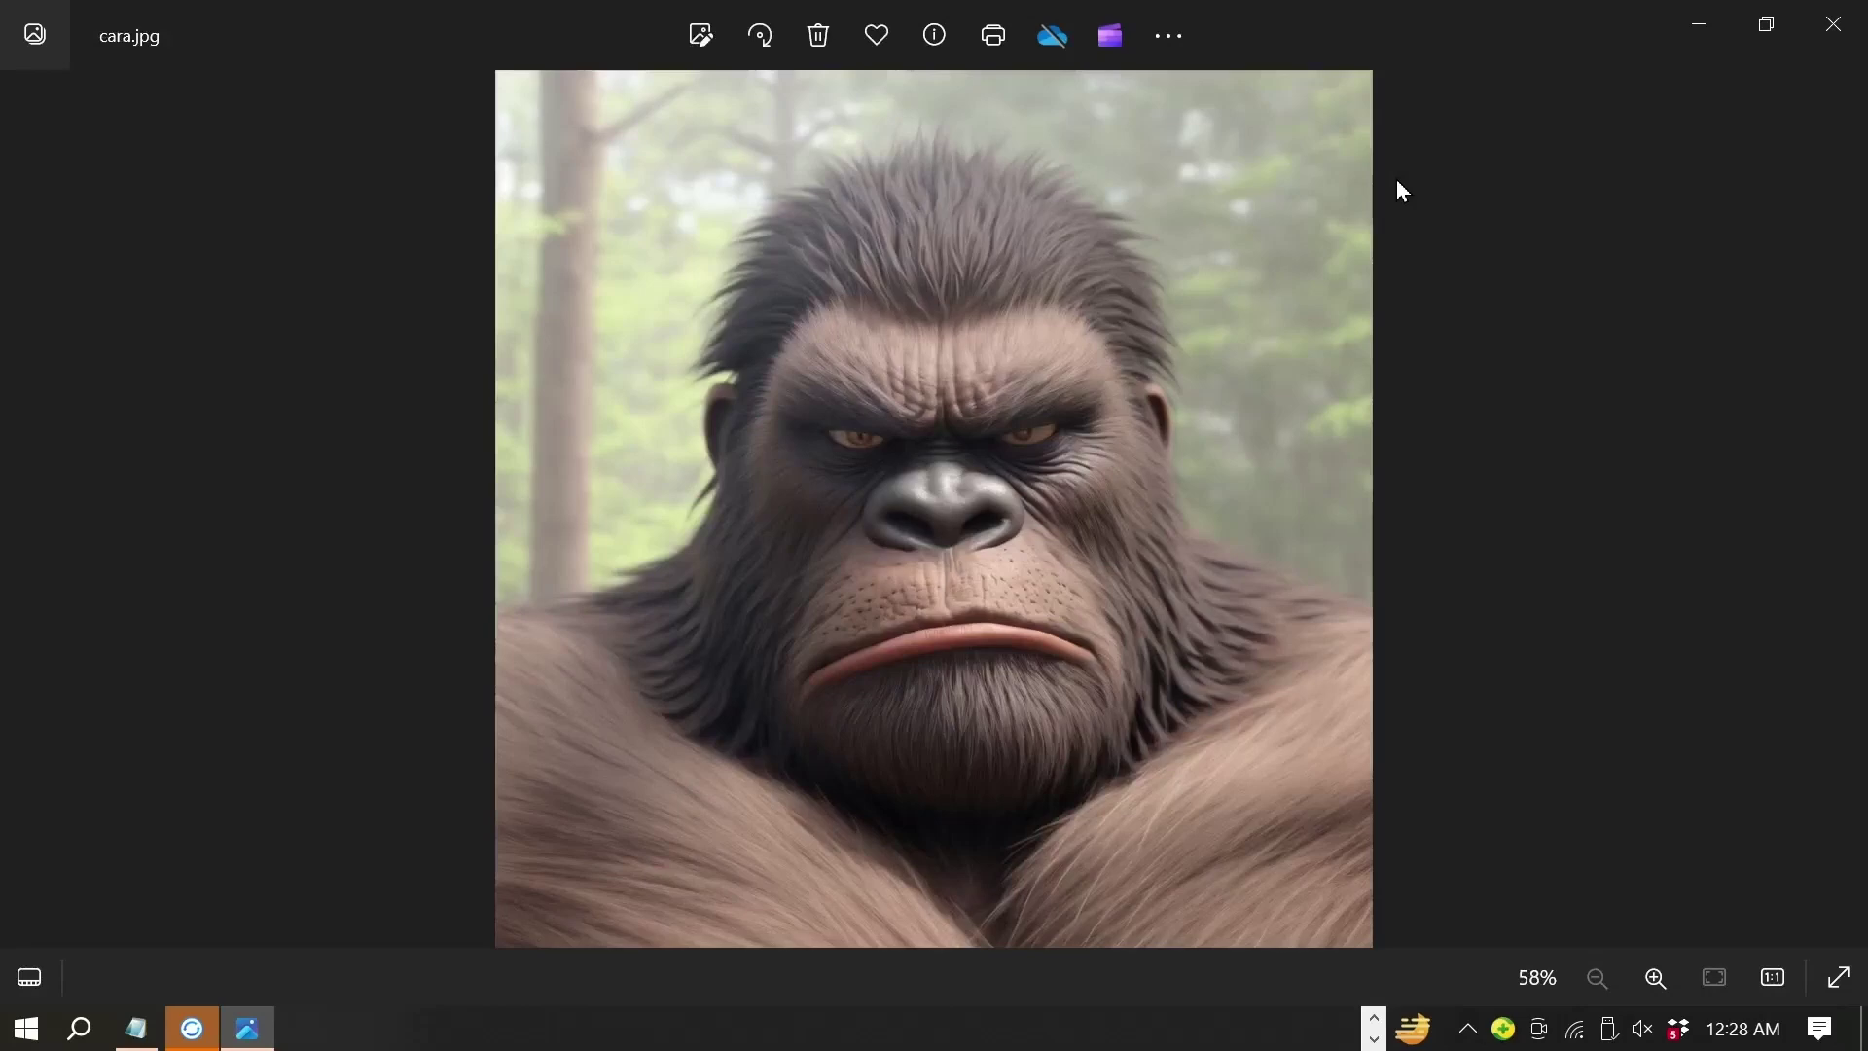
key("Left")
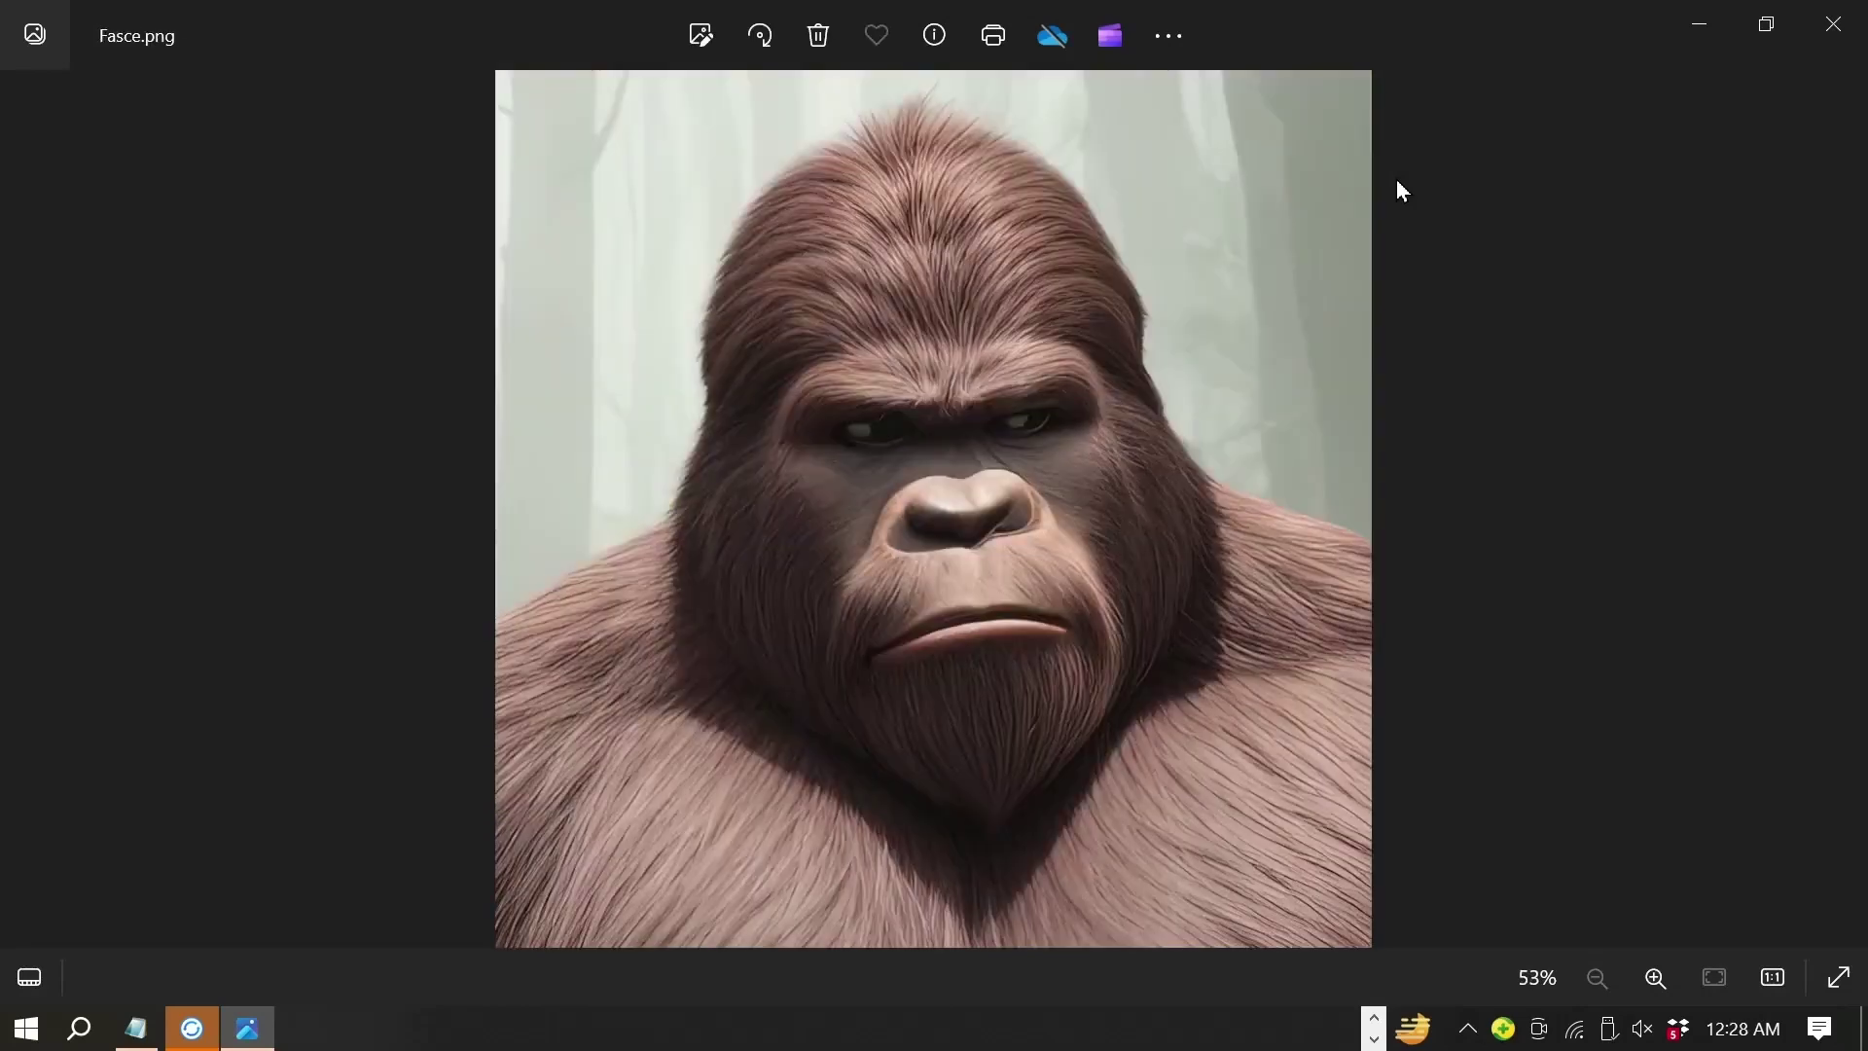
key("Right")
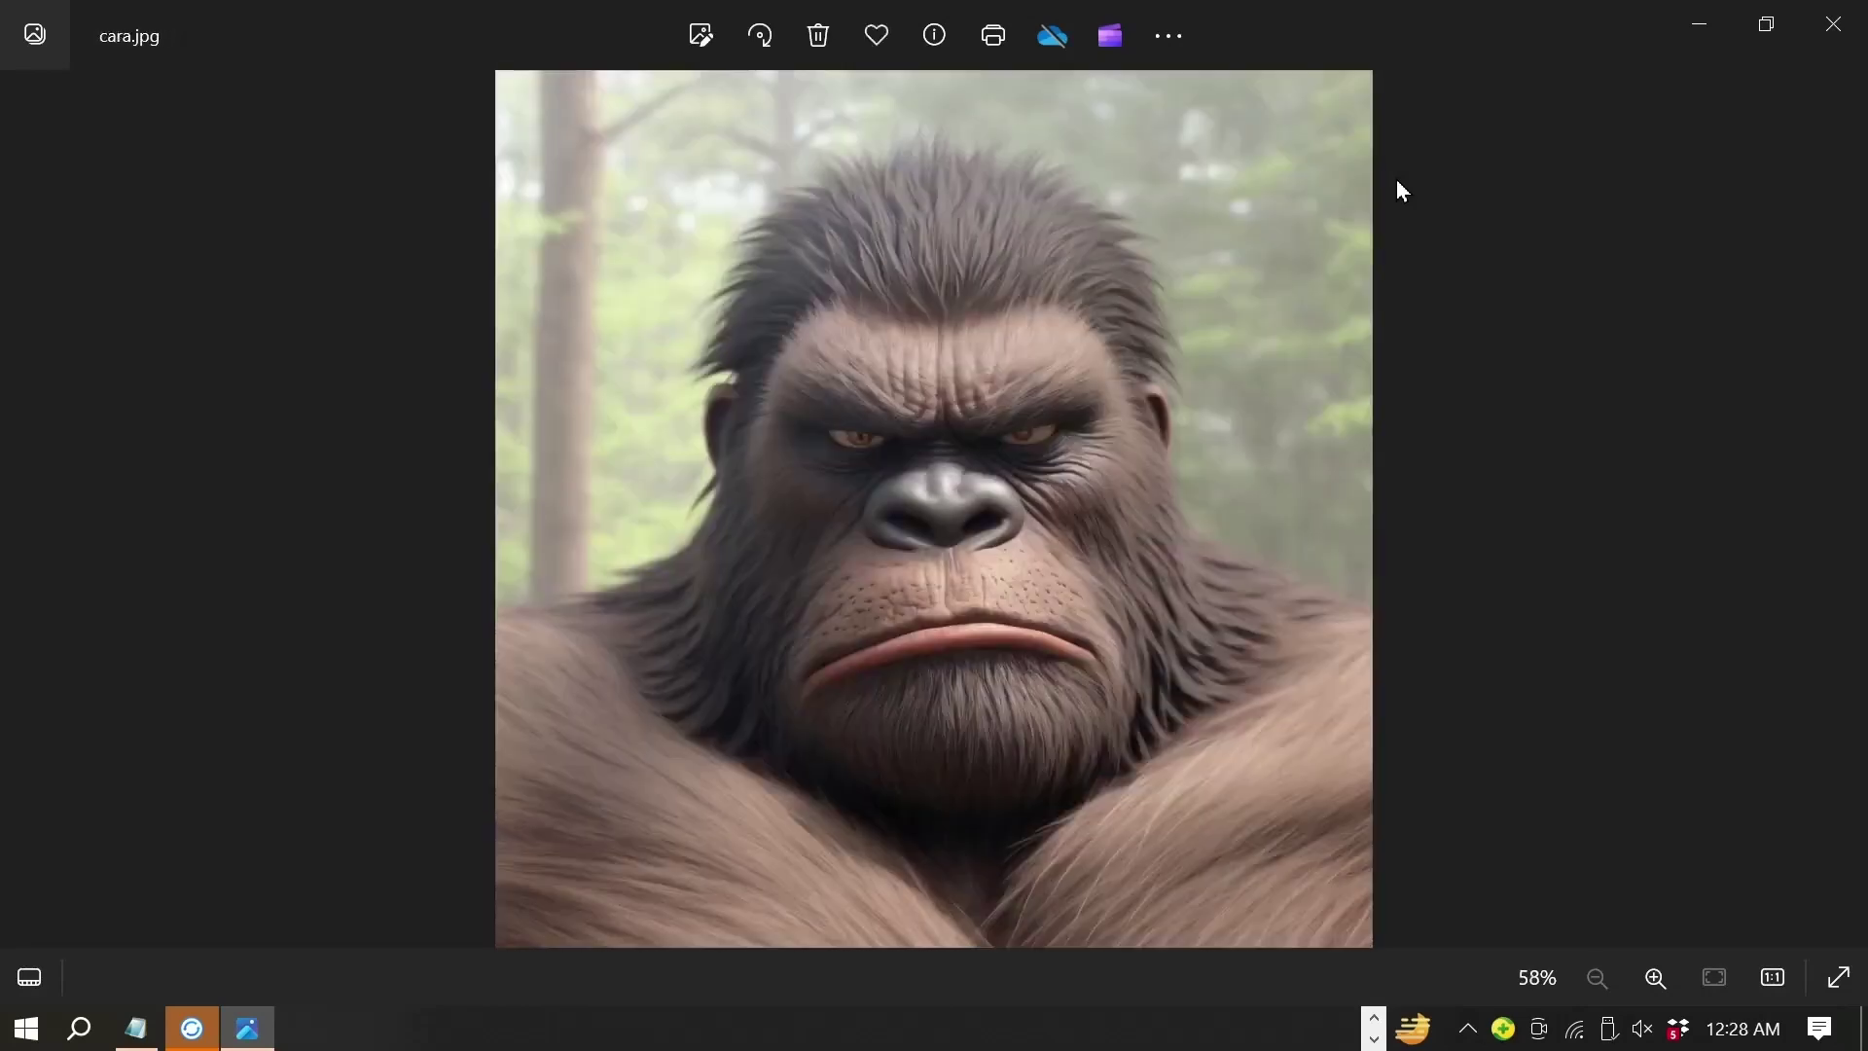
Step: Zoom into the cara.jpg face at full size, then zoom out and close Photos
double_click(1147, 483)
scroll(1146, 483, "up", 2)
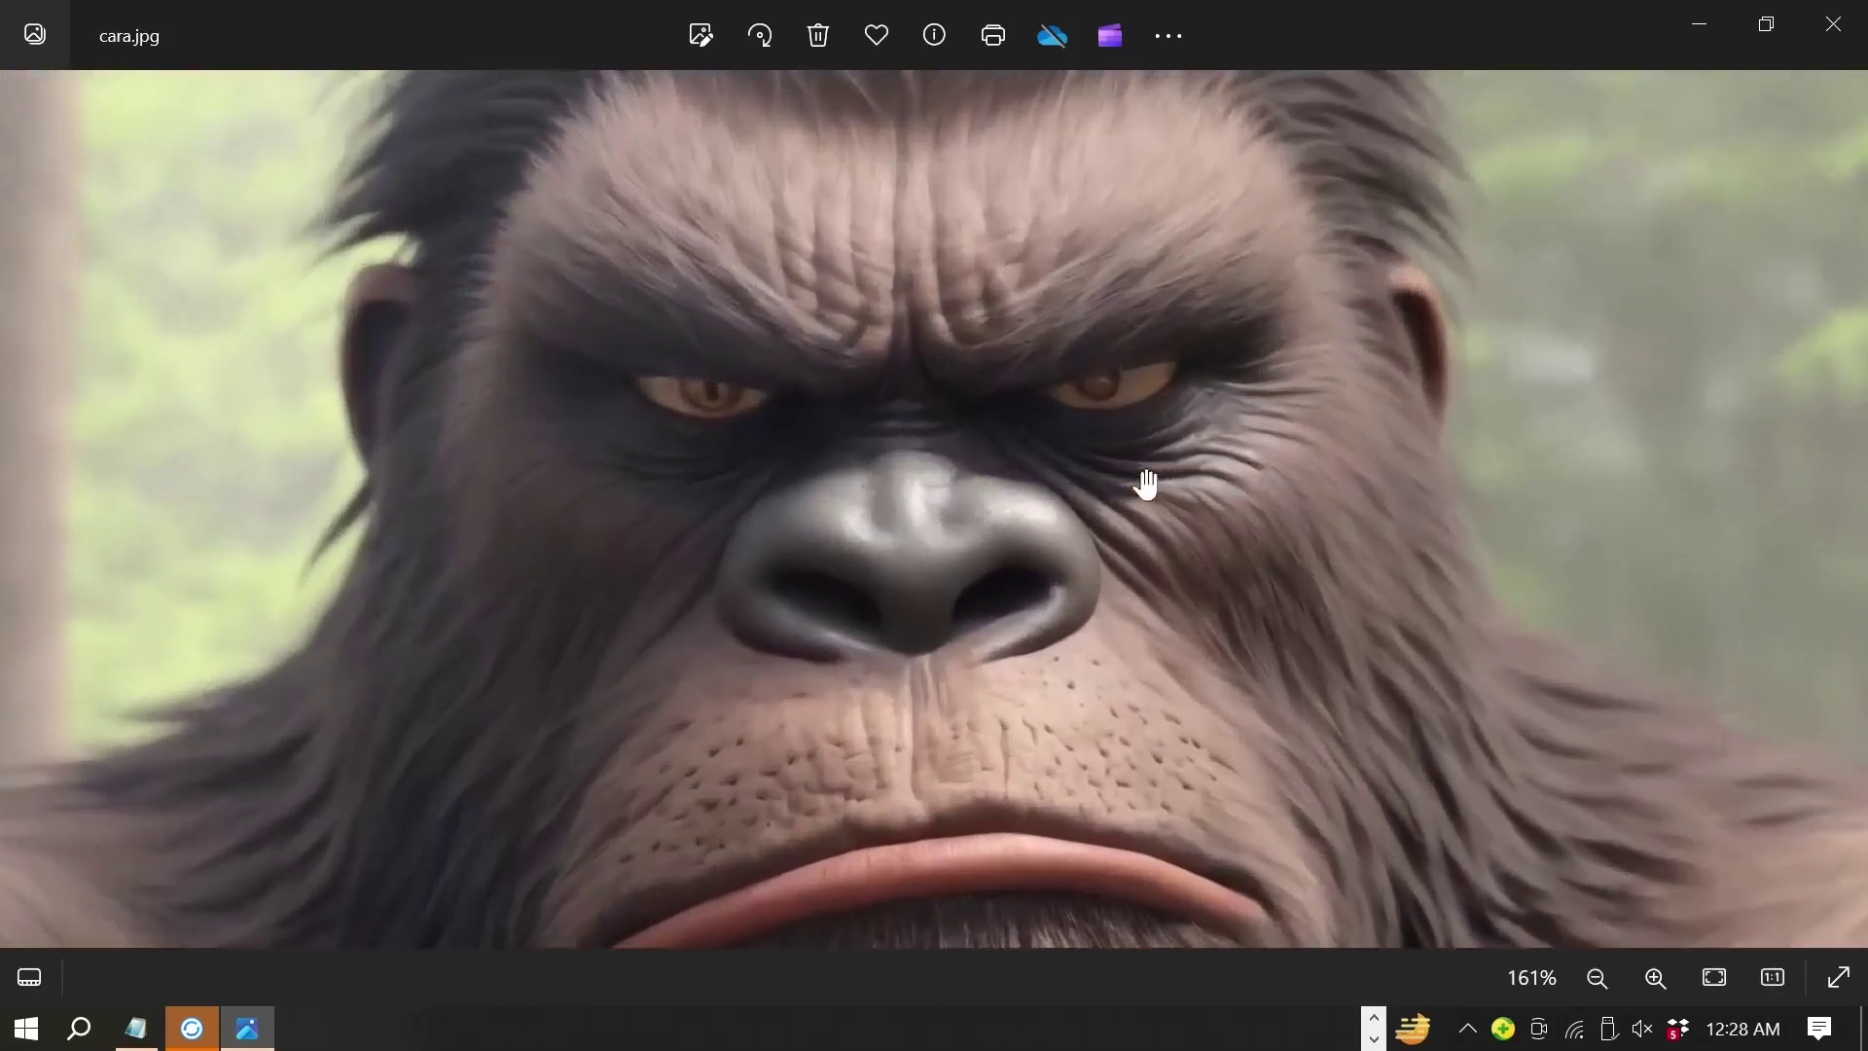
scroll(1146, 484, "up", 1)
scroll(1146, 483, "down", 5)
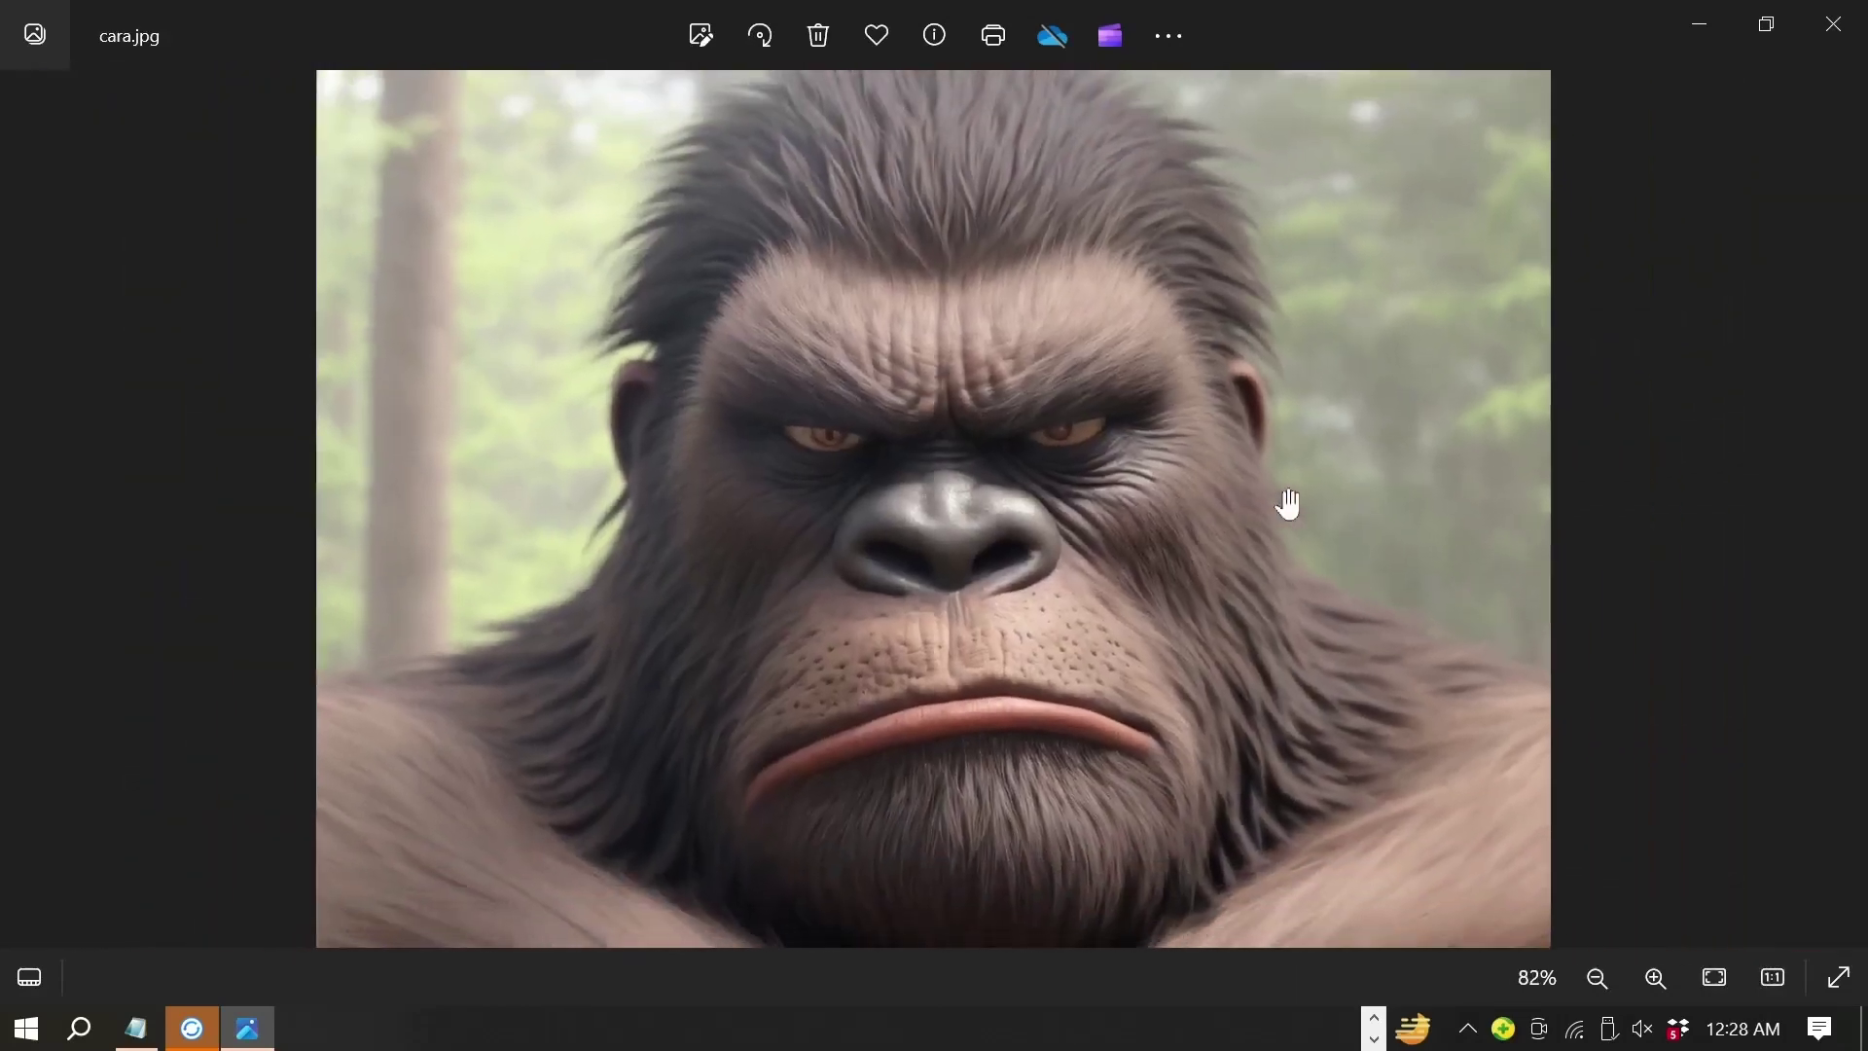
scroll(1288, 503, "down", 1)
scroll(1288, 503, "down", 1)
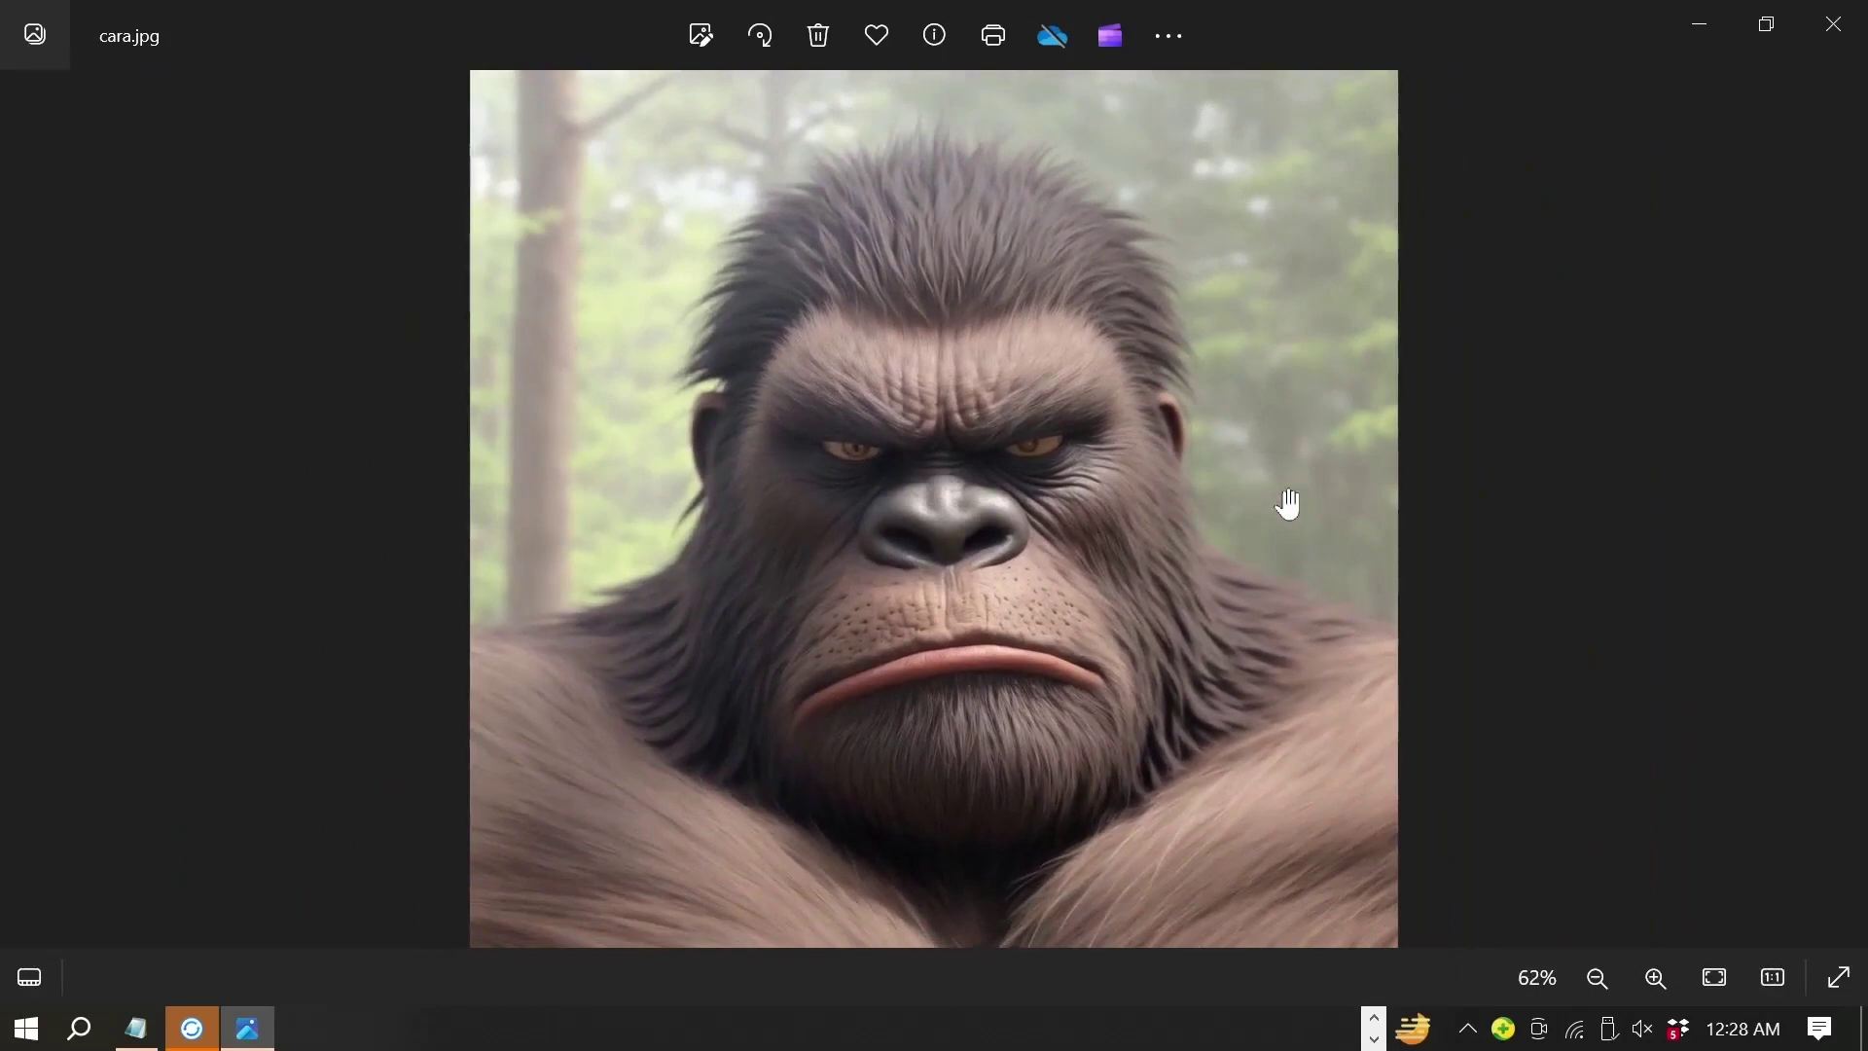
left_click(1833, 26)
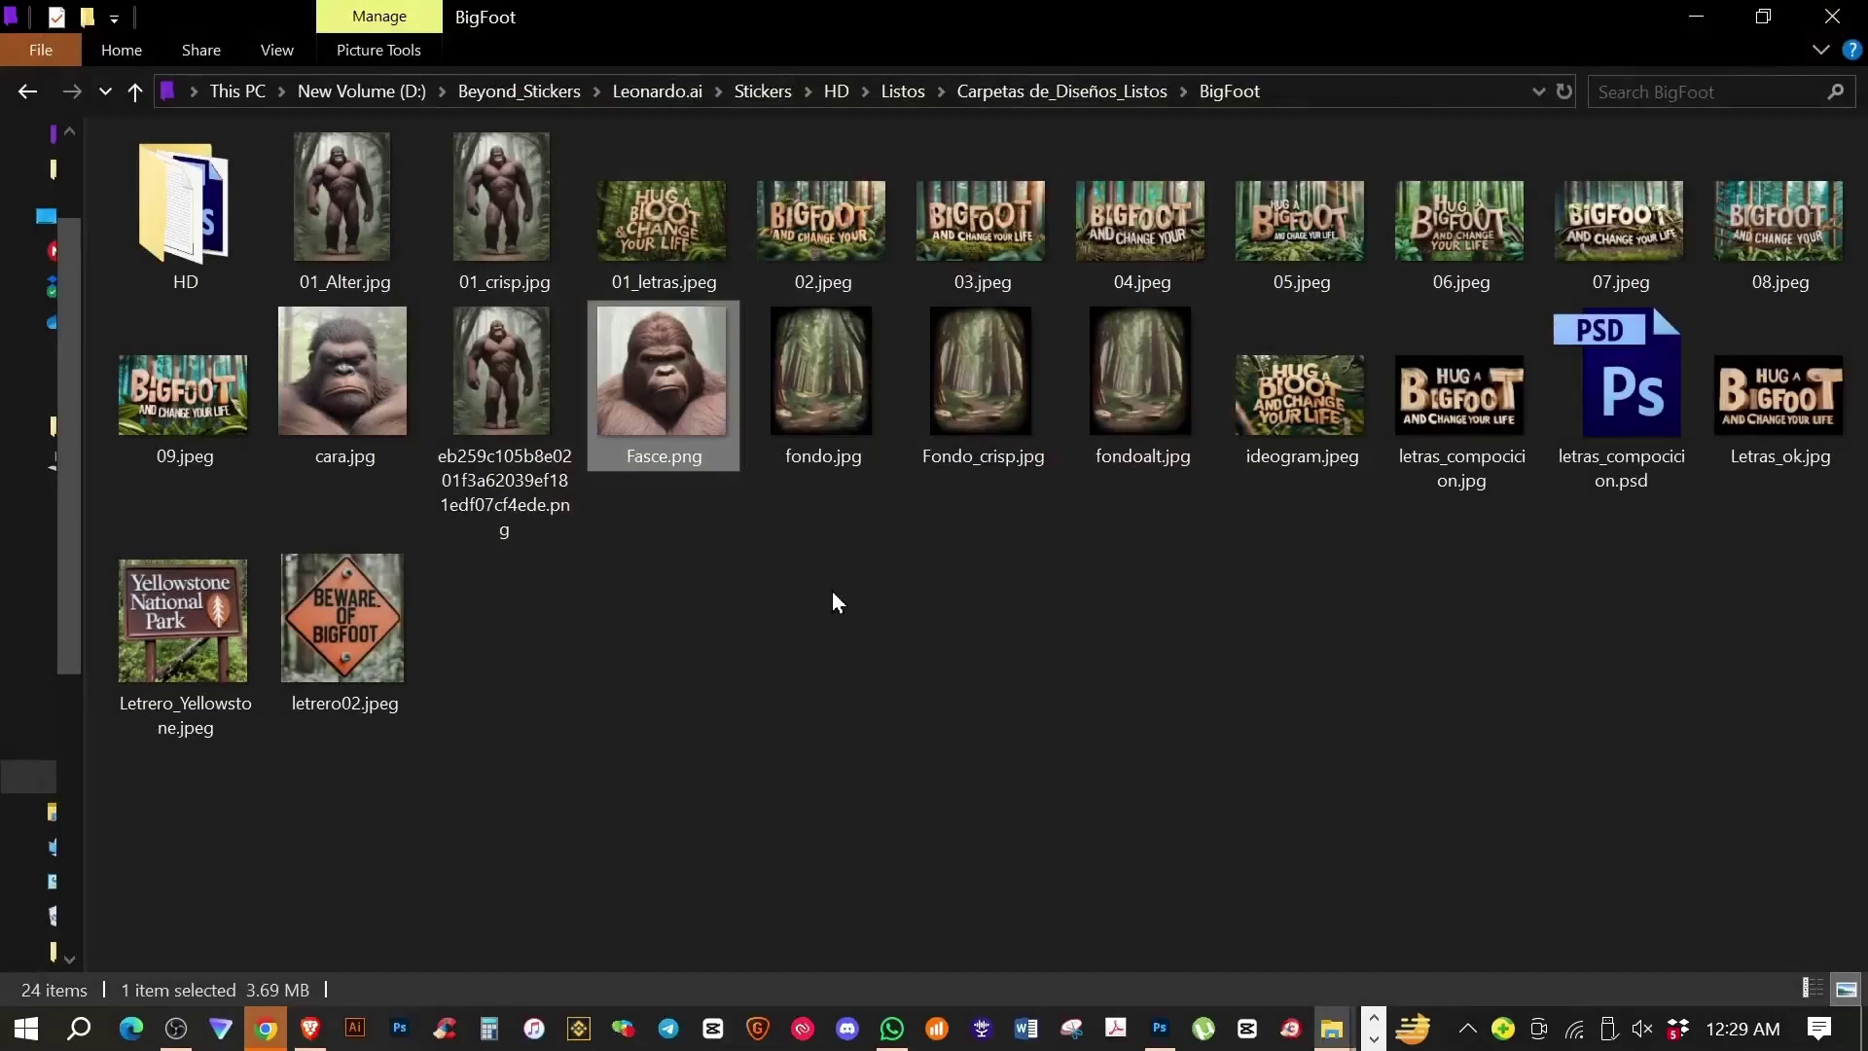
double_click(155, 619)
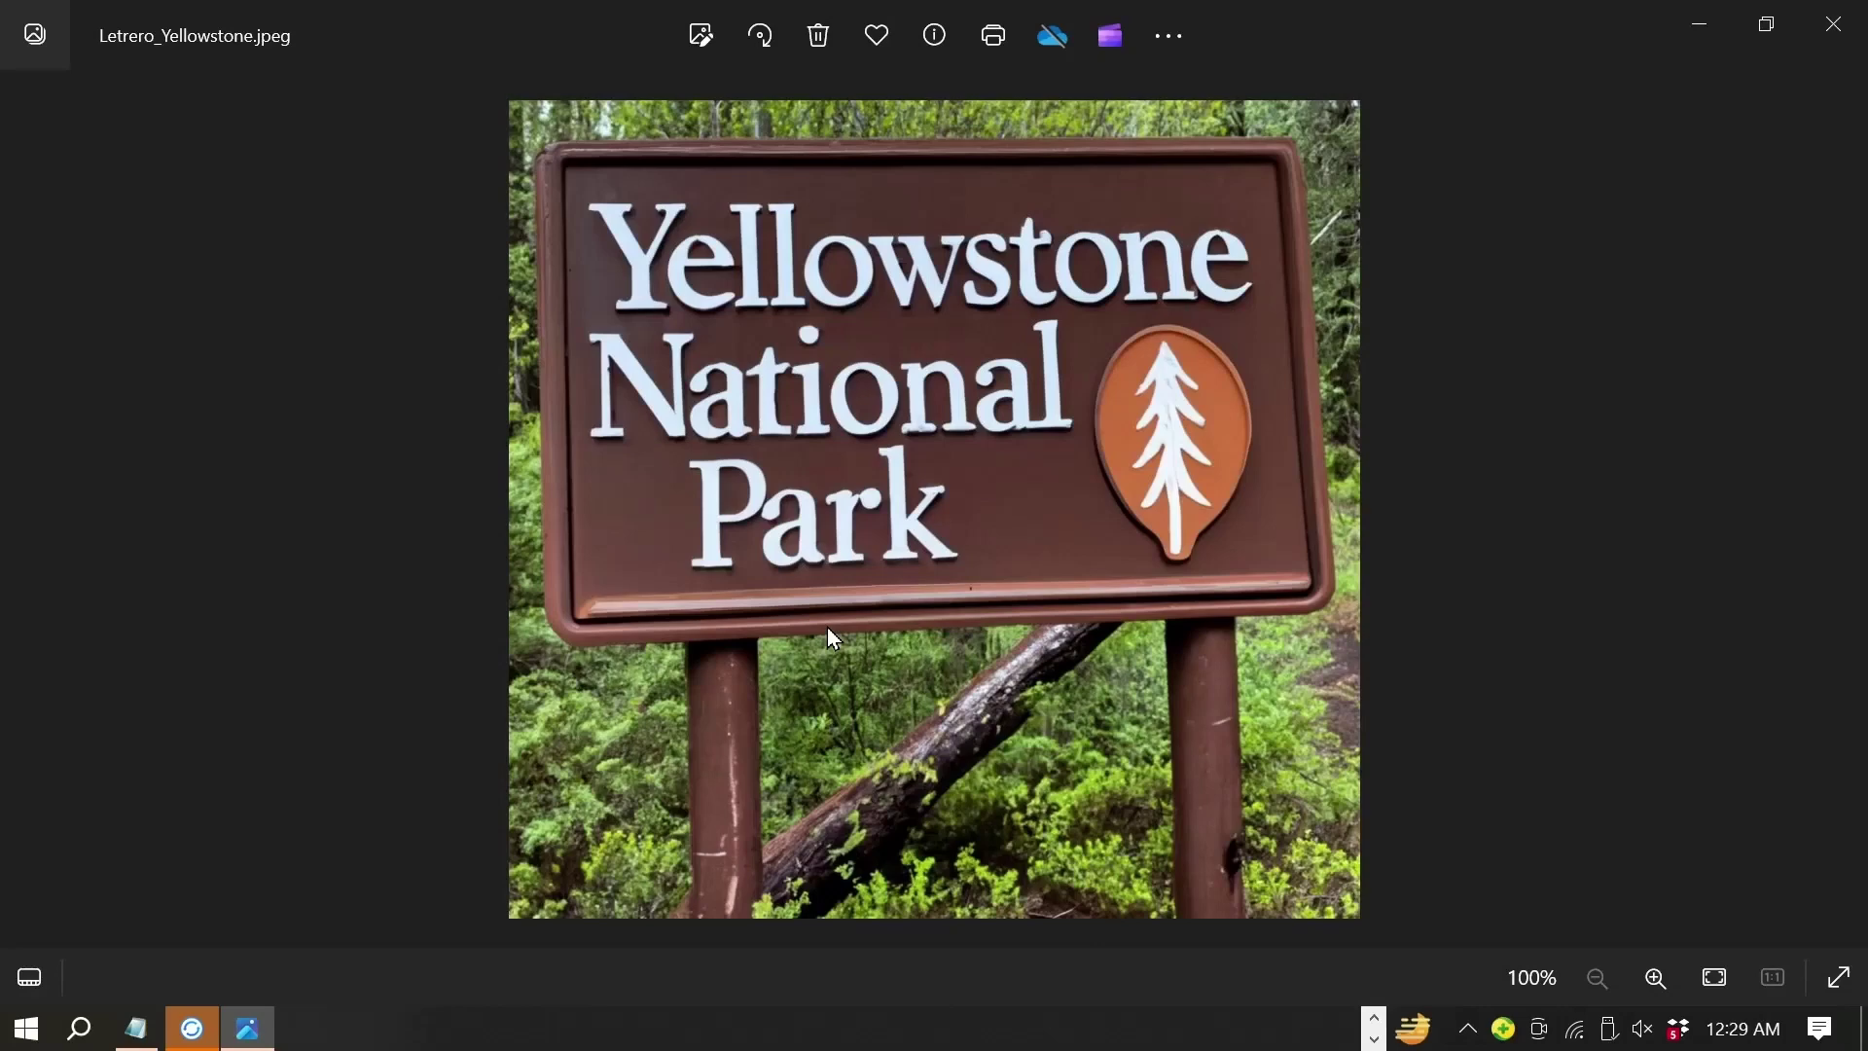
key("Right")
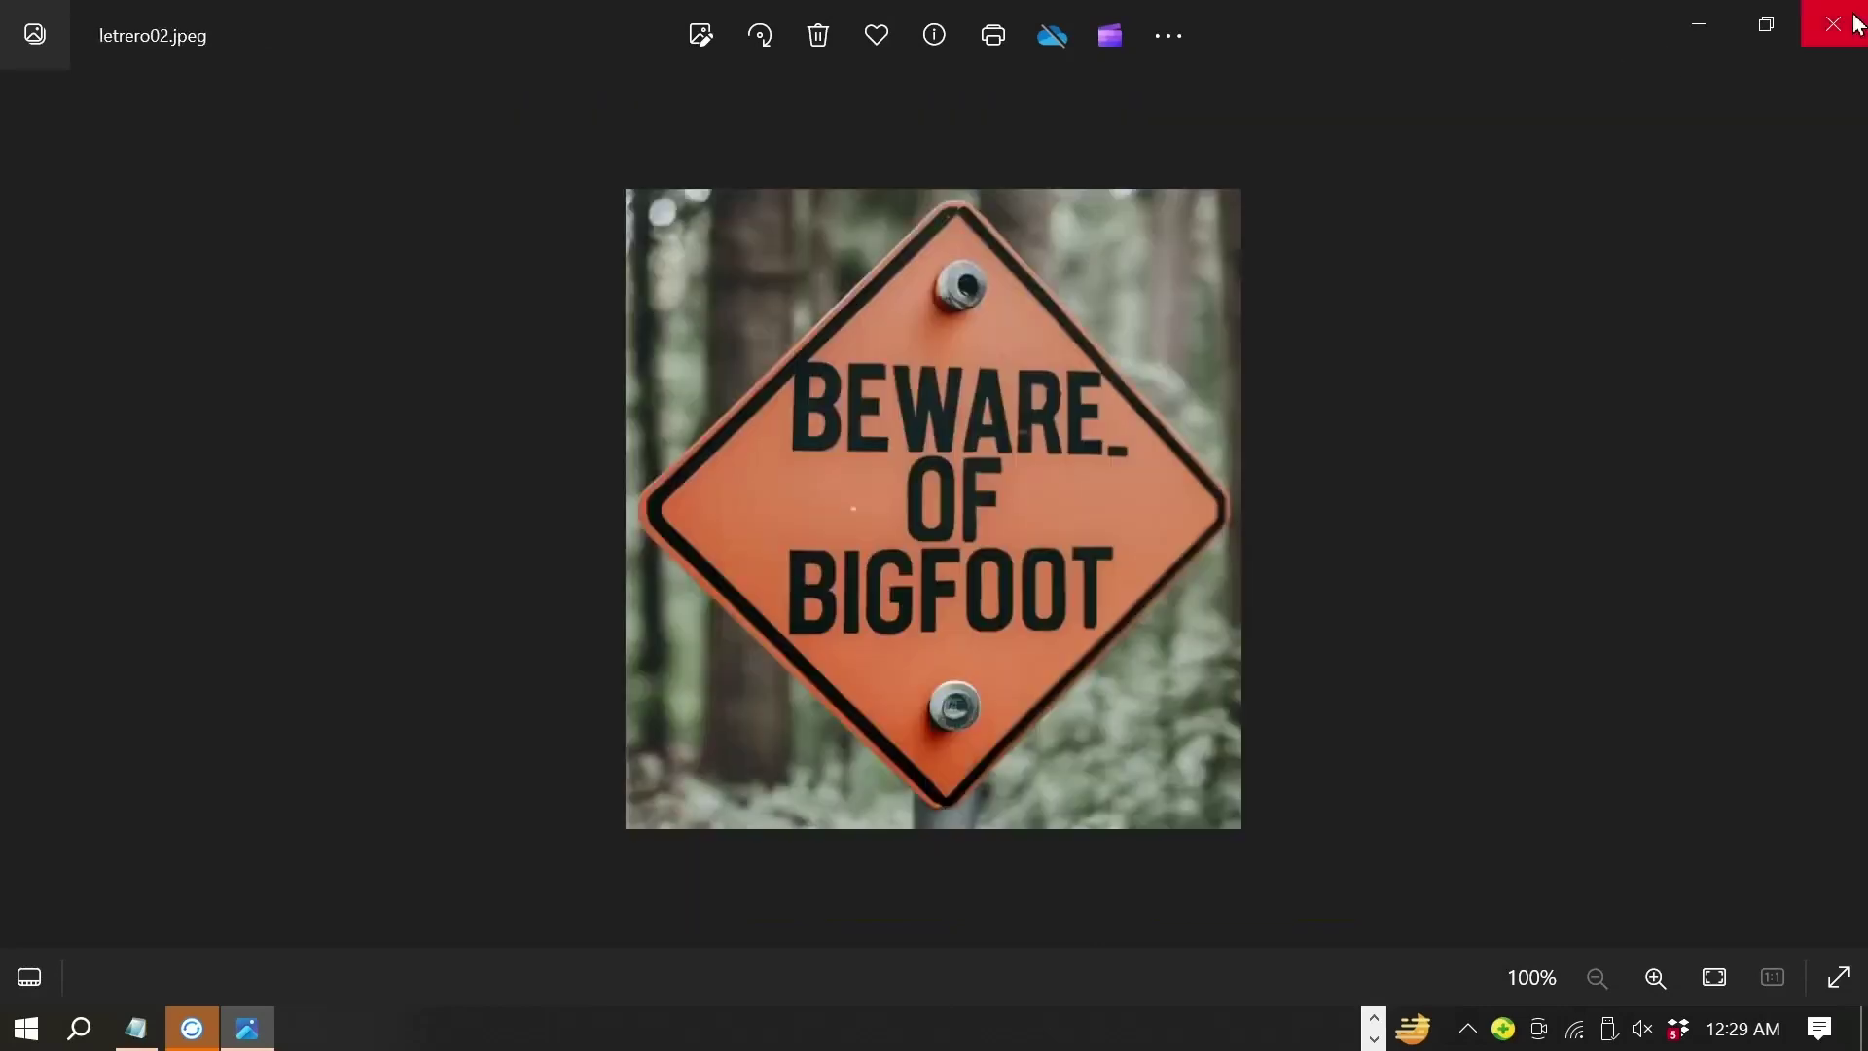
left_click(1833, 24)
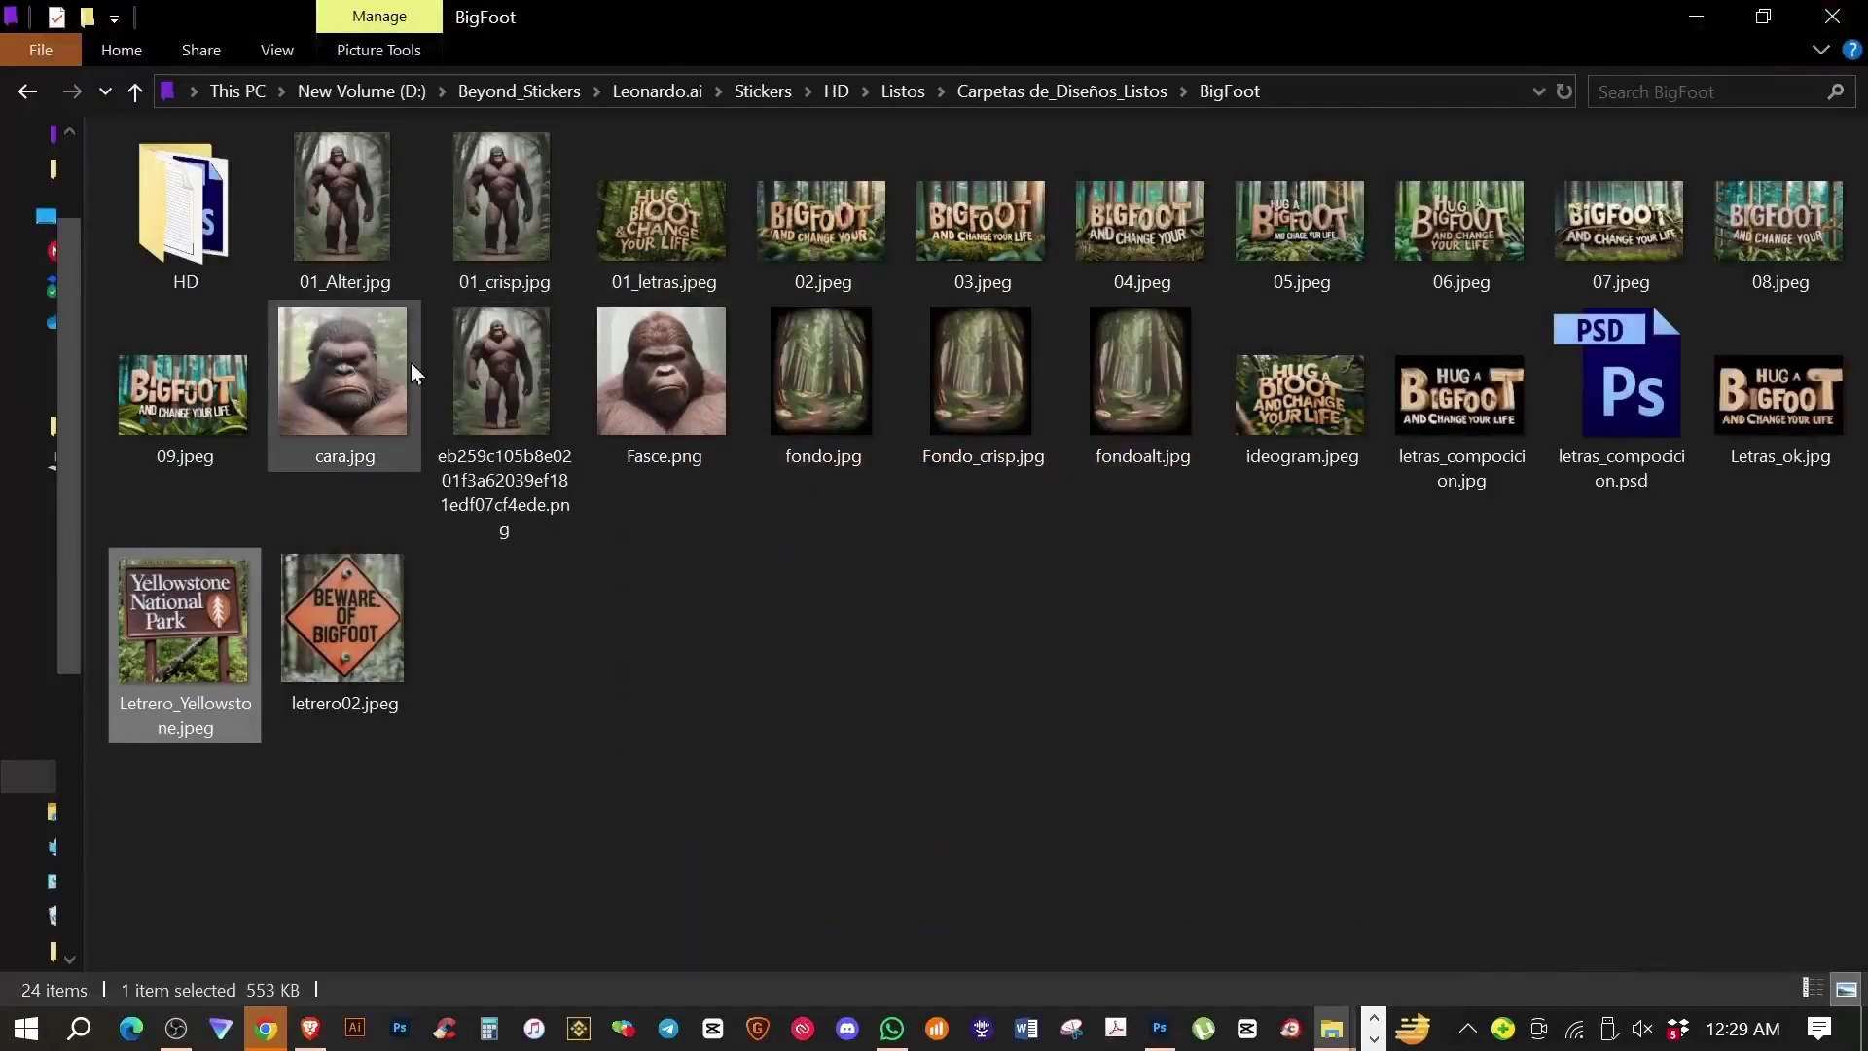
Step: Open HDcara-art-scale-3_00xModel.jpg from the HD subfolder and zoom in closely
double_click(217, 231)
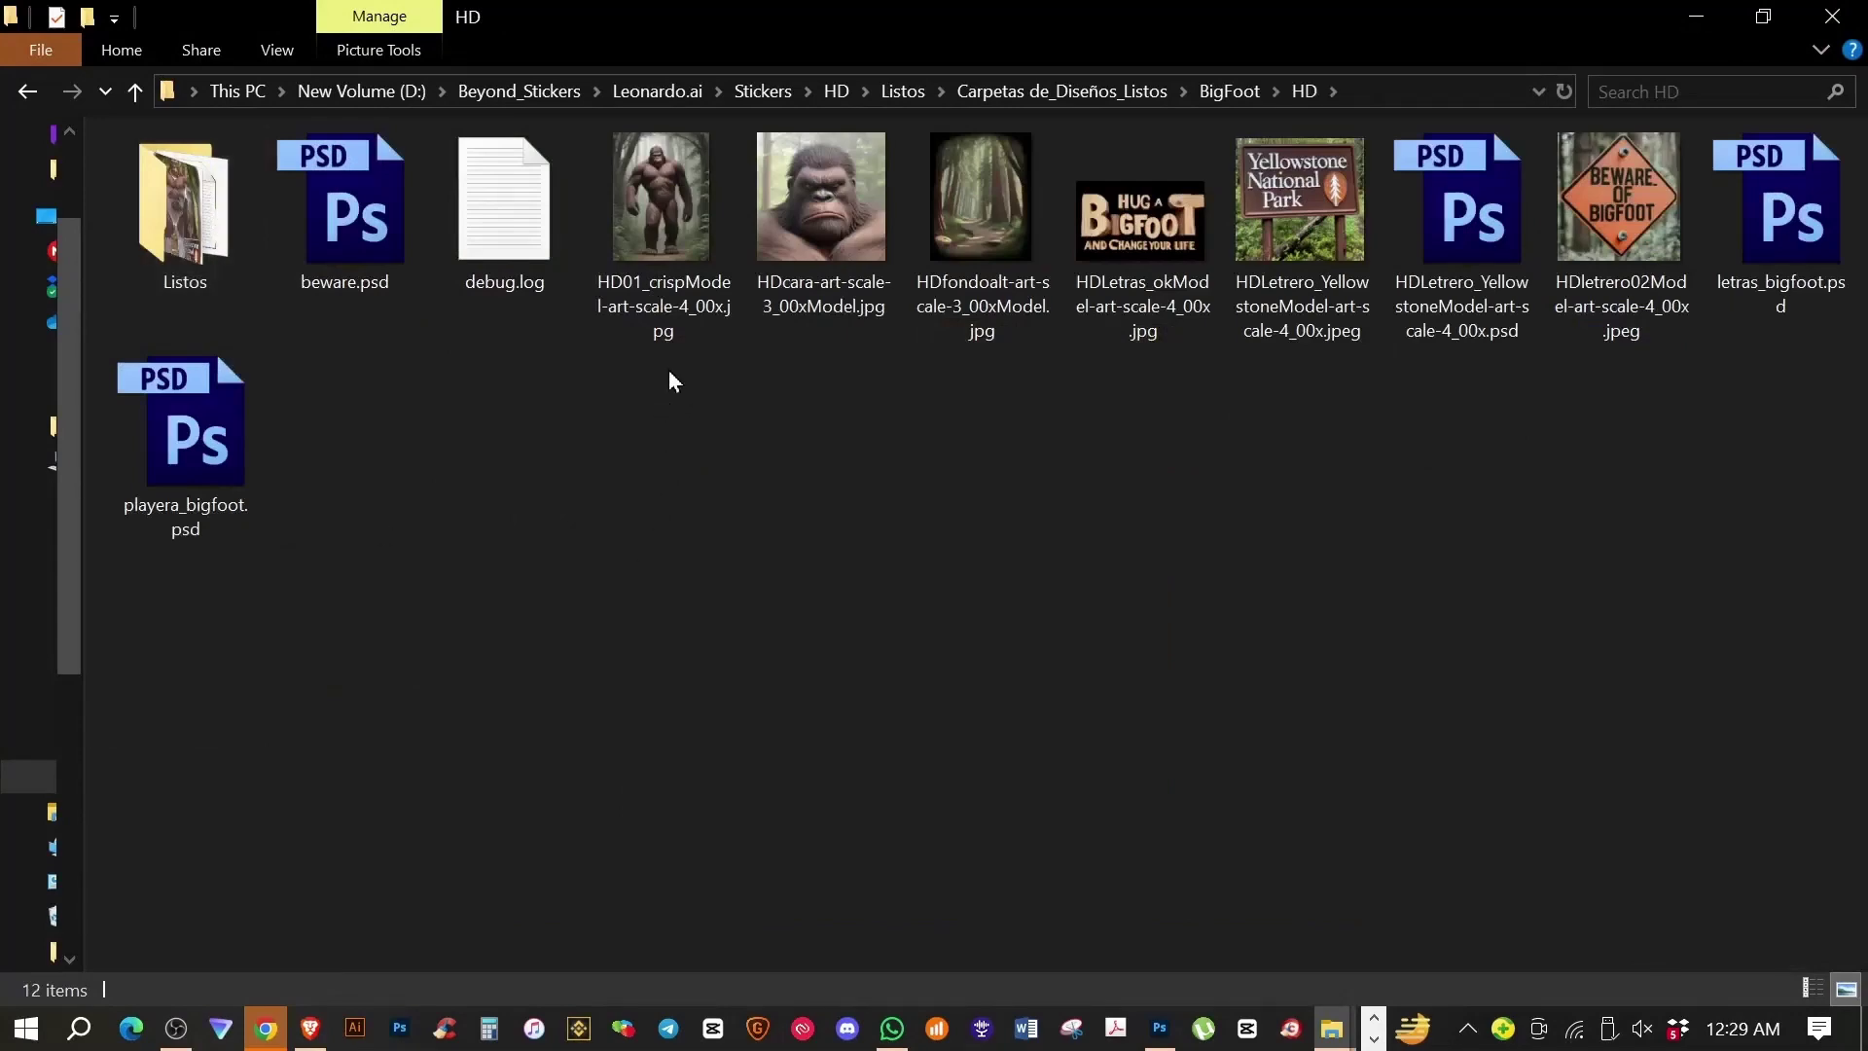
double_click(775, 219)
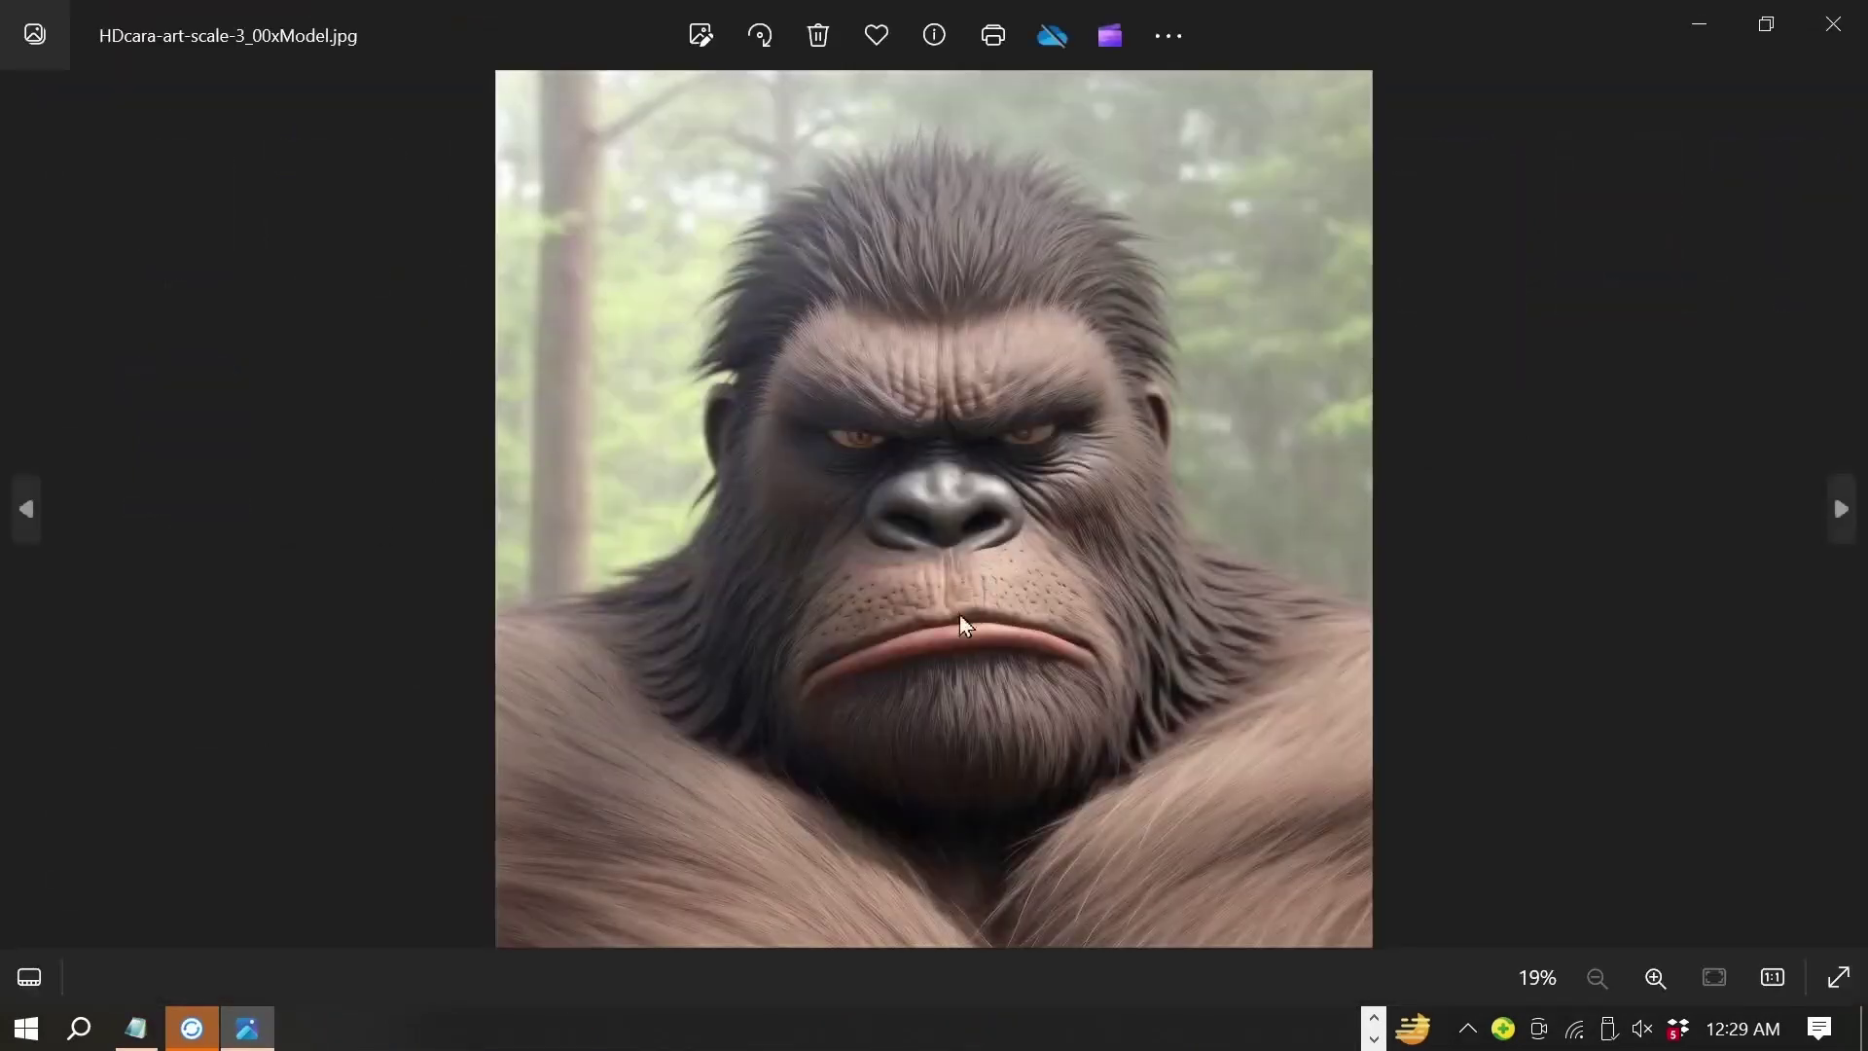
scroll(977, 595, "up", 2)
scroll(978, 595, "up", 3)
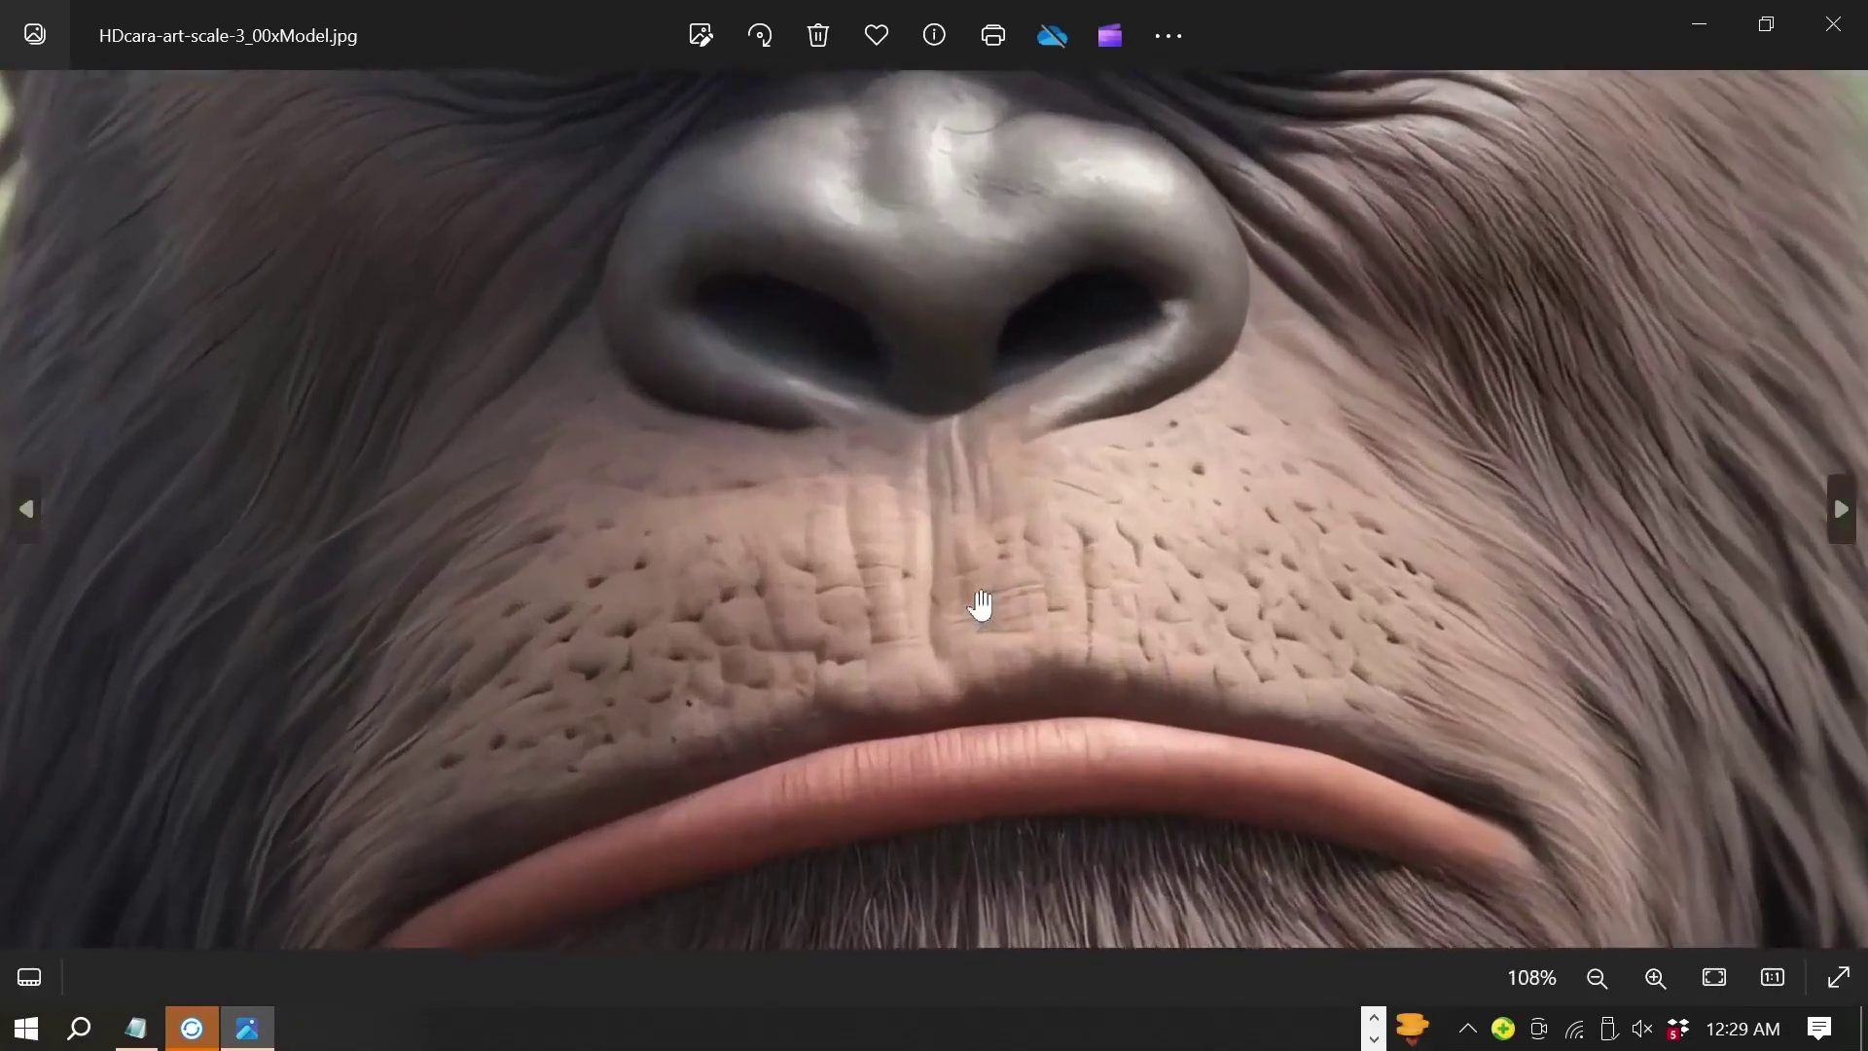
scroll(978, 595, "up", 1)
scroll(804, 351, "up", 1)
Step: Pan the close-up from the nose across the eyes and brow hair
left_click_drag(803, 351, 1047, 1006)
left_click_drag(792, 488, 1022, 738)
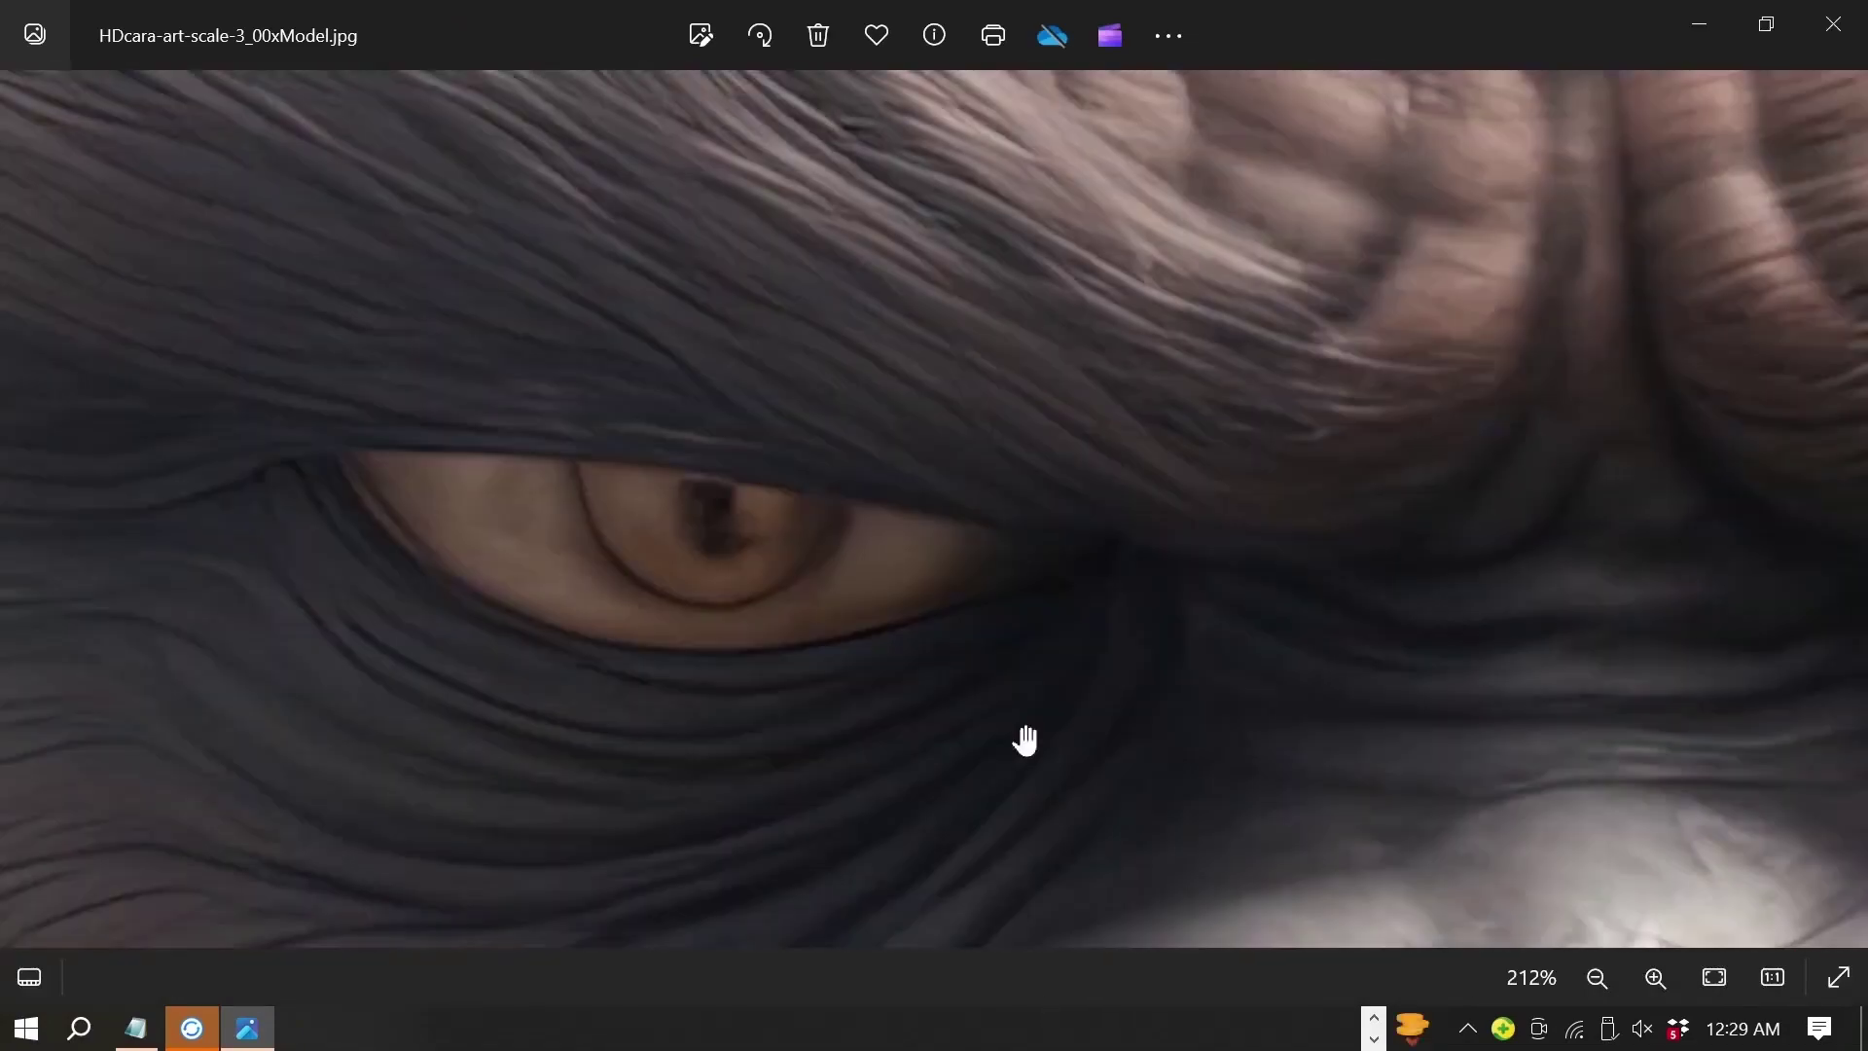
mouse_move(1076, 529)
left_mouse_down()
mouse_move(1270, 847)
mouse_move(955, 416)
left_mouse_up()
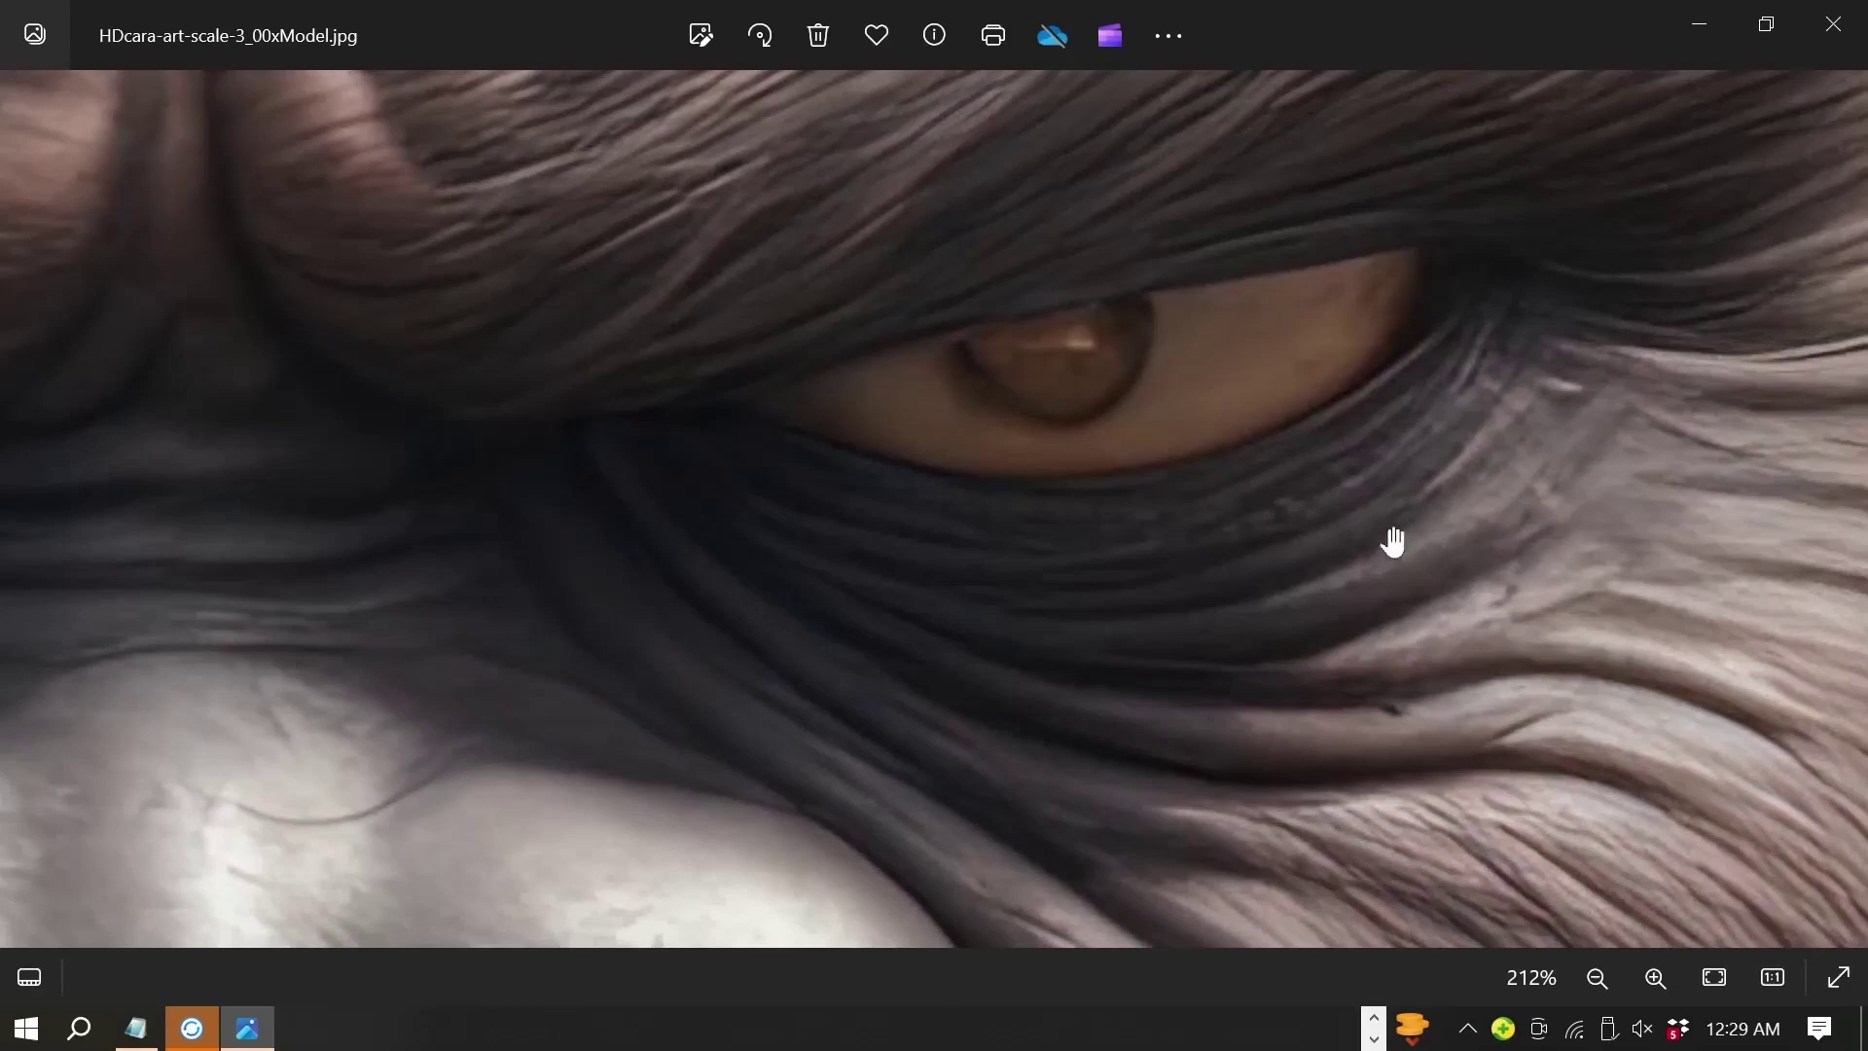
scroll(1080, 509, "up", 3)
scroll(661, 490, "down", 3)
scroll(661, 489, "down", 3)
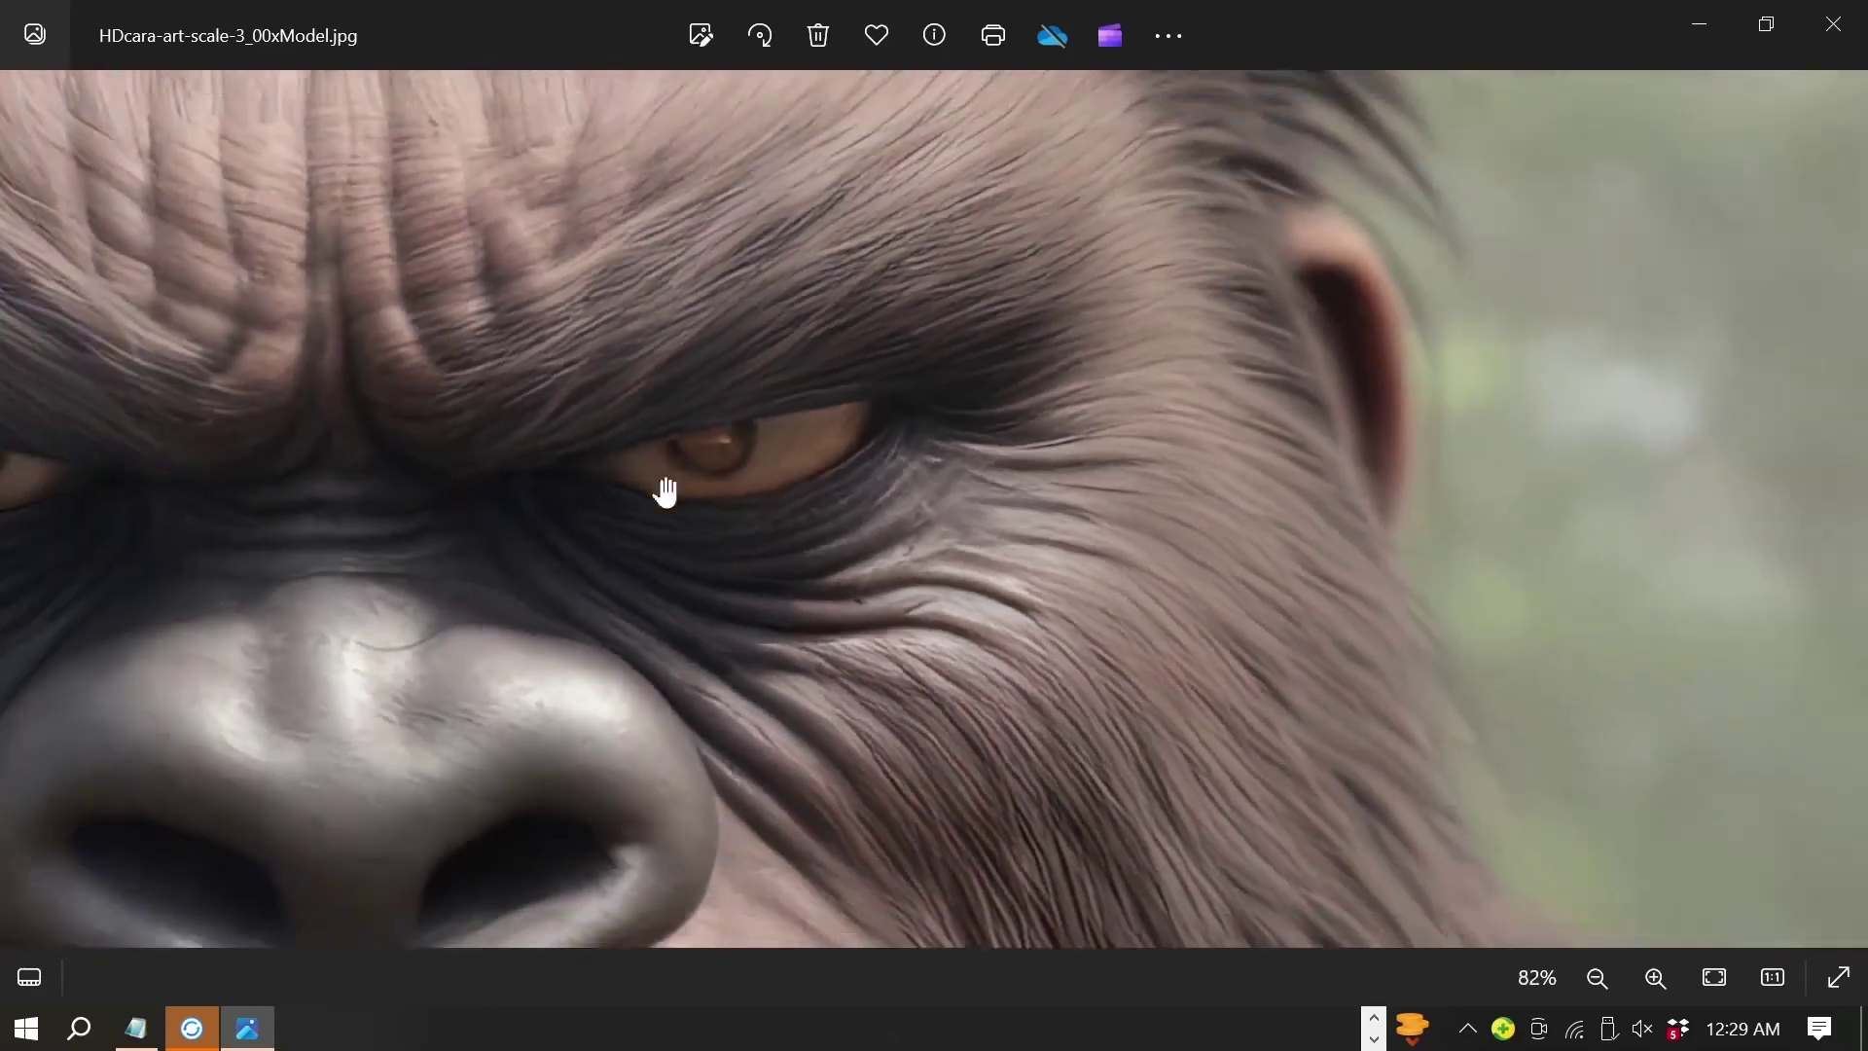
scroll(662, 489, "down", 1)
Step: Pan down to the nose and lips, zoom out, and close Photos
left_click_drag(660, 662, 876, 378)
scroll(915, 487, "up", 5)
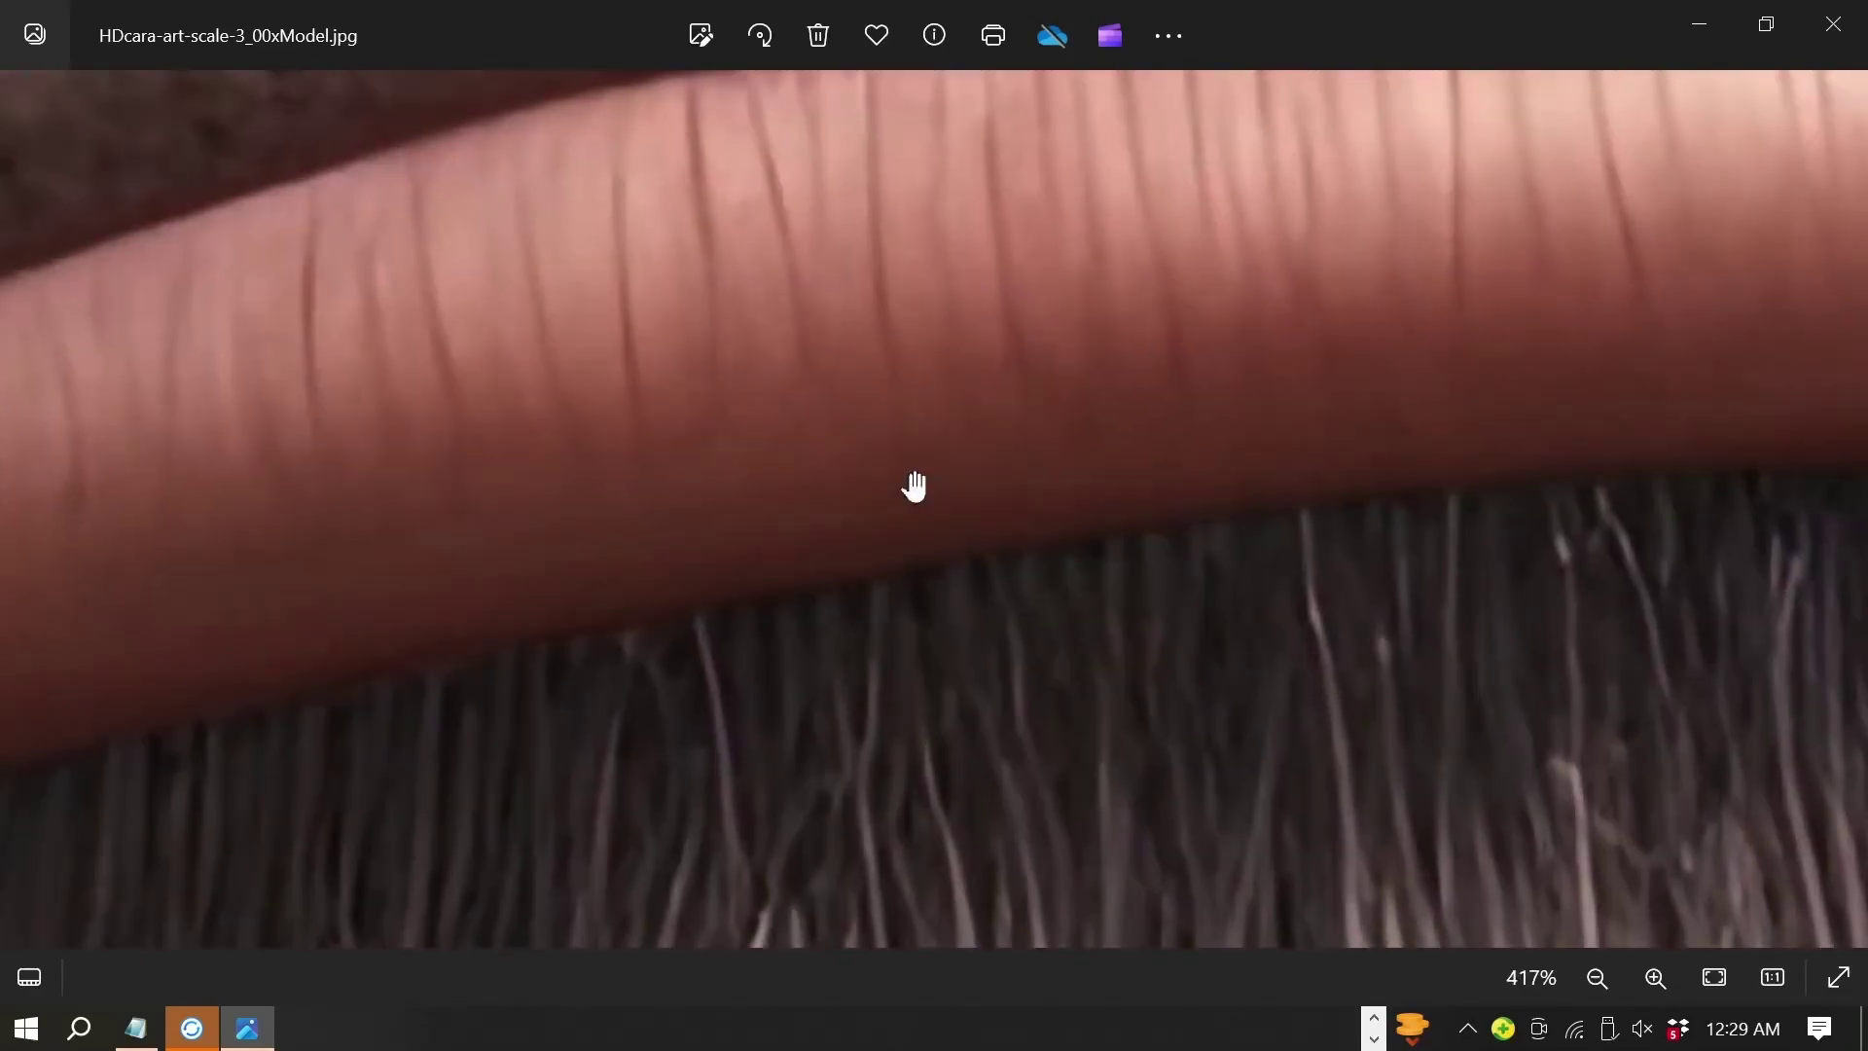
scroll(915, 487, "down", 2)
scroll(915, 486, "down", 5)
left_click(1834, 23)
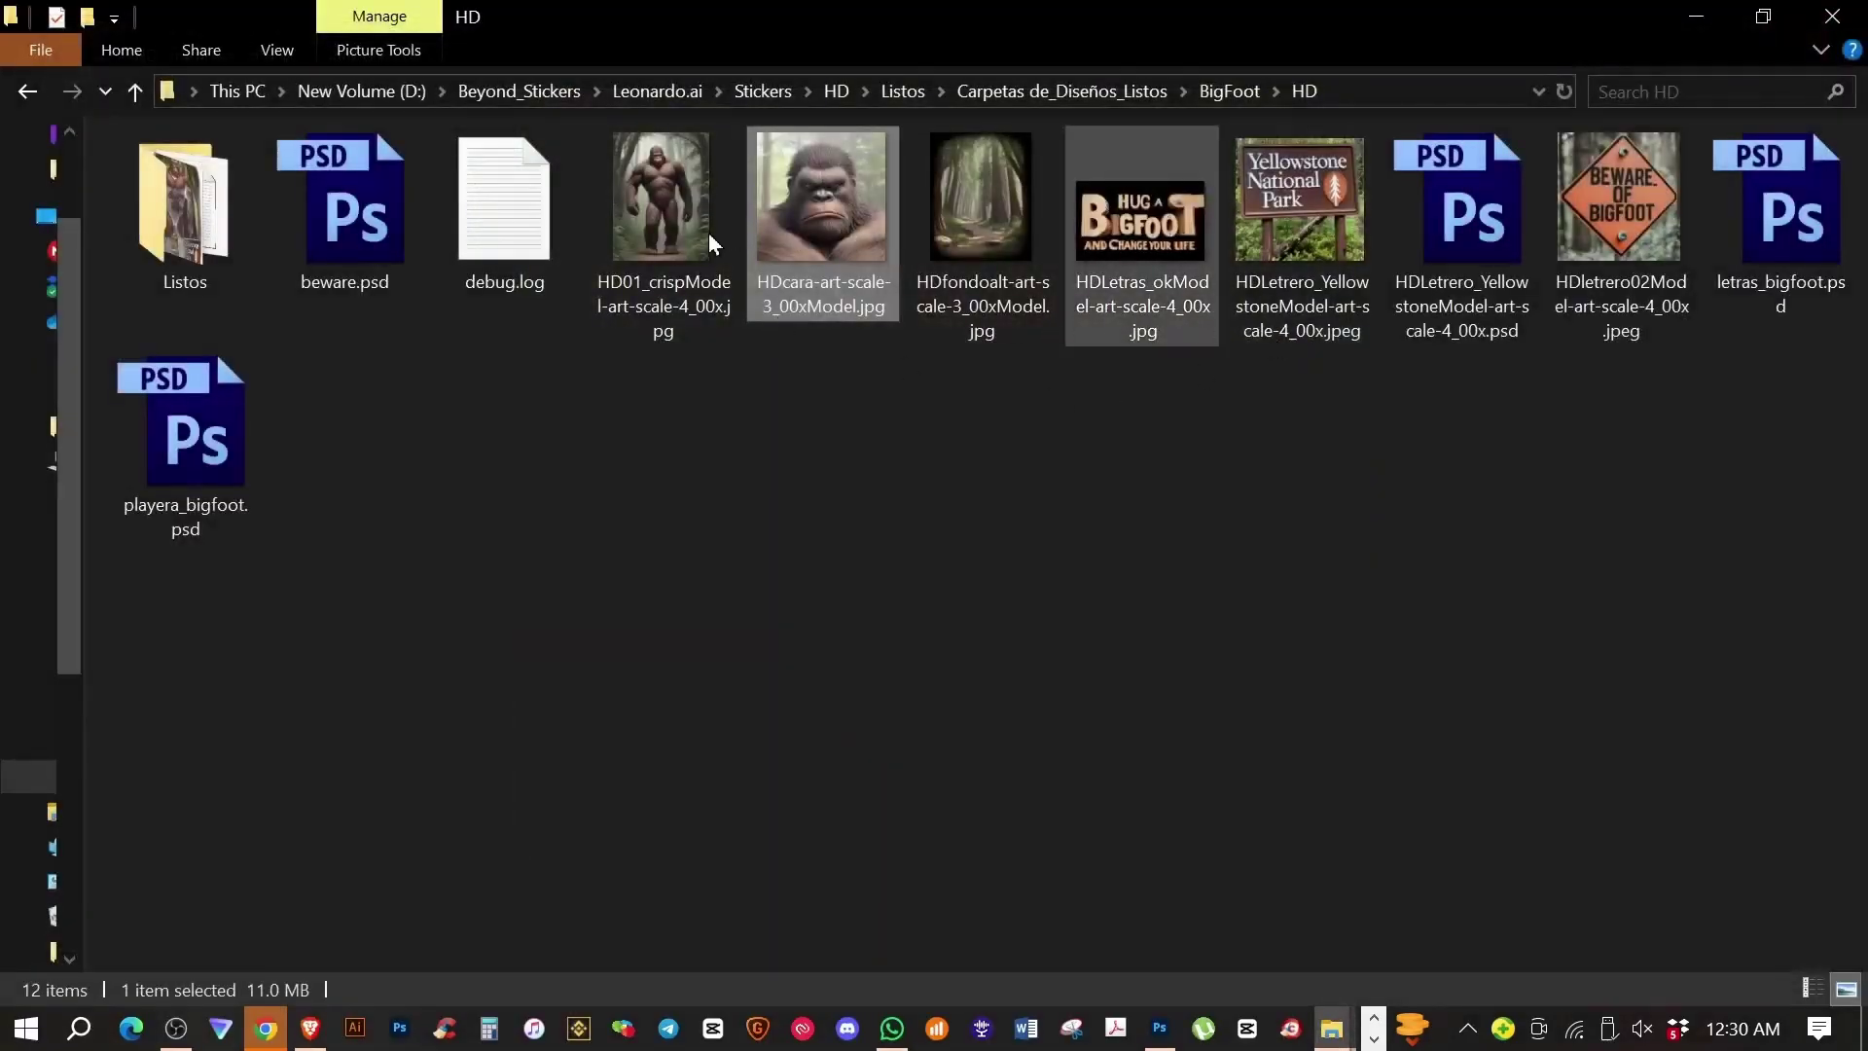
Step: Zoom into the fur of HD01_crispModel-art-scale-4_00x.jpg, then open the Listos folder
double_click(650, 181)
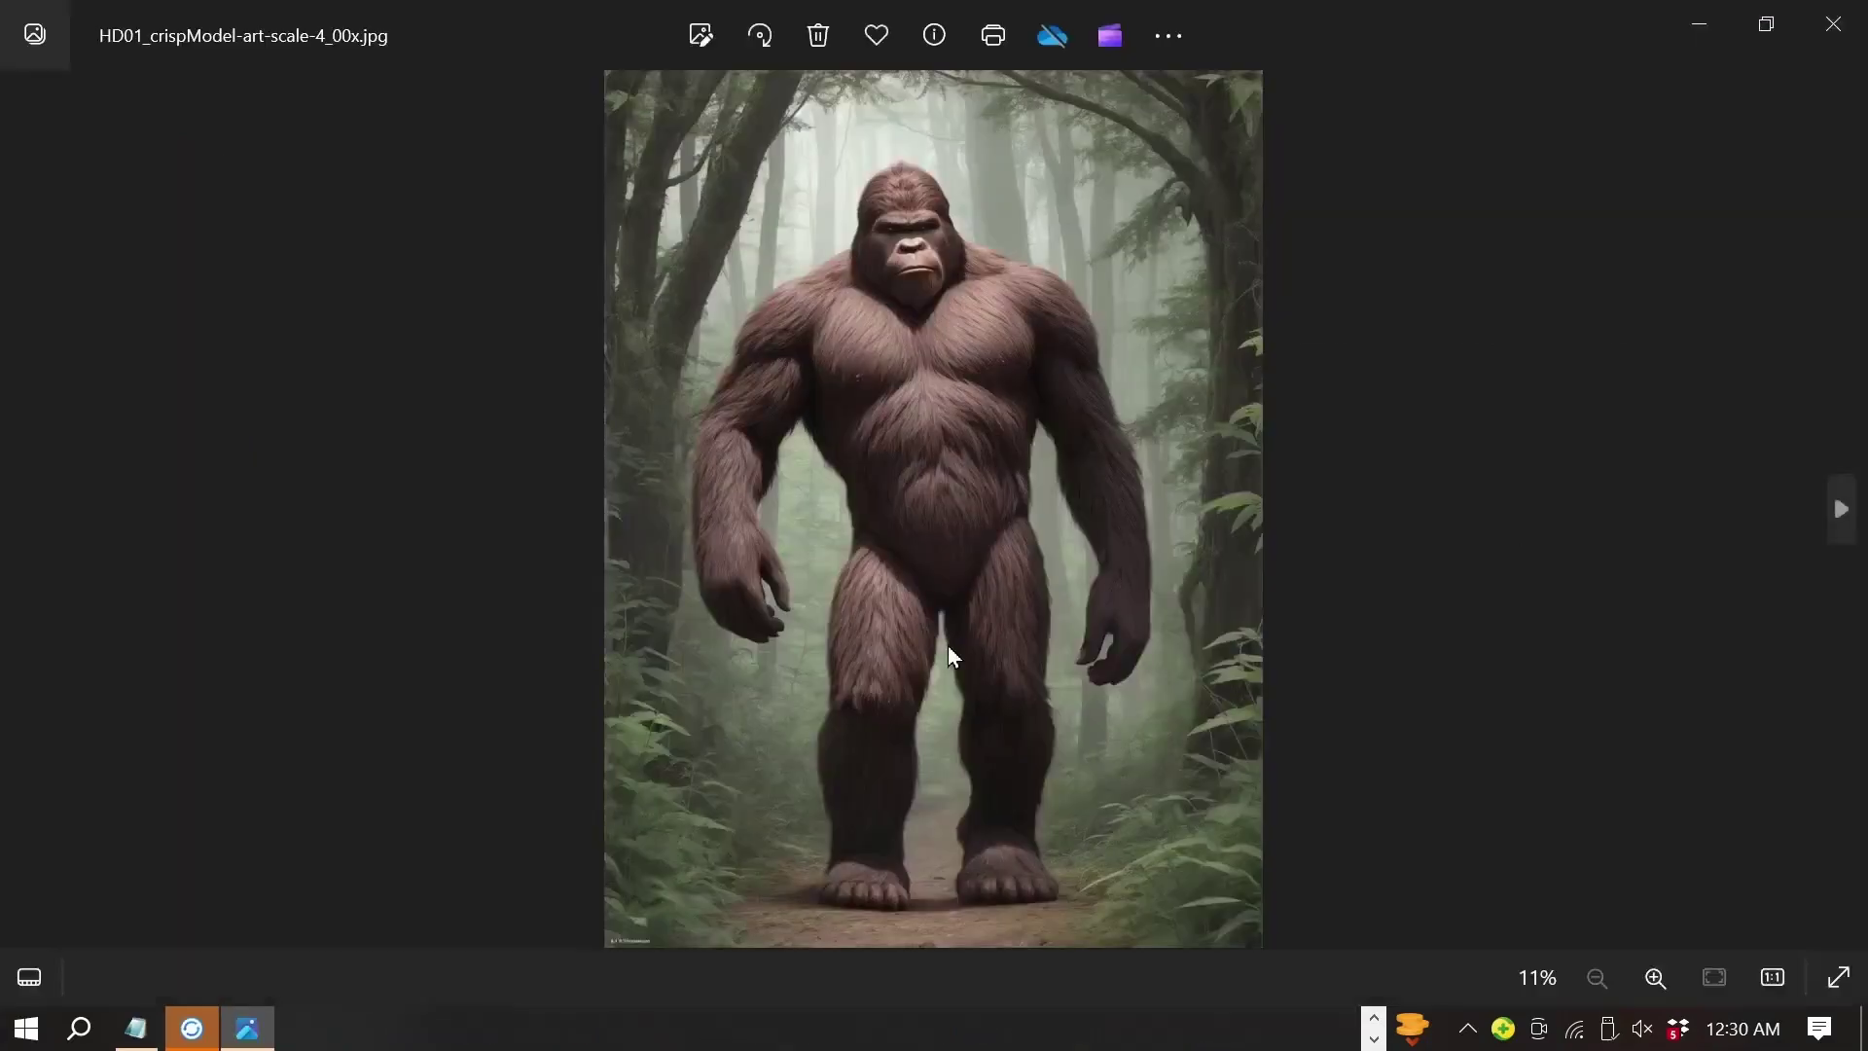
scroll(950, 654, "up", 2)
scroll(924, 649, "up", 4)
scroll(815, 425, "up", 1)
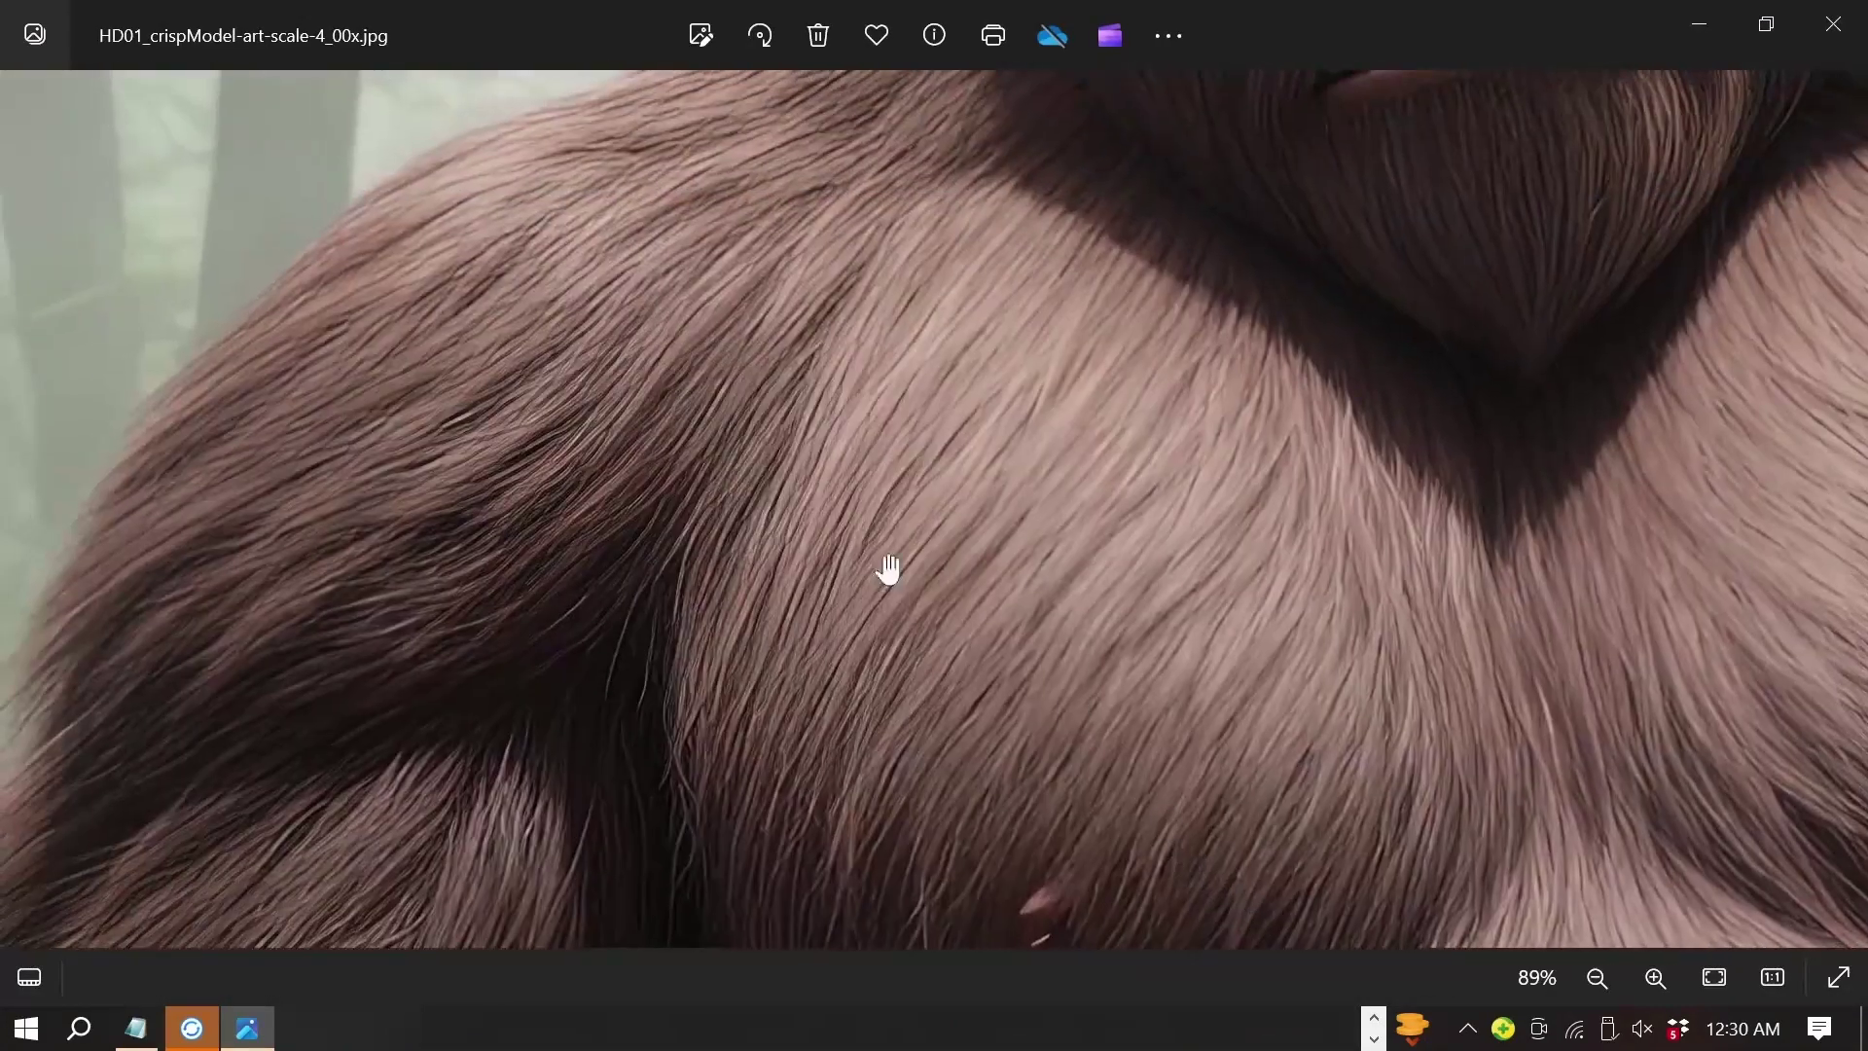
scroll(792, 492, "up", 2)
scroll(1021, 359, "down", 4)
scroll(1018, 360, "up", 2)
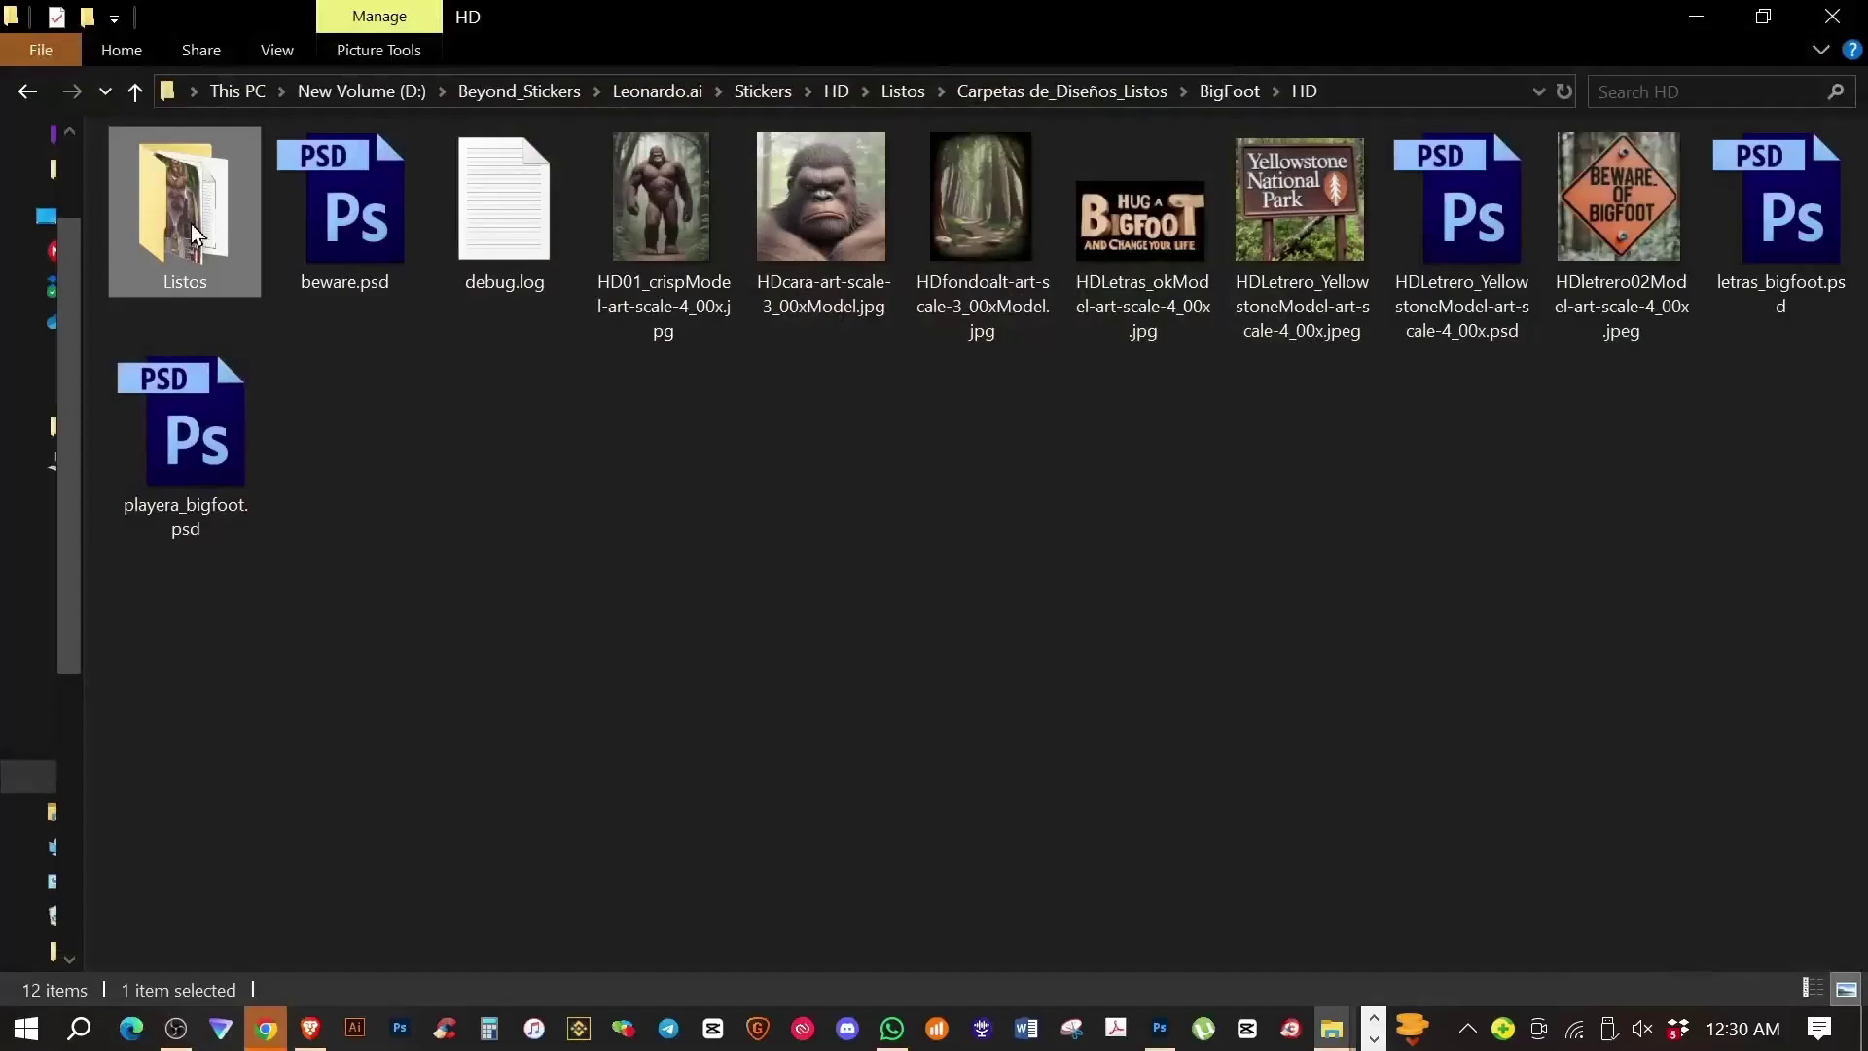
double_click(190, 224)
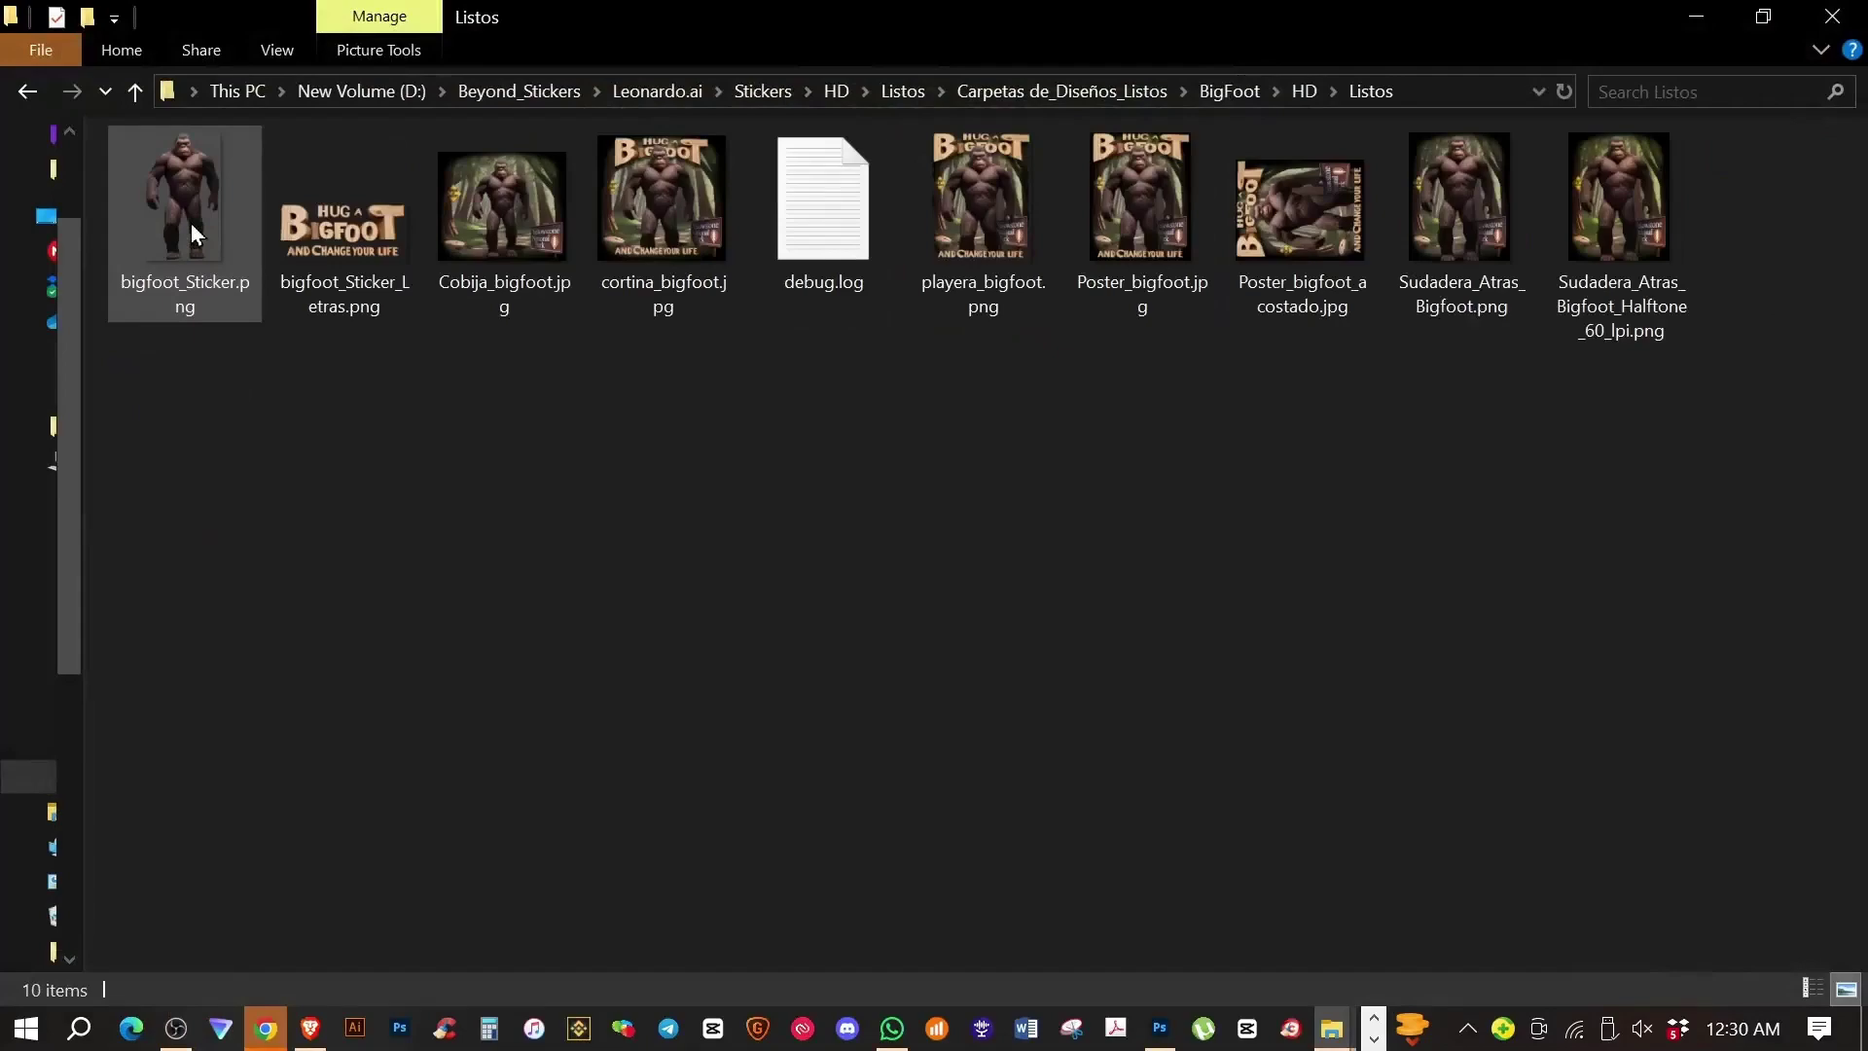
double_click(191, 224)
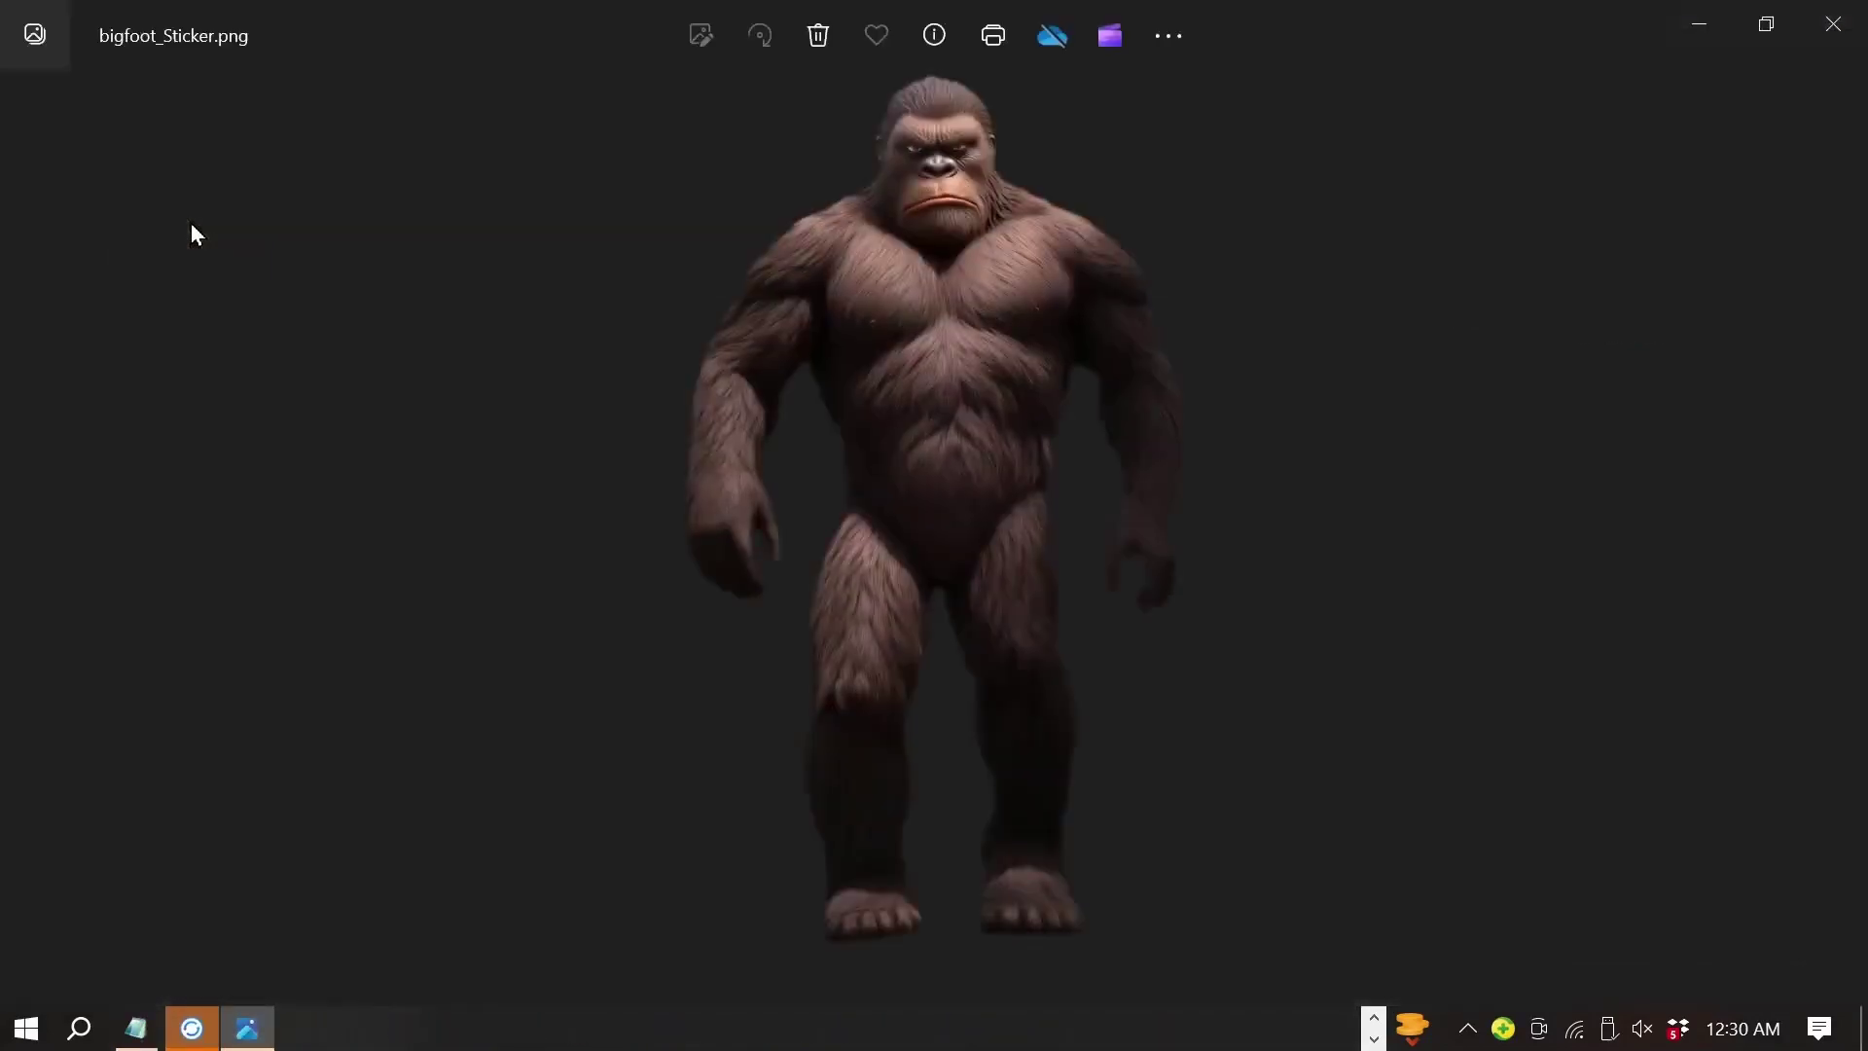
key("Right")
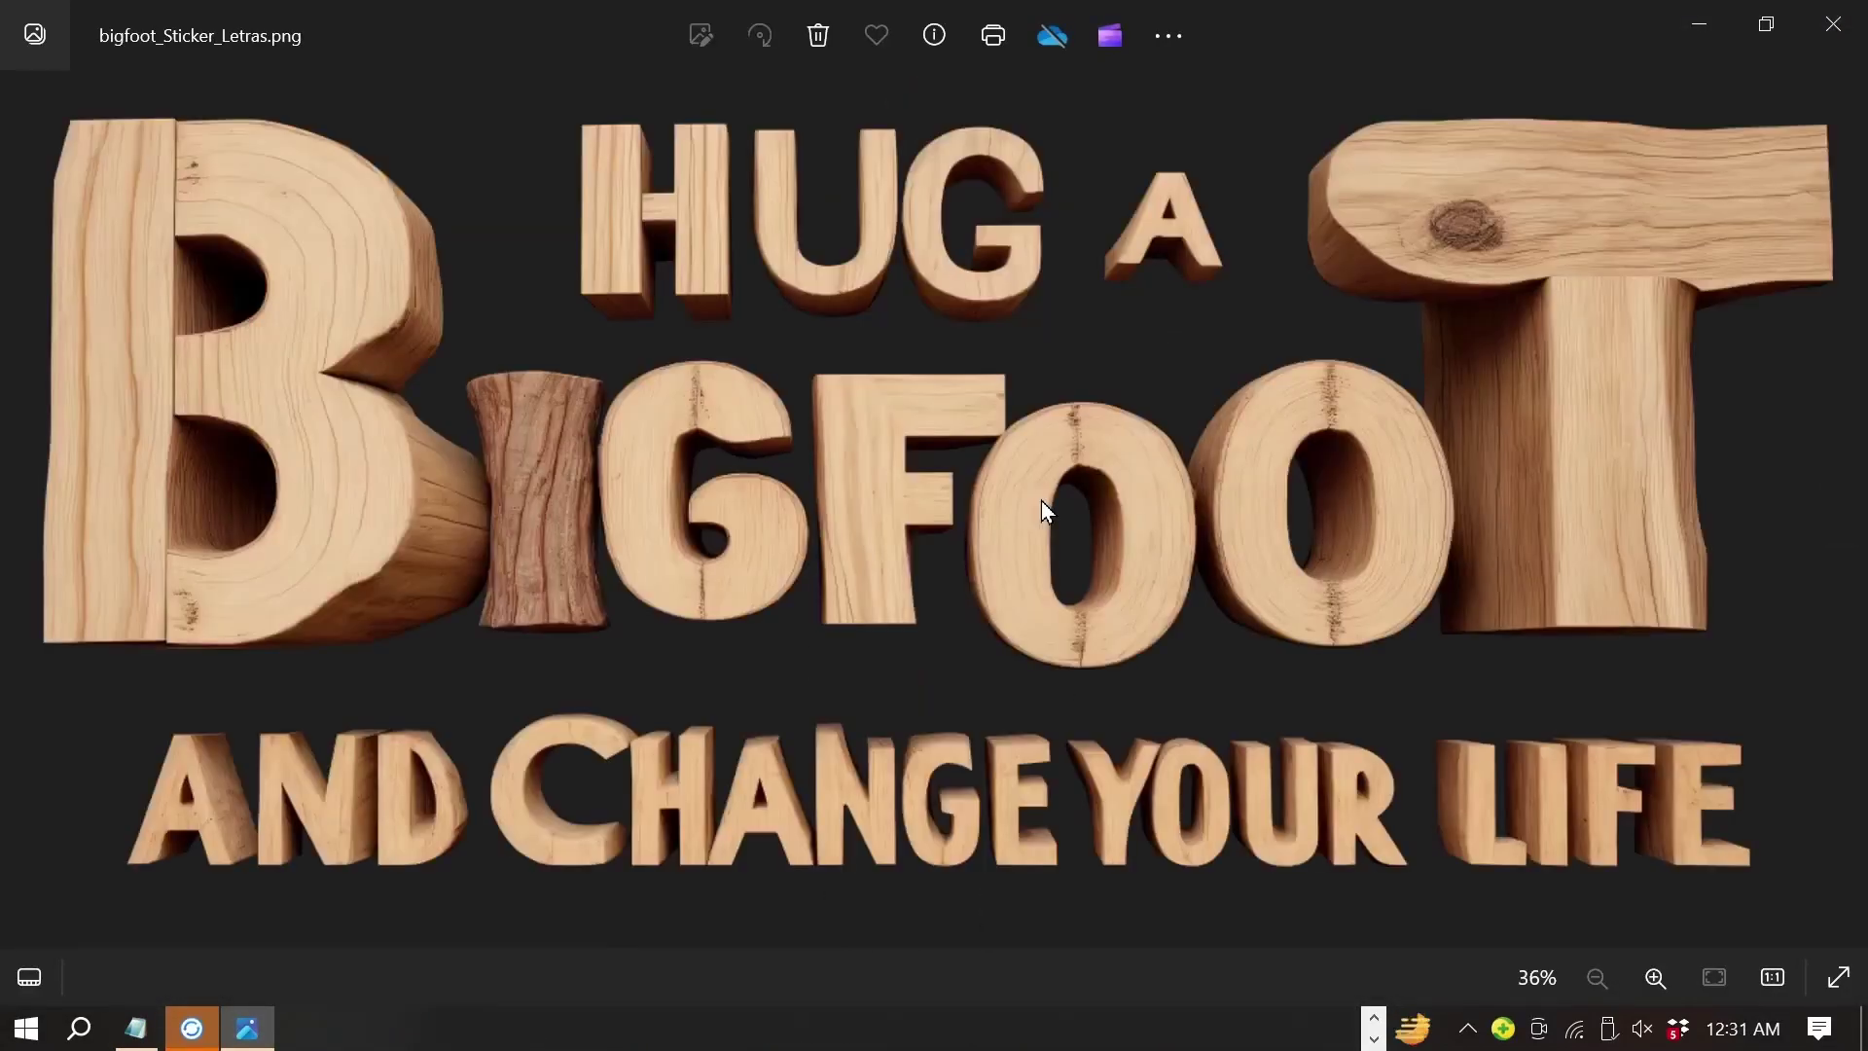
scroll(190, 440, "up", 5)
mouse_move(596, 613)
left_mouse_down()
mouse_move(1207, 101)
mouse_move(1359, 44)
left_mouse_up()
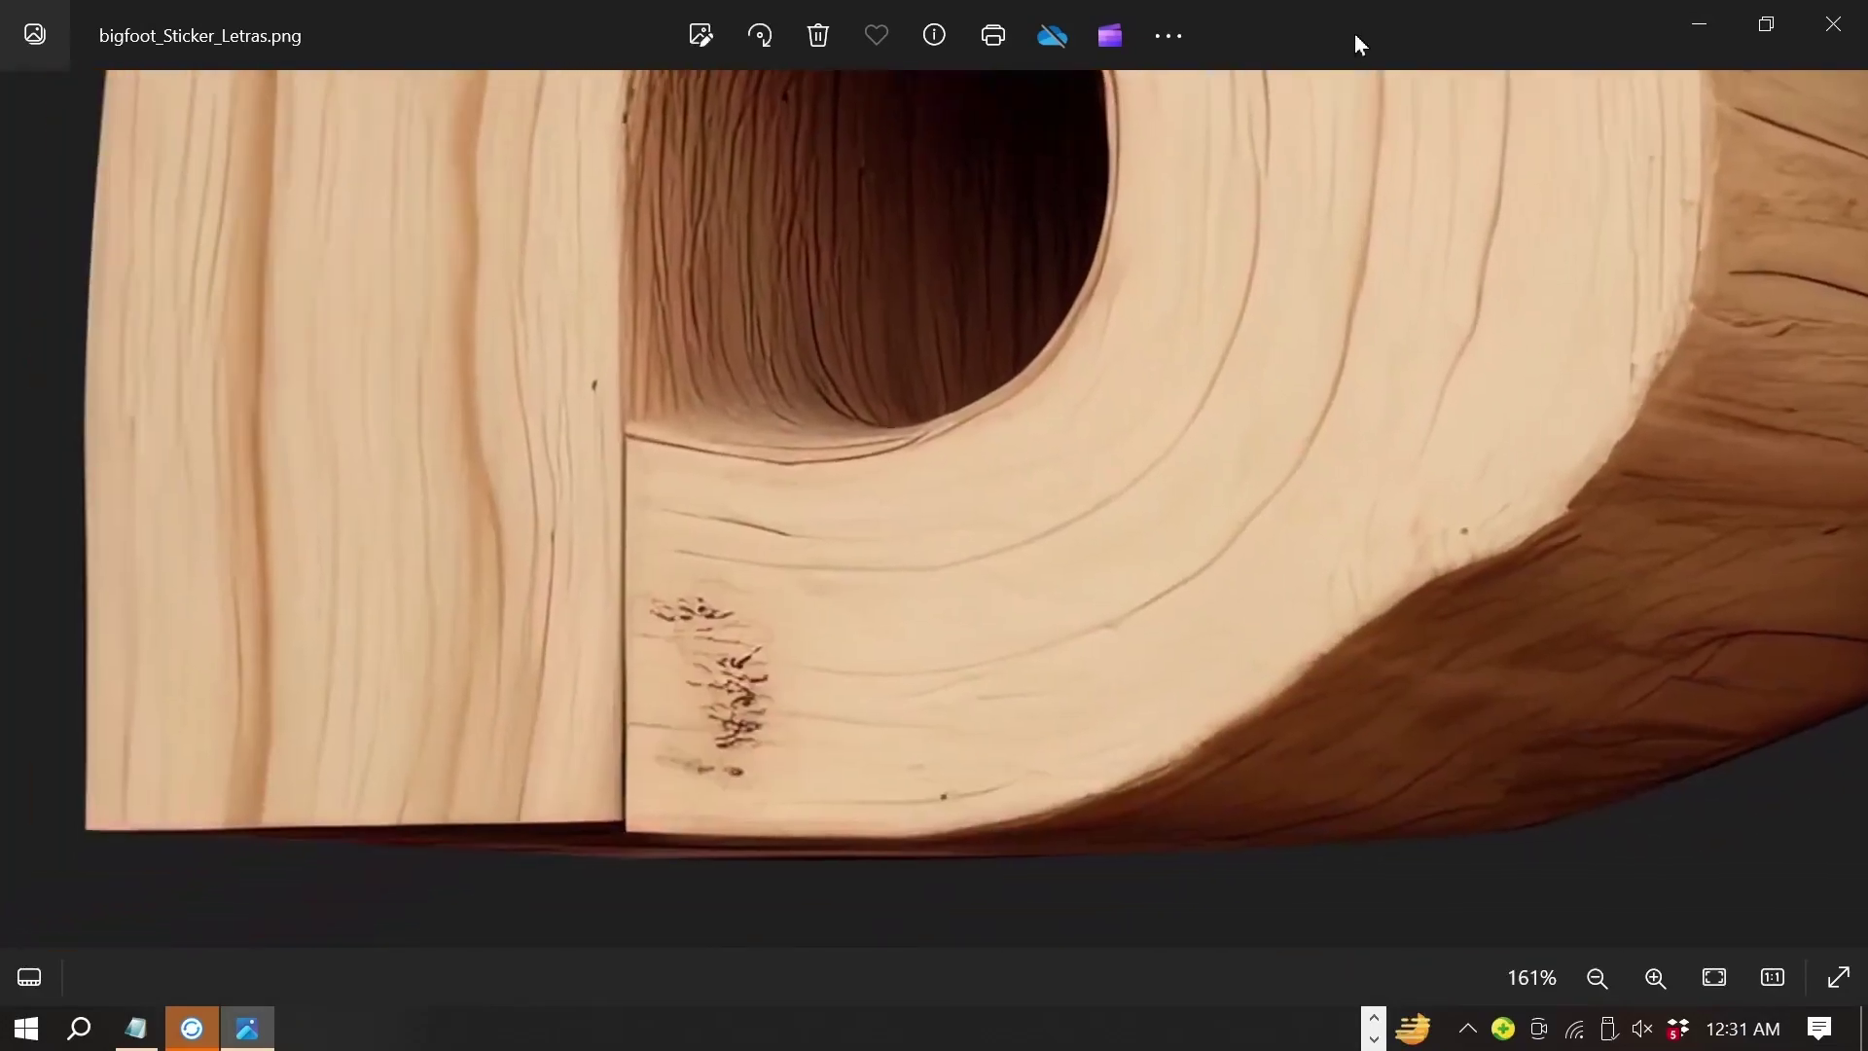
mouse_move(1589, 354)
left_mouse_down()
mouse_move(1226, 506)
mouse_move(633, 530)
left_mouse_up()
mouse_move(1551, 442)
left_mouse_down()
mouse_move(1105, 471)
mouse_move(1137, 443)
mouse_move(804, 389)
left_mouse_up()
scroll(793, 388, "down", 2)
left_click(1766, 24)
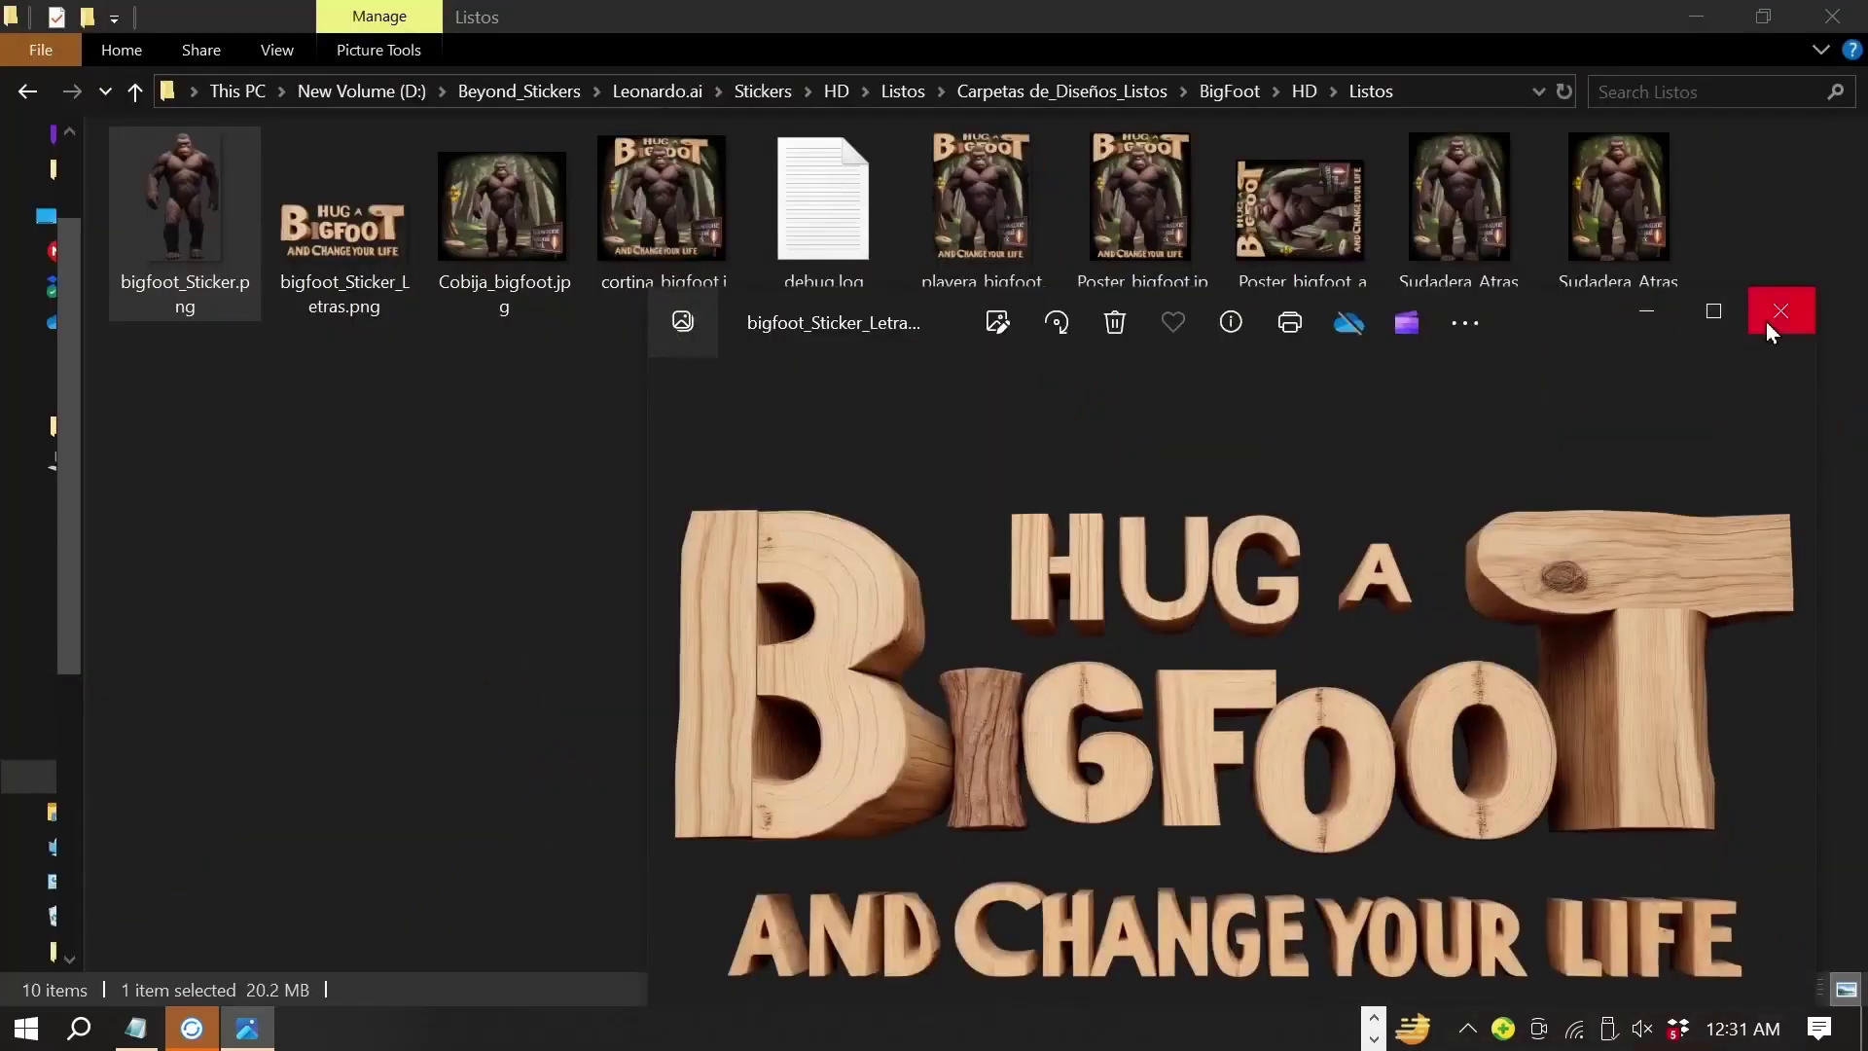
left_click(1771, 313)
left_click(524, 223)
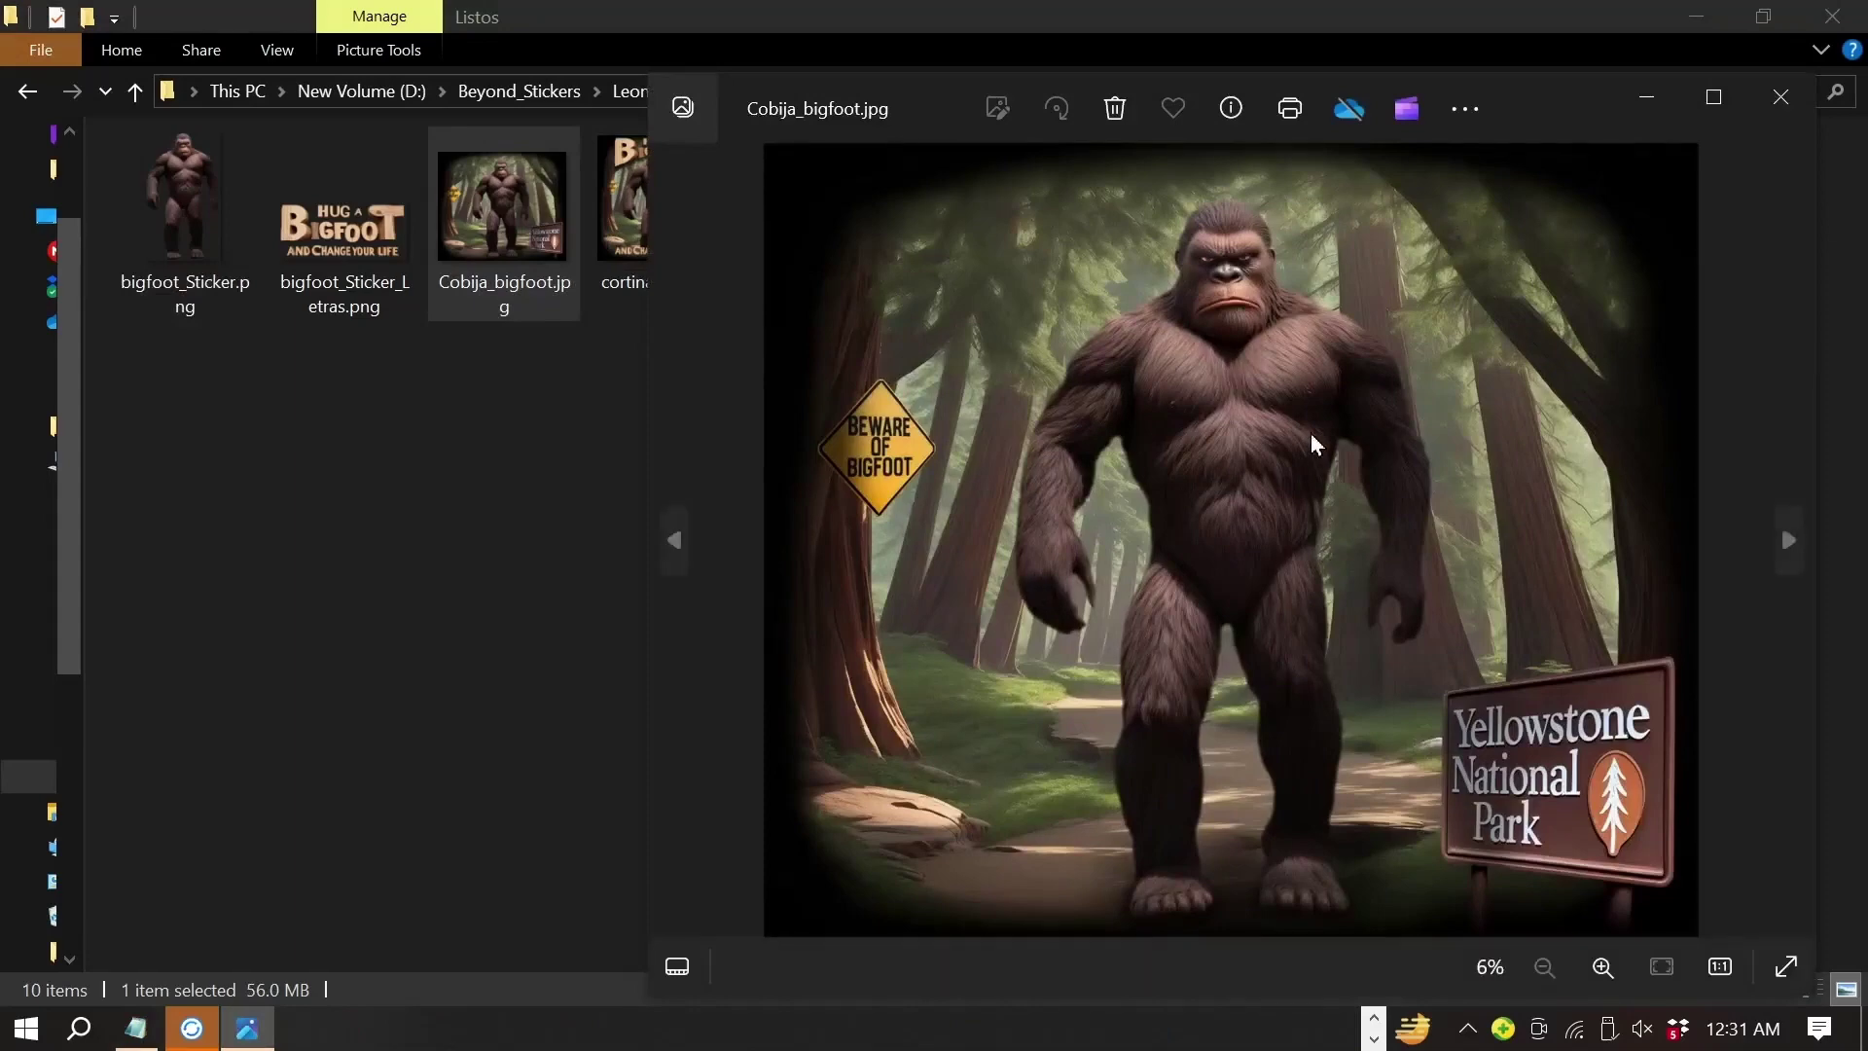
Step: Maximize the Cobija_bigfoot.jpg viewer and zoom into the blanket mockup
left_click_drag(1540, 103, 1210, 92)
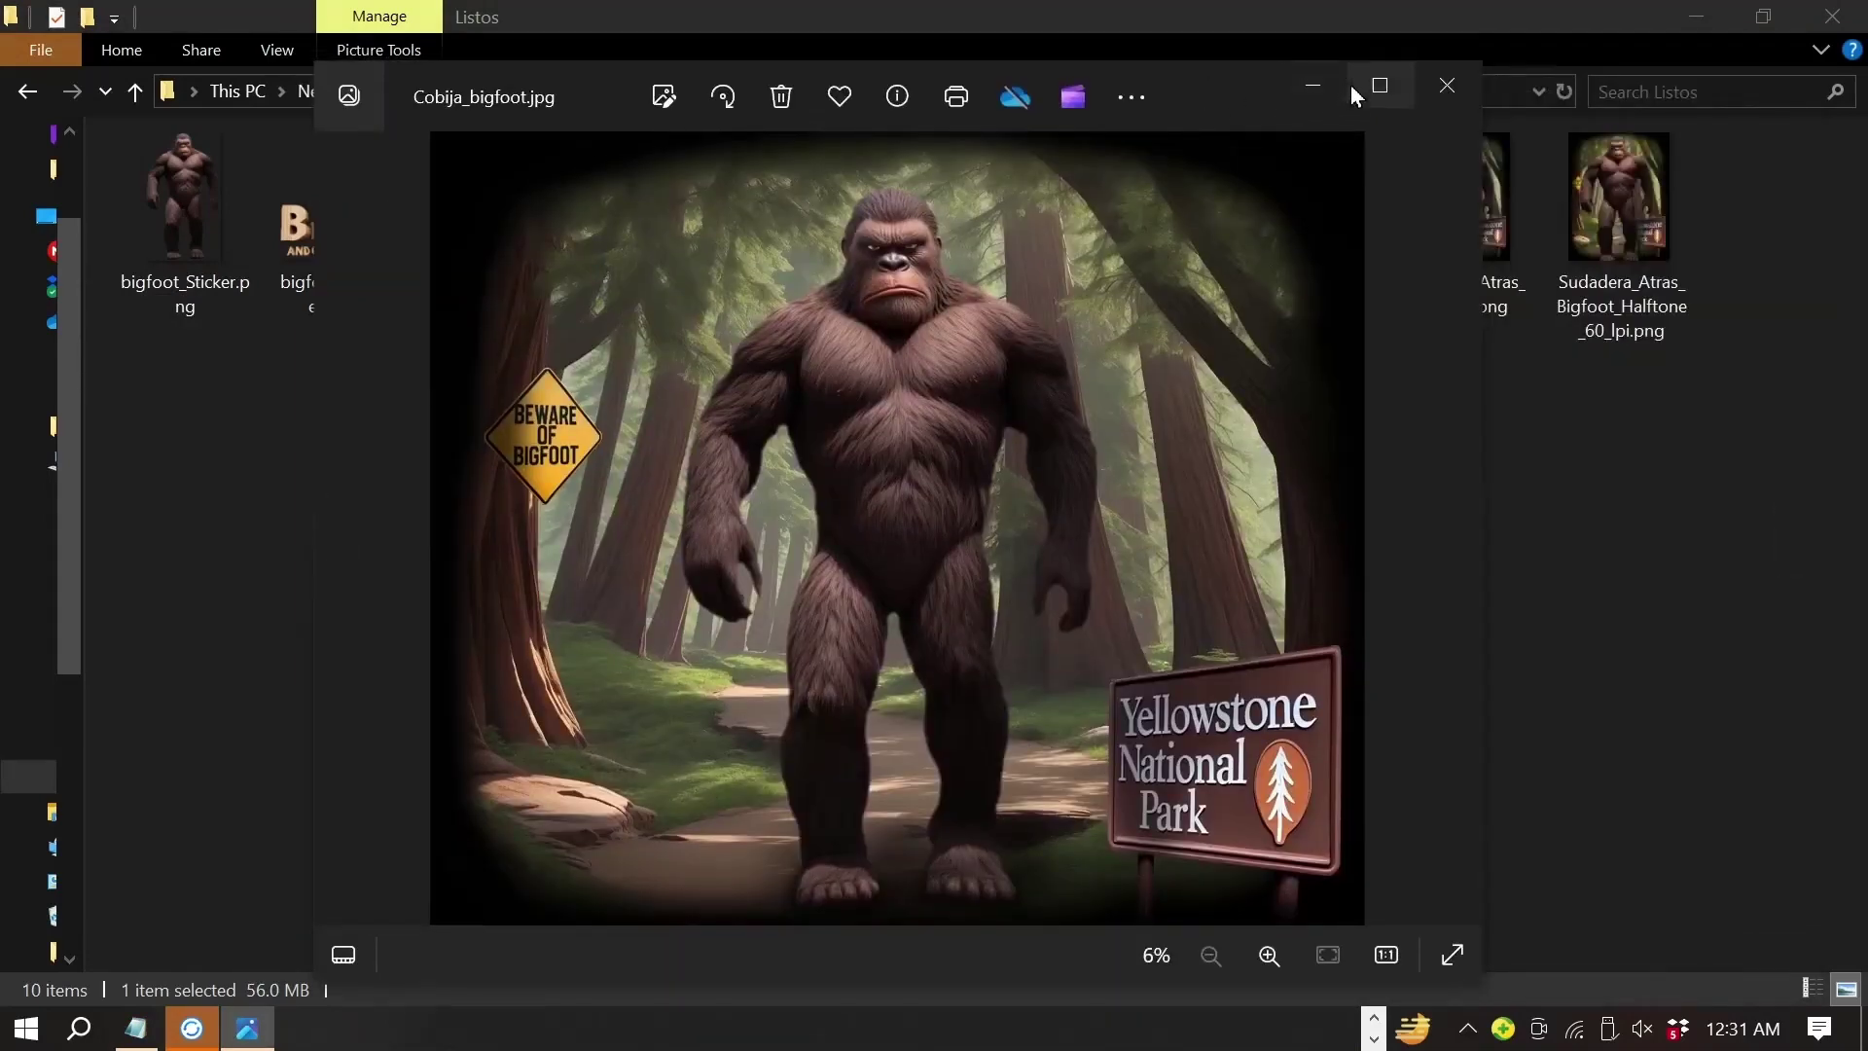
left_click(1382, 86)
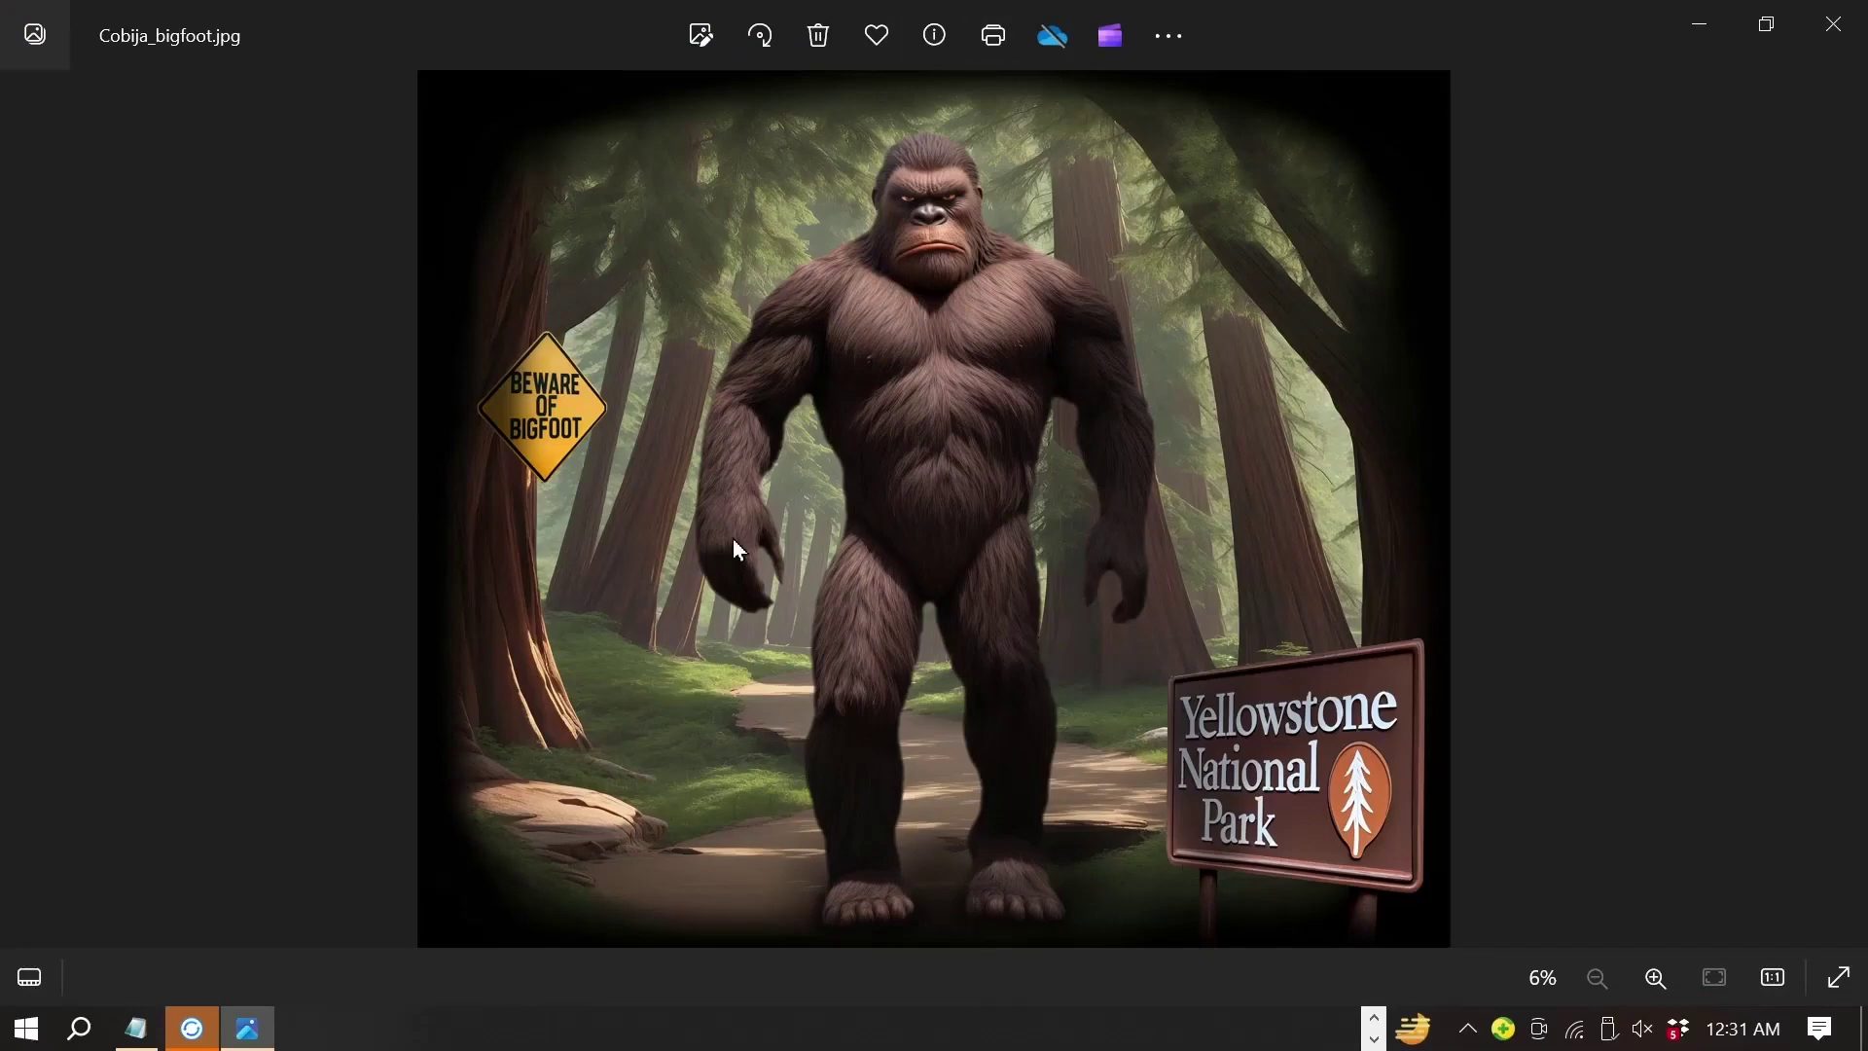
scroll(910, 495, "up", 1)
scroll(959, 591, "up", 2)
scroll(959, 592, "up", 2)
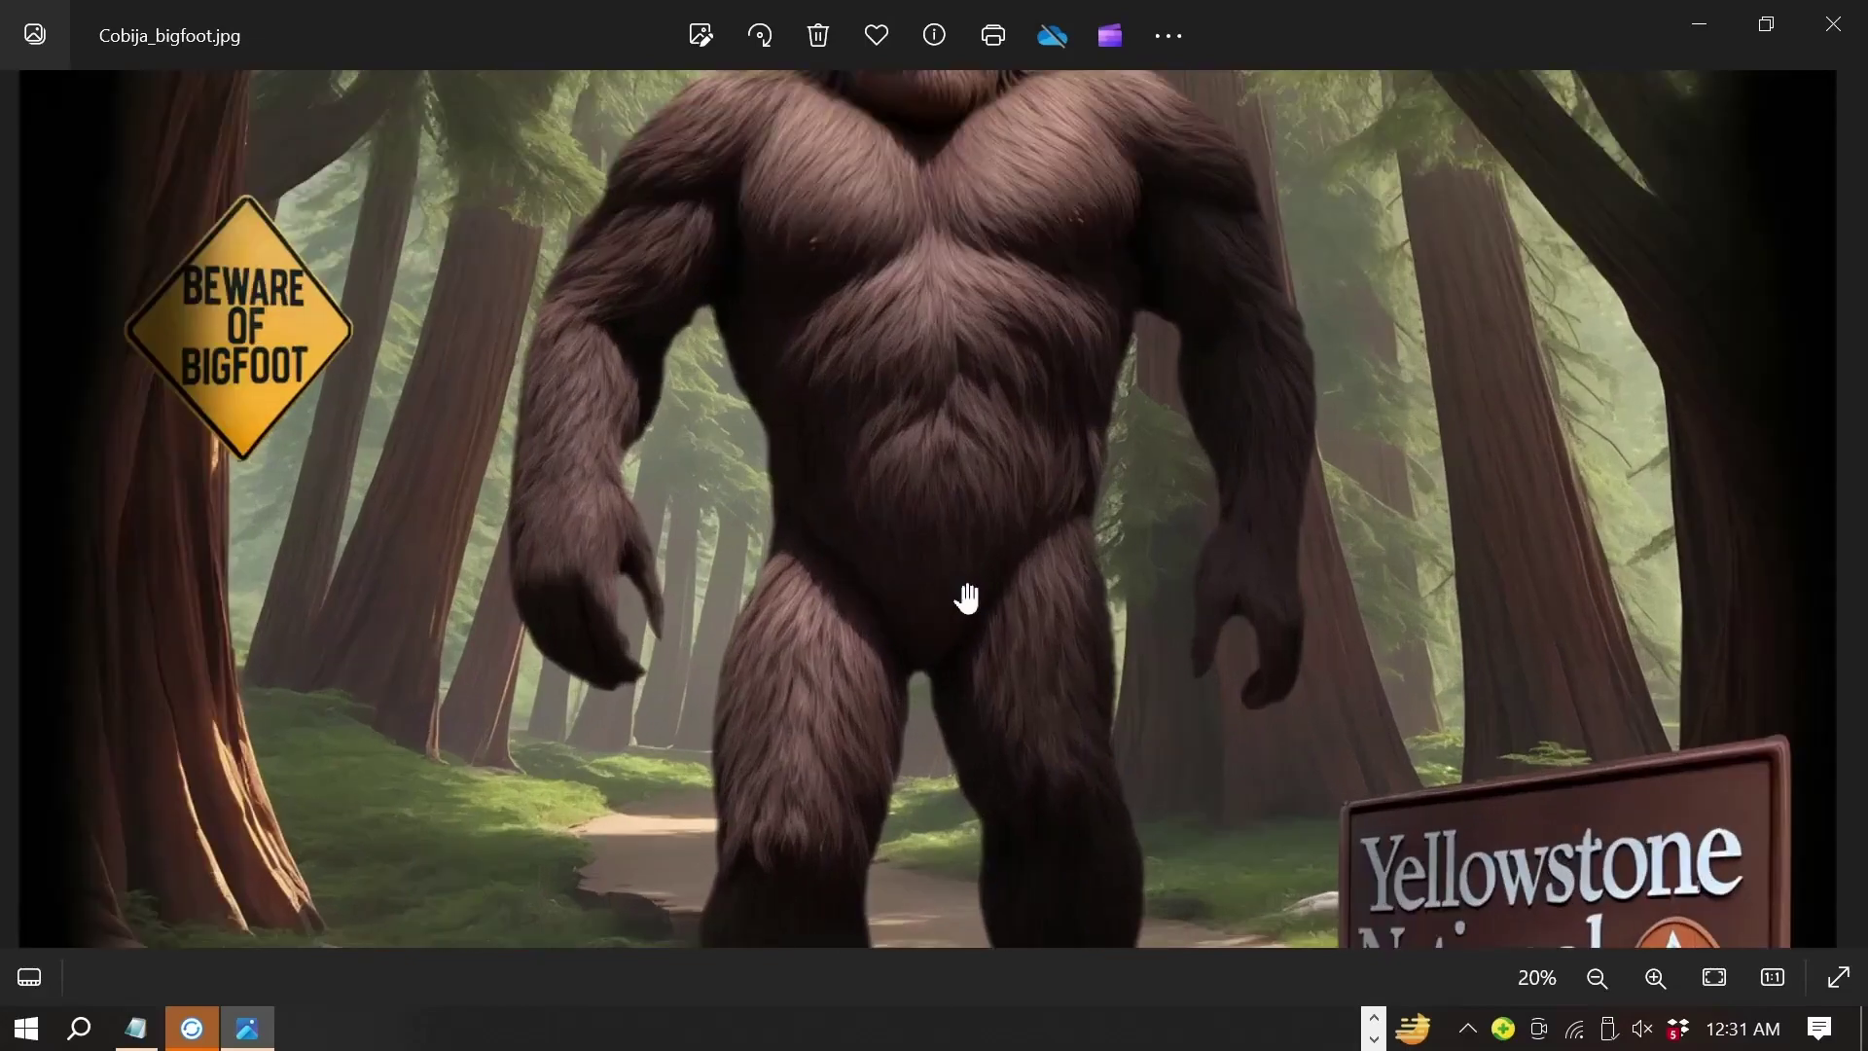
scroll(968, 598, "up", 3)
Step: Zoom back out on Cobija_bigfoot.jpg and close it
scroll(968, 598, "down", 1)
scroll(1183, 552, "down", 5)
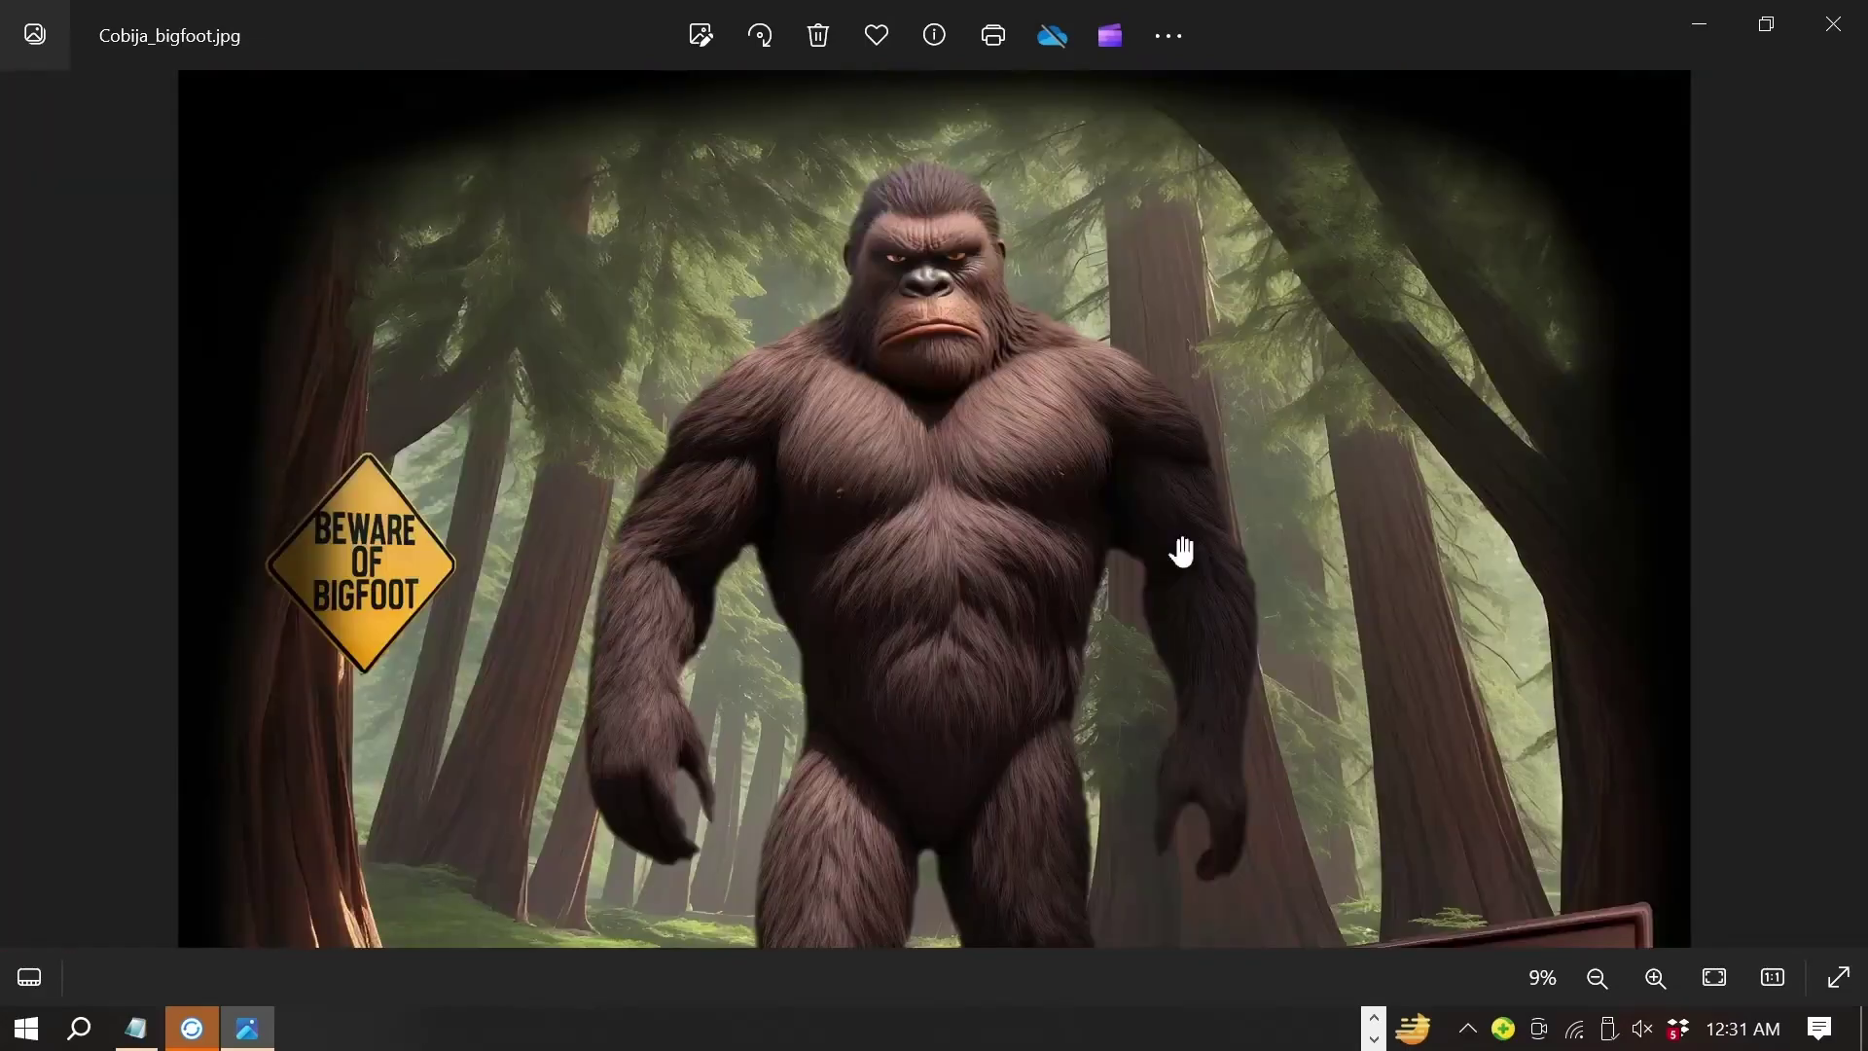
scroll(1186, 681, "down", 1)
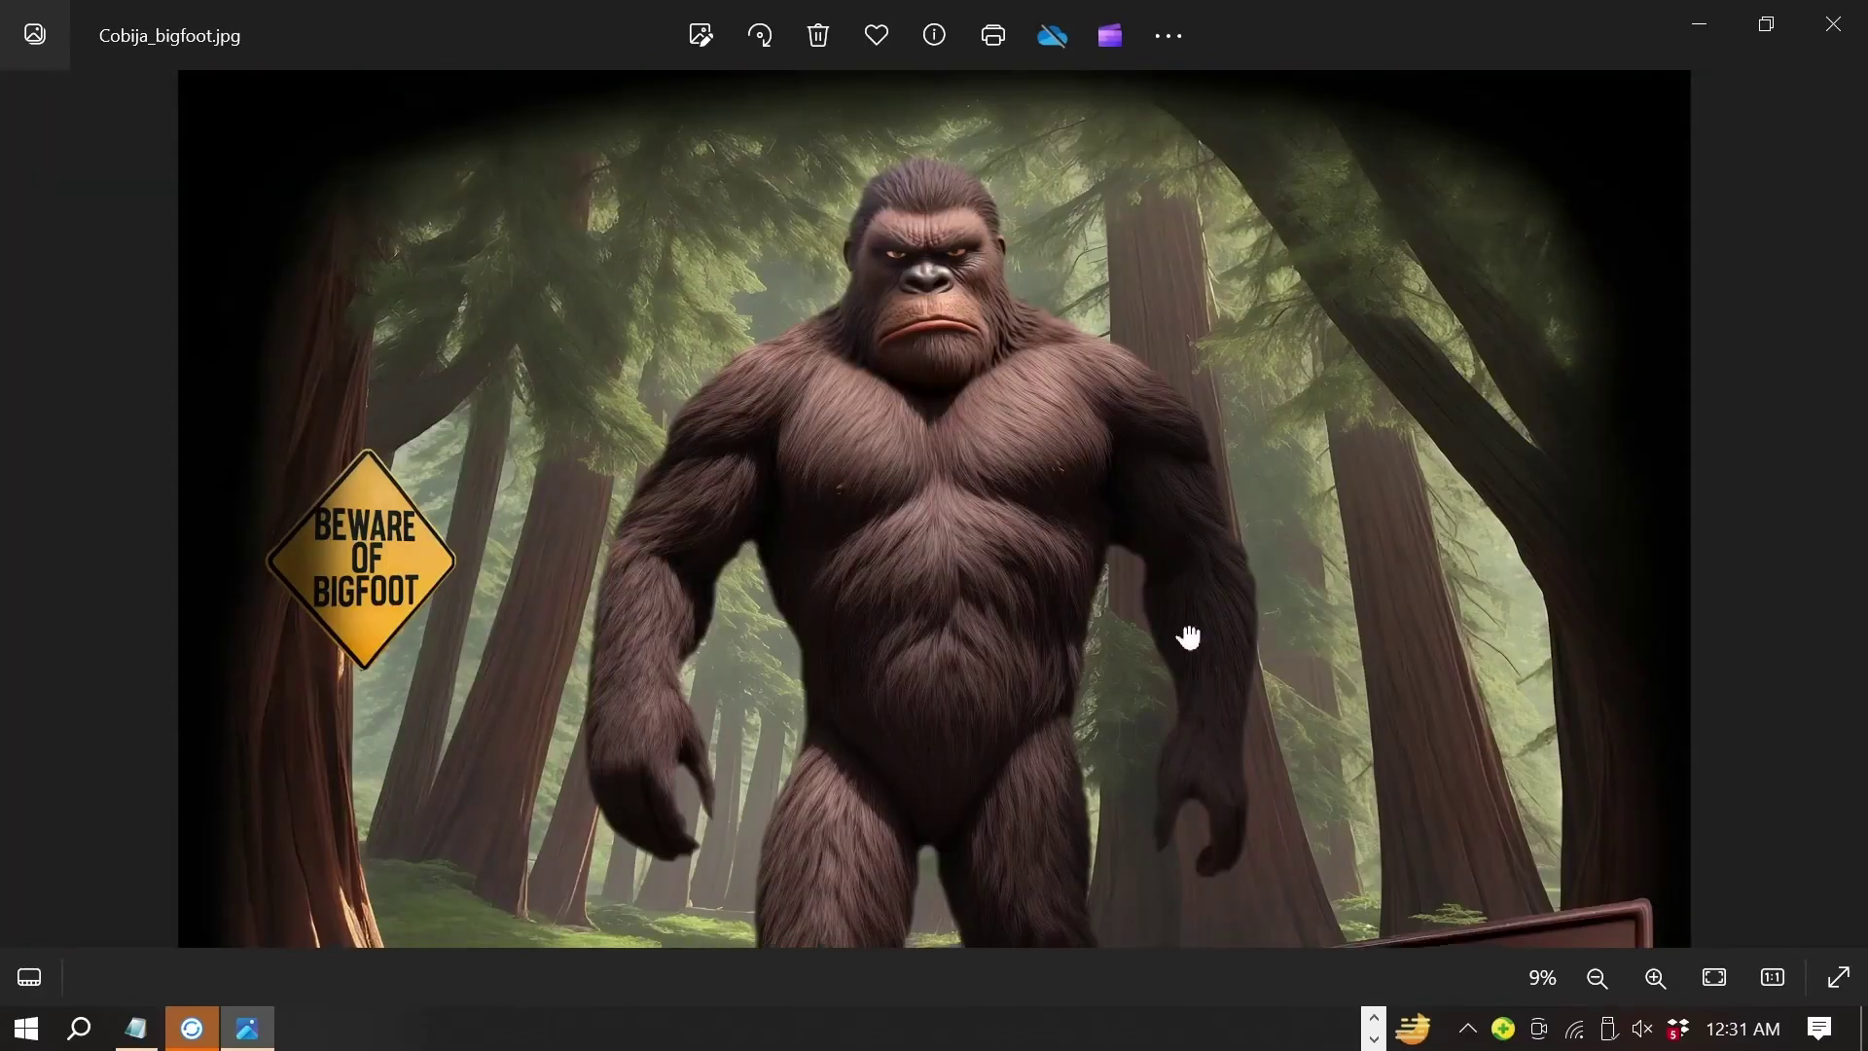
scroll(1185, 634, "down", 1)
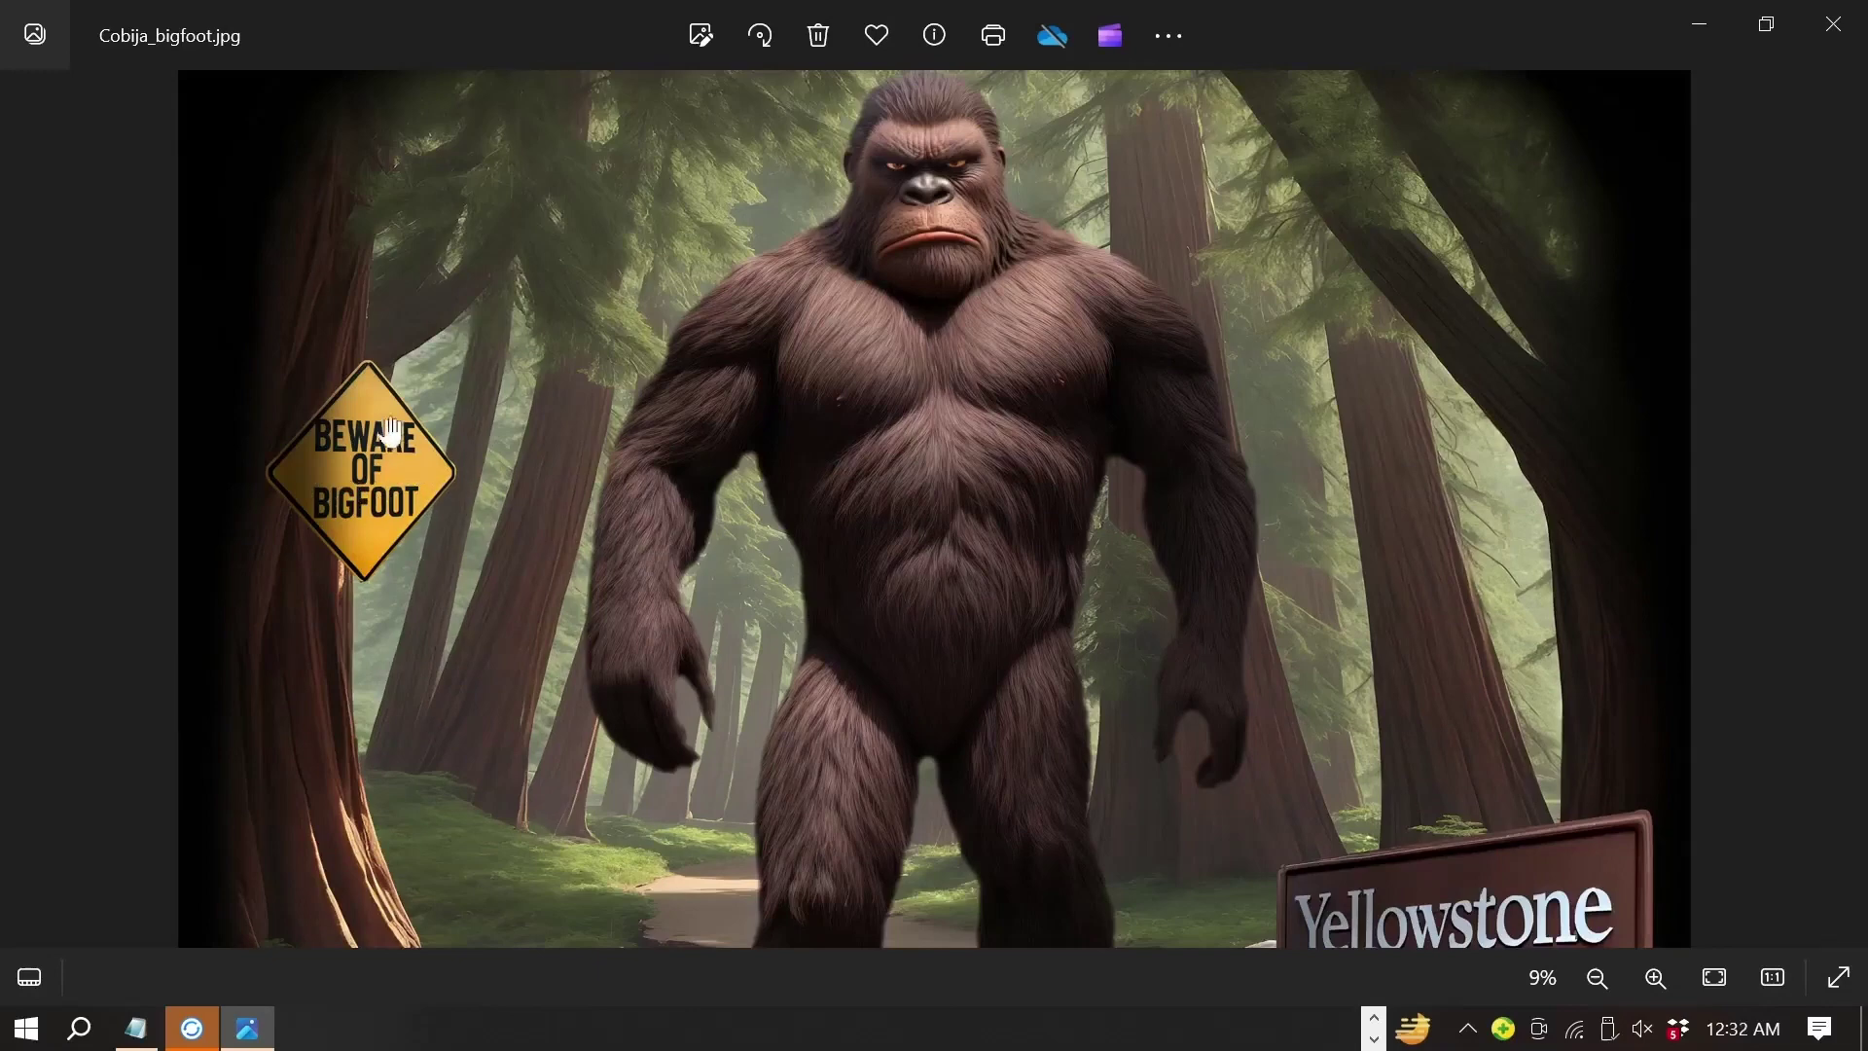
scroll(1565, 816, "down", 1)
scroll(1430, 667, "down", 1)
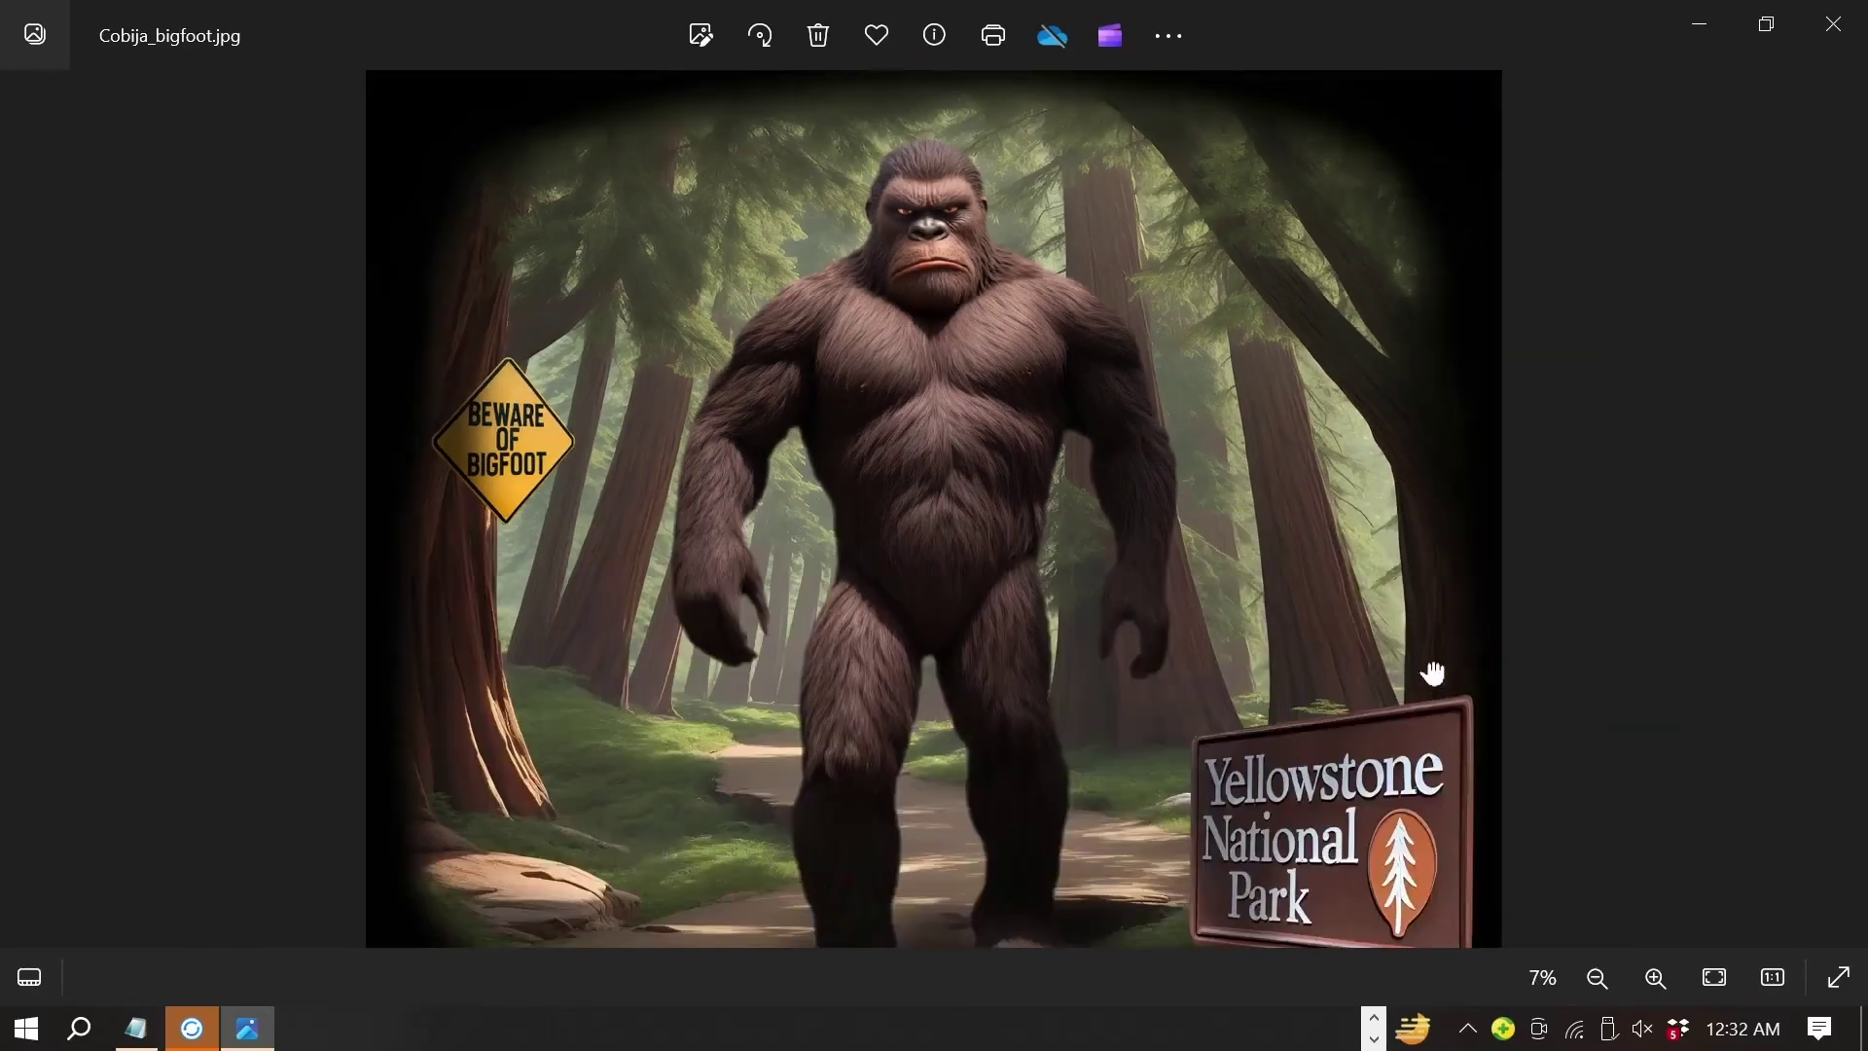
scroll(1430, 648, "down", 1)
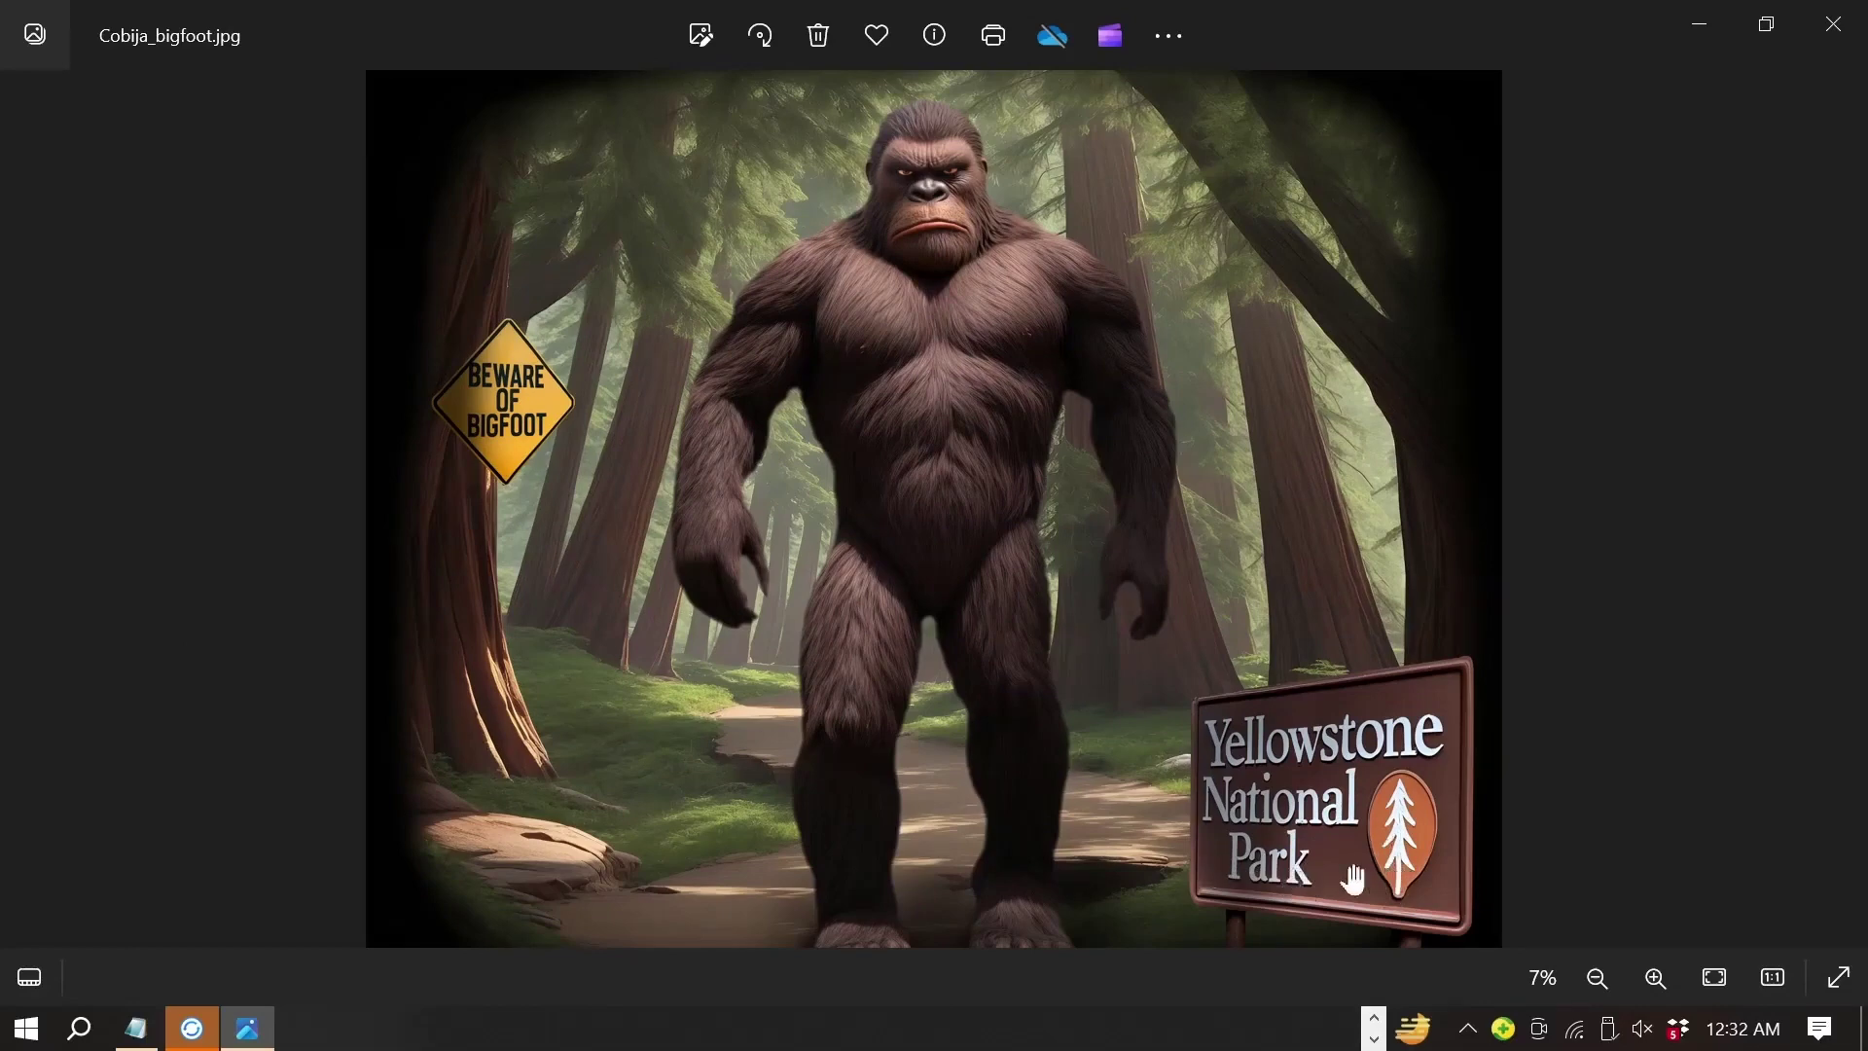
left_click(1833, 24)
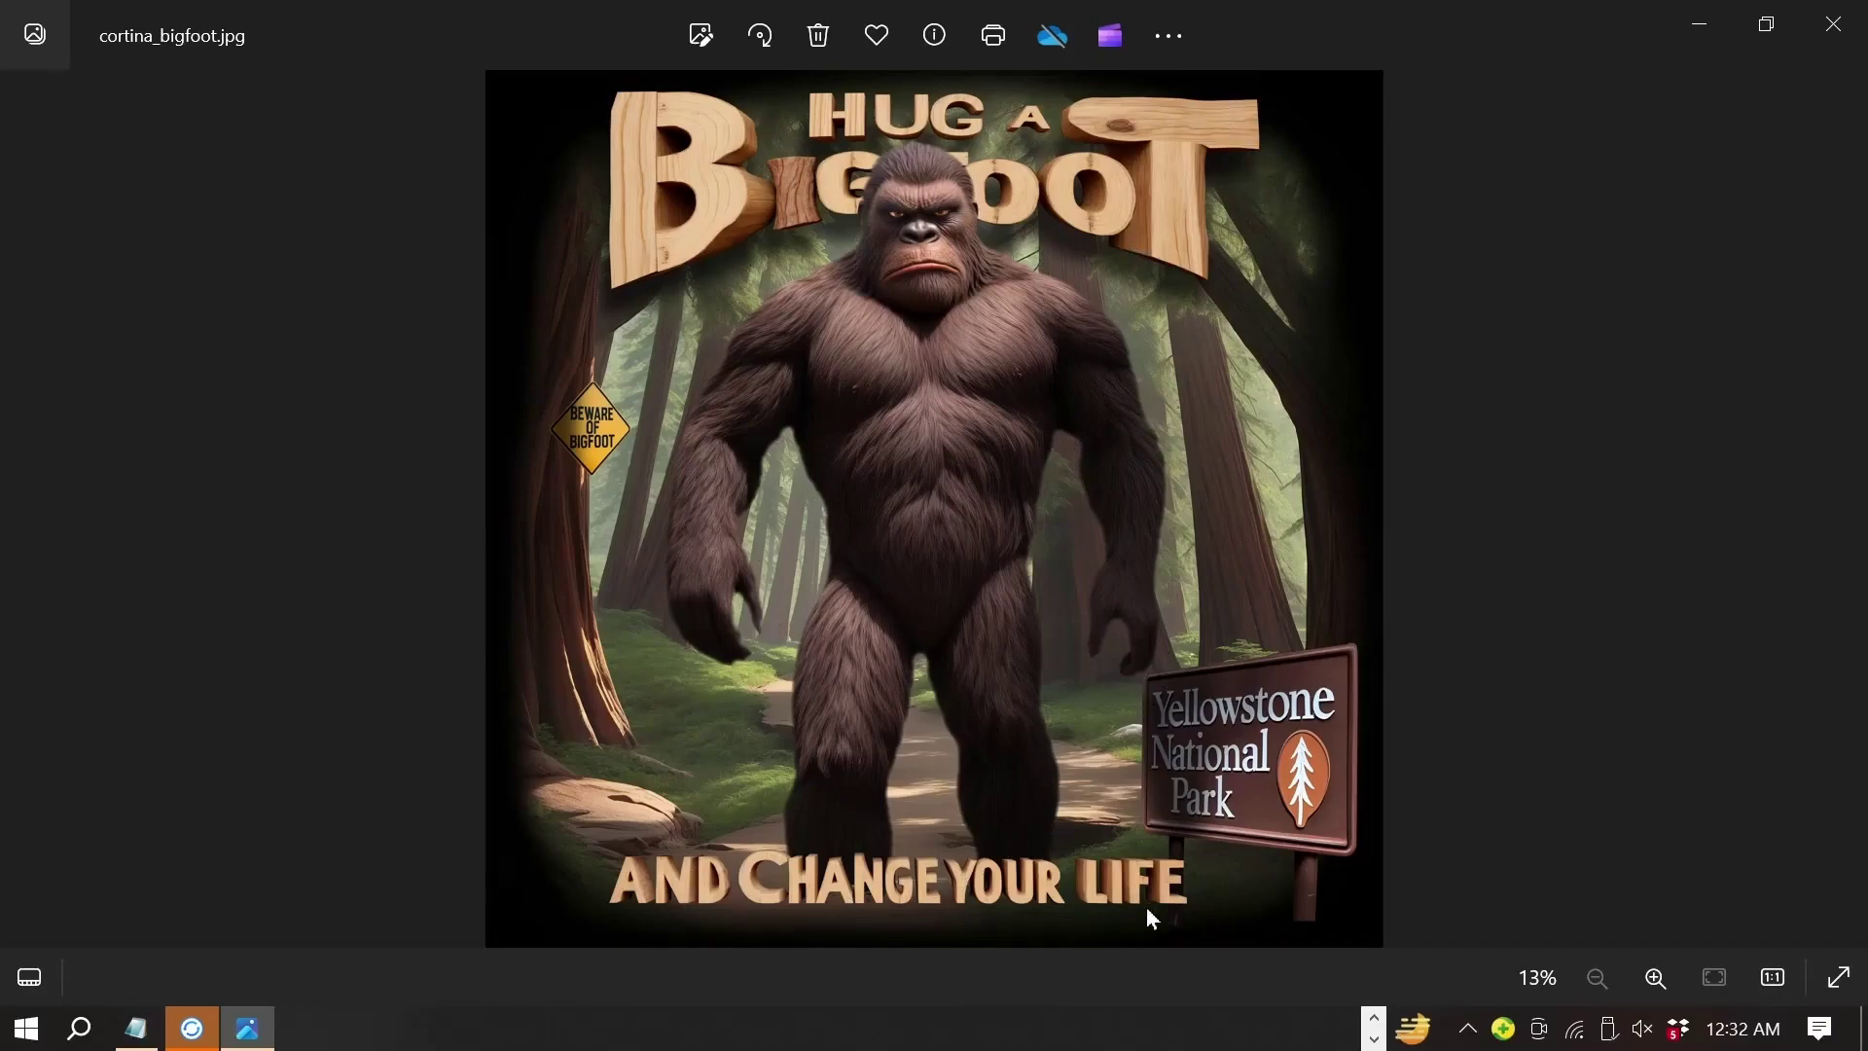
Step: Zoom into cortina_bigfoot.jpg and pan from the warning sign across the chest to the face
scroll(592, 374, "up", 3)
scroll(370, 575, "up", 2)
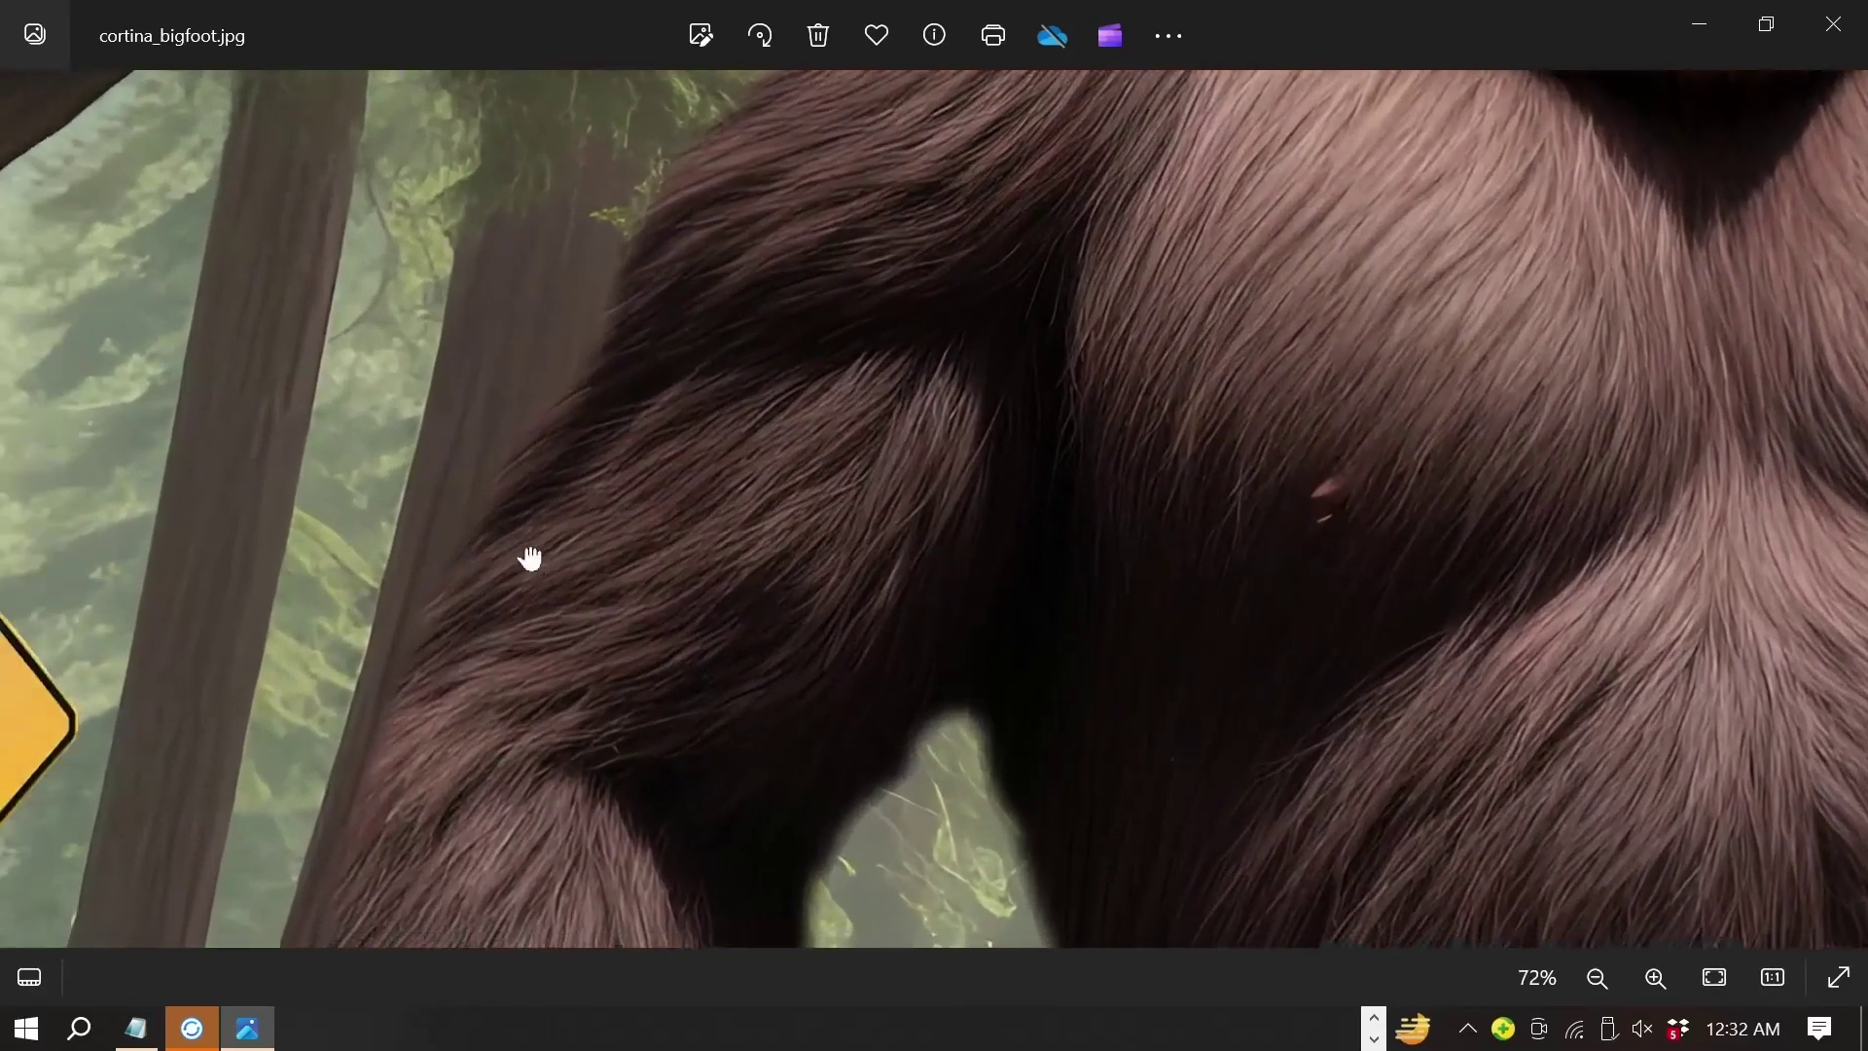
left_click_drag(530, 558, 942, 496)
mouse_move(1512, 469)
left_mouse_down()
mouse_move(1080, 643)
mouse_move(791, 796)
left_mouse_up()
left_click_drag(1335, 459, 924, 772)
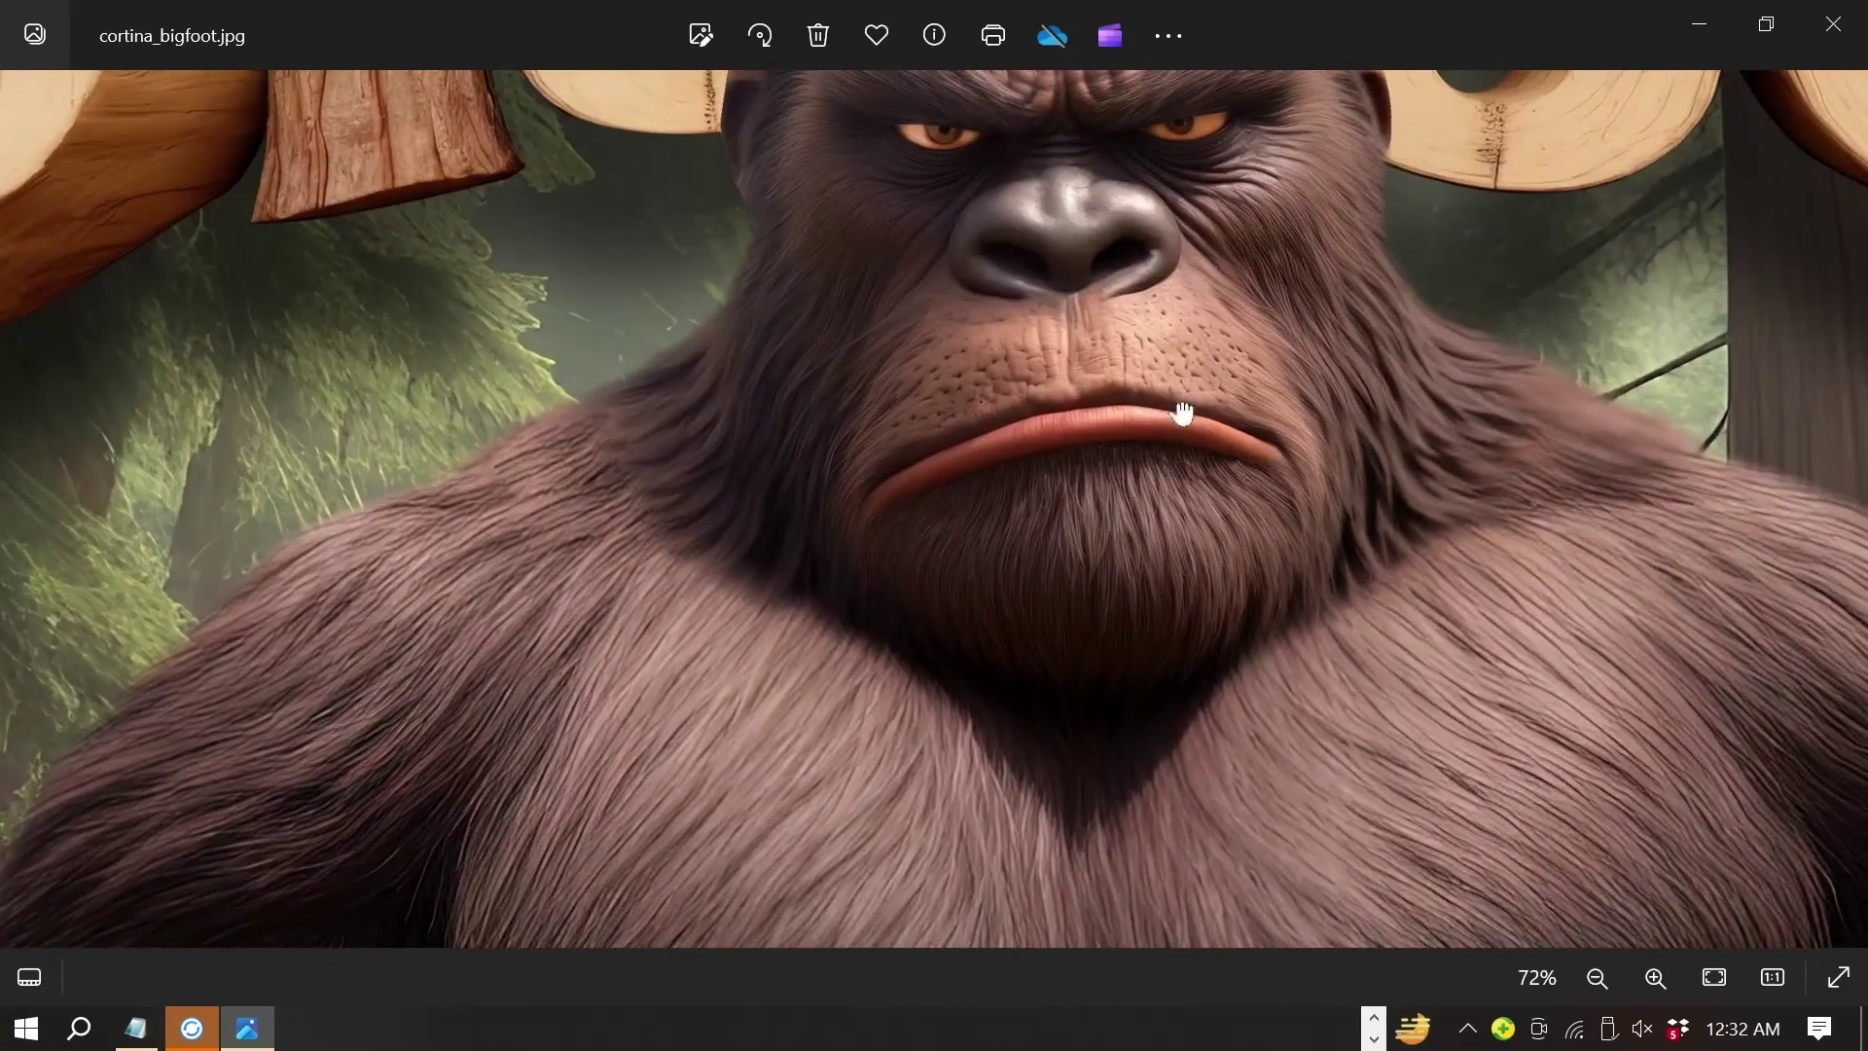
left_click_drag(1183, 414, 984, 654)
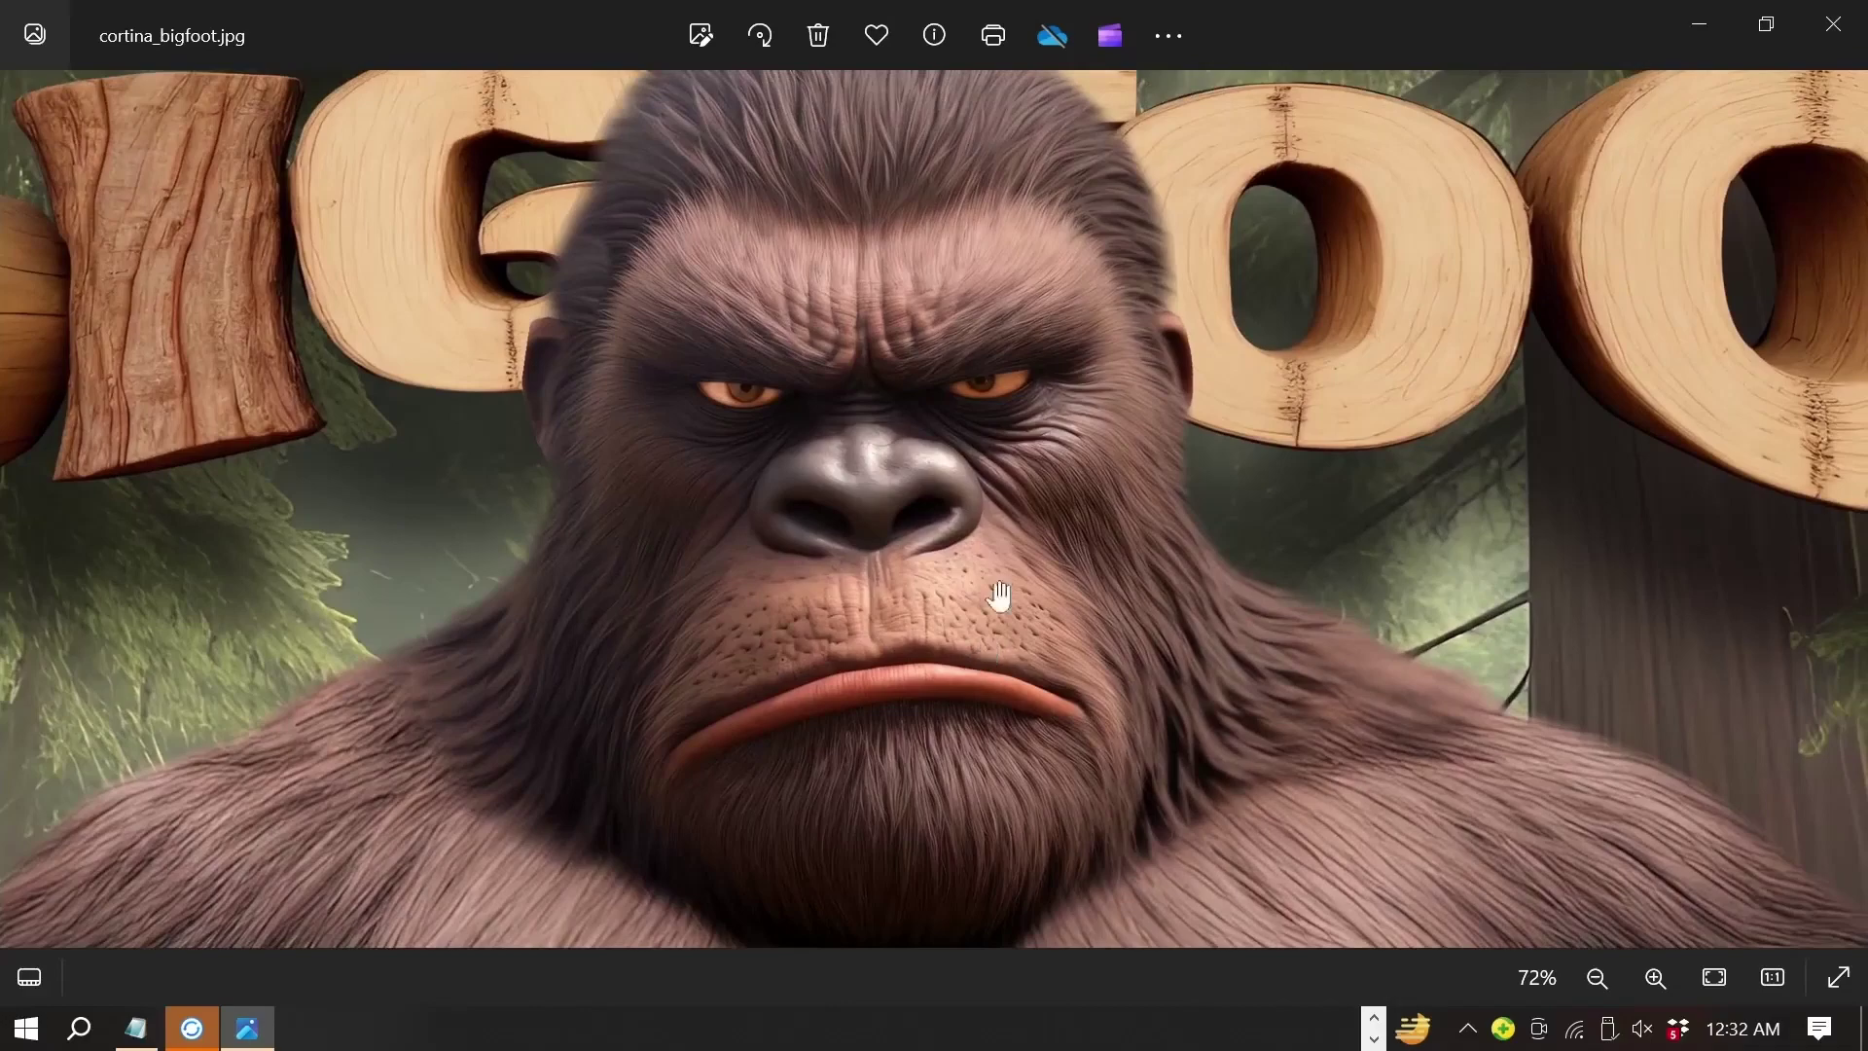
Step: Zoom out to the whole curtain and back in again
scroll(1084, 491, "down", 1)
scroll(1084, 491, "down", 2)
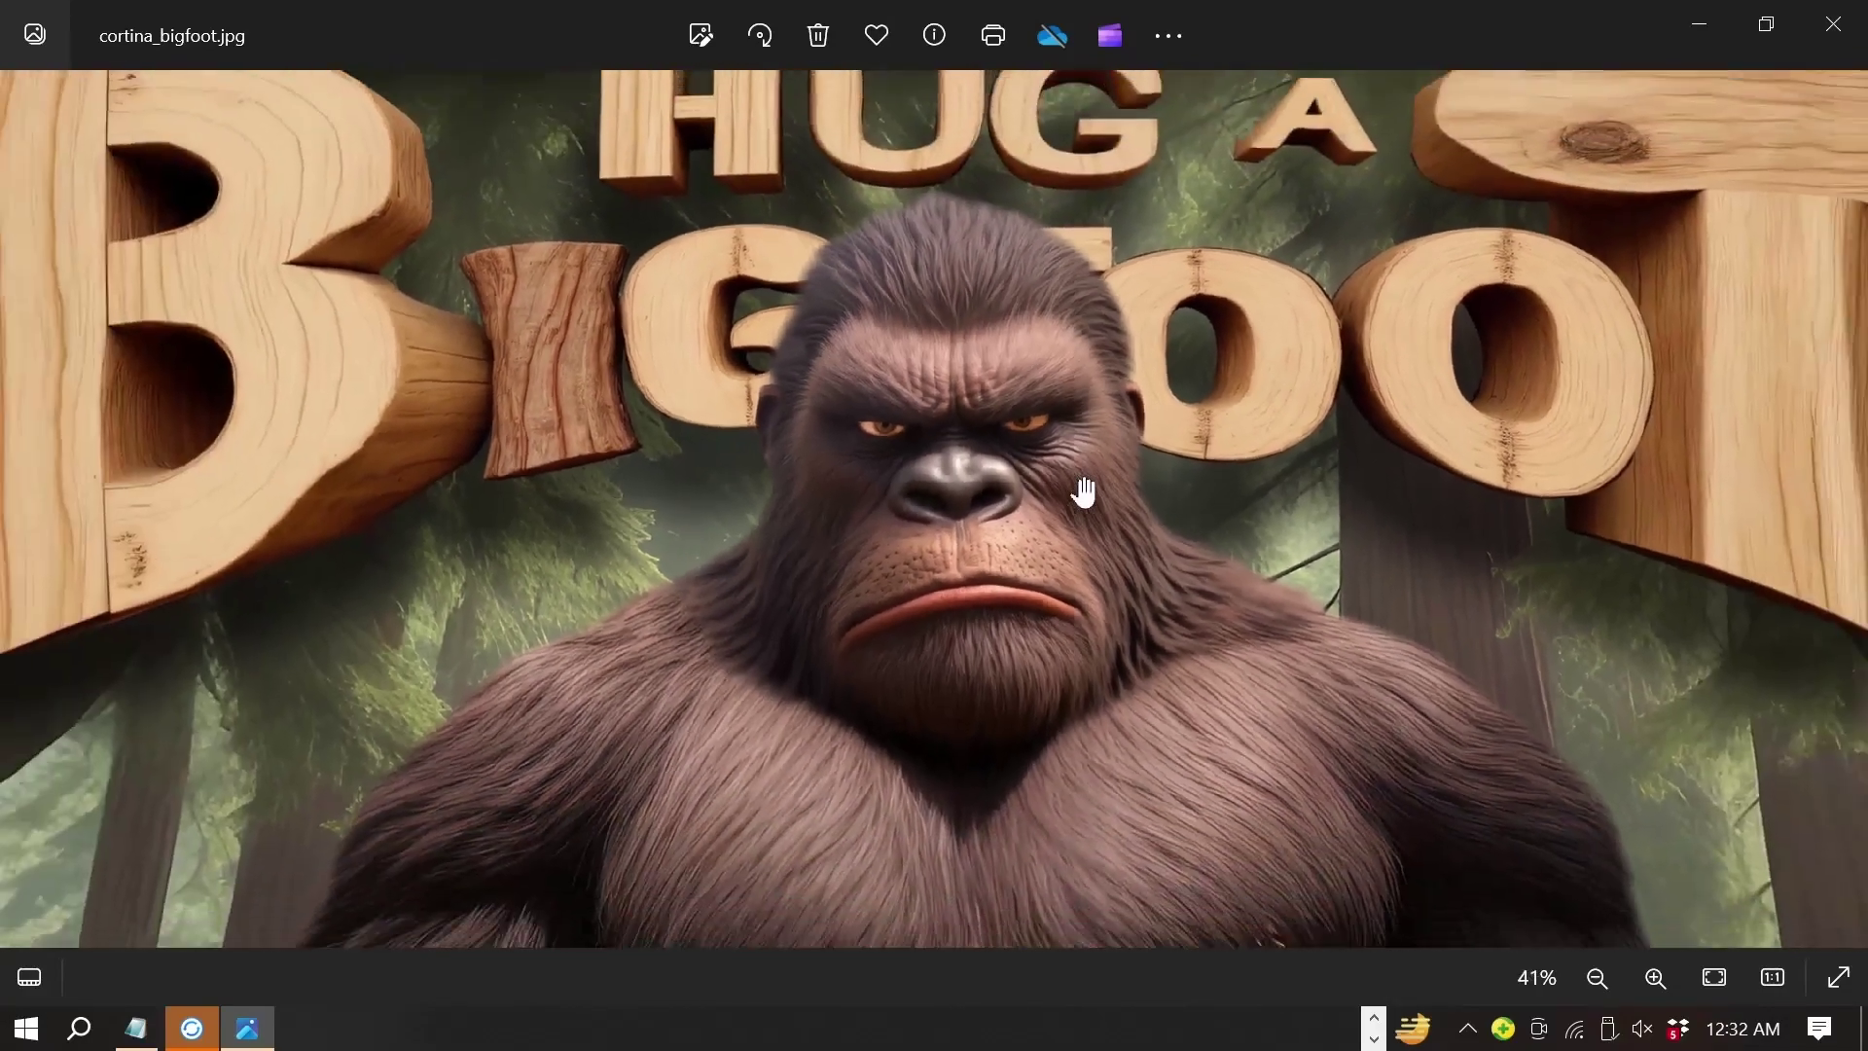
scroll(1084, 491, "down", 2)
scroll(1083, 492, "down", 1)
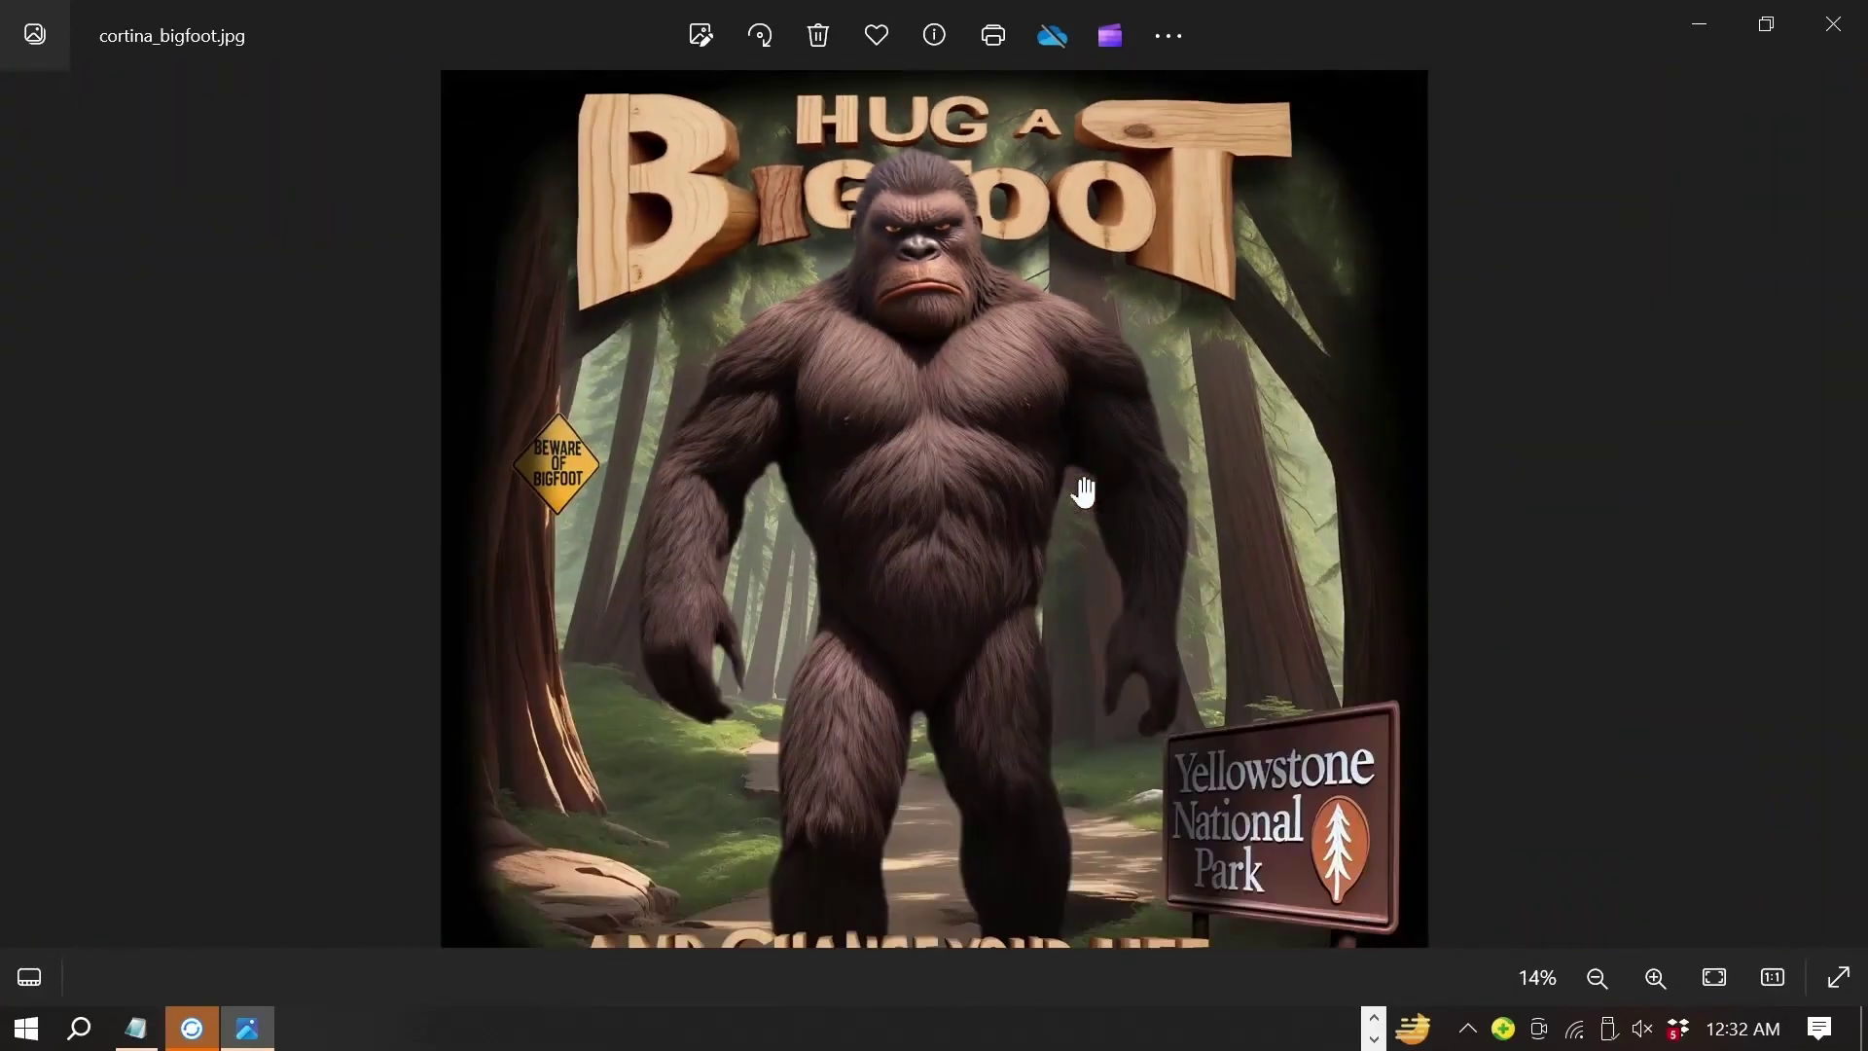
scroll(734, 292, "up", 2)
scroll(646, 305, "up", 2)
scroll(515, 353, "up", 2)
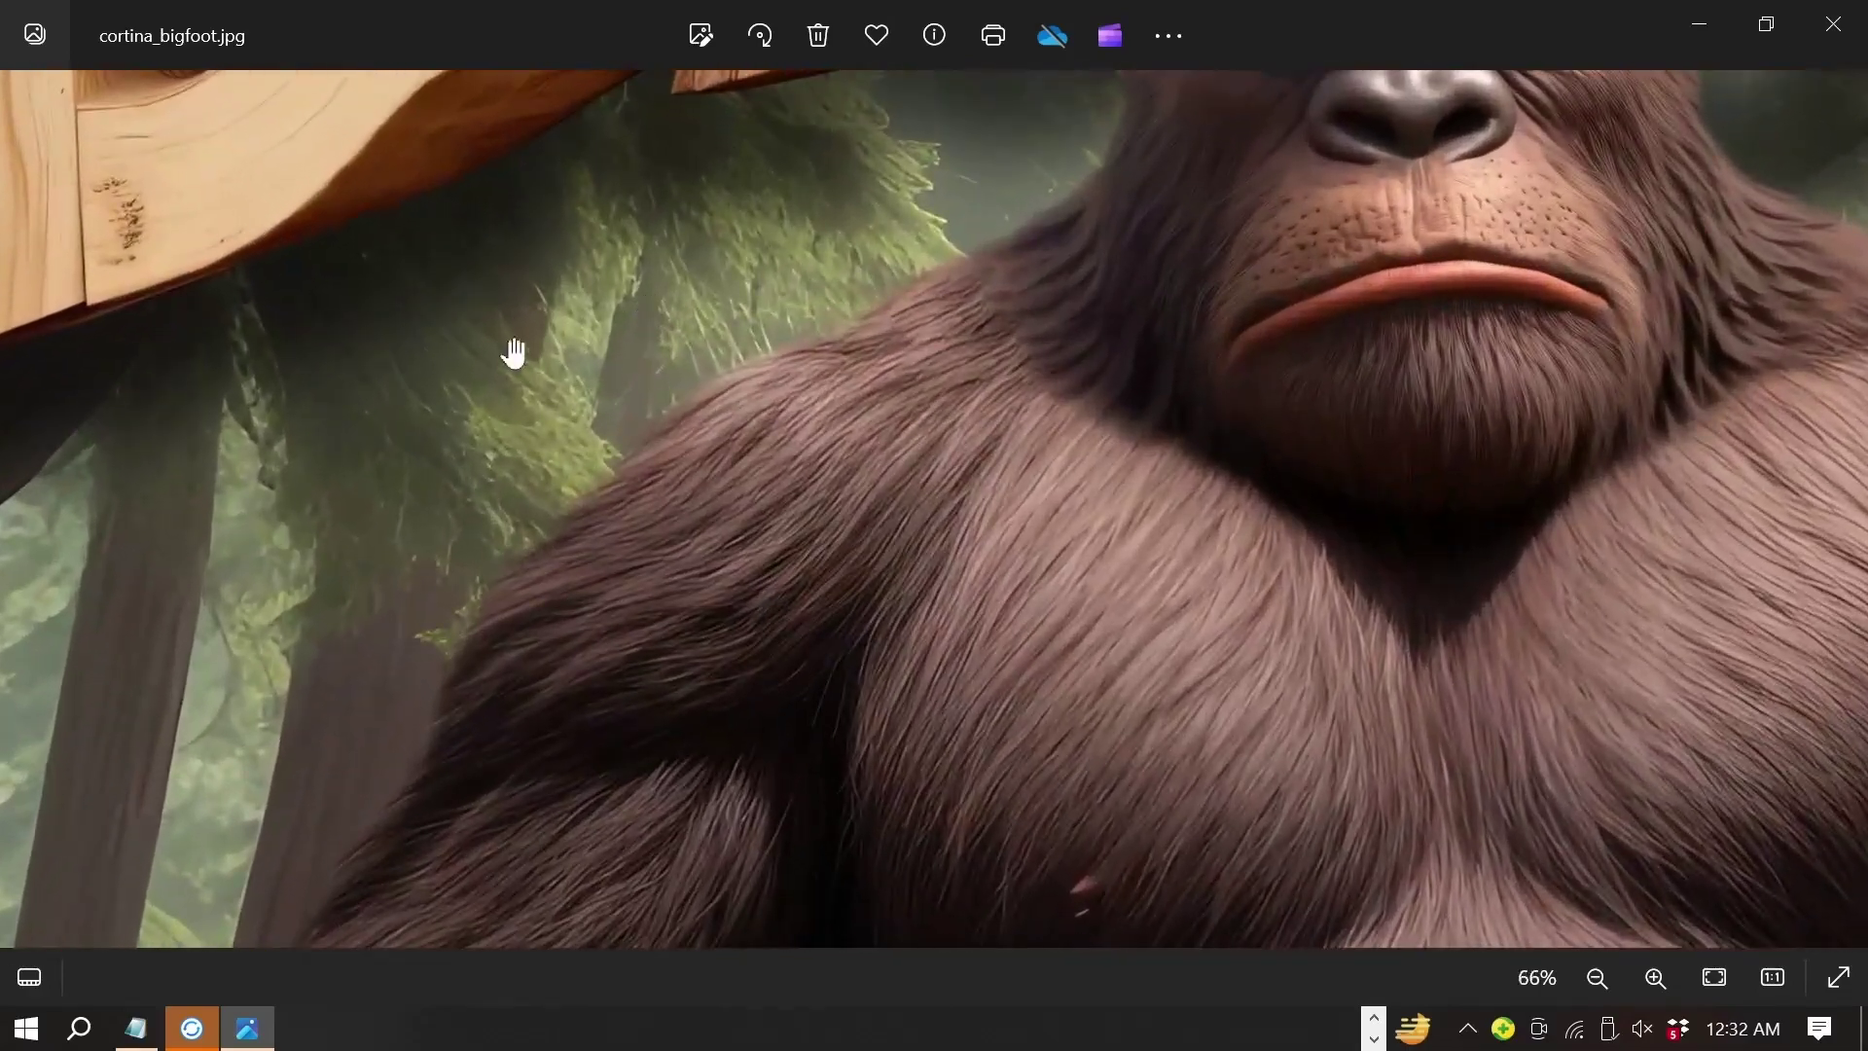
Step: Pan along the wooden BIGFOOT lettering, then advance to playera_bigfoot.png
mouse_move(535, 246)
left_mouse_down()
mouse_move(633, 405)
mouse_move(525, 580)
left_mouse_up()
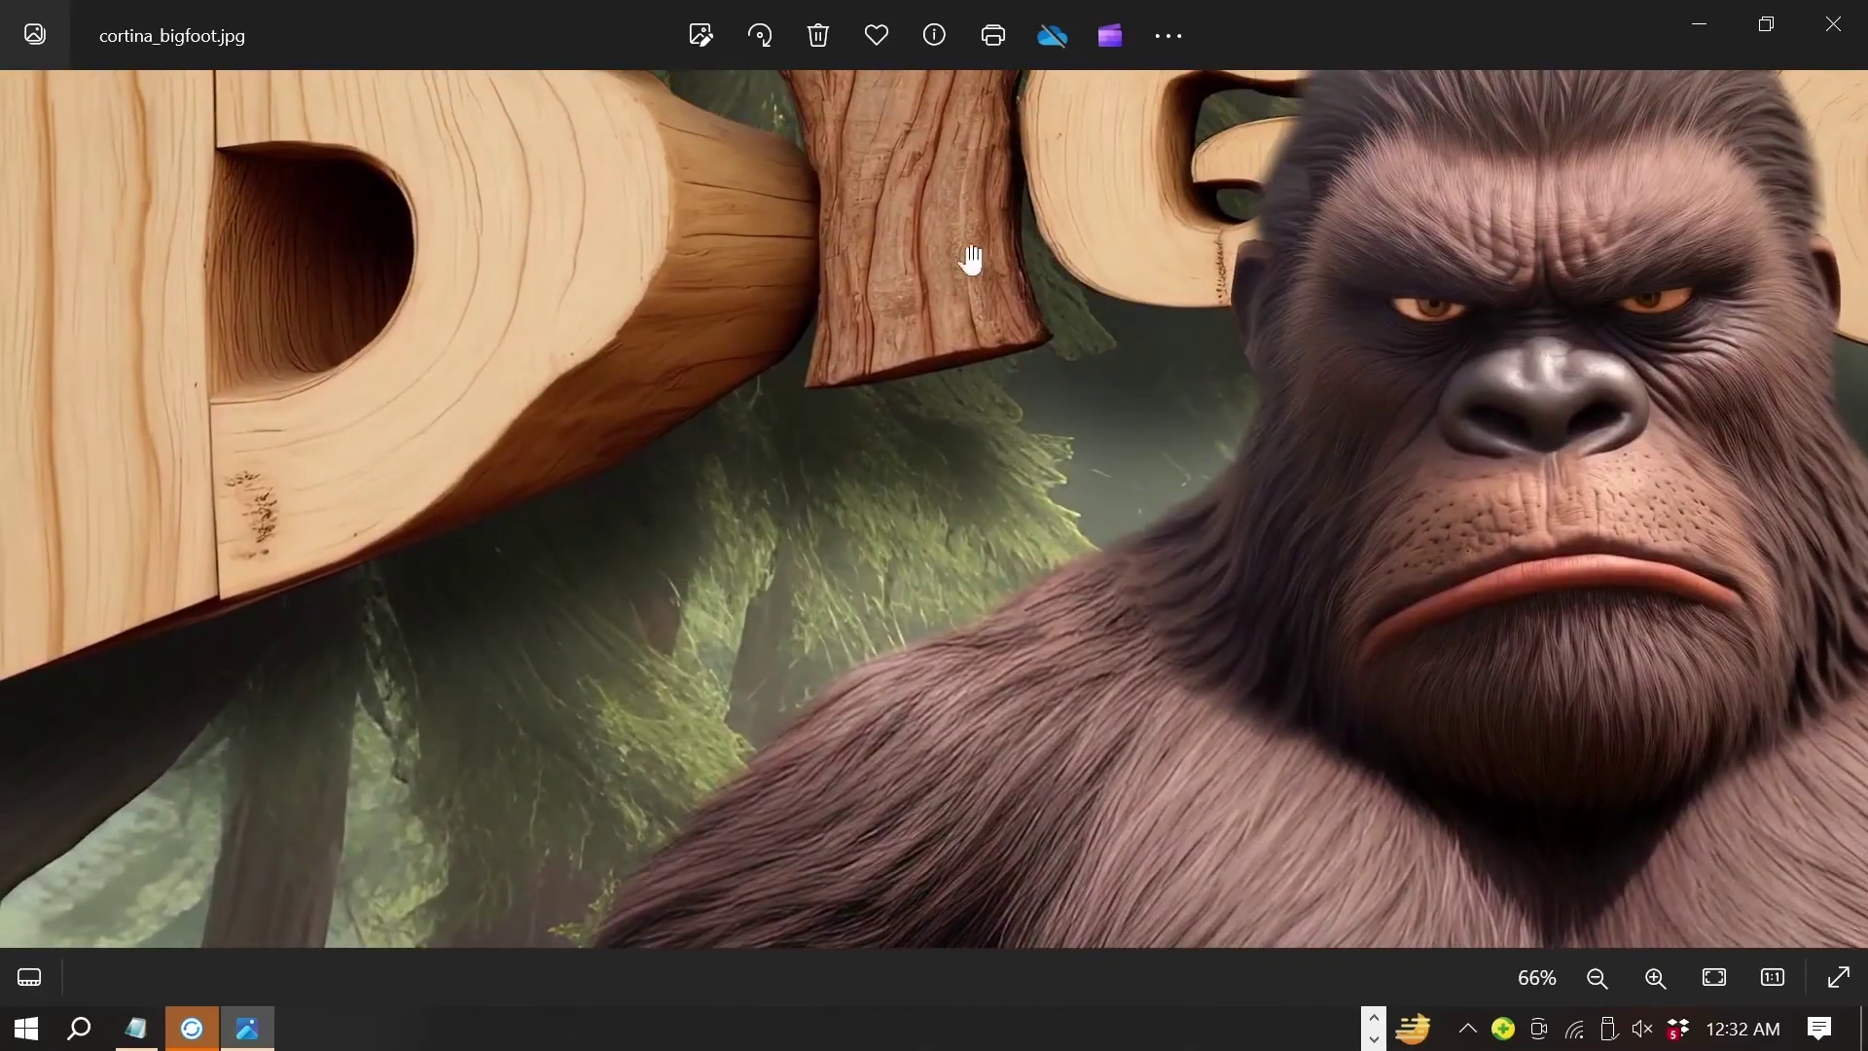
left_click_drag(1271, 367, 646, 509)
left_click_drag(1417, 493, 862, 574)
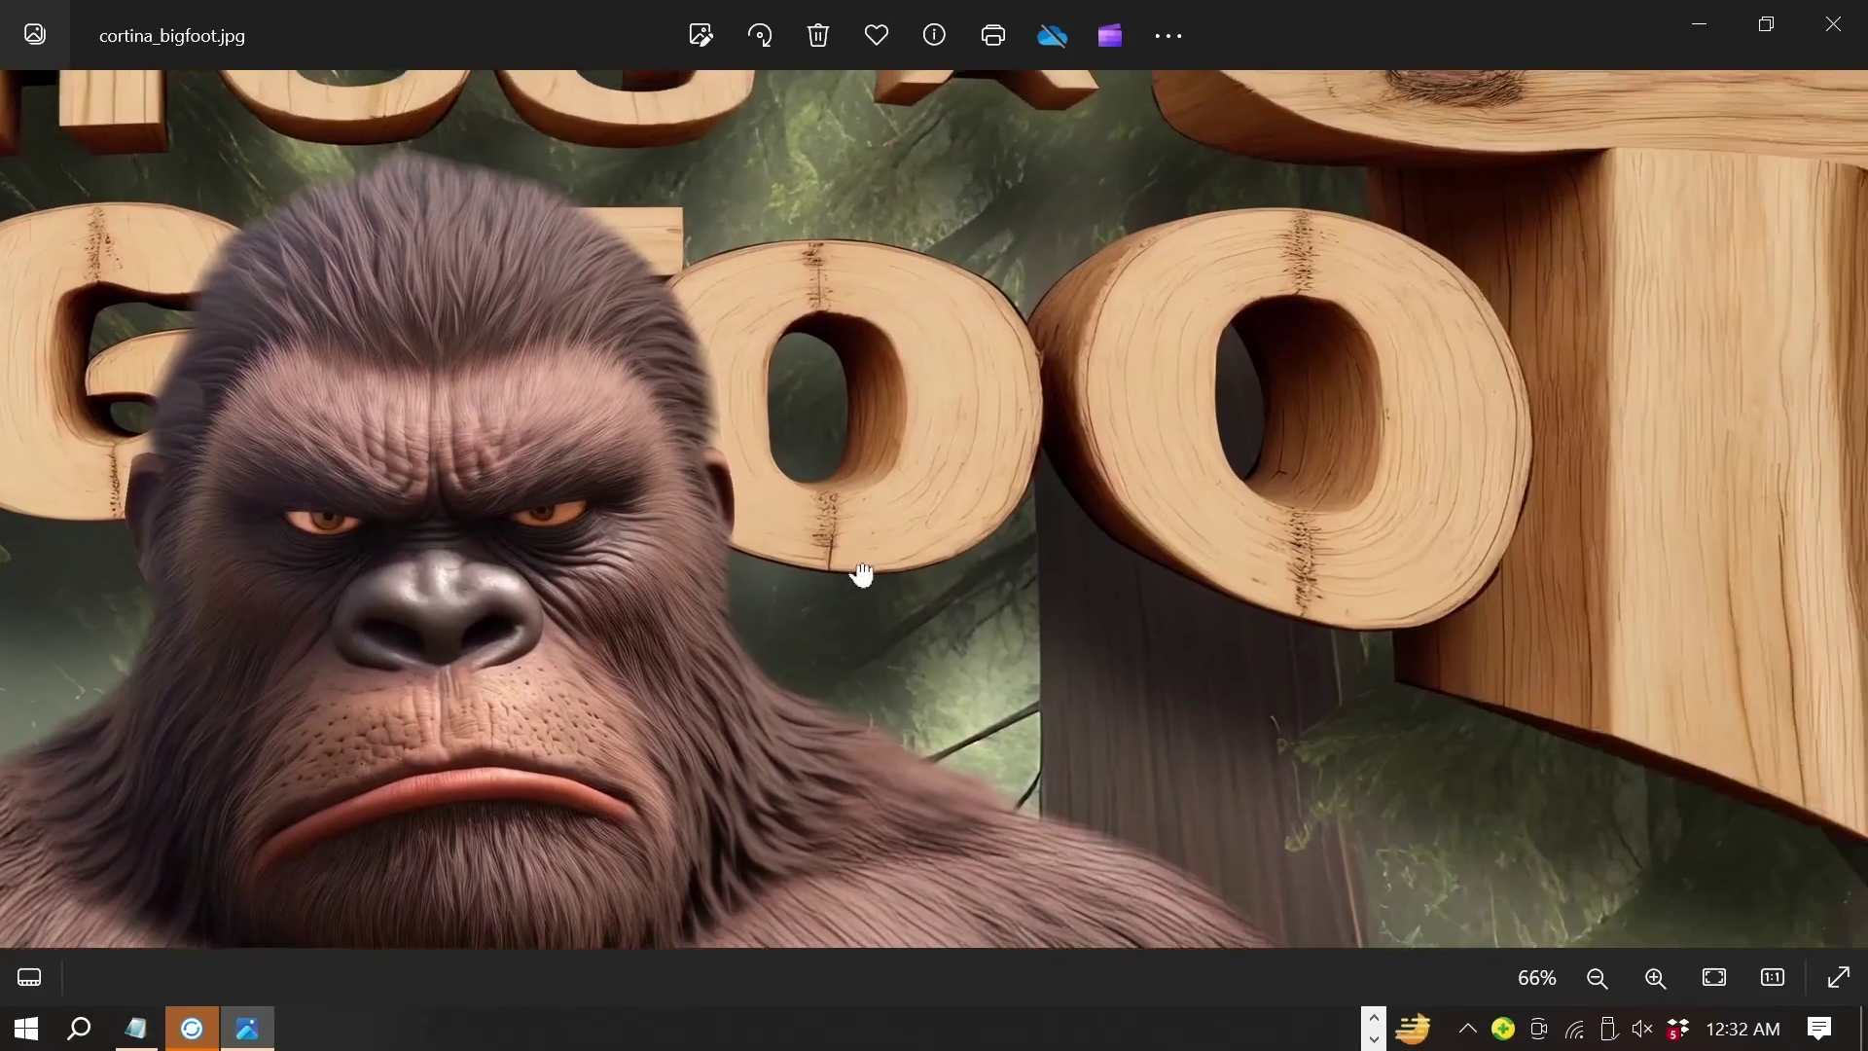
scroll(1451, 739, "down", 3)
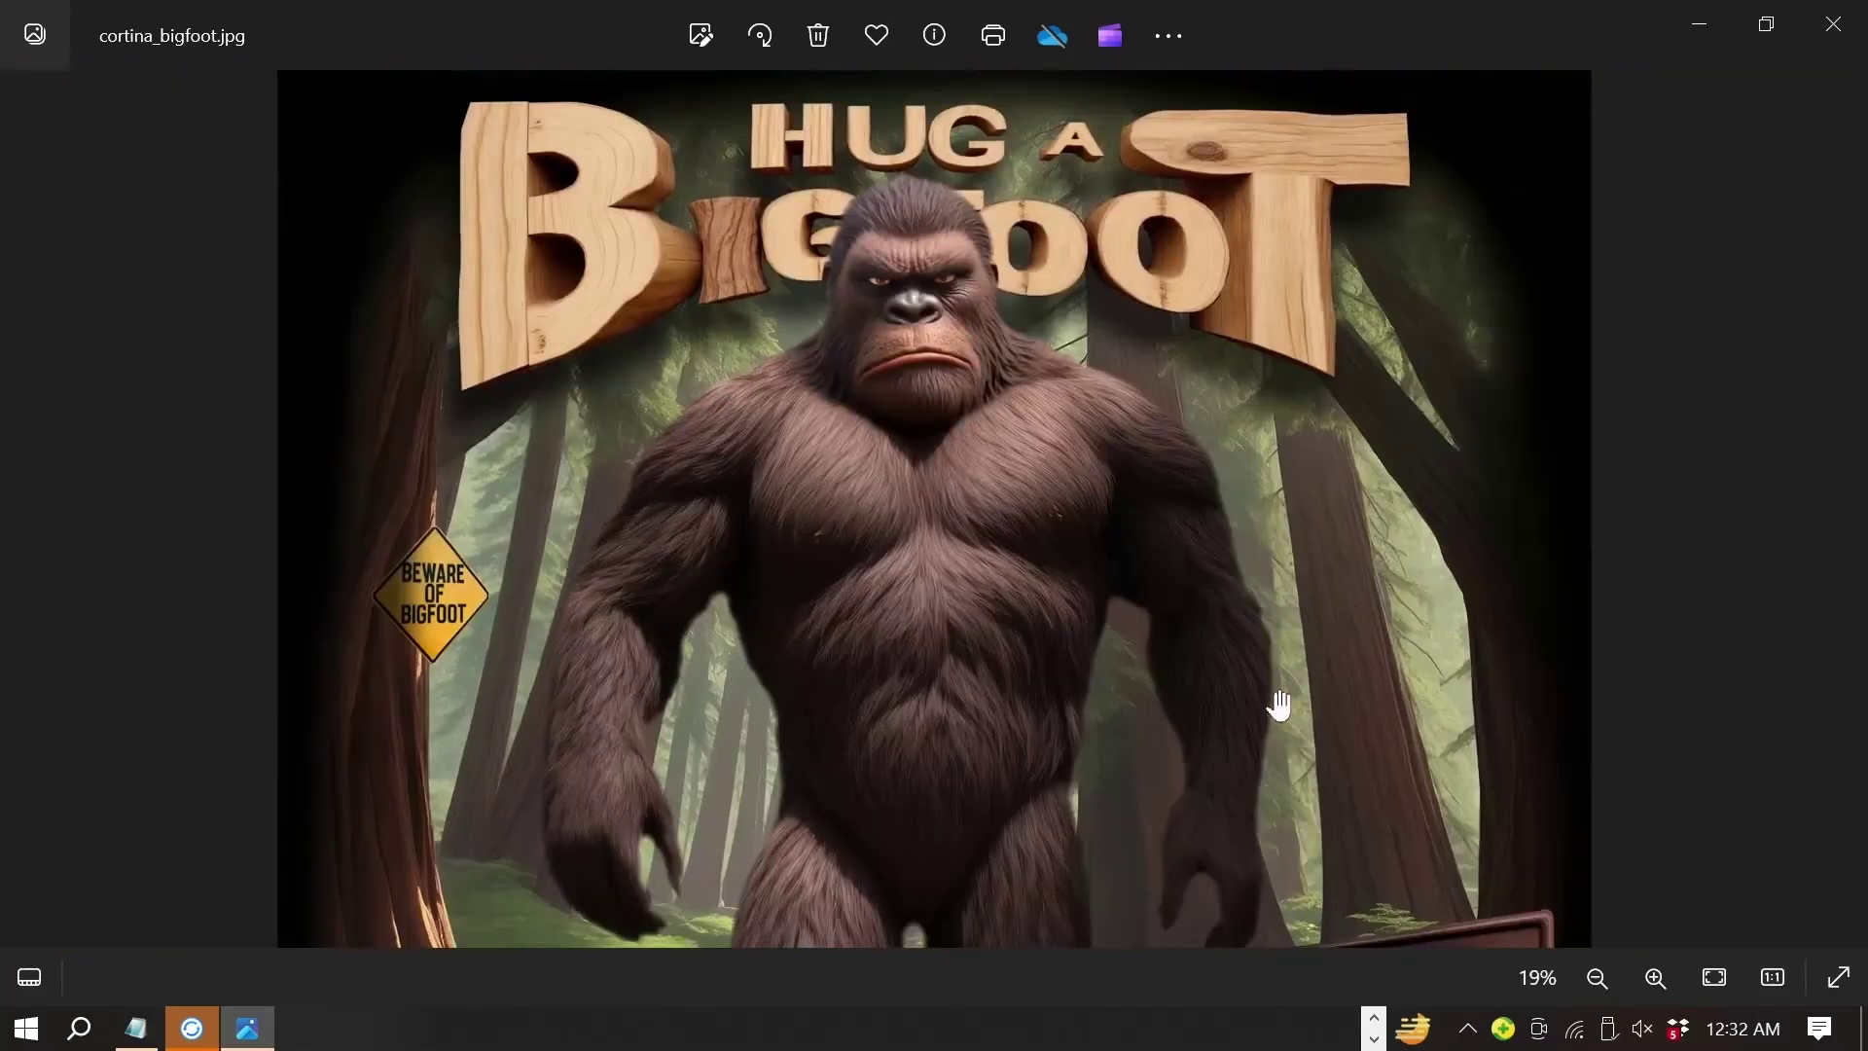
left_click(1841, 509)
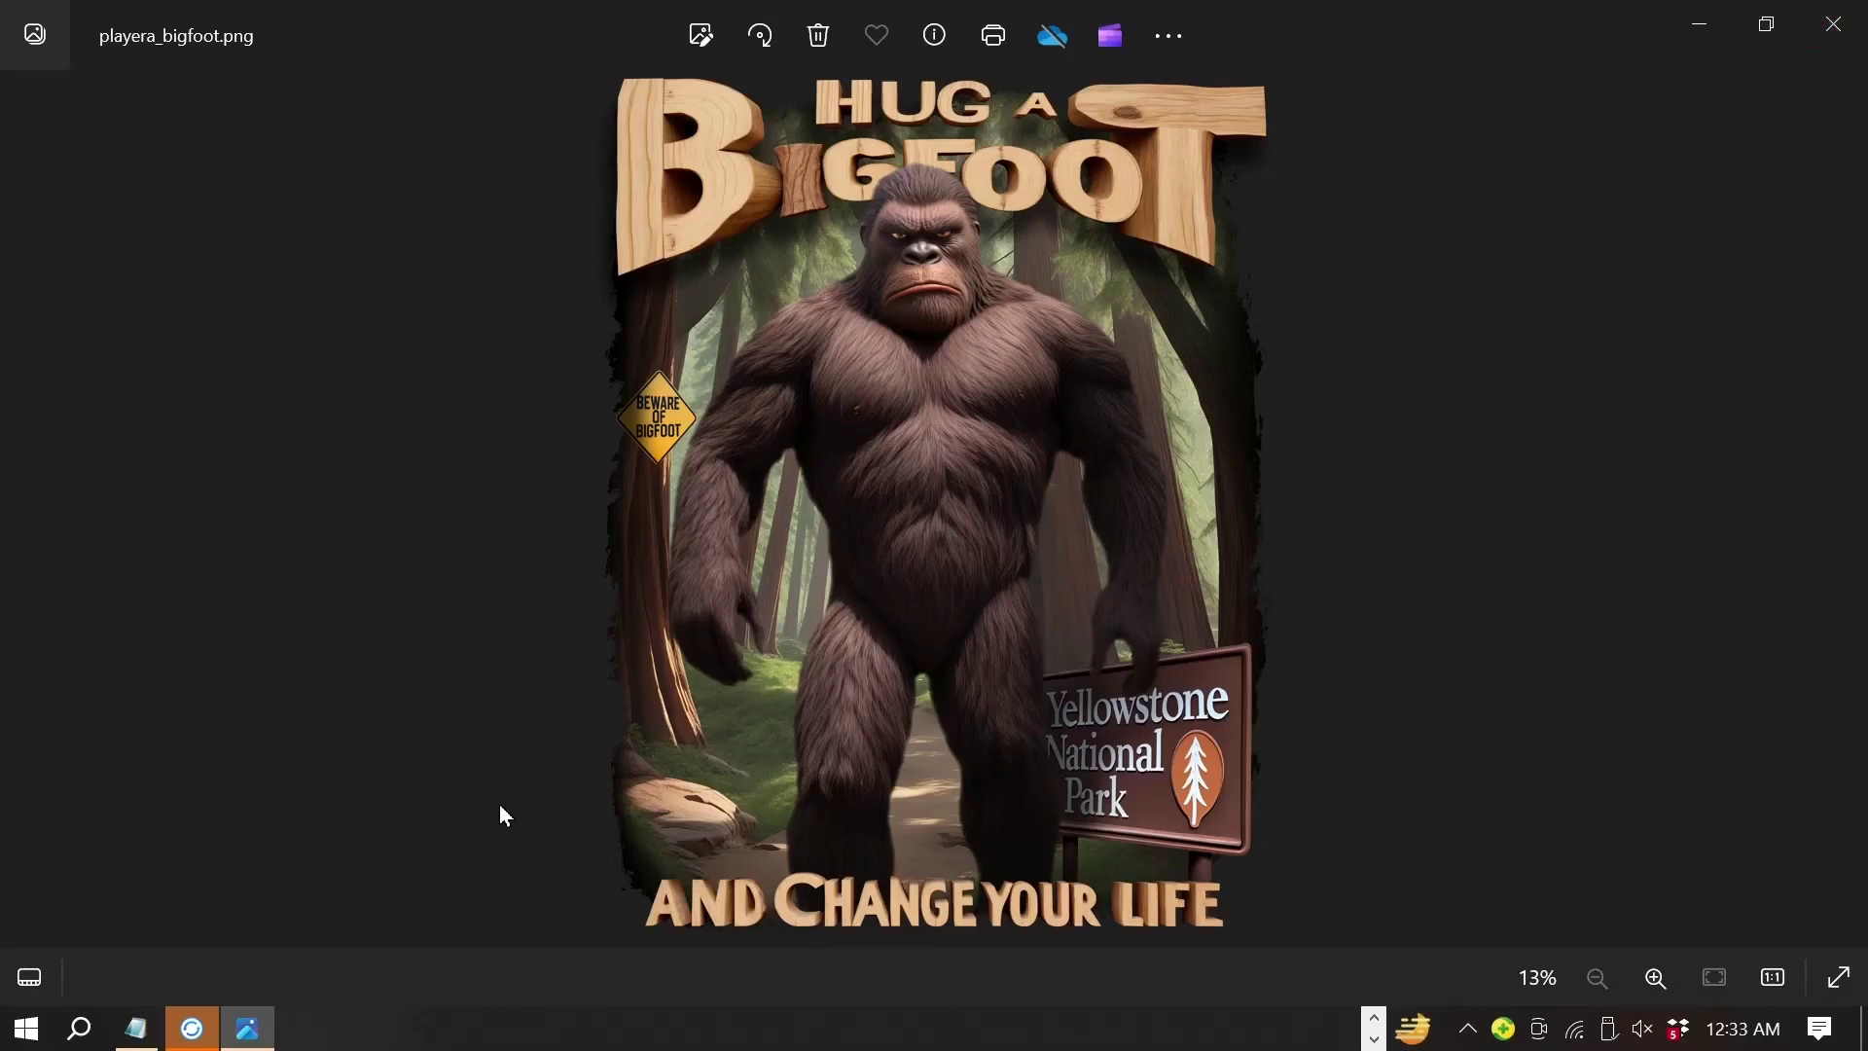
Step: View the Sudadera_Atras_Bigfoot_Halftone_60_lpi.png hoodie-back mockup and close it
left_click(1833, 24)
double_click(1456, 199)
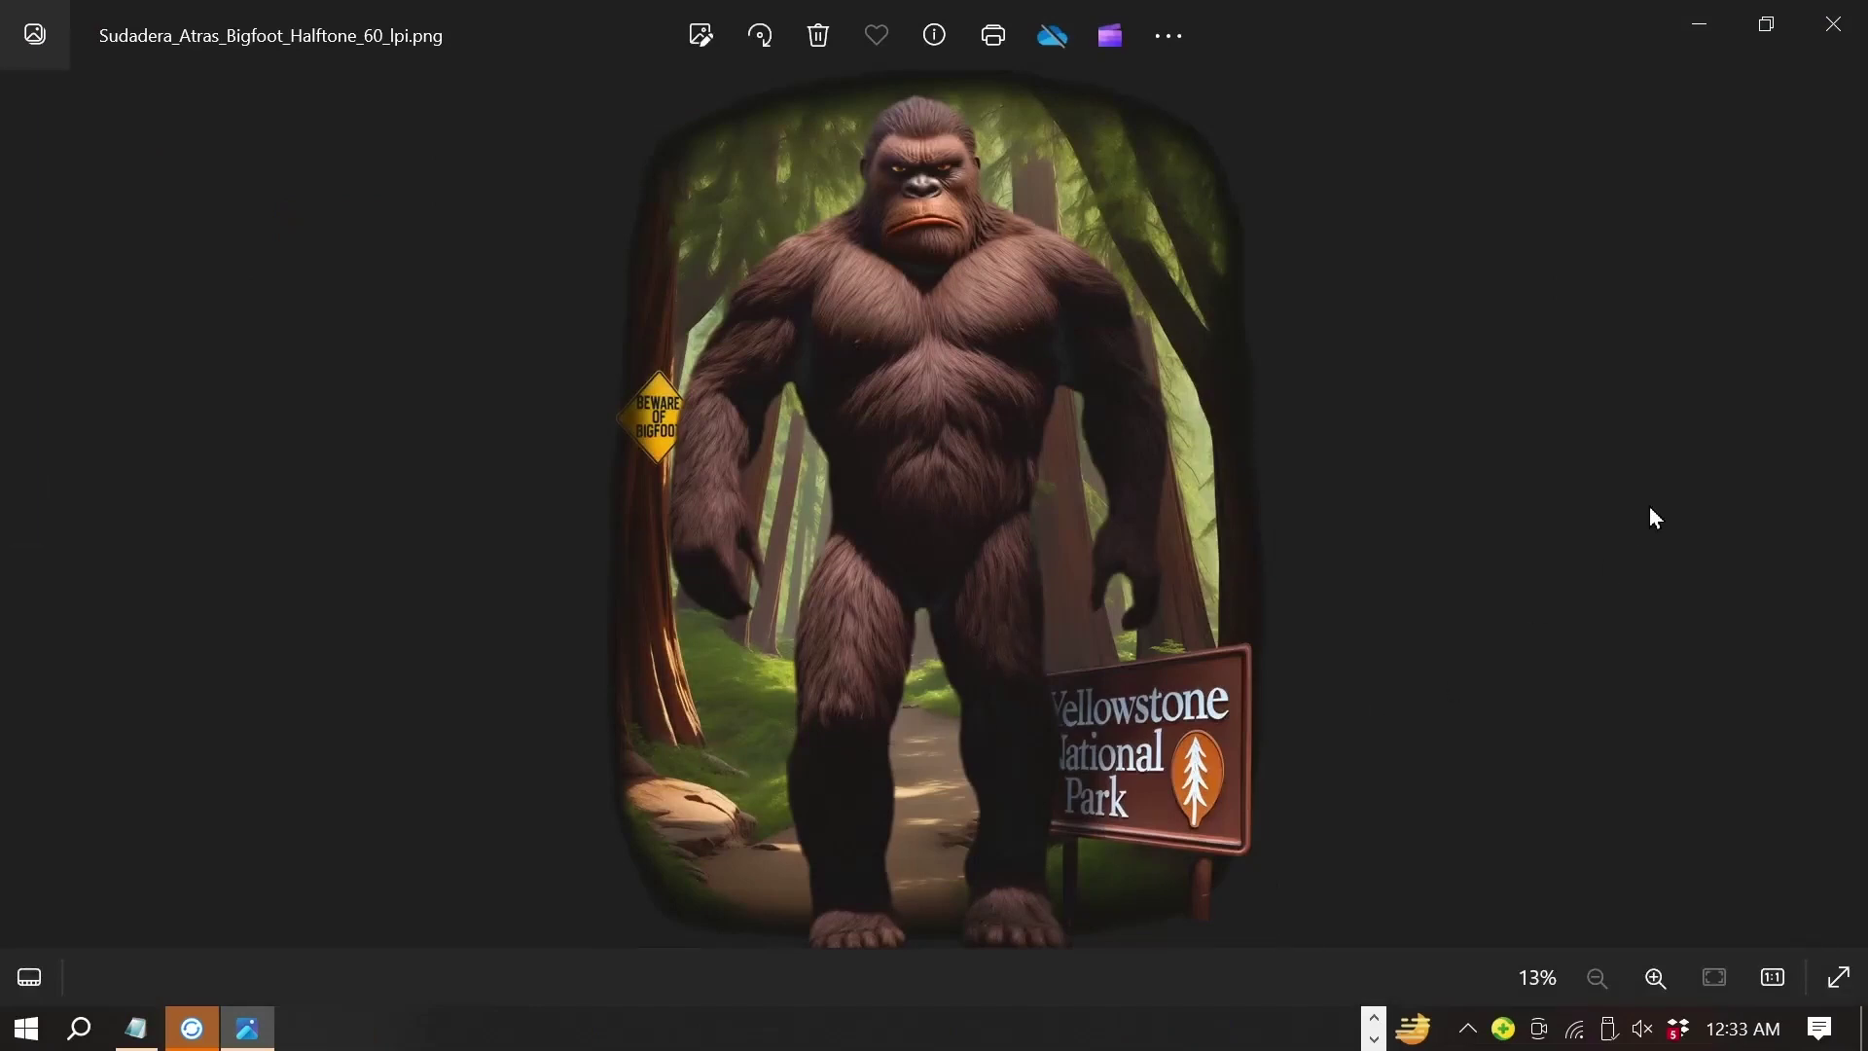
left_click(1833, 32)
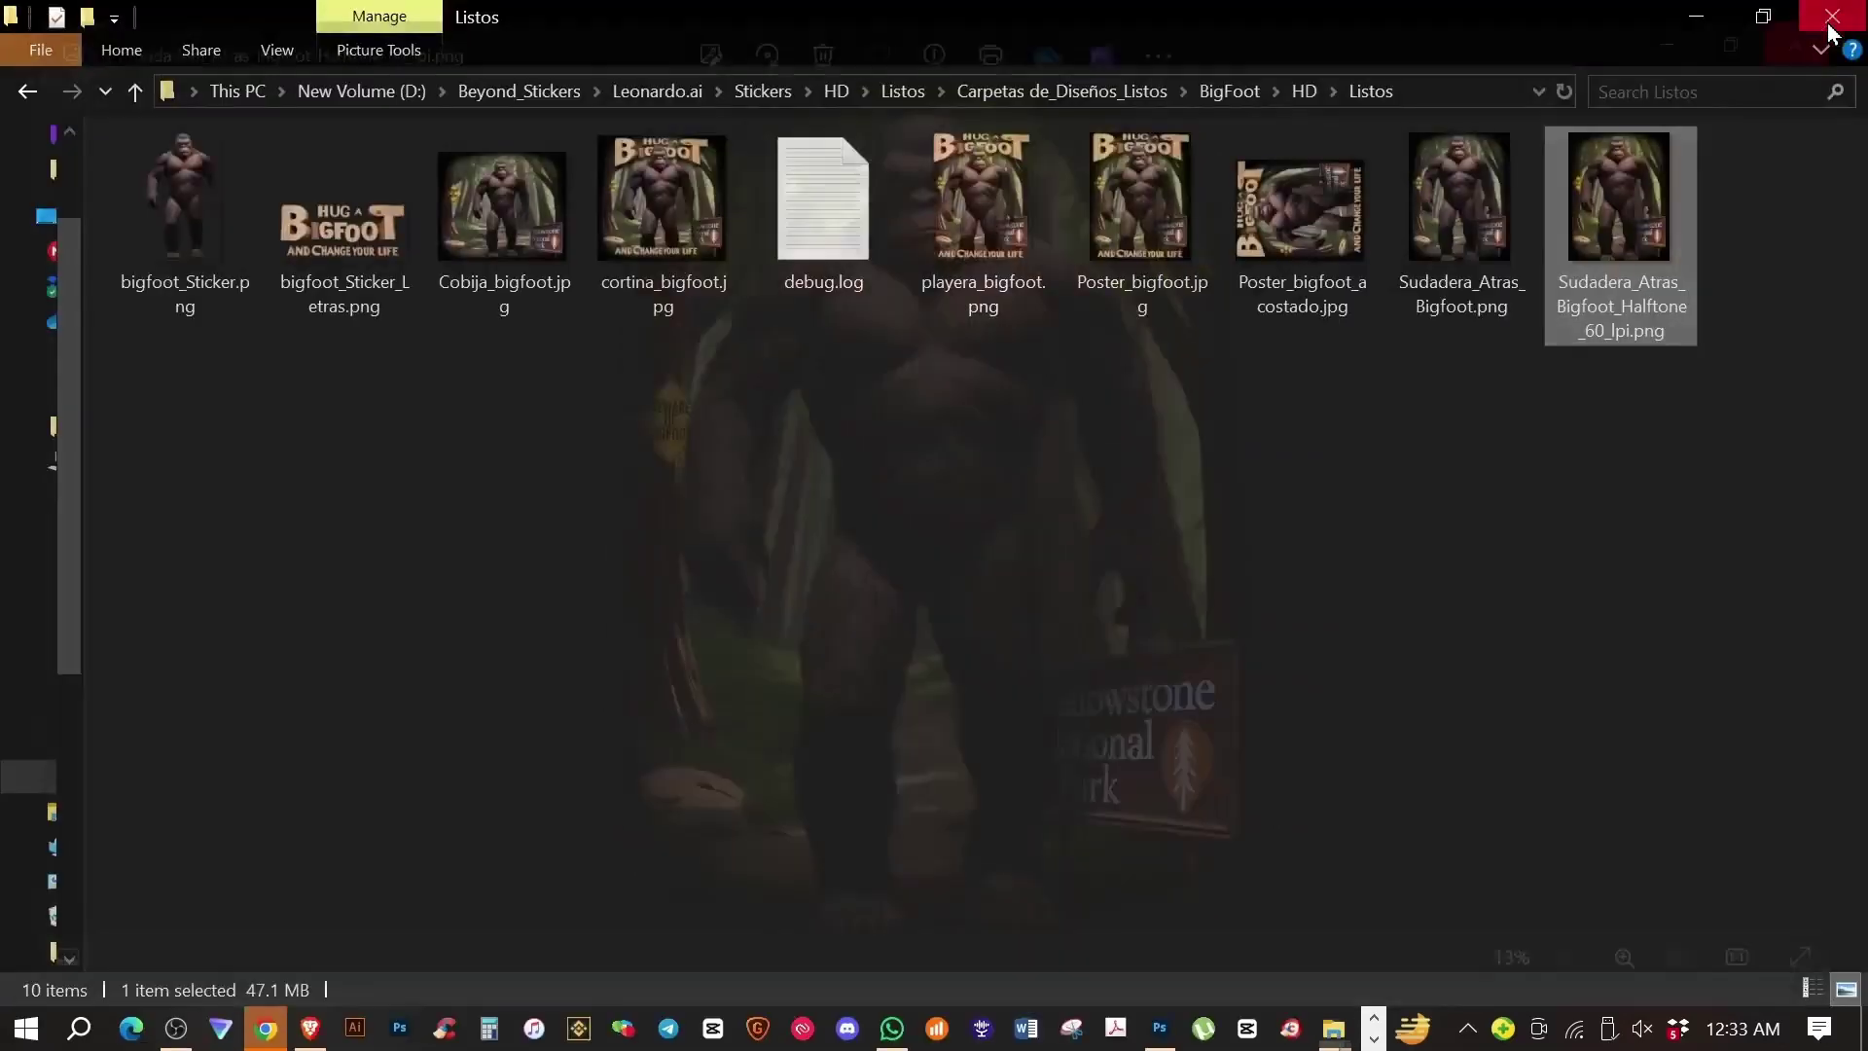
Step: Open bigfoot_Sticker_Letras.png, scroll through to Poster_bigfoot.jpg, and close the viewer
double_click(375, 220)
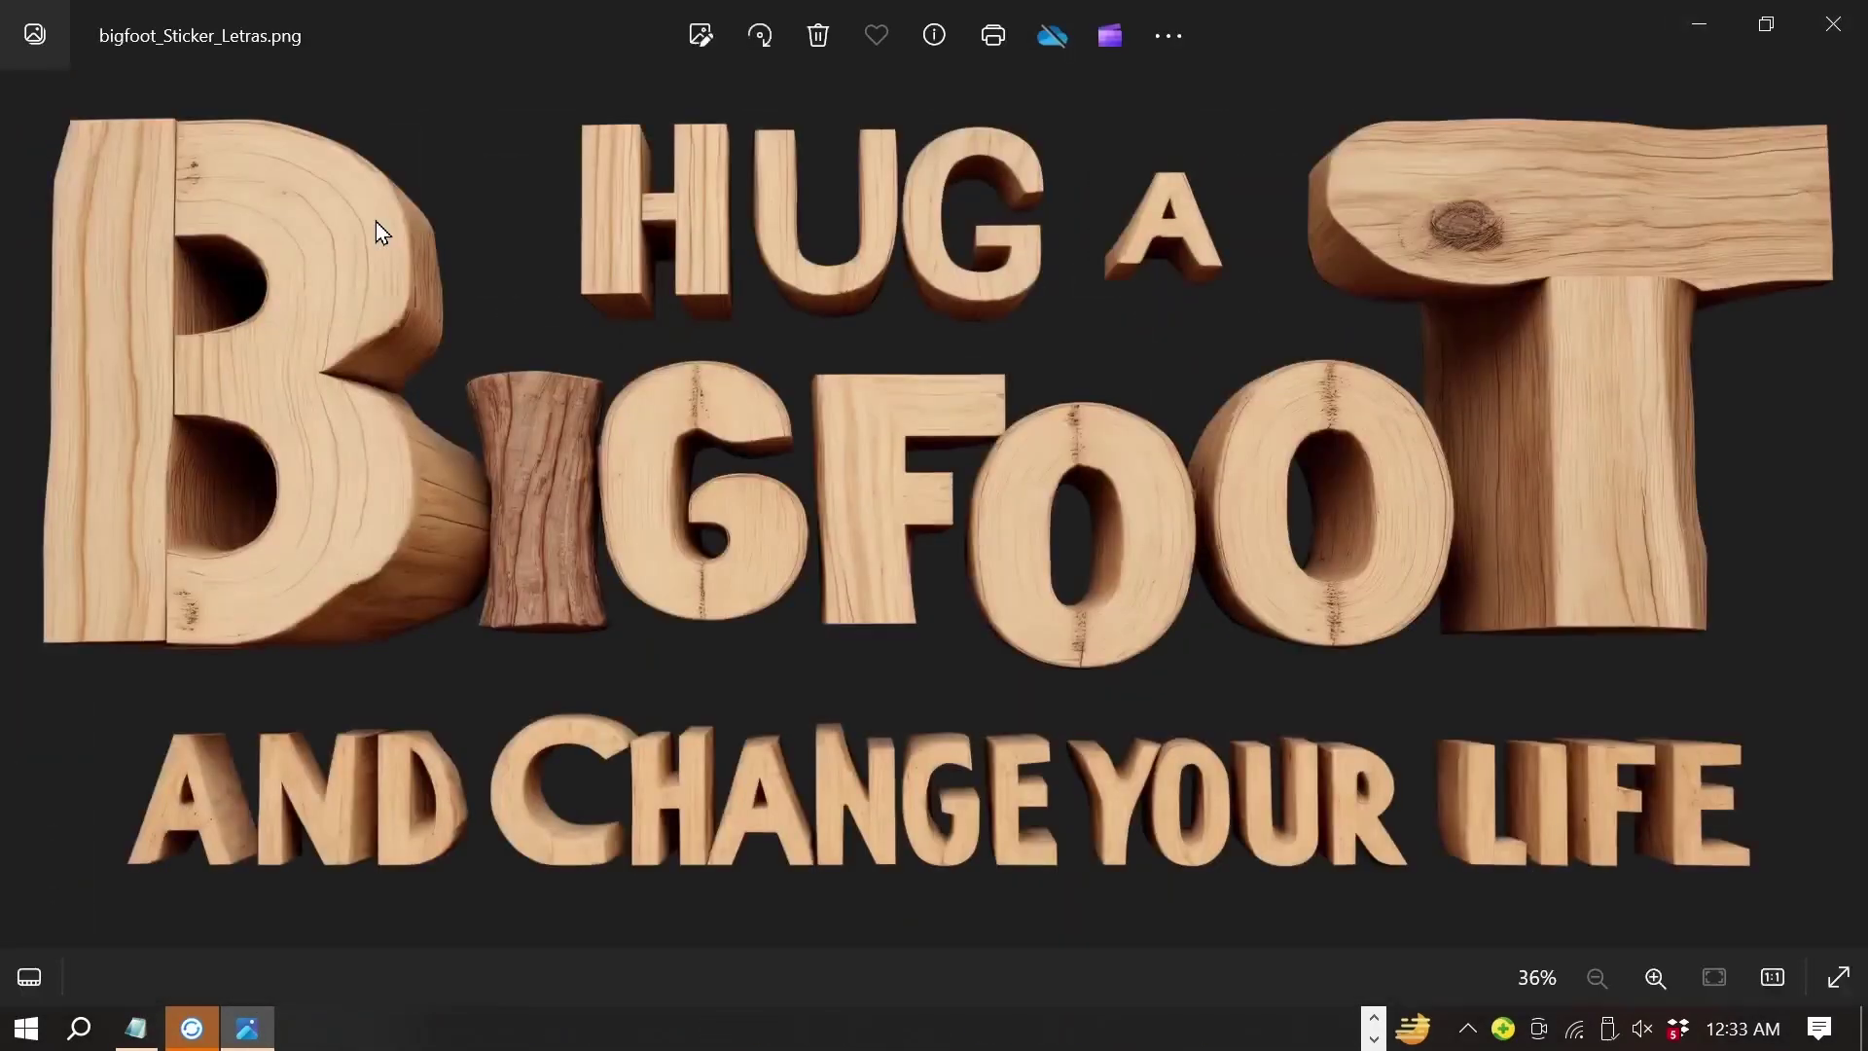
scroll(1289, 101, "down", 4)
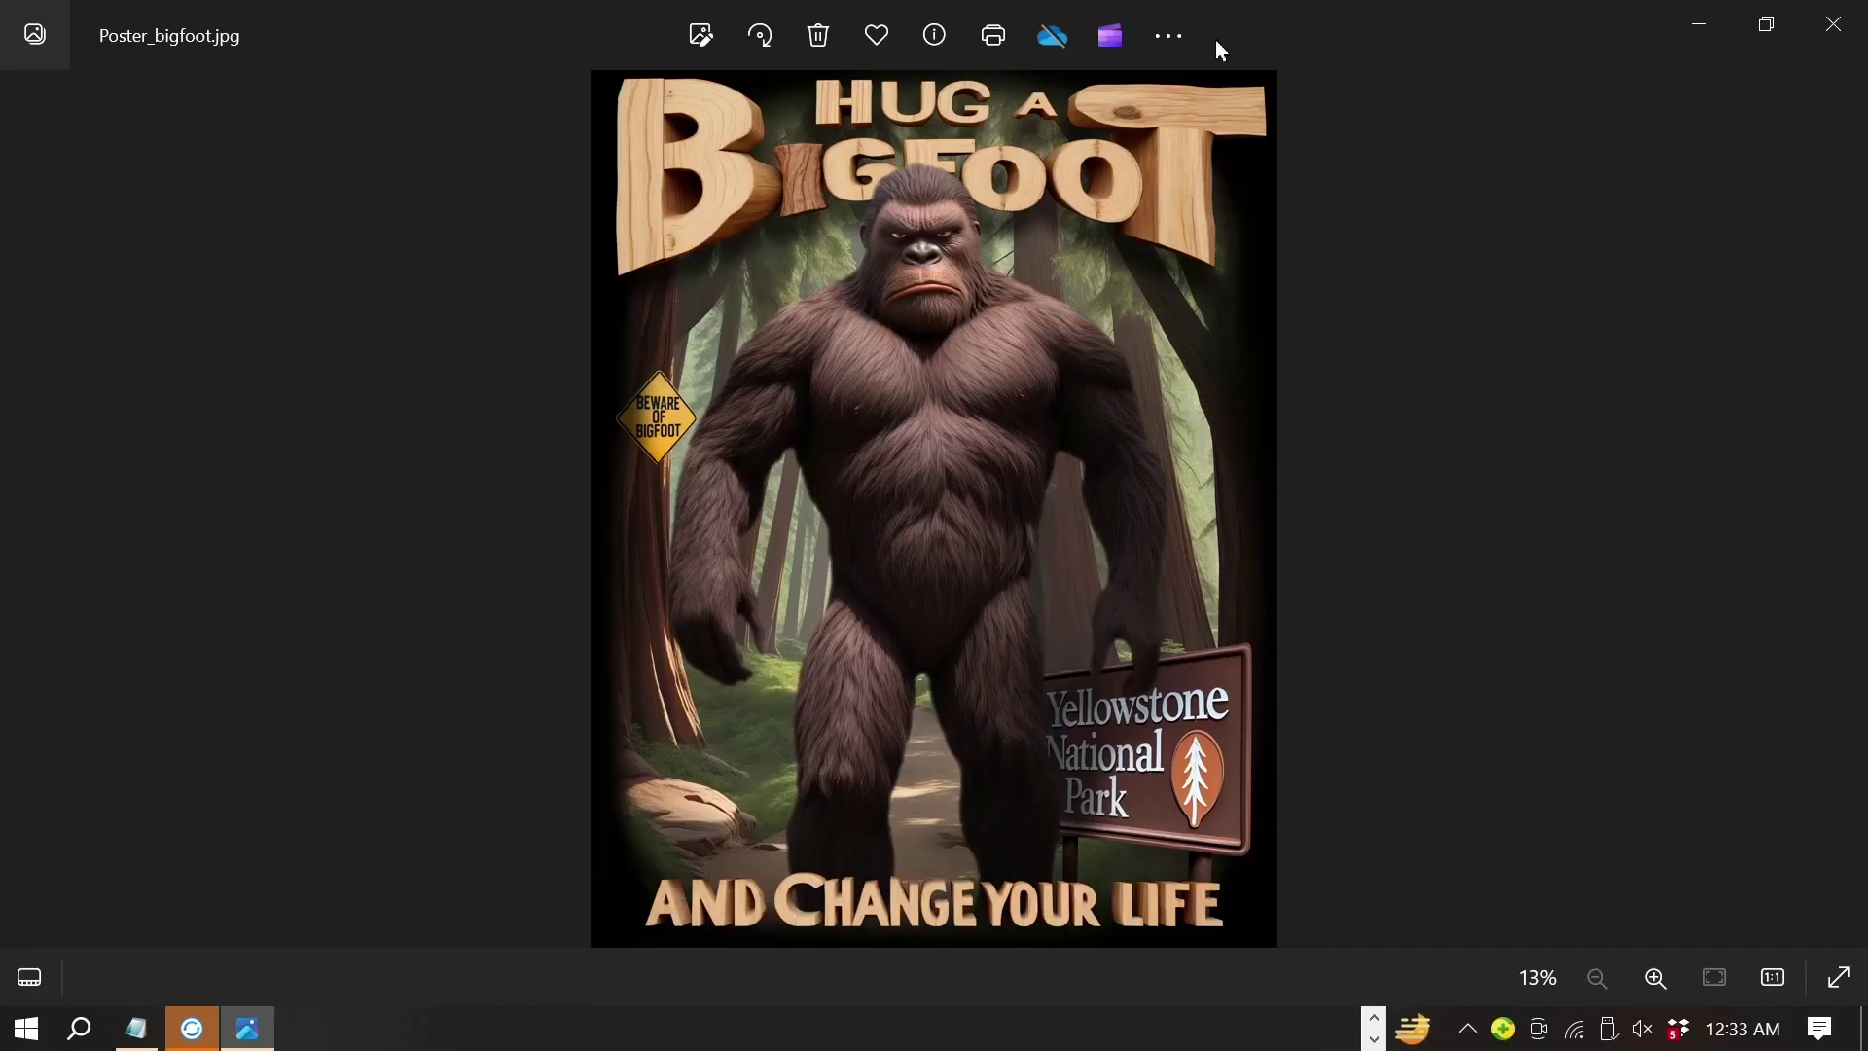
left_click(1860, 27)
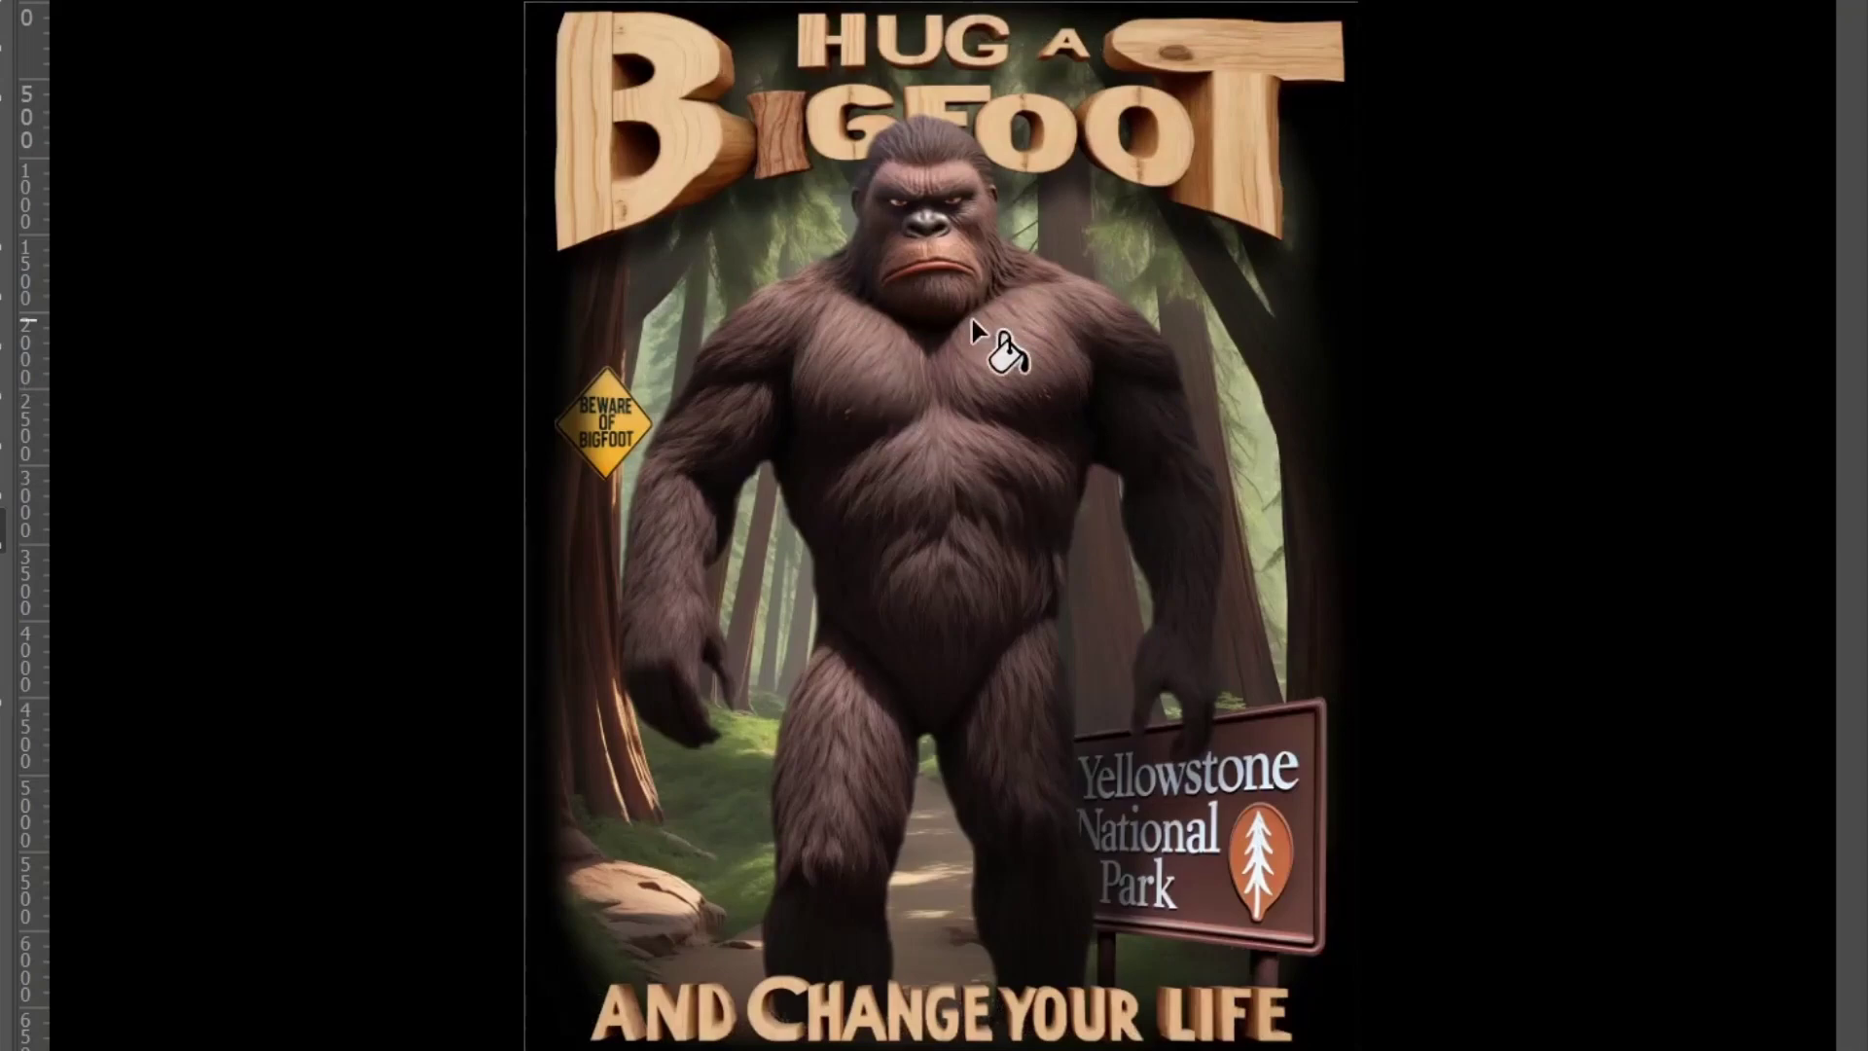
Step: Zoom and pan the poster from Bigfoot's chest to the face and wooden B log letter
mouse_move(967, 313)
left_mouse_down()
mouse_move(976, 363)
mouse_move(1090, 482)
left_mouse_up()
mouse_move(375, 283)
left_mouse_down()
mouse_move(729, 354)
mouse_move(834, 626)
left_mouse_up()
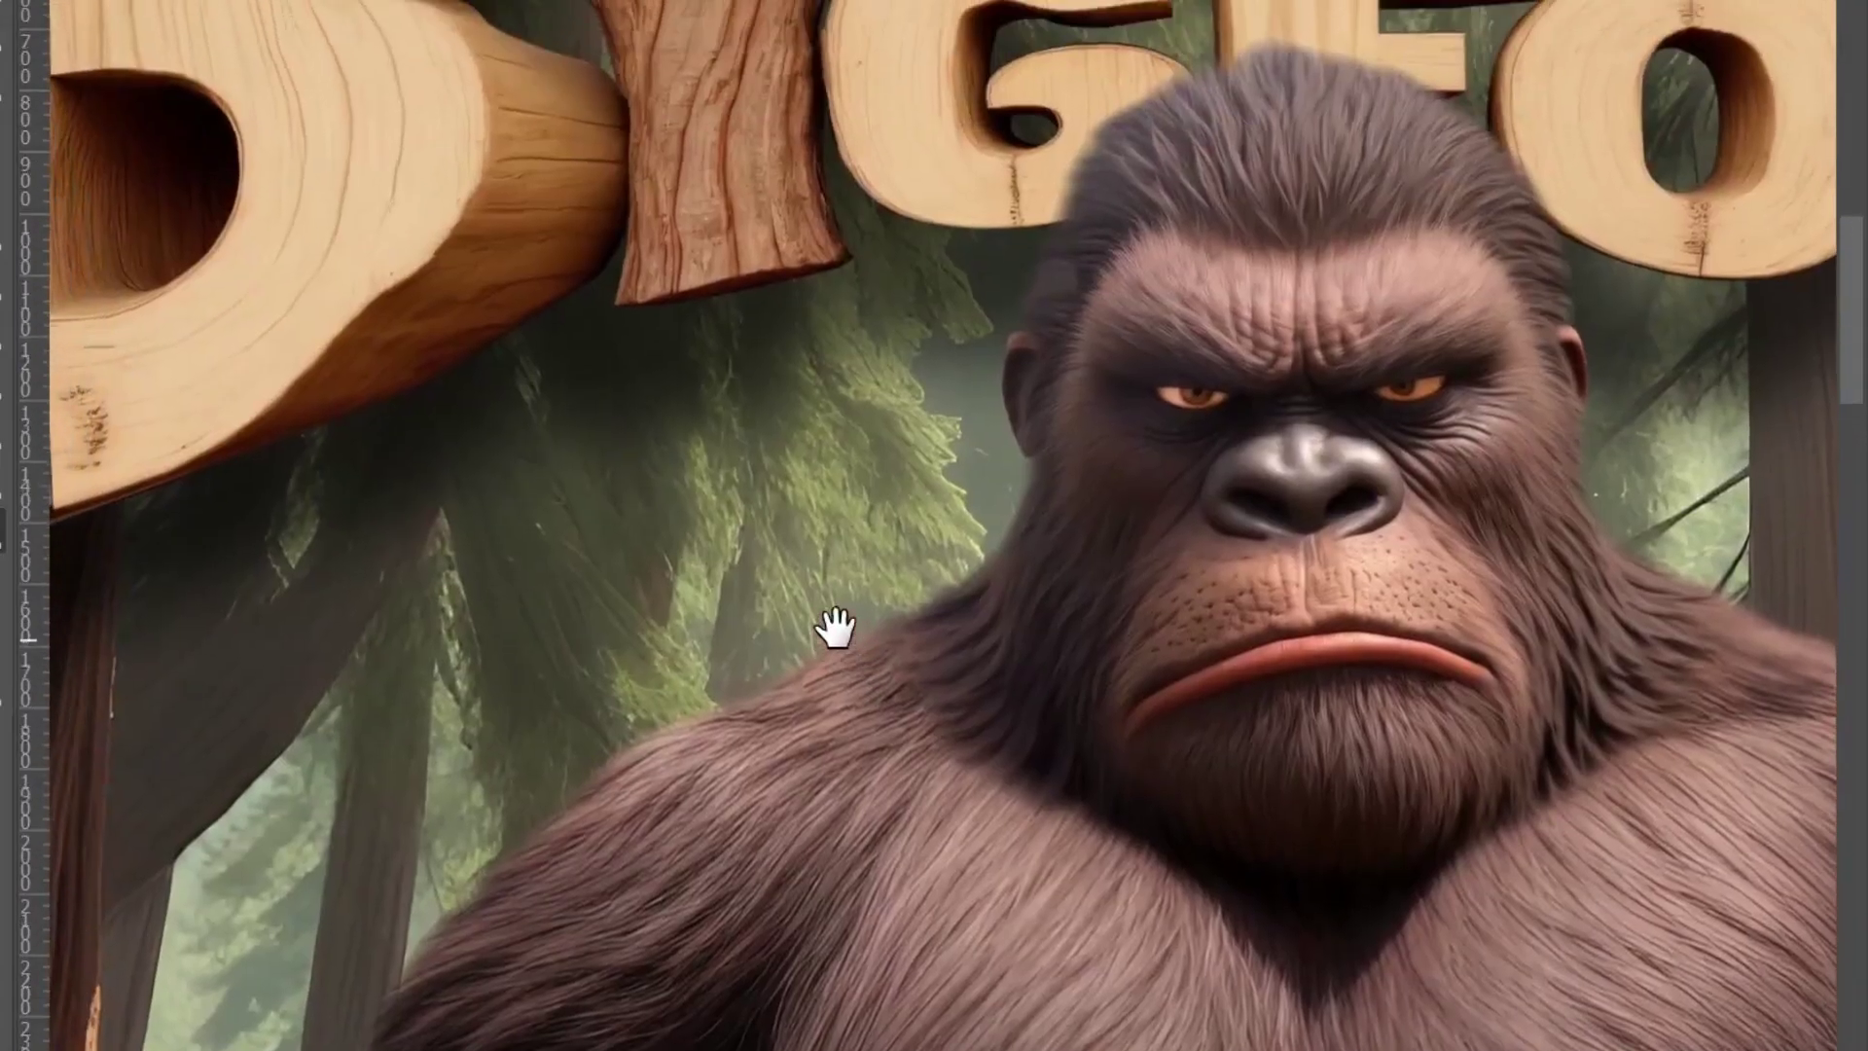
left_click_drag(455, 235, 574, 420)
mouse_move(638, 604)
left_mouse_down()
mouse_move(755, 480)
mouse_move(859, 542)
mouse_move(993, 518)
mouse_move(930, 471)
mouse_move(1073, 430)
left_mouse_up()
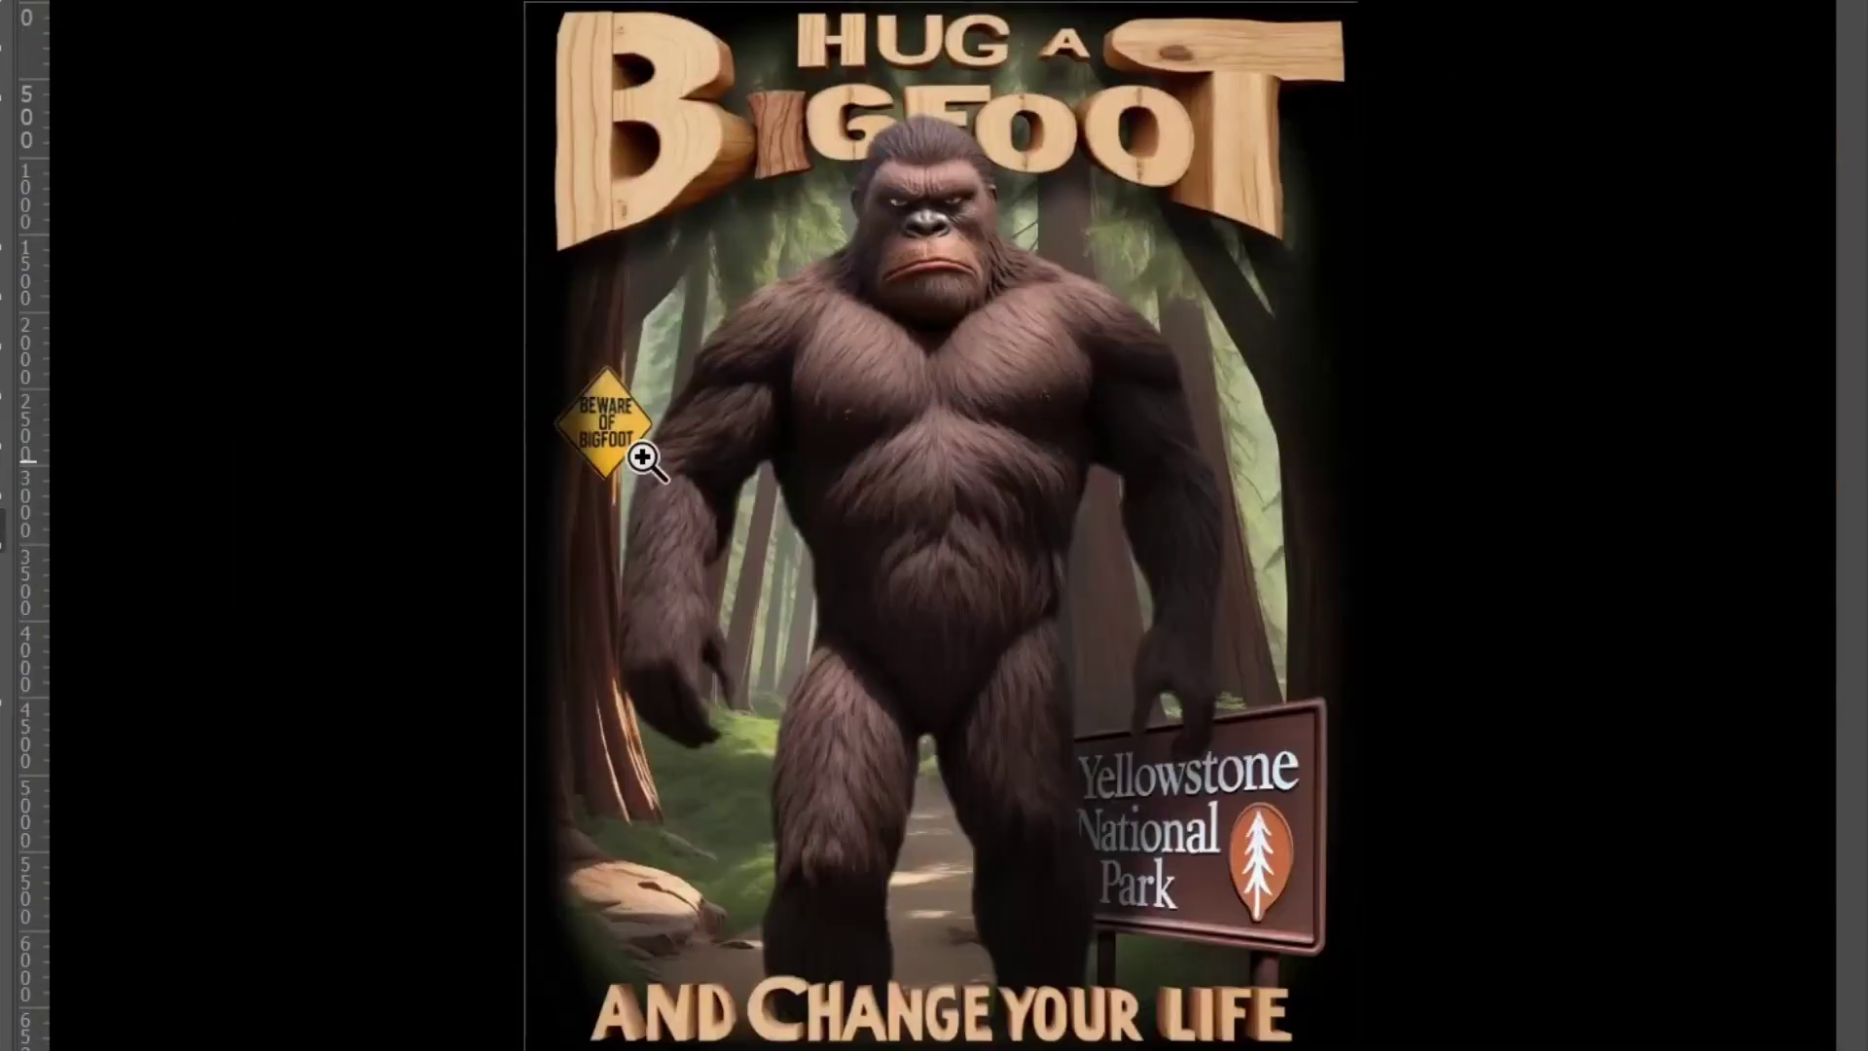
Step: Close Image Size, hide the BEWARE OF BIGFOOT sign, and bring Bigfoot's torso into view
left_click(657, 481)
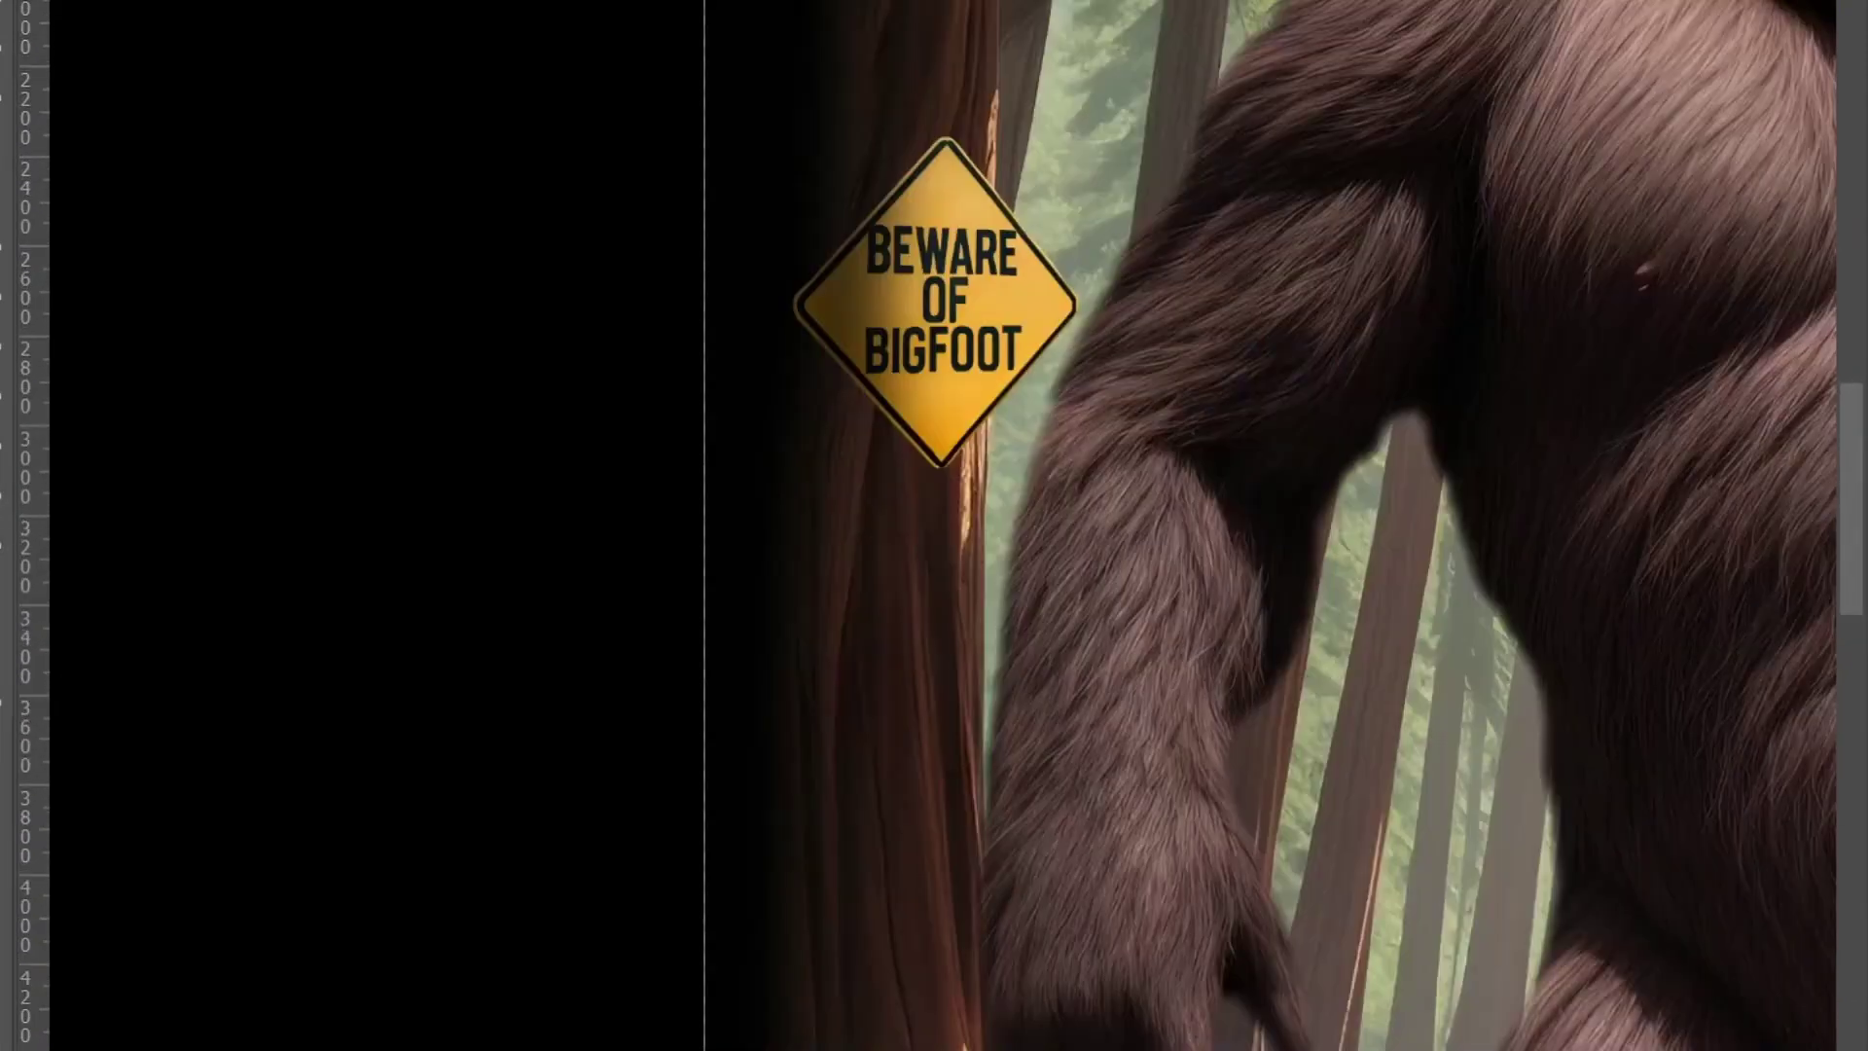
key("Delete")
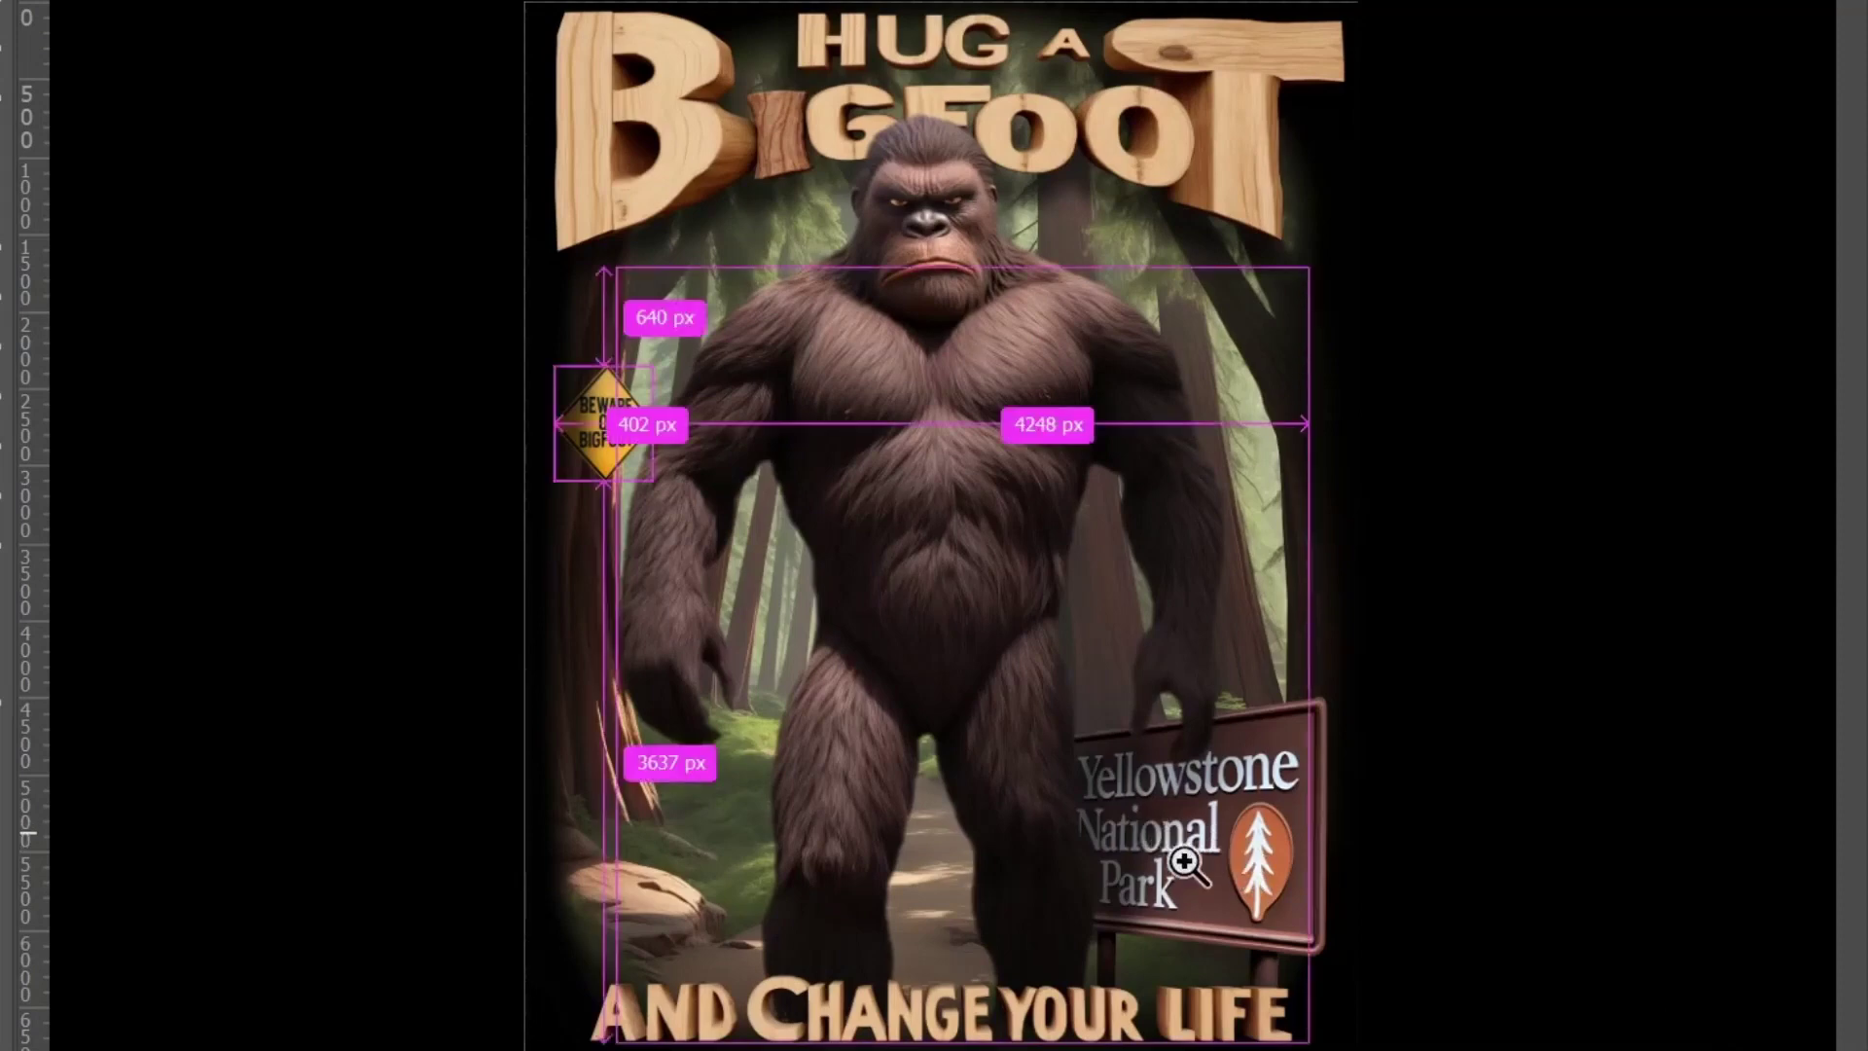
scroll(1203, 821, "up", 3, "alt")
scroll(1152, 818, "down", 3)
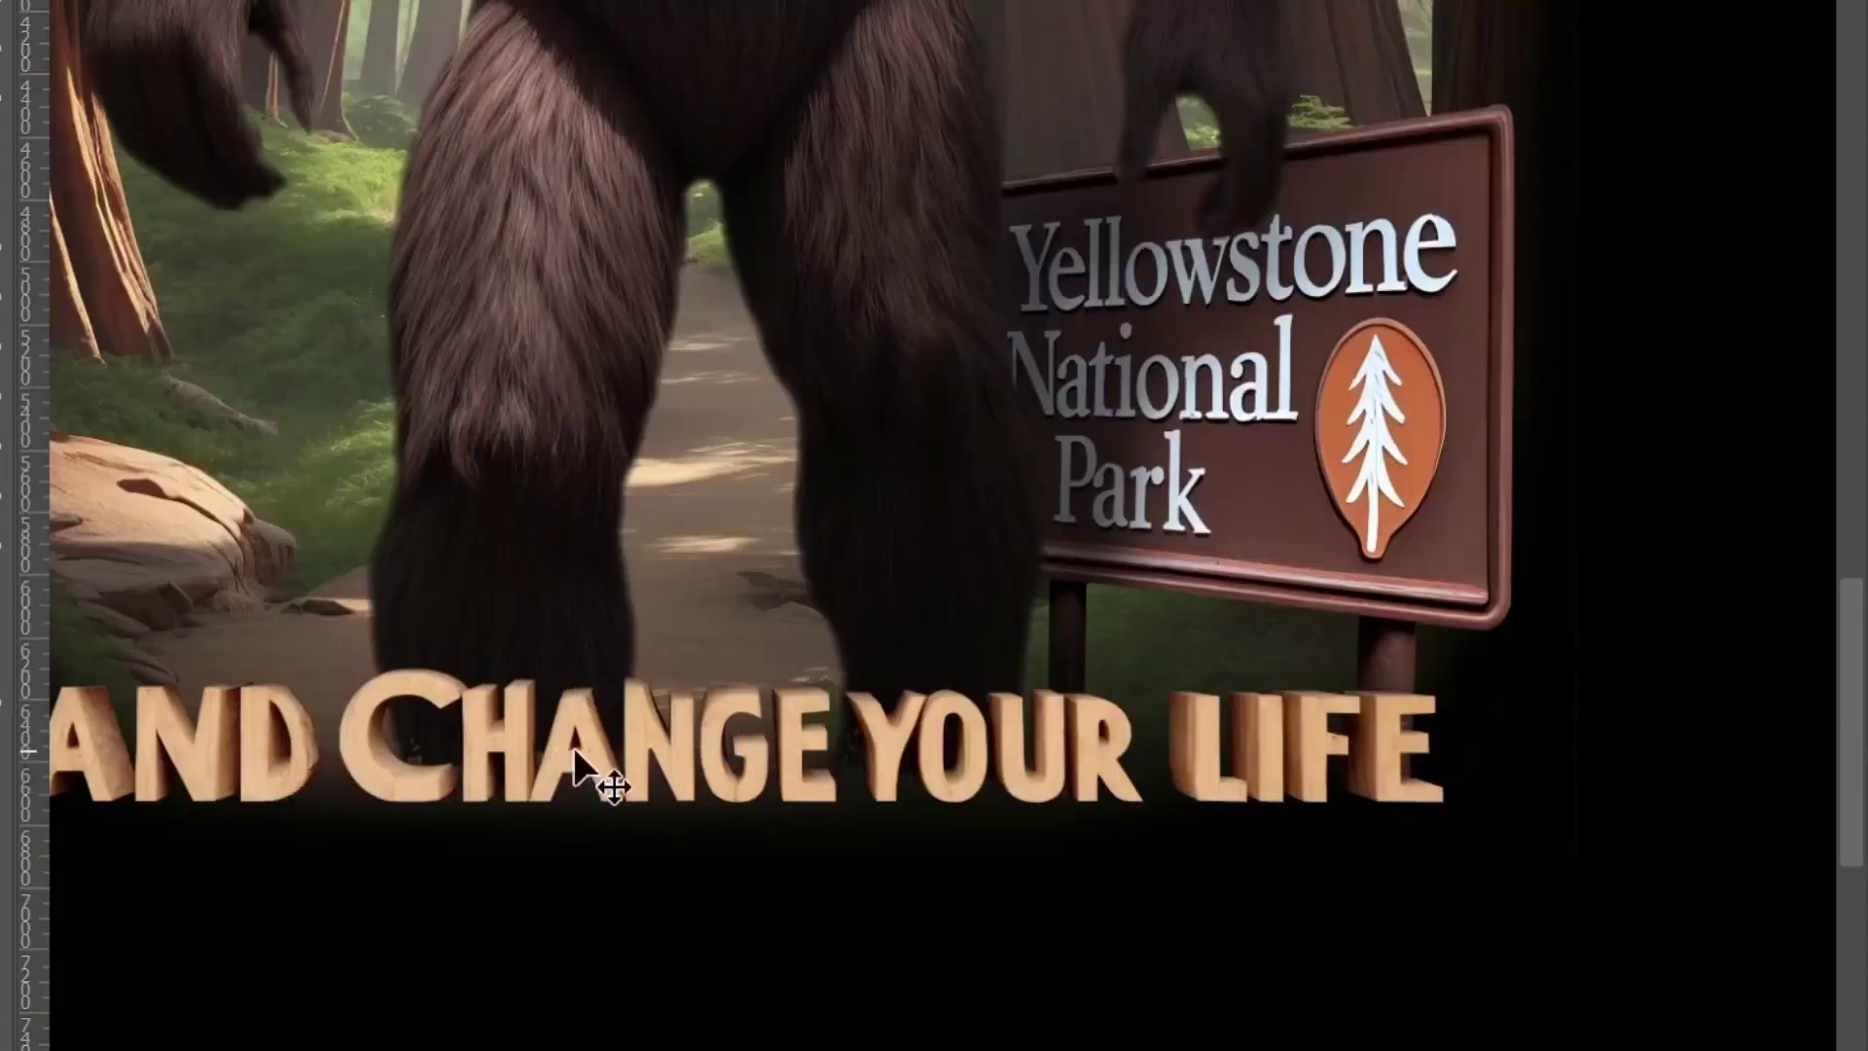
left_click_drag(989, 348, 1080, 725)
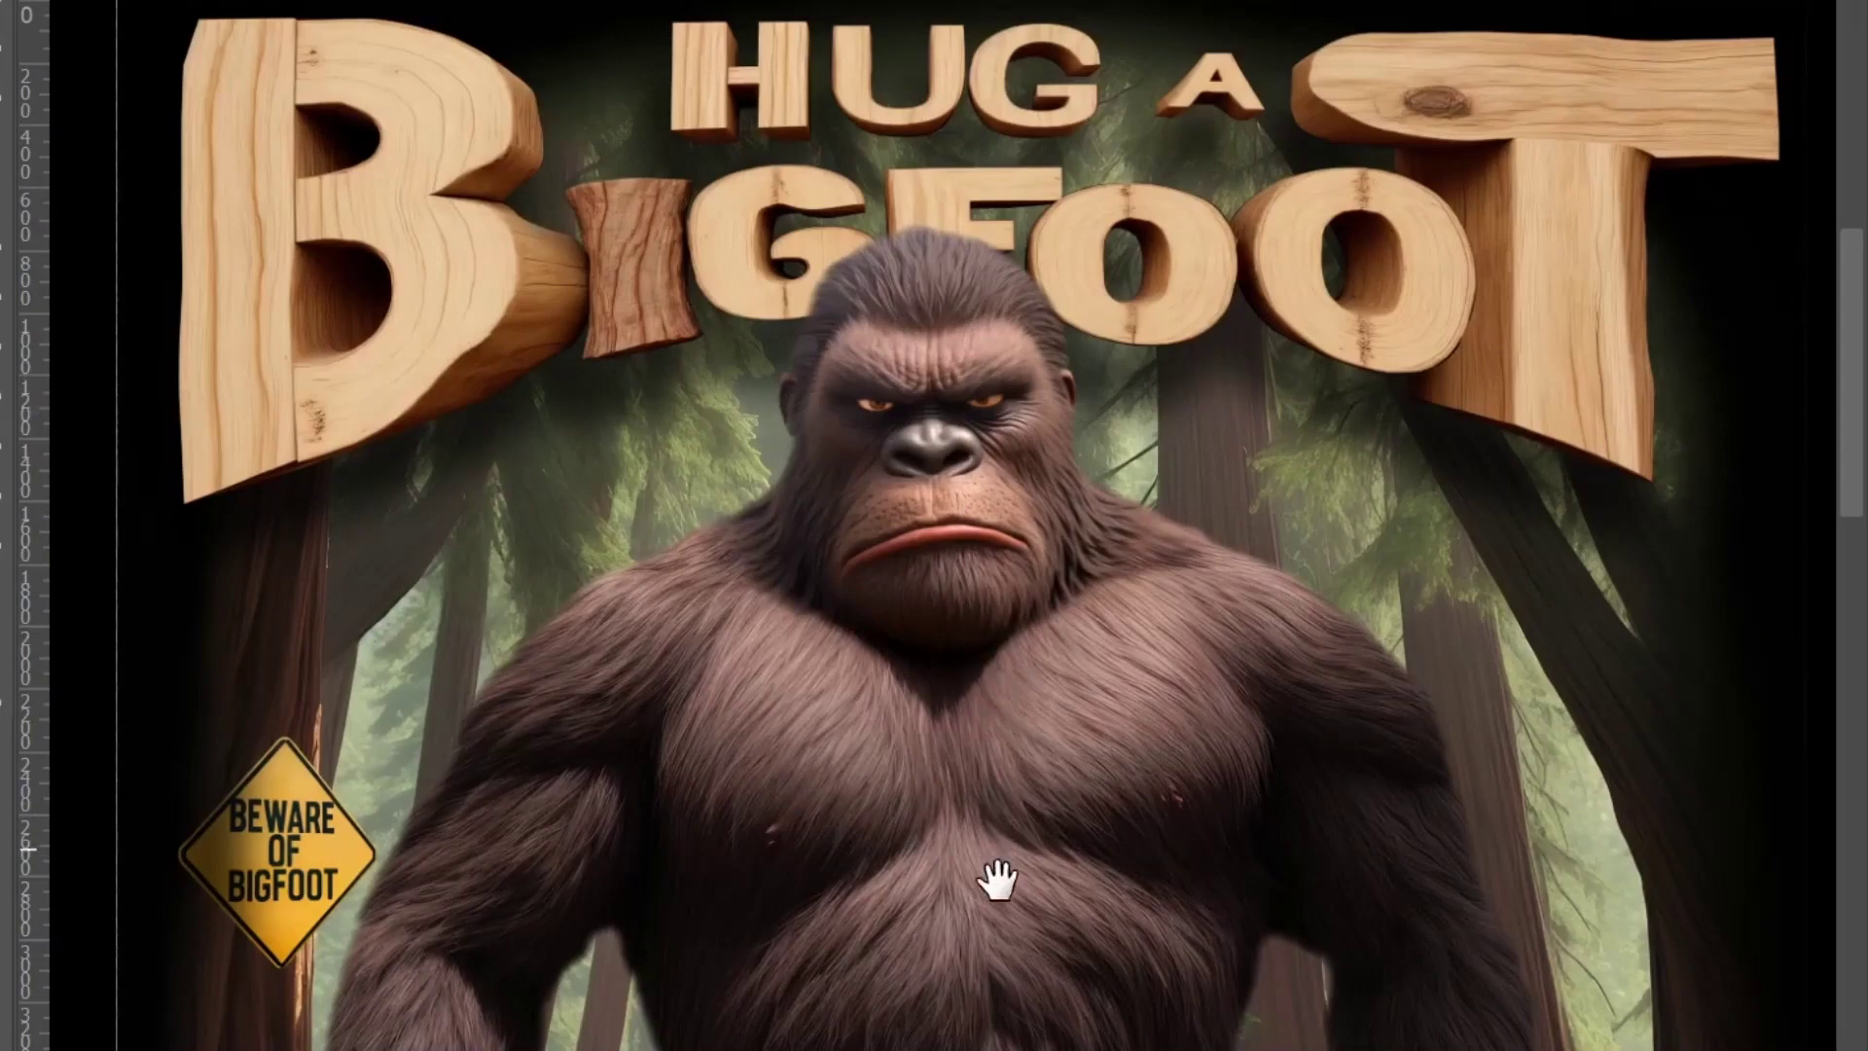
left_click_drag(996, 876, 997, 463)
left_click_drag(1264, 493, 1176, 493)
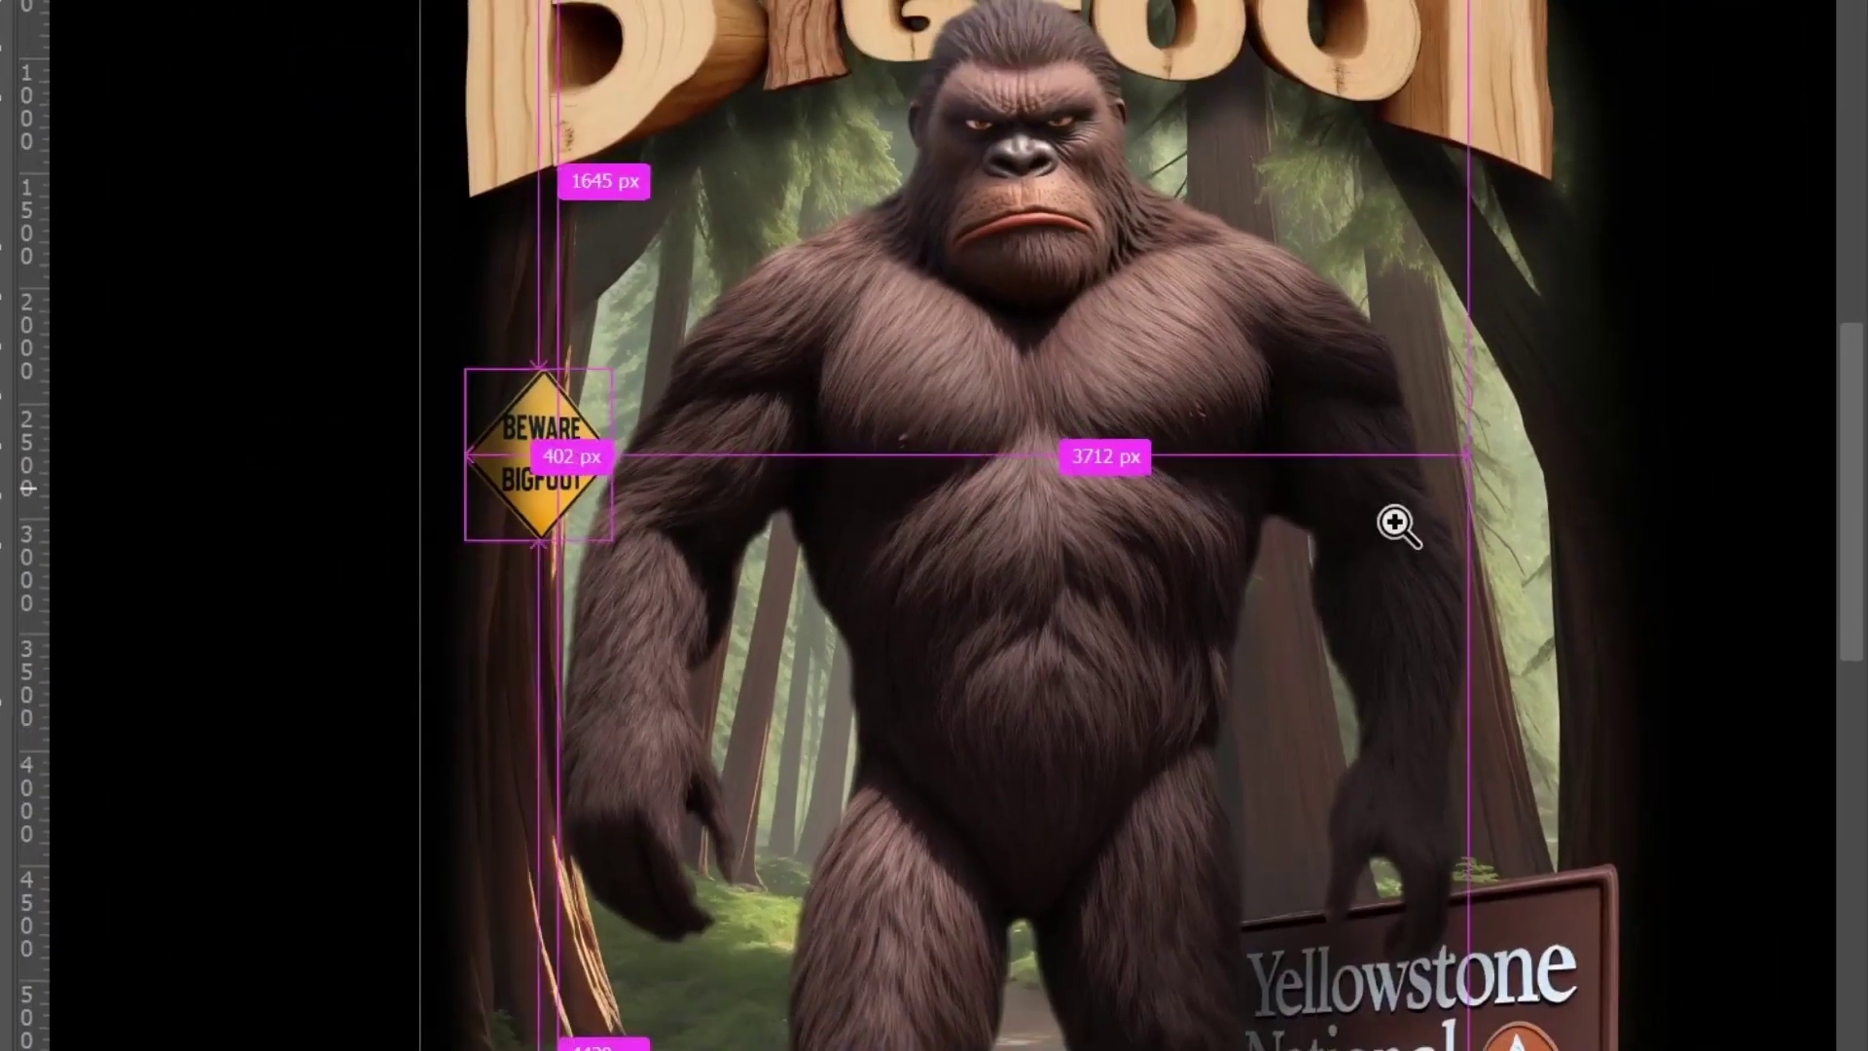
Step: Zoom in on Bigfoot's chest and face, then fit the whole poster on screen
scroll(1362, 506, "up", 2)
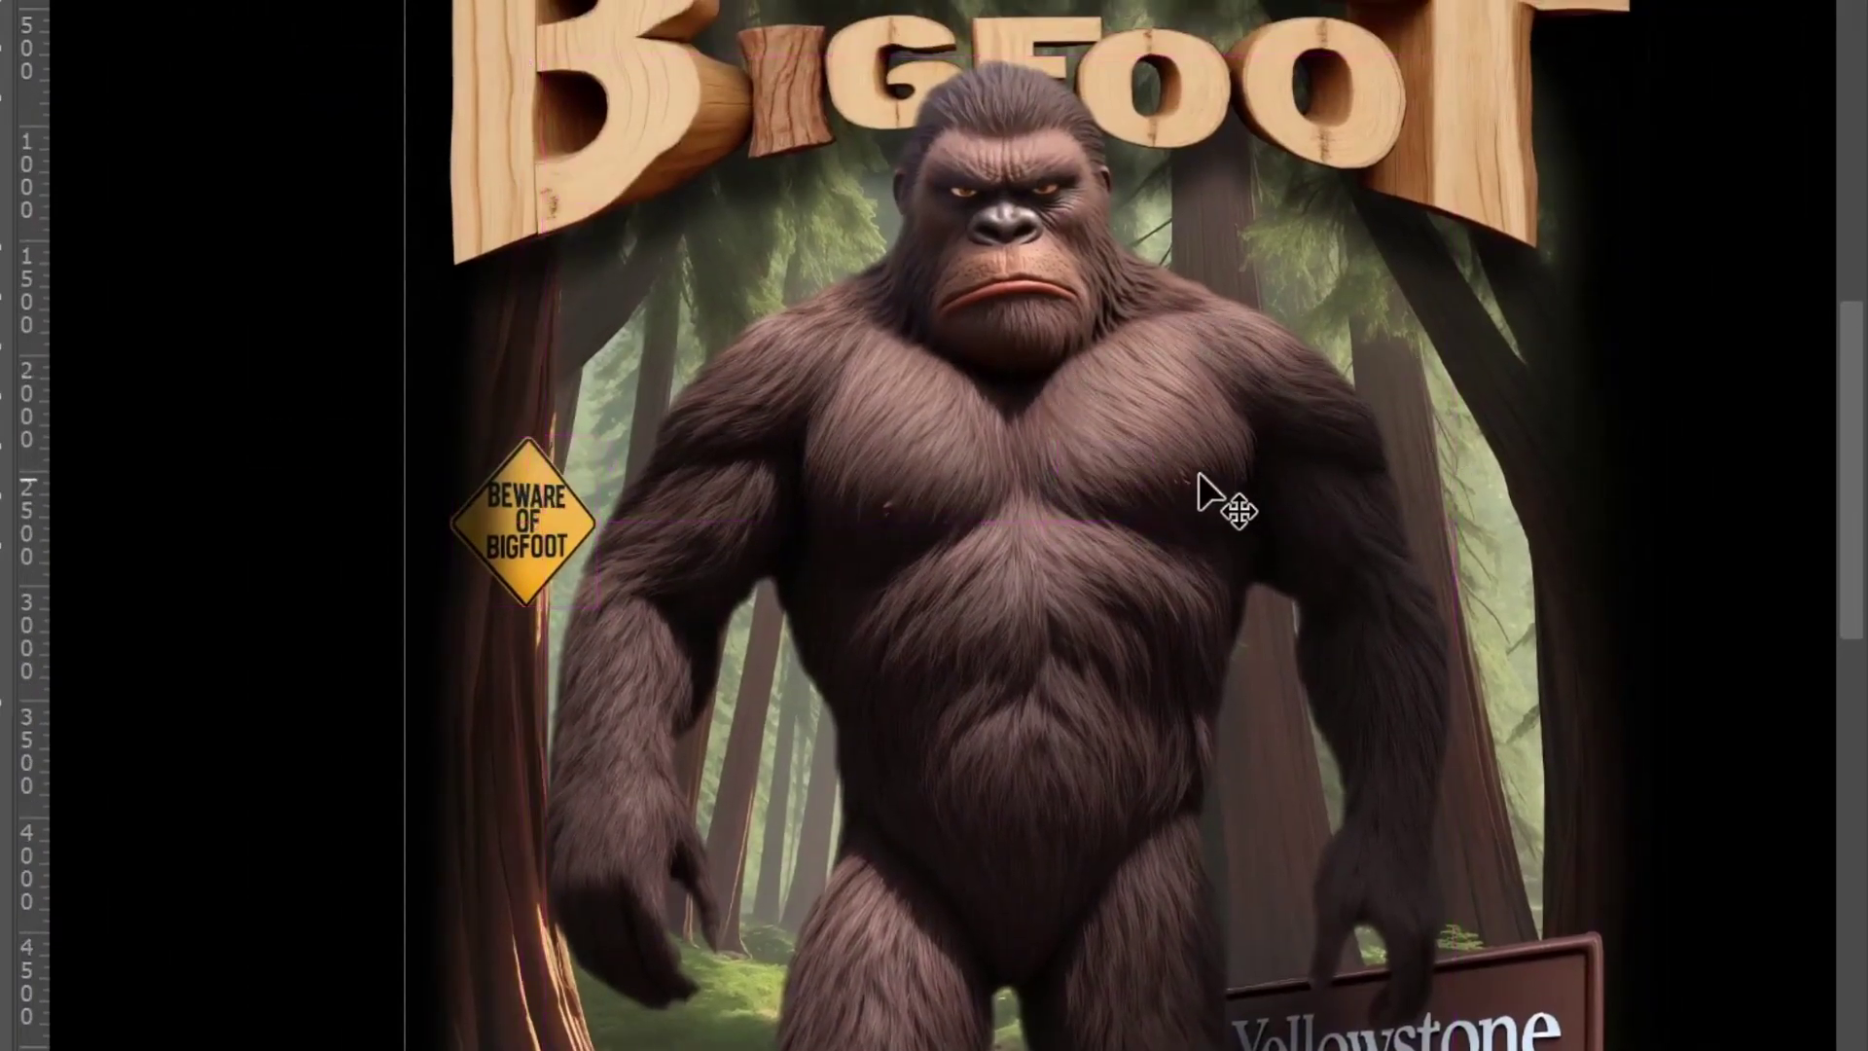
left_click_drag(1034, 334, 1112, 440)
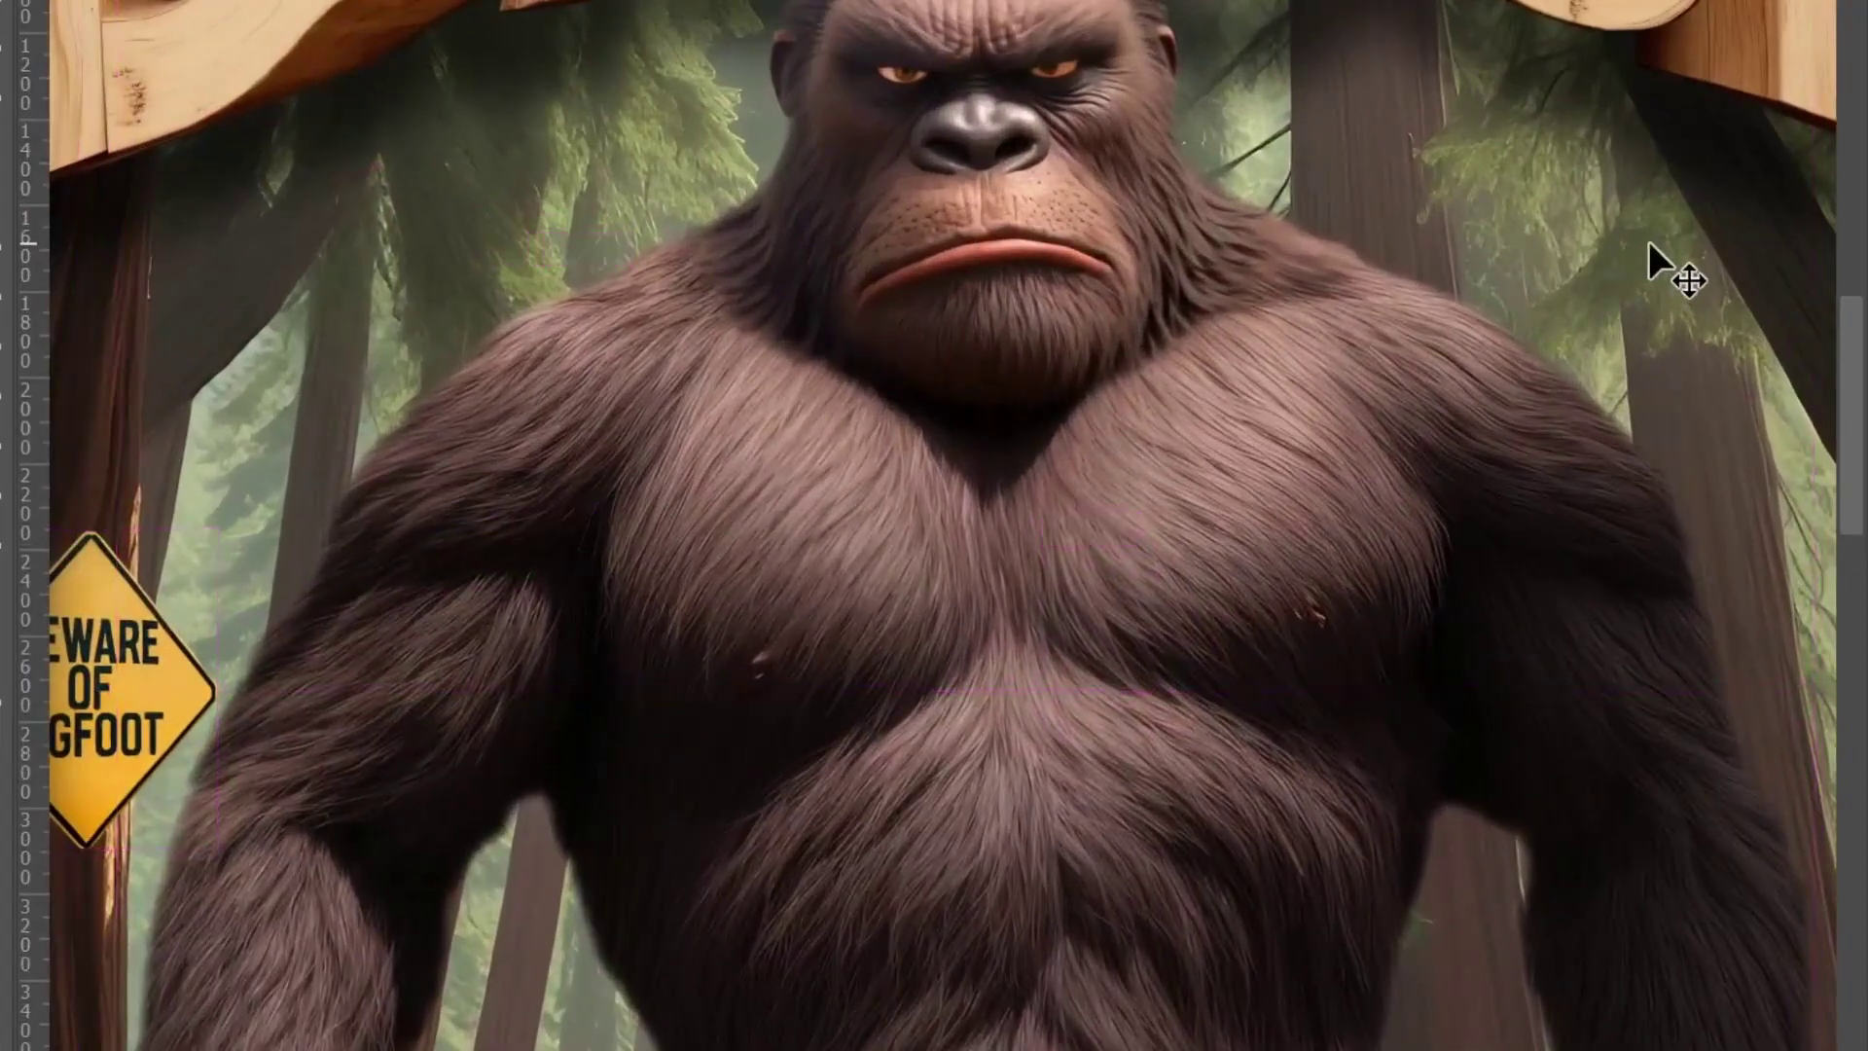
scroll(1667, 321, "up", 3)
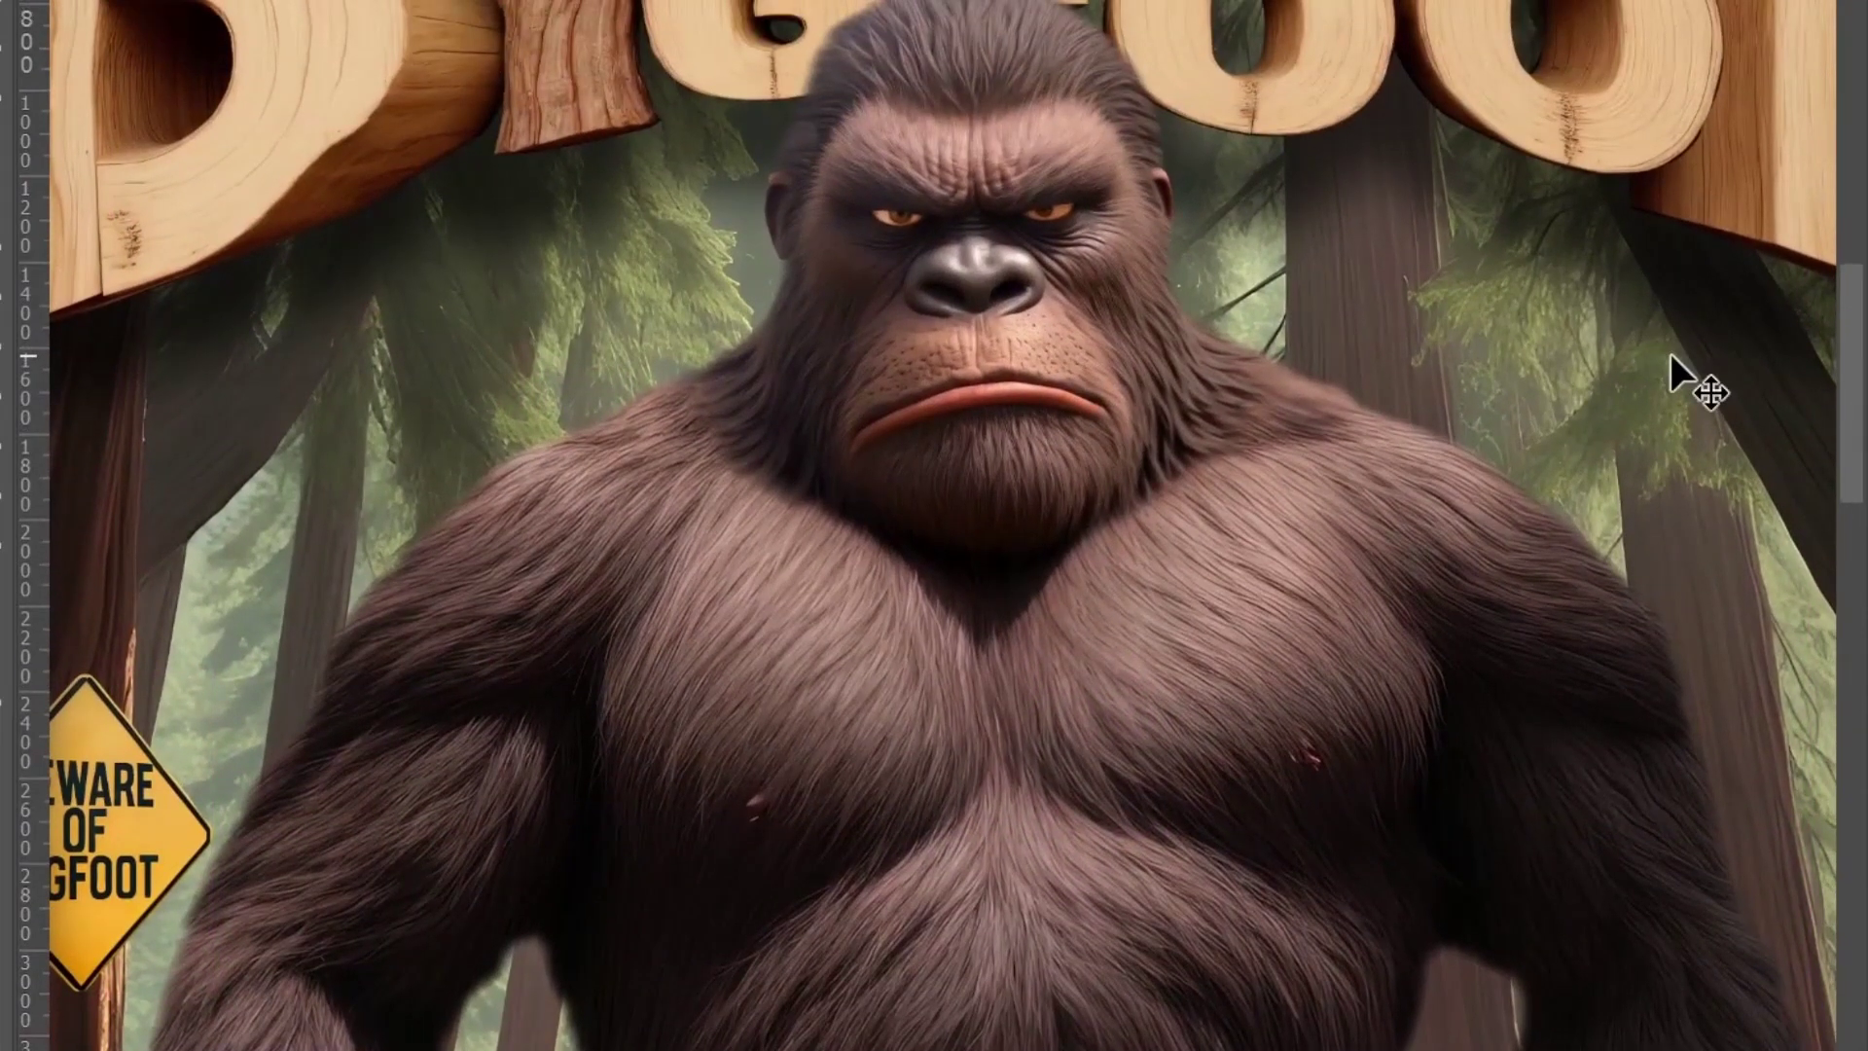
scroll(1671, 357, "down", 3)
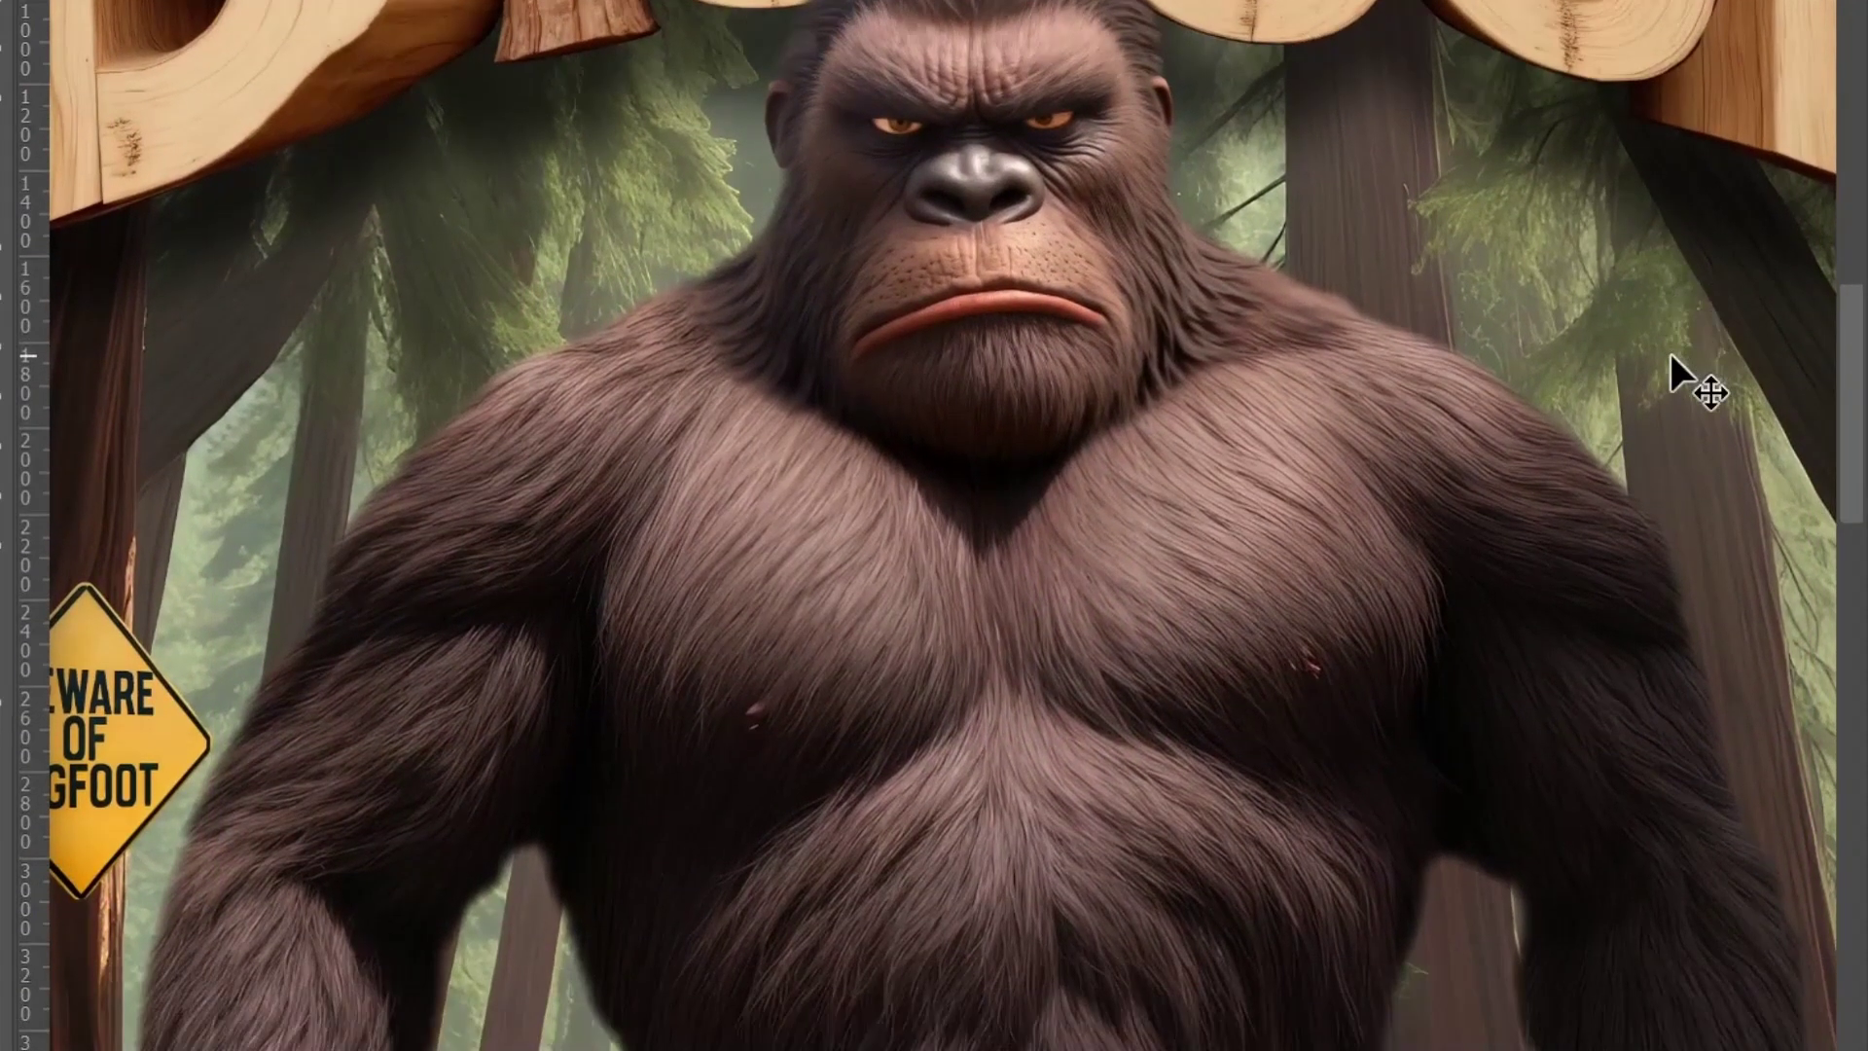
scroll(1671, 358, "down", 3)
scroll(1671, 353, "up", 1)
scroll(1672, 353, "down", 3)
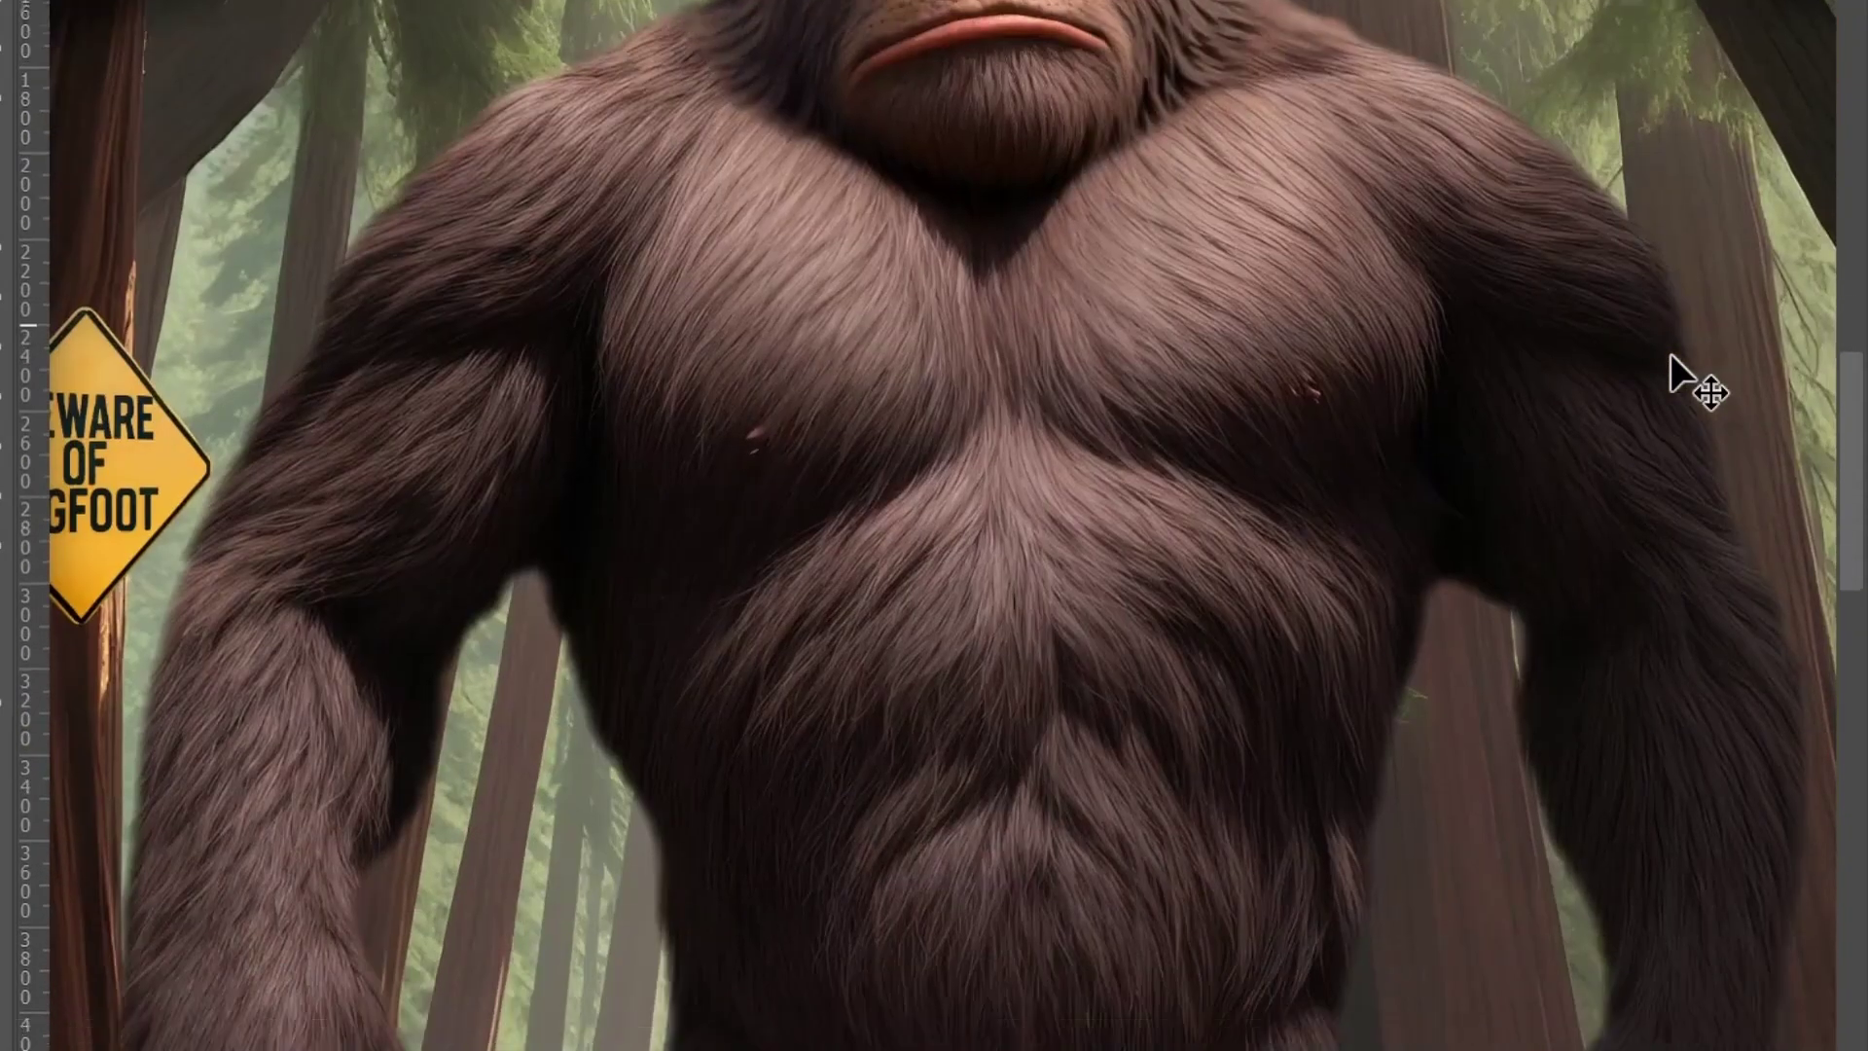
scroll(1671, 354, "down", 3)
scroll(1671, 353, "down", 3)
scroll(1671, 354, "down", 3)
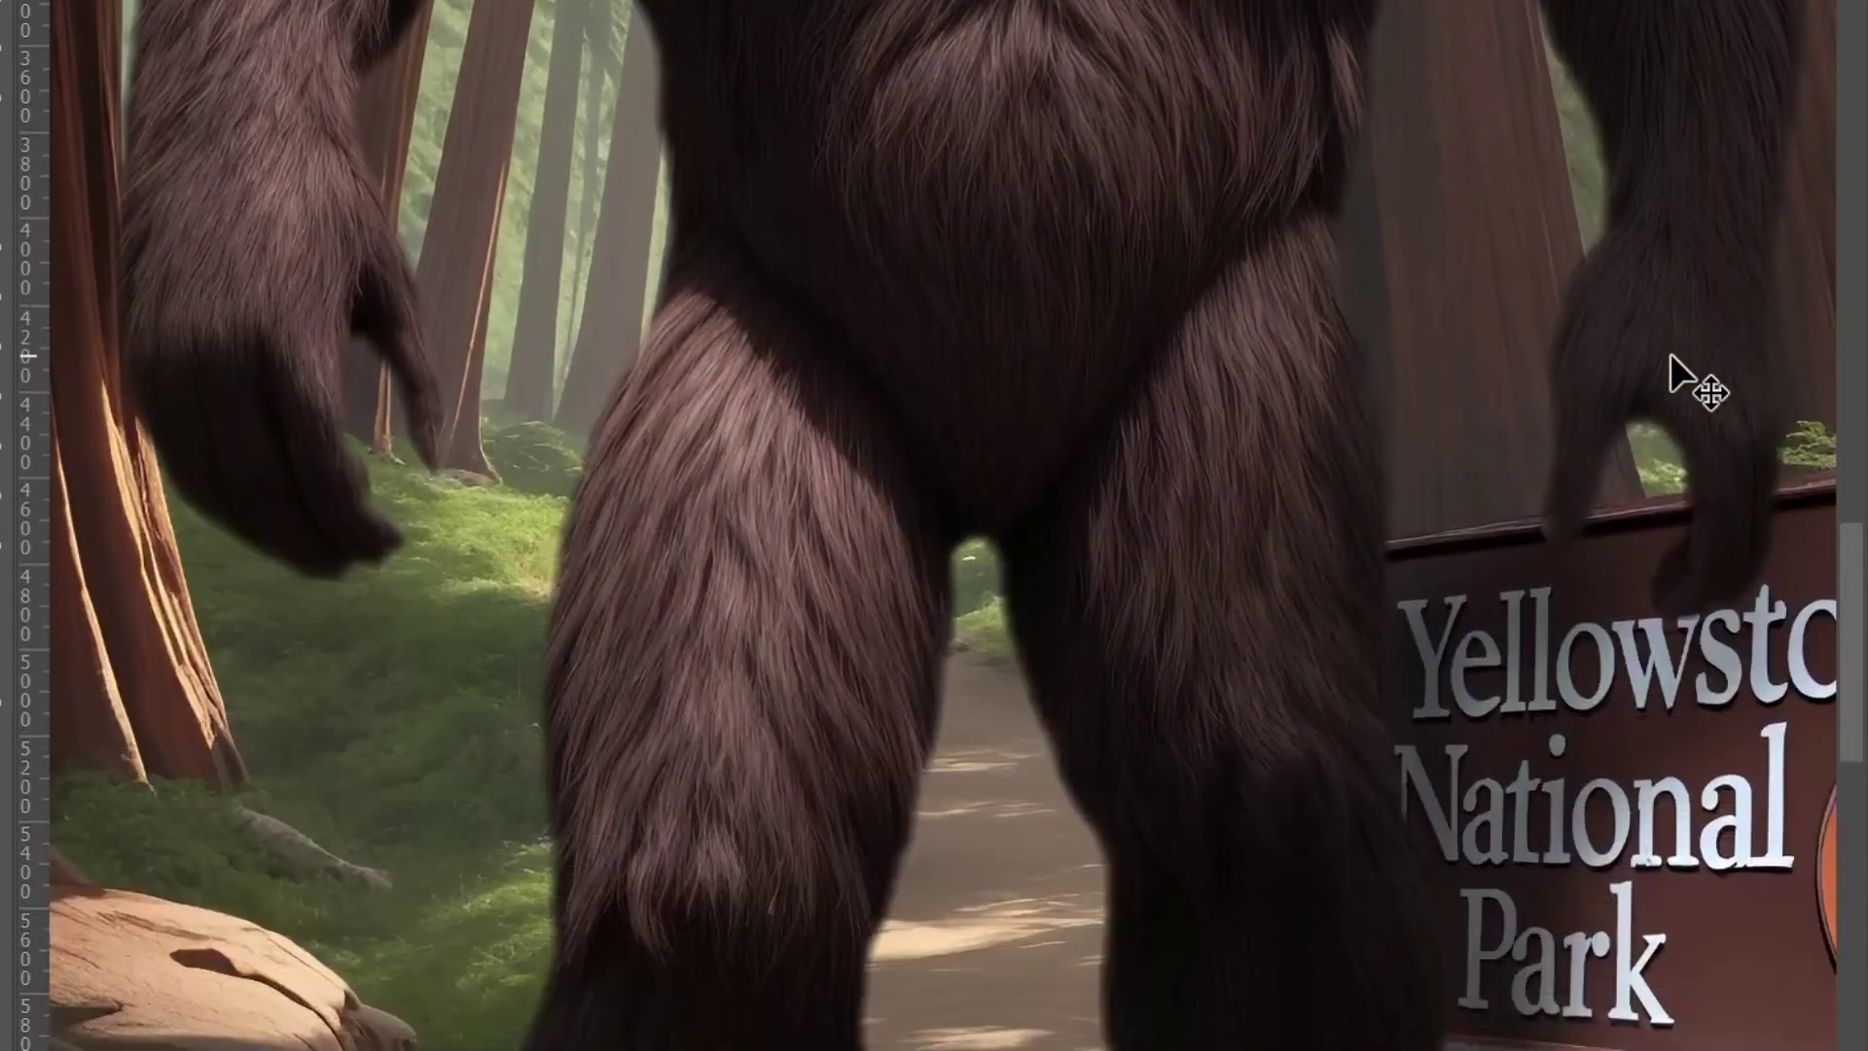
key("ctrl+0")
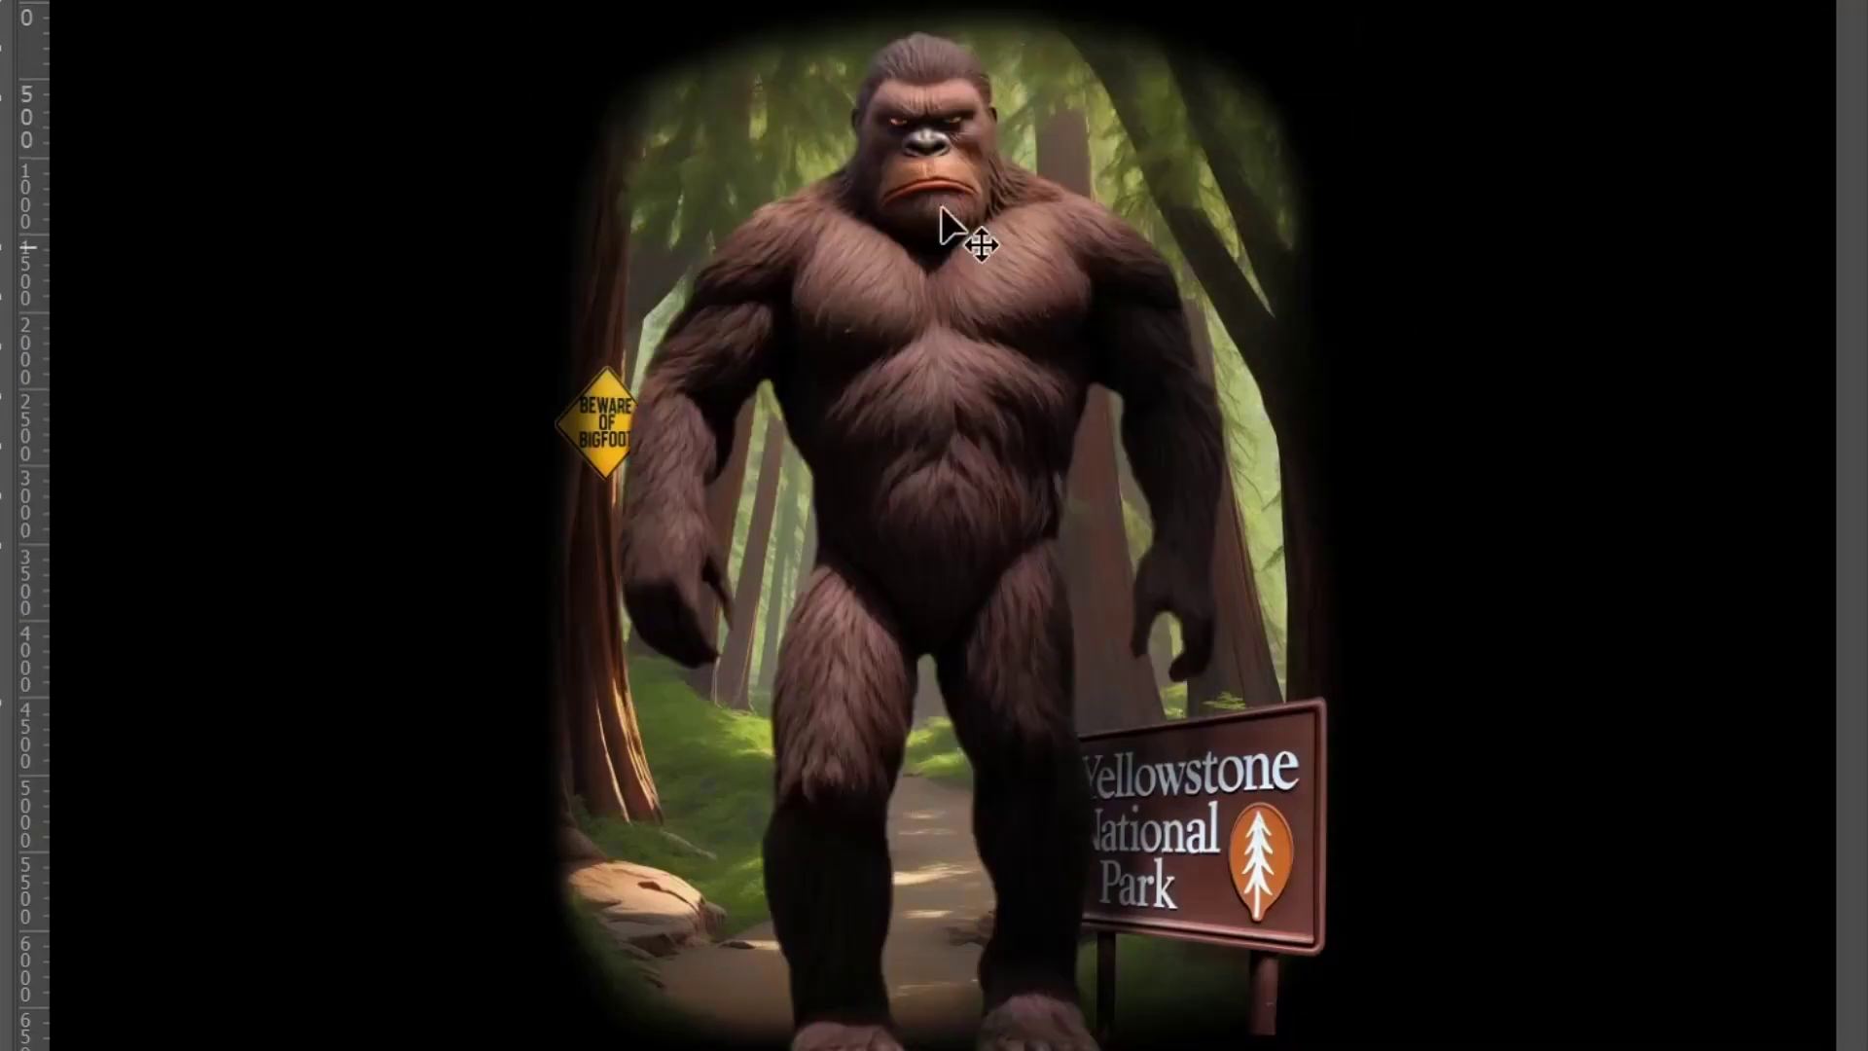
Step: Inspect the halftone dots up close and confirm the poster measures 5400 × 6900 px
left_click_drag(832, 329, 1066, 472)
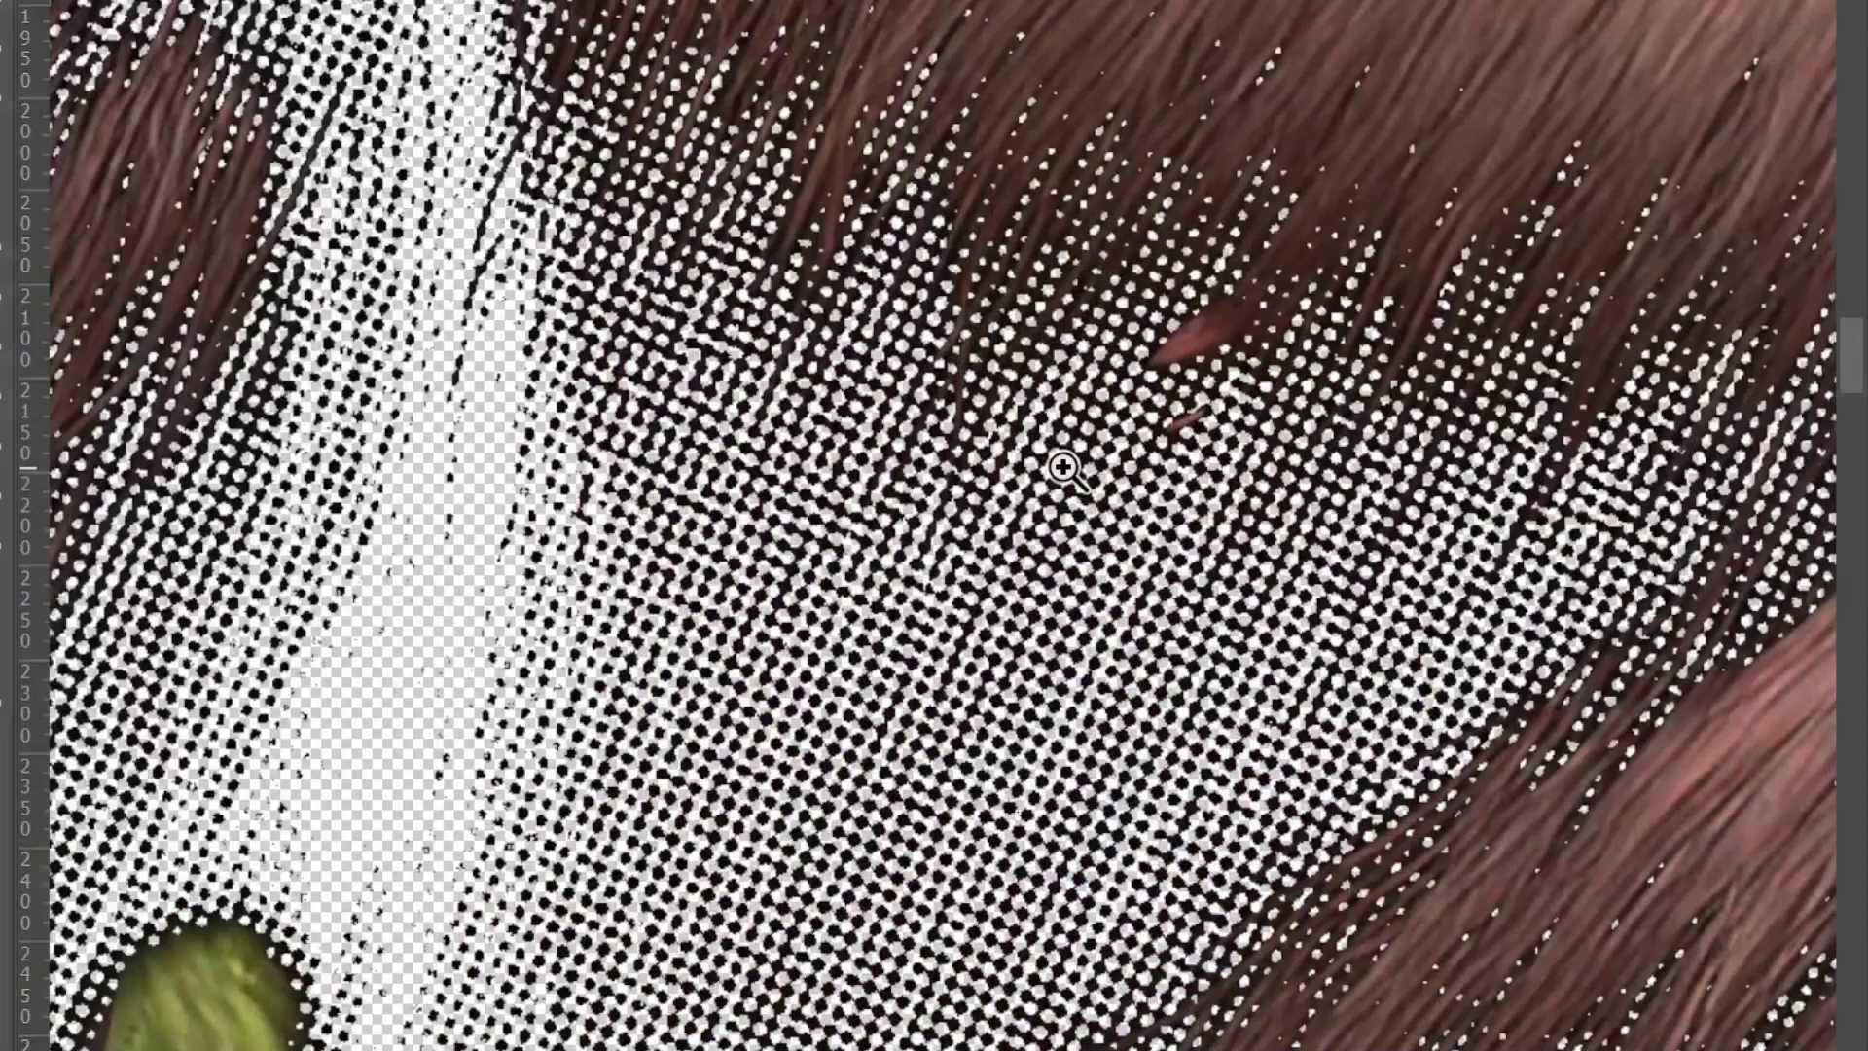
mouse_move(1199, 416)
left_mouse_down()
mouse_move(1080, 420)
mouse_move(1037, 398)
left_mouse_up()
key("ctrl+alt+i")
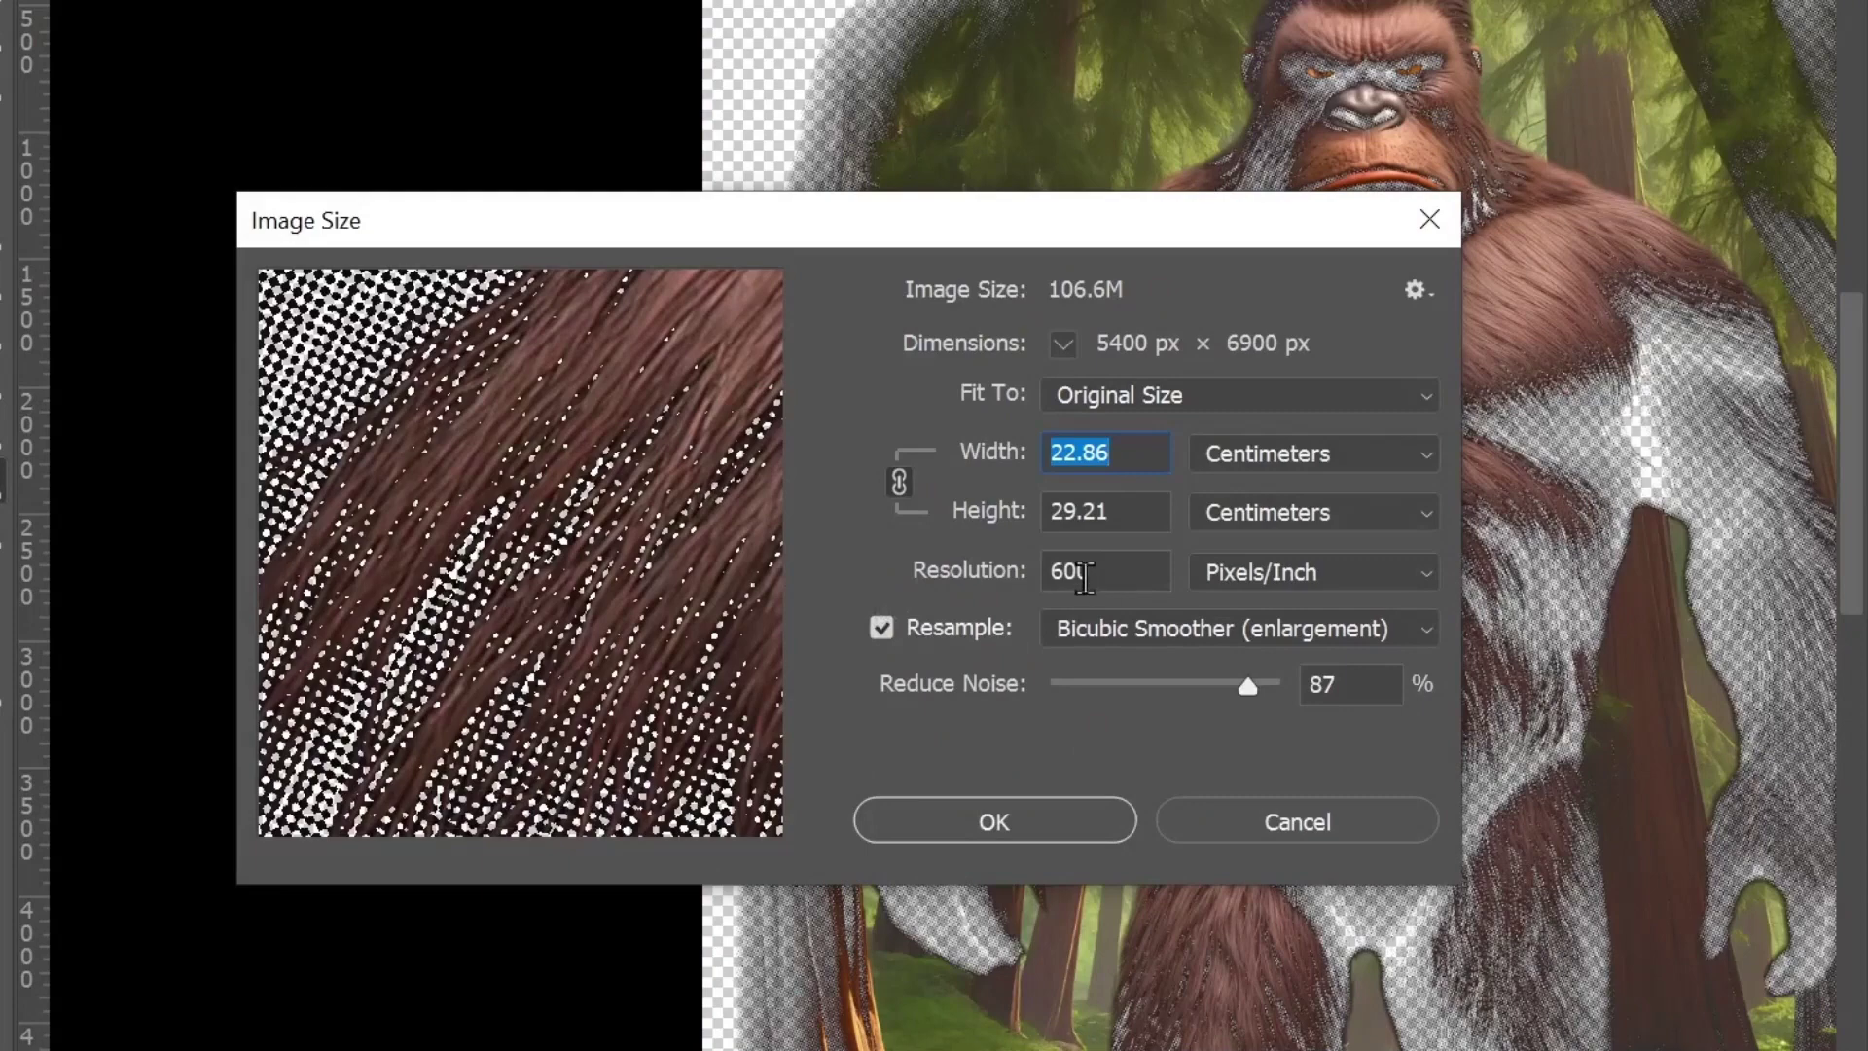
left_click(1426, 231)
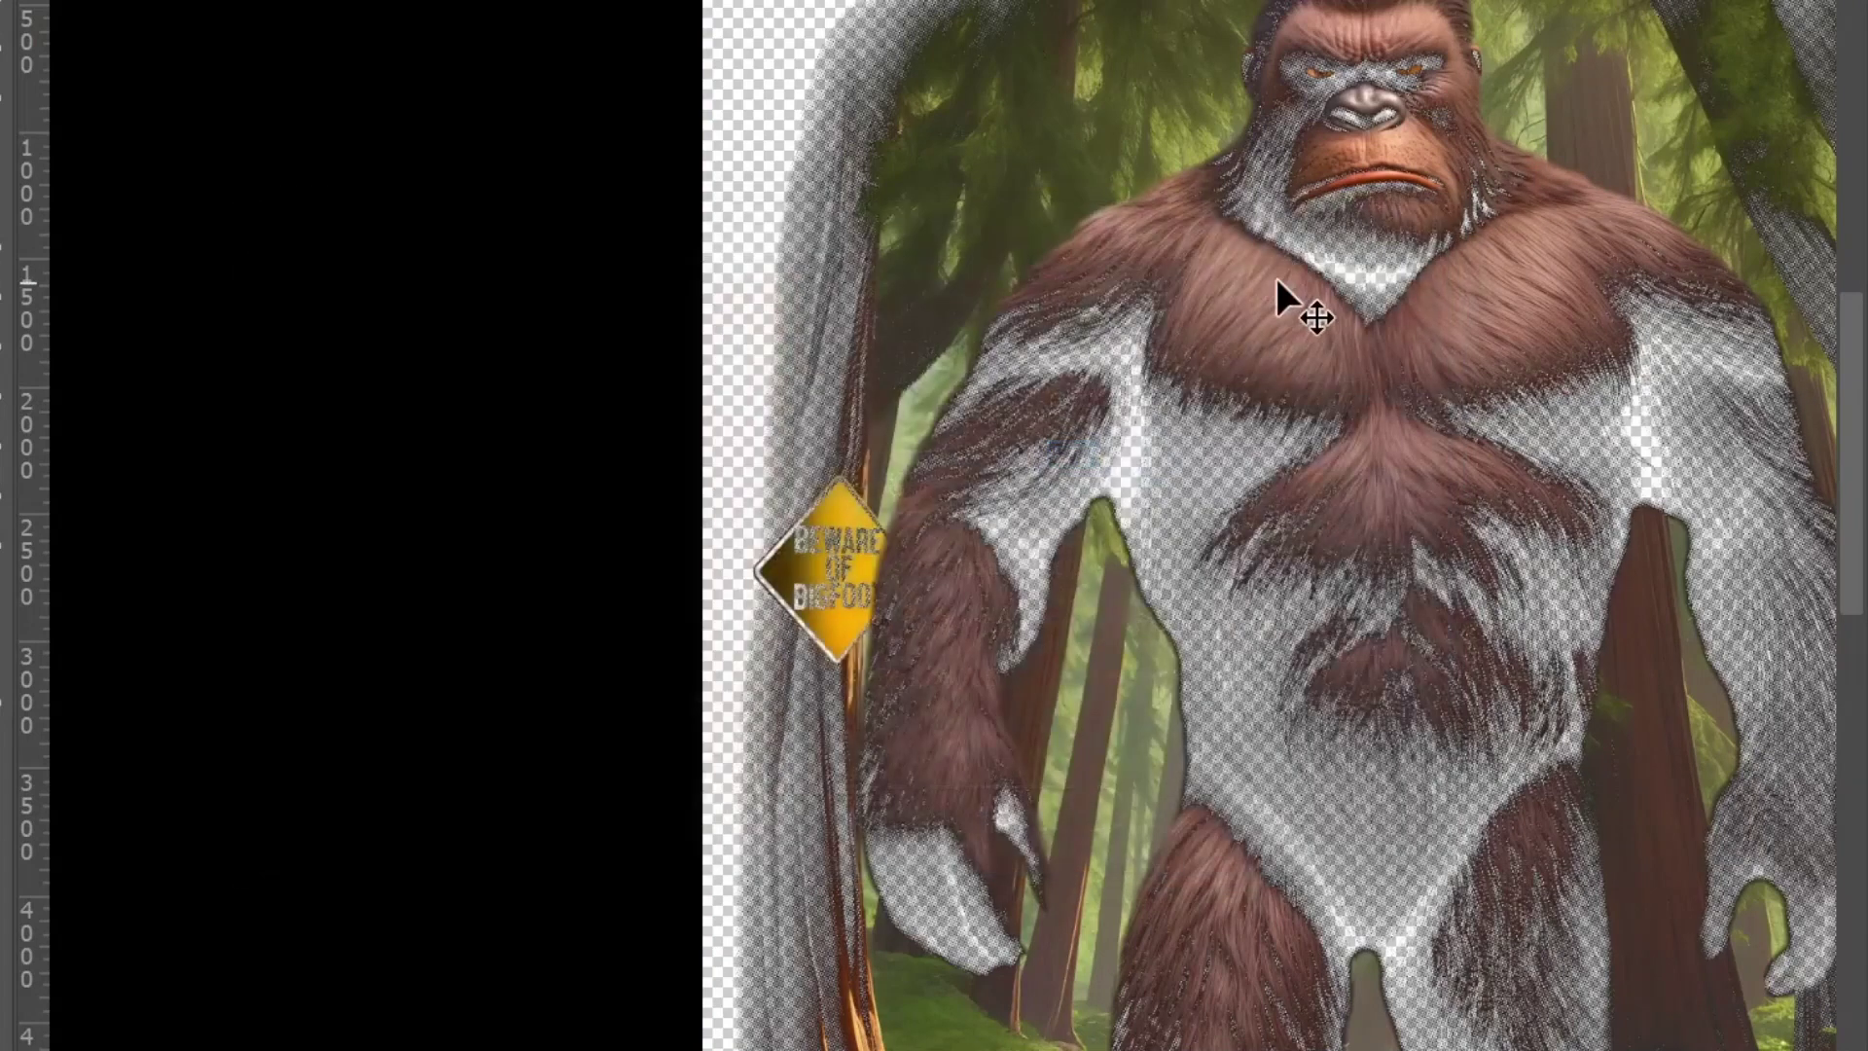
Step: Zoom and pan across Bigfoot's chest, nose, eyes and brow, then fit the image
key("z")
mouse_move(1175, 433)
left_mouse_down()
mouse_move(1319, 559)
mouse_move(1143, 399)
mouse_move(866, 721)
left_mouse_up()
scroll(918, 325, "up", 2)
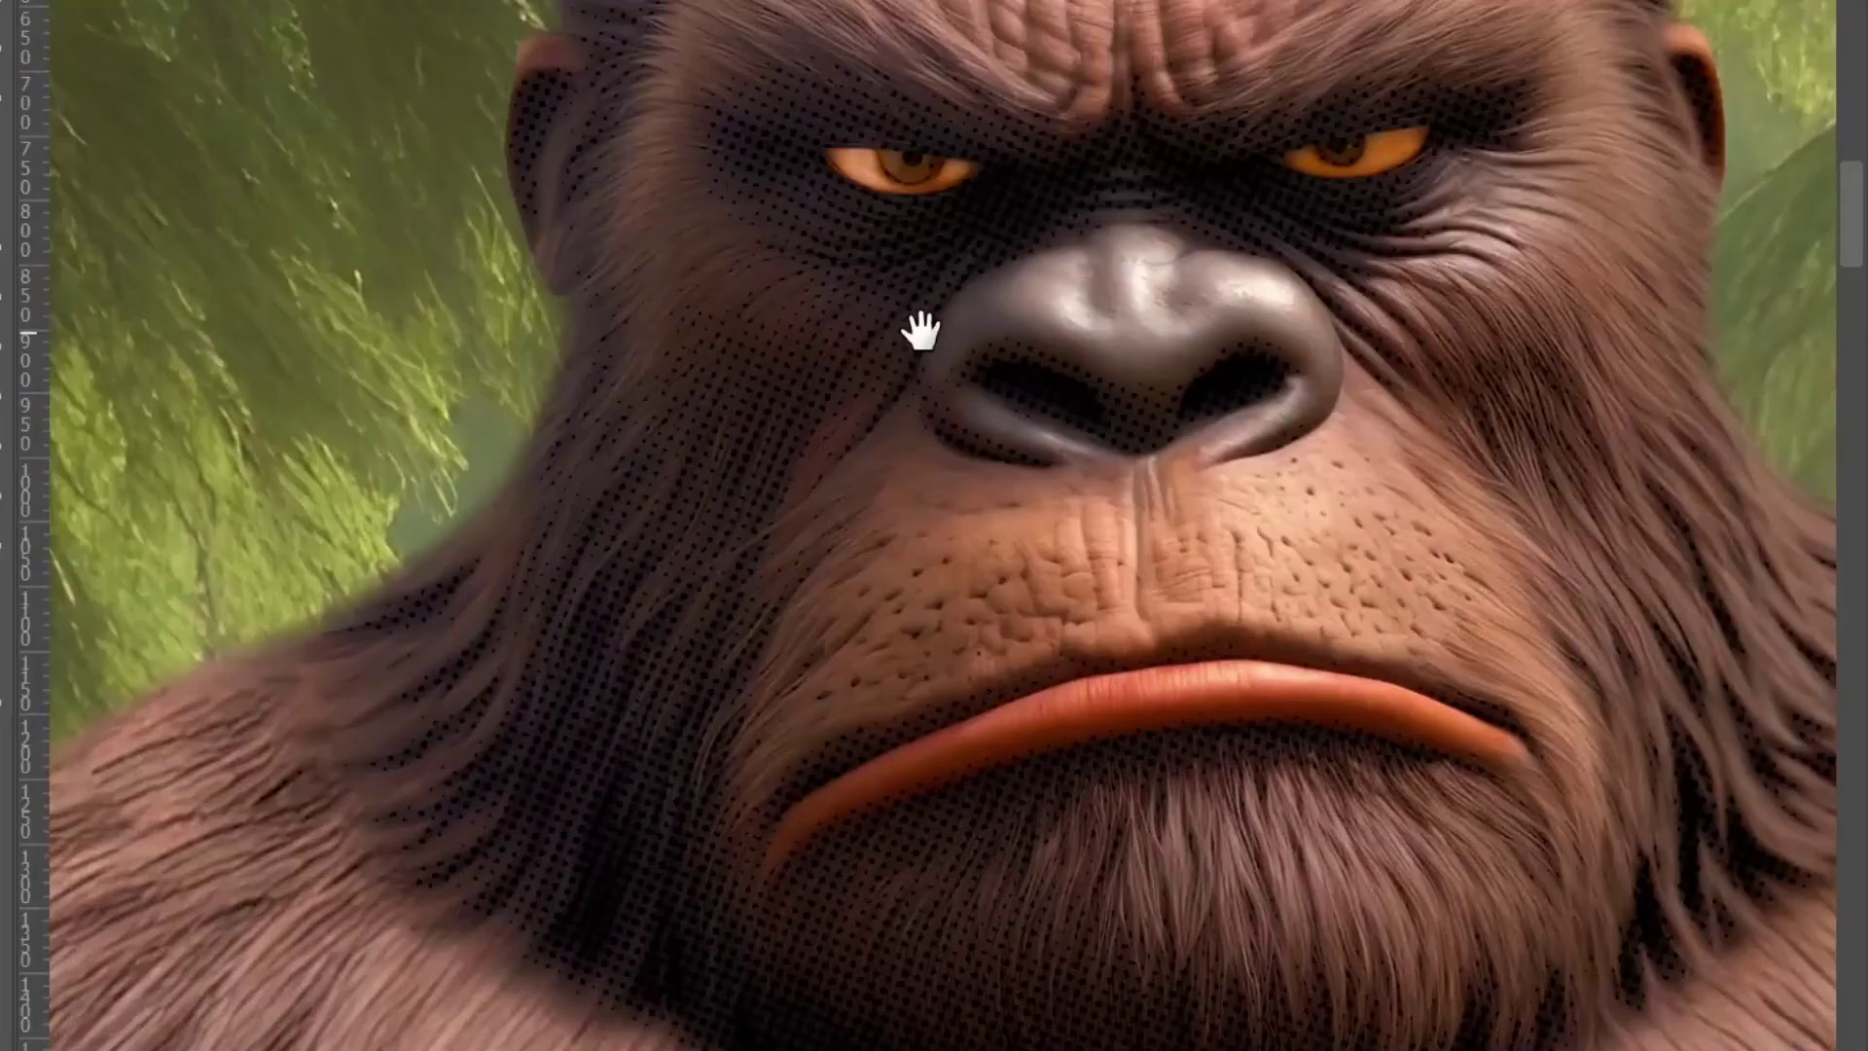
left_click_drag(917, 325, 817, 482)
left_click_drag(1321, 375, 1147, 405)
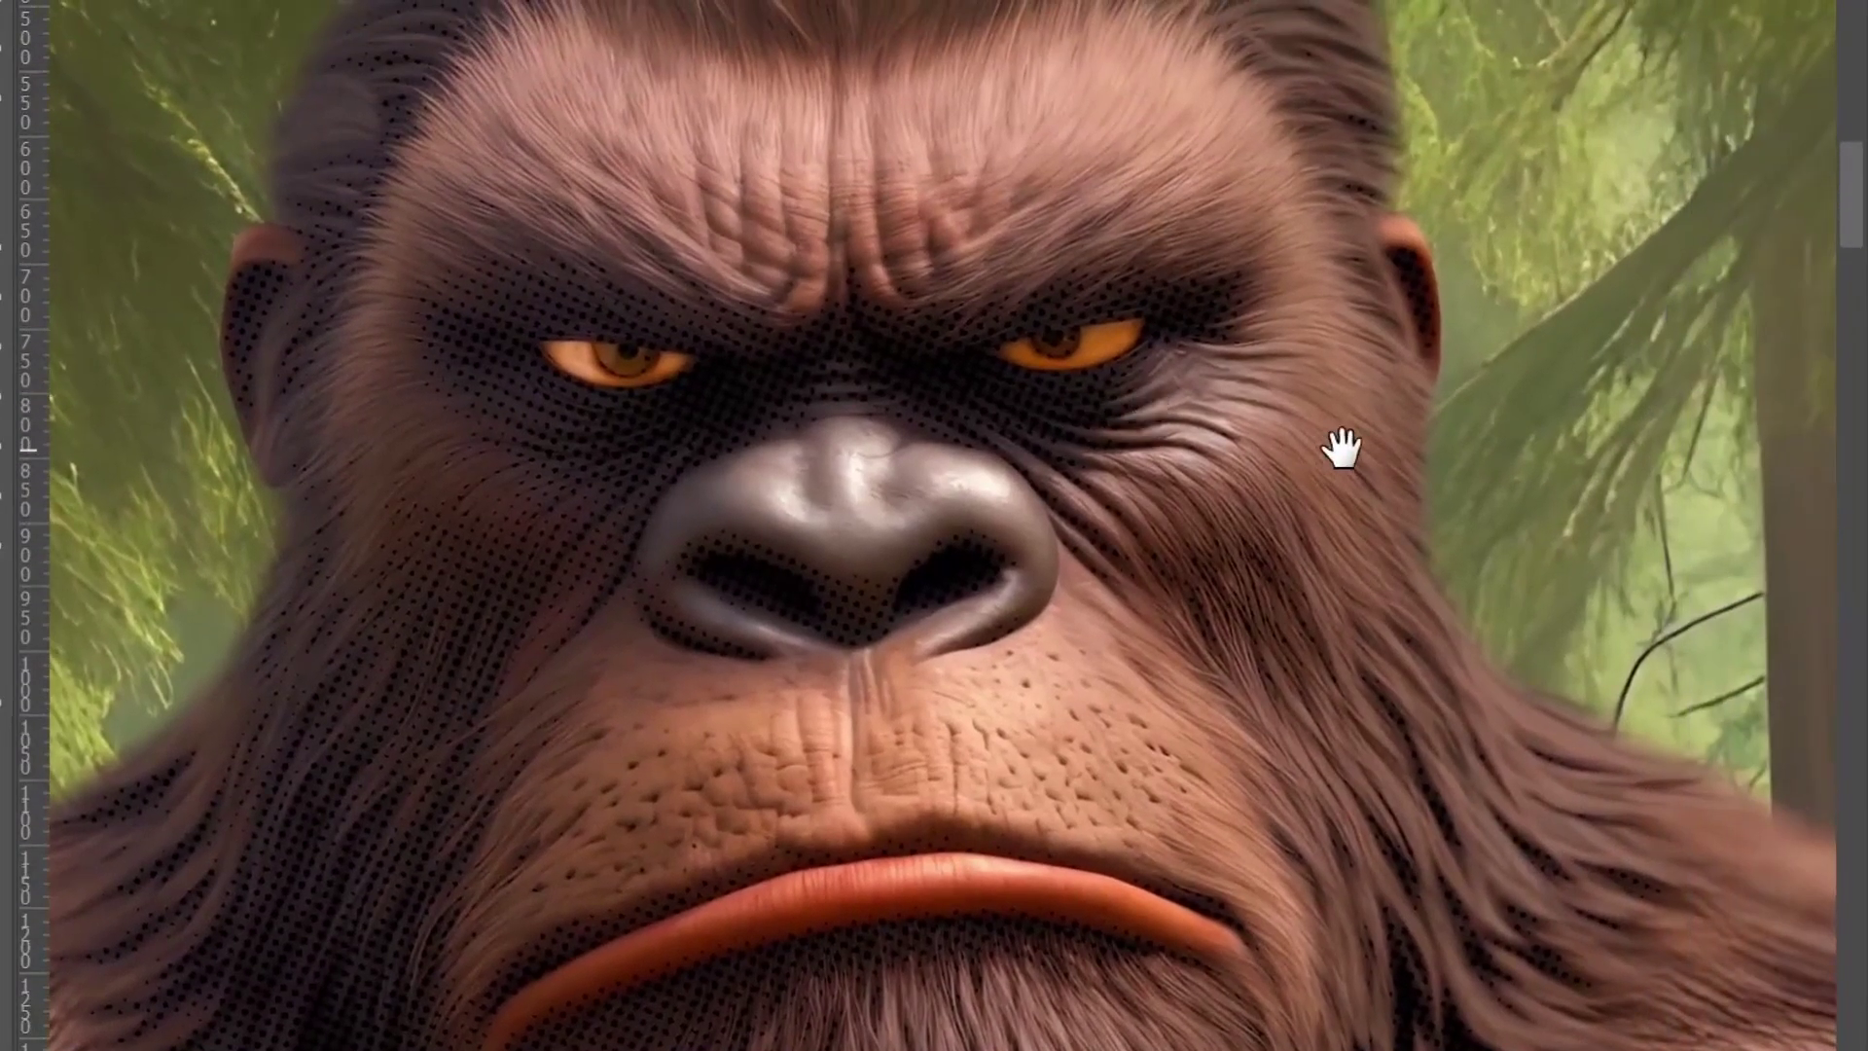
left_click_drag(1342, 446, 1248, 631)
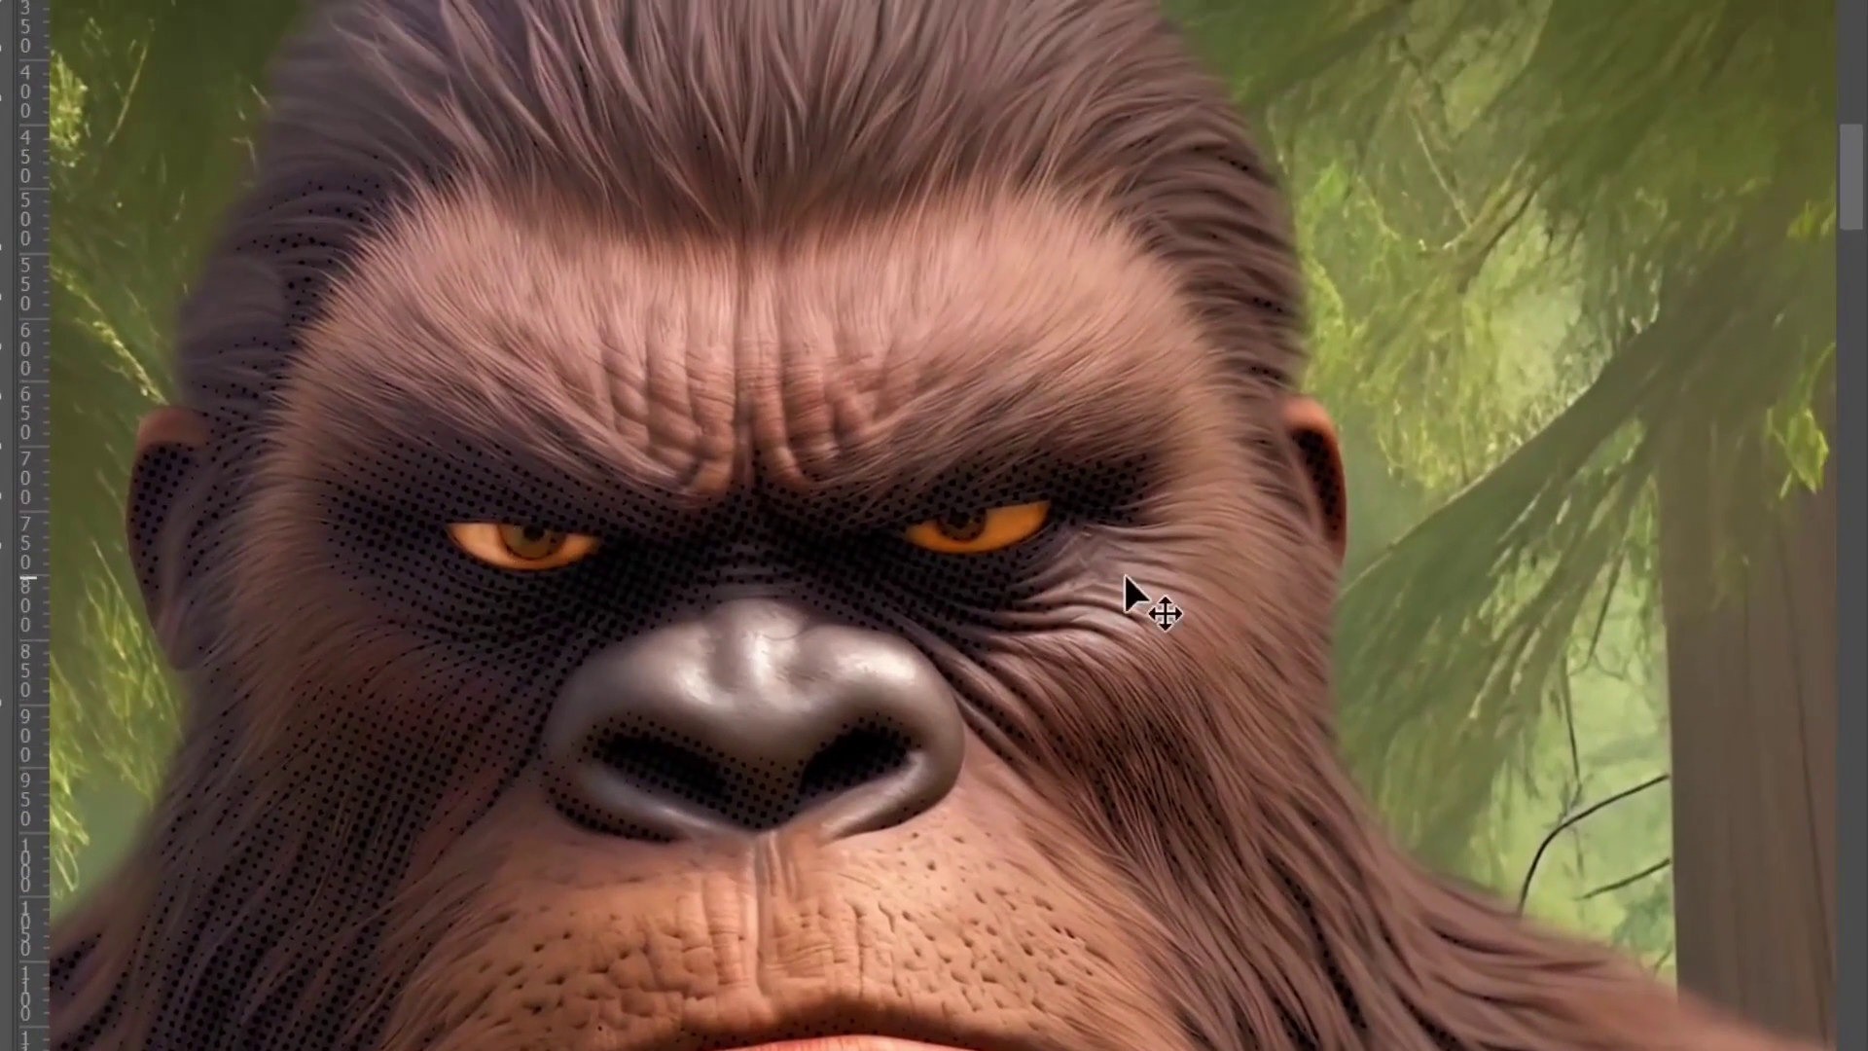
key("ctrl+0")
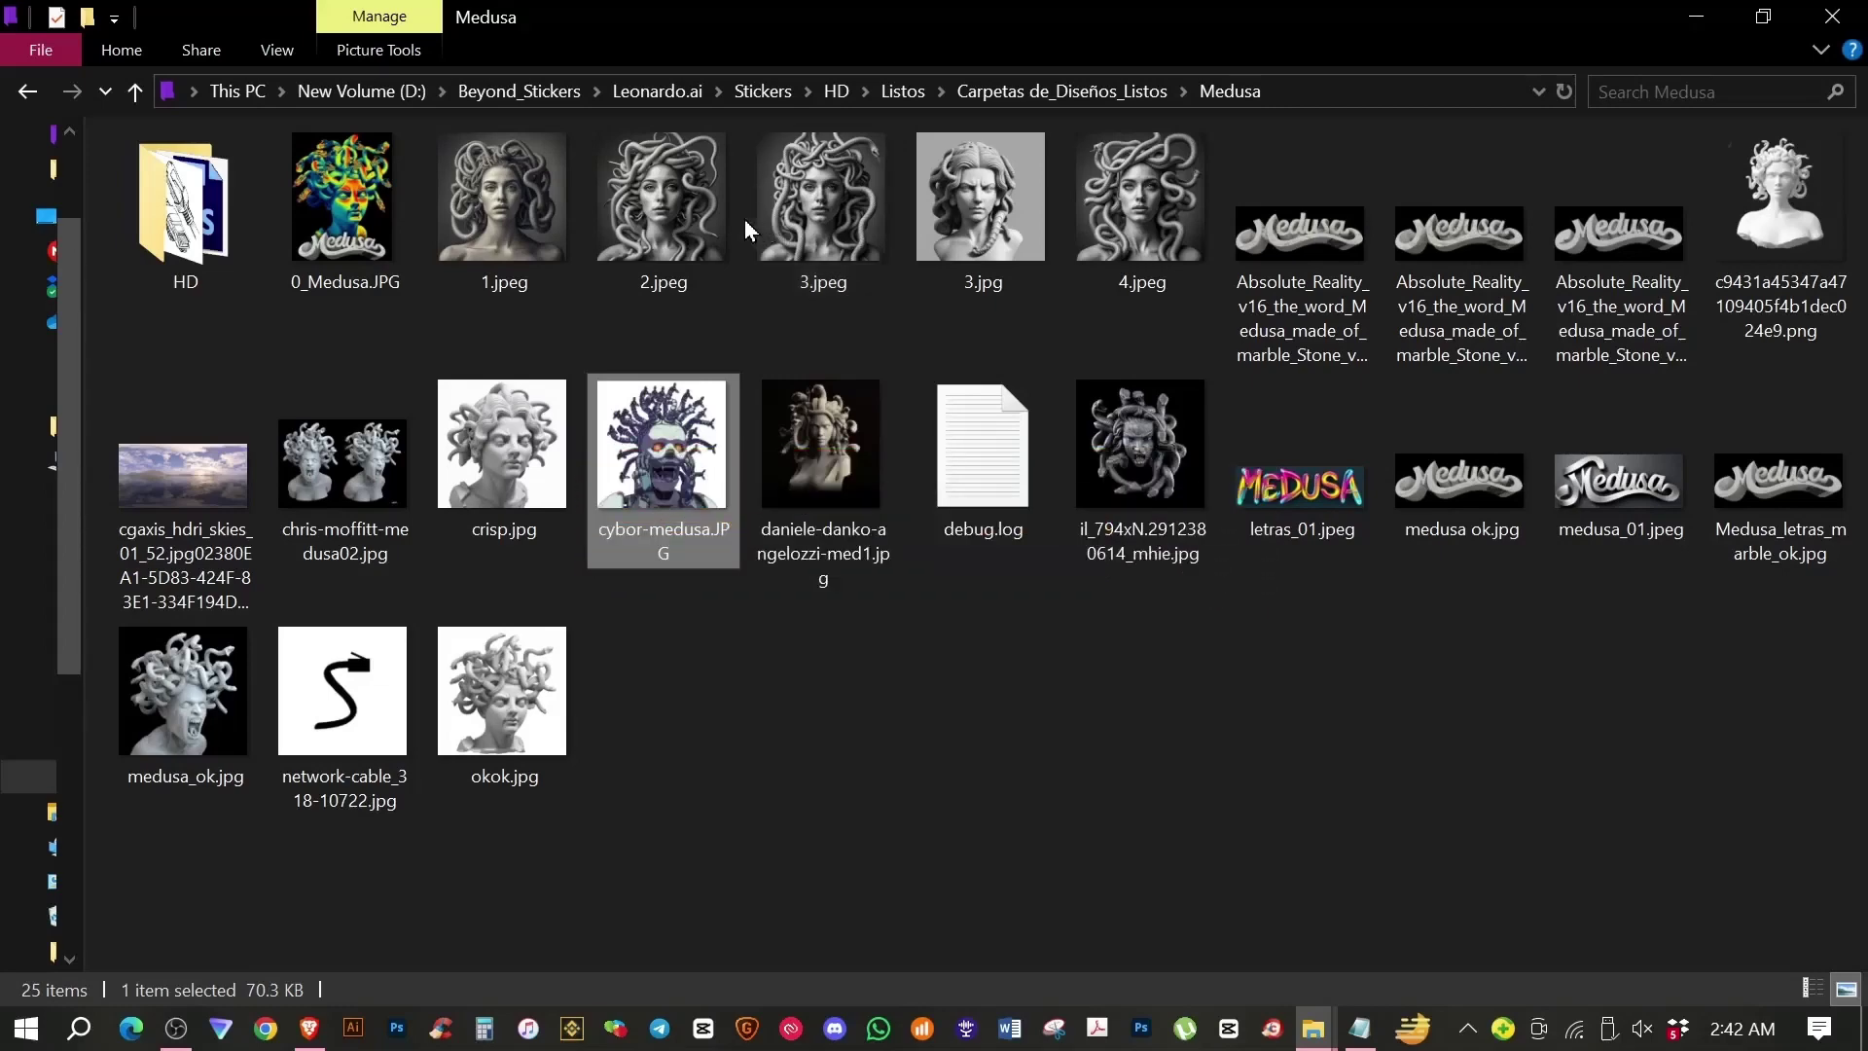
Step: View the Medusa bust references 1.jpeg through 3.jpg, then close Photos
double_click(505, 178)
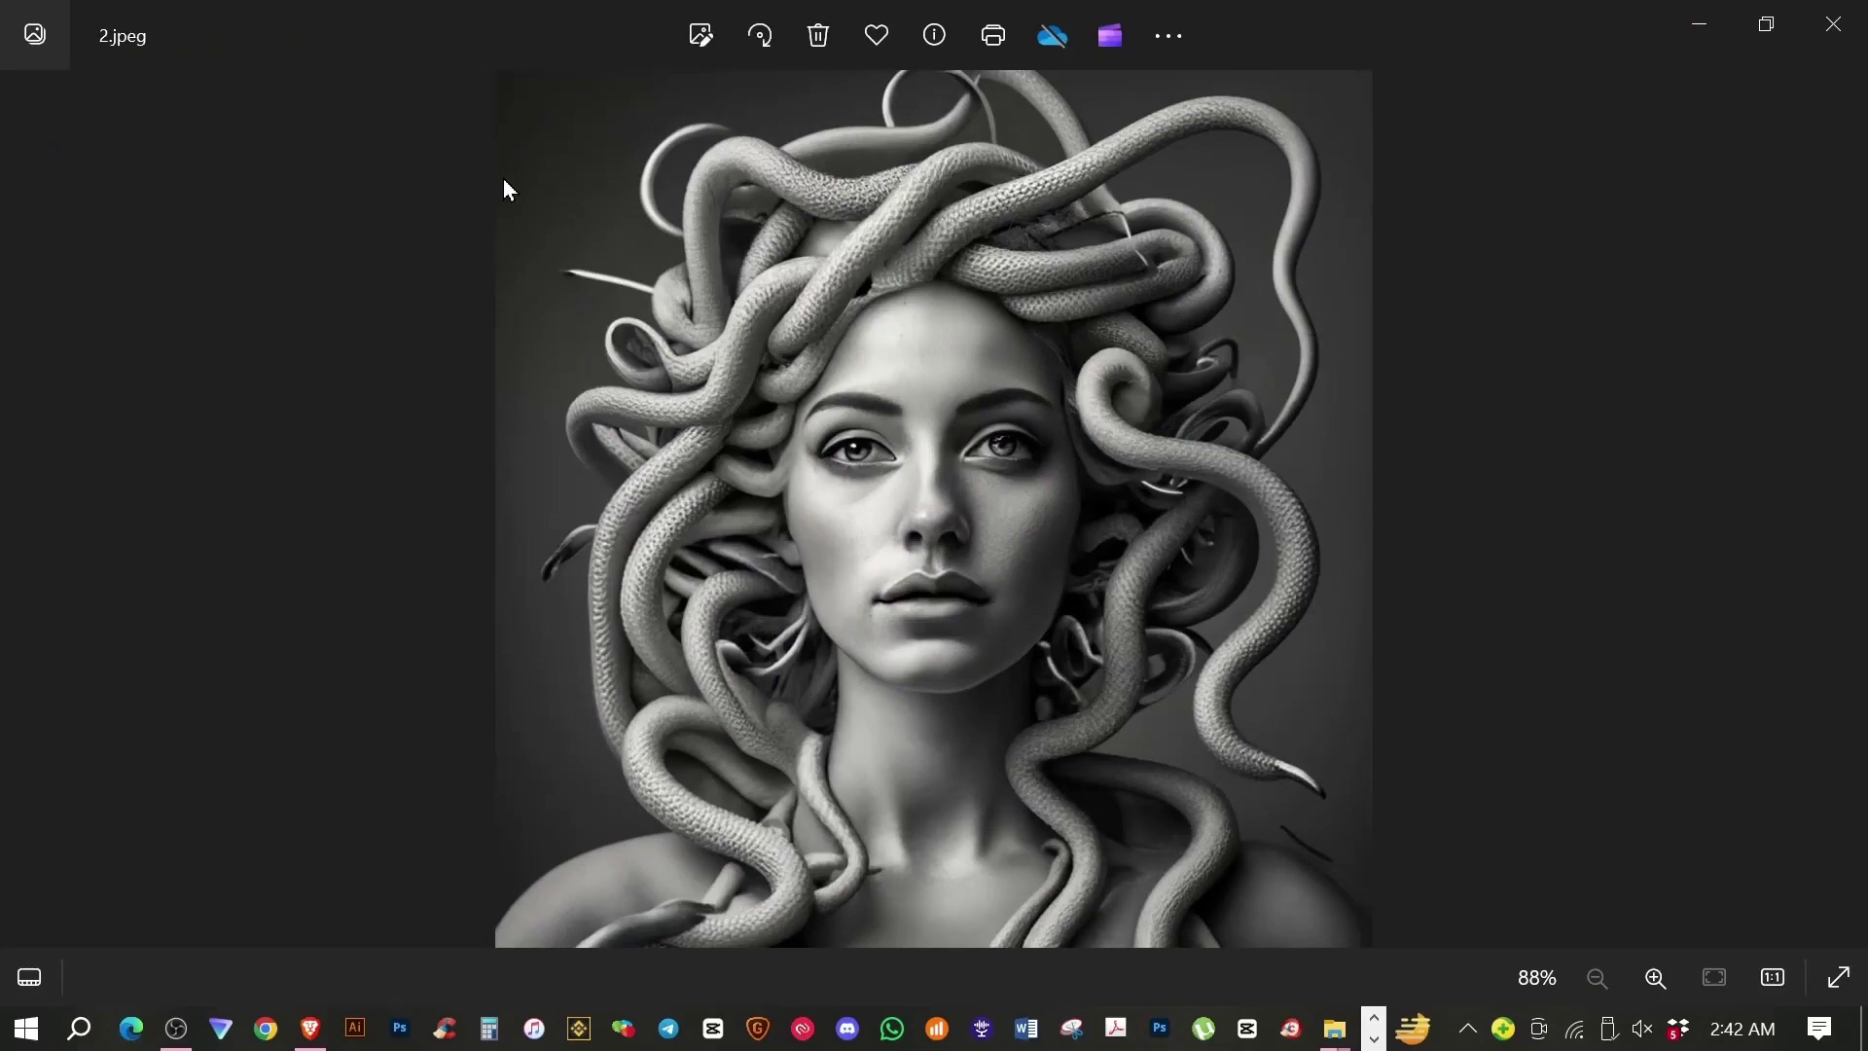
key("Right")
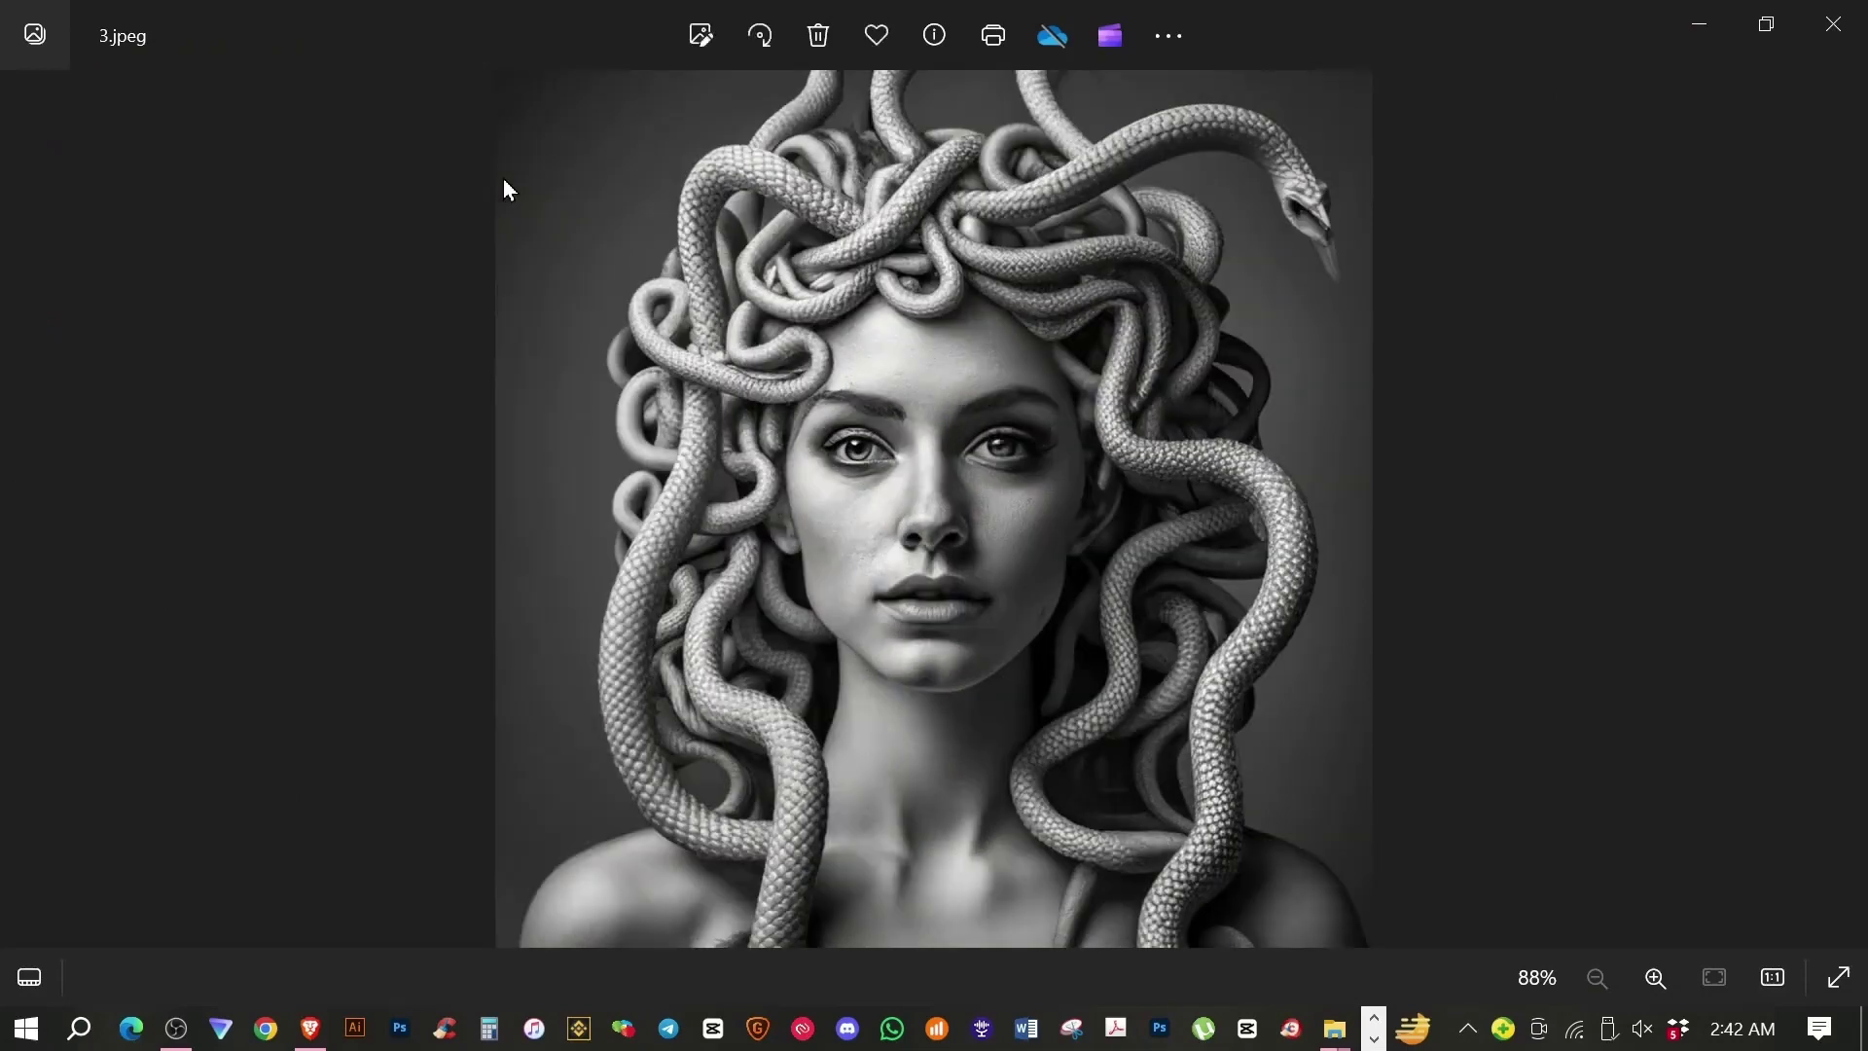
key("Right")
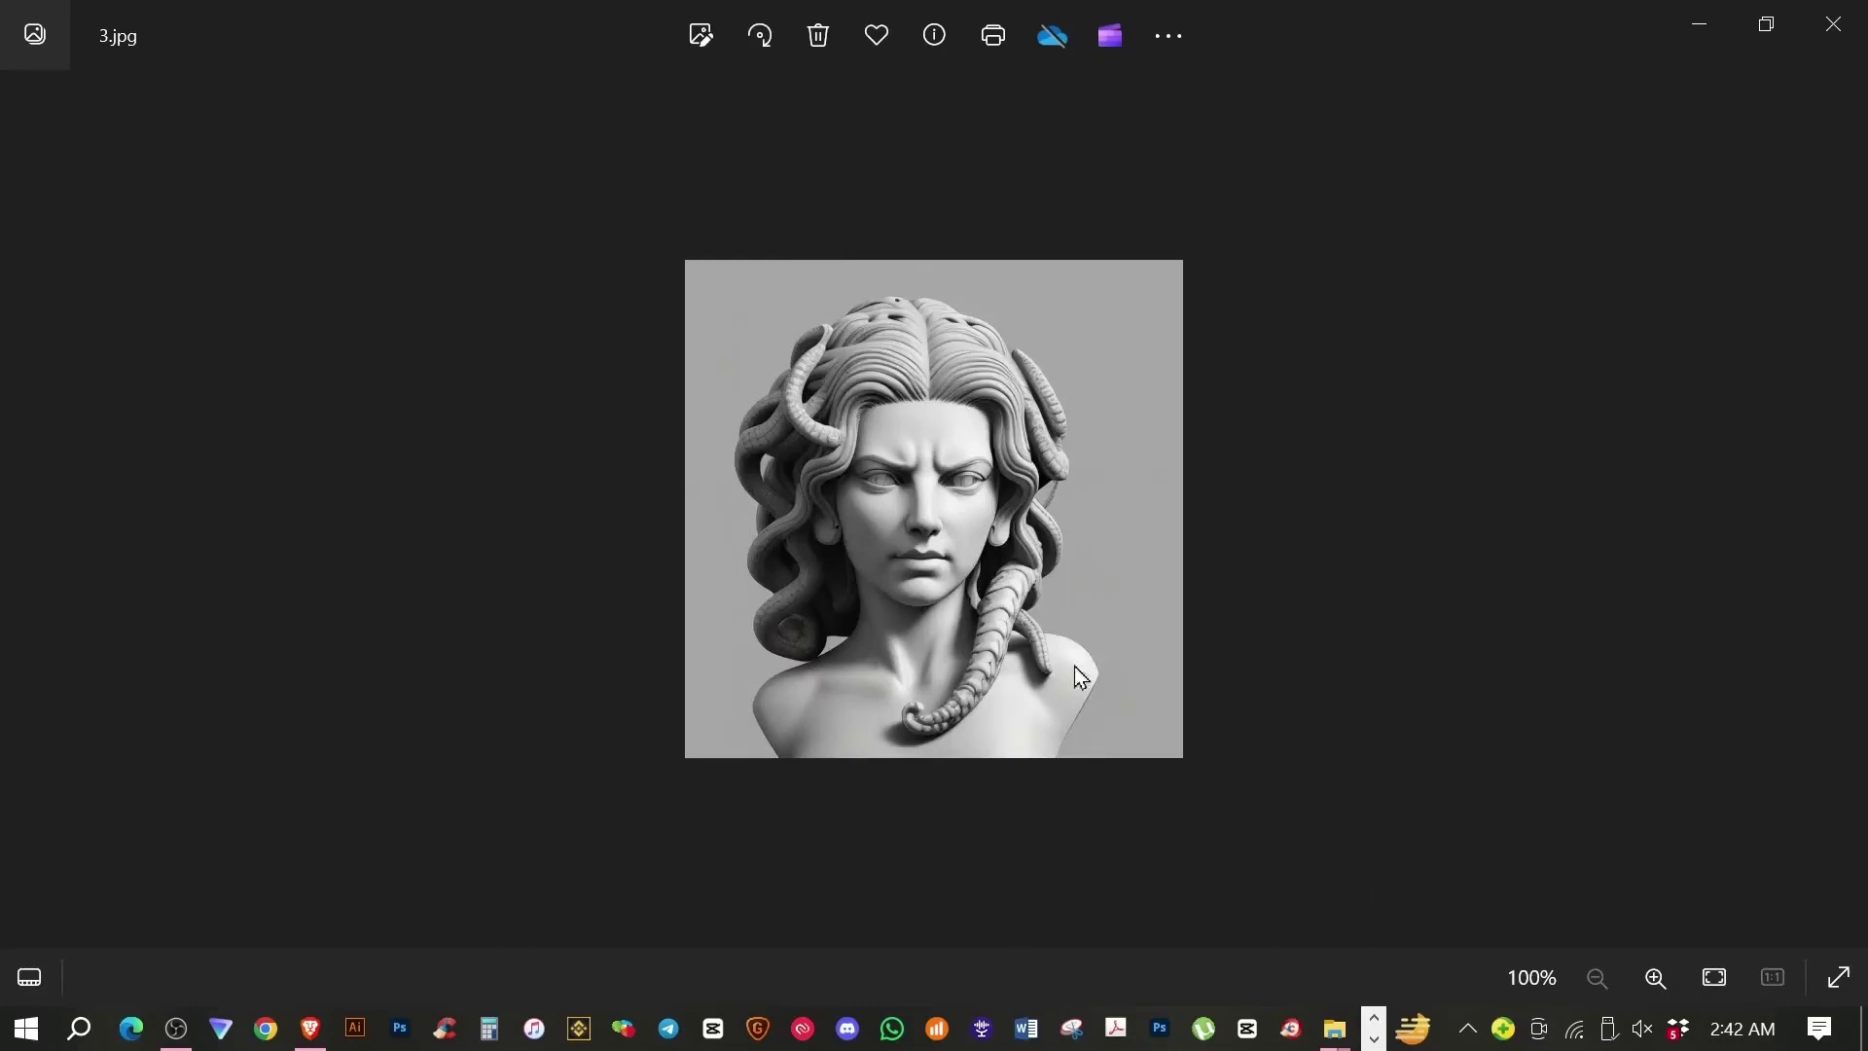
scroll(1216, 292, "up", 5)
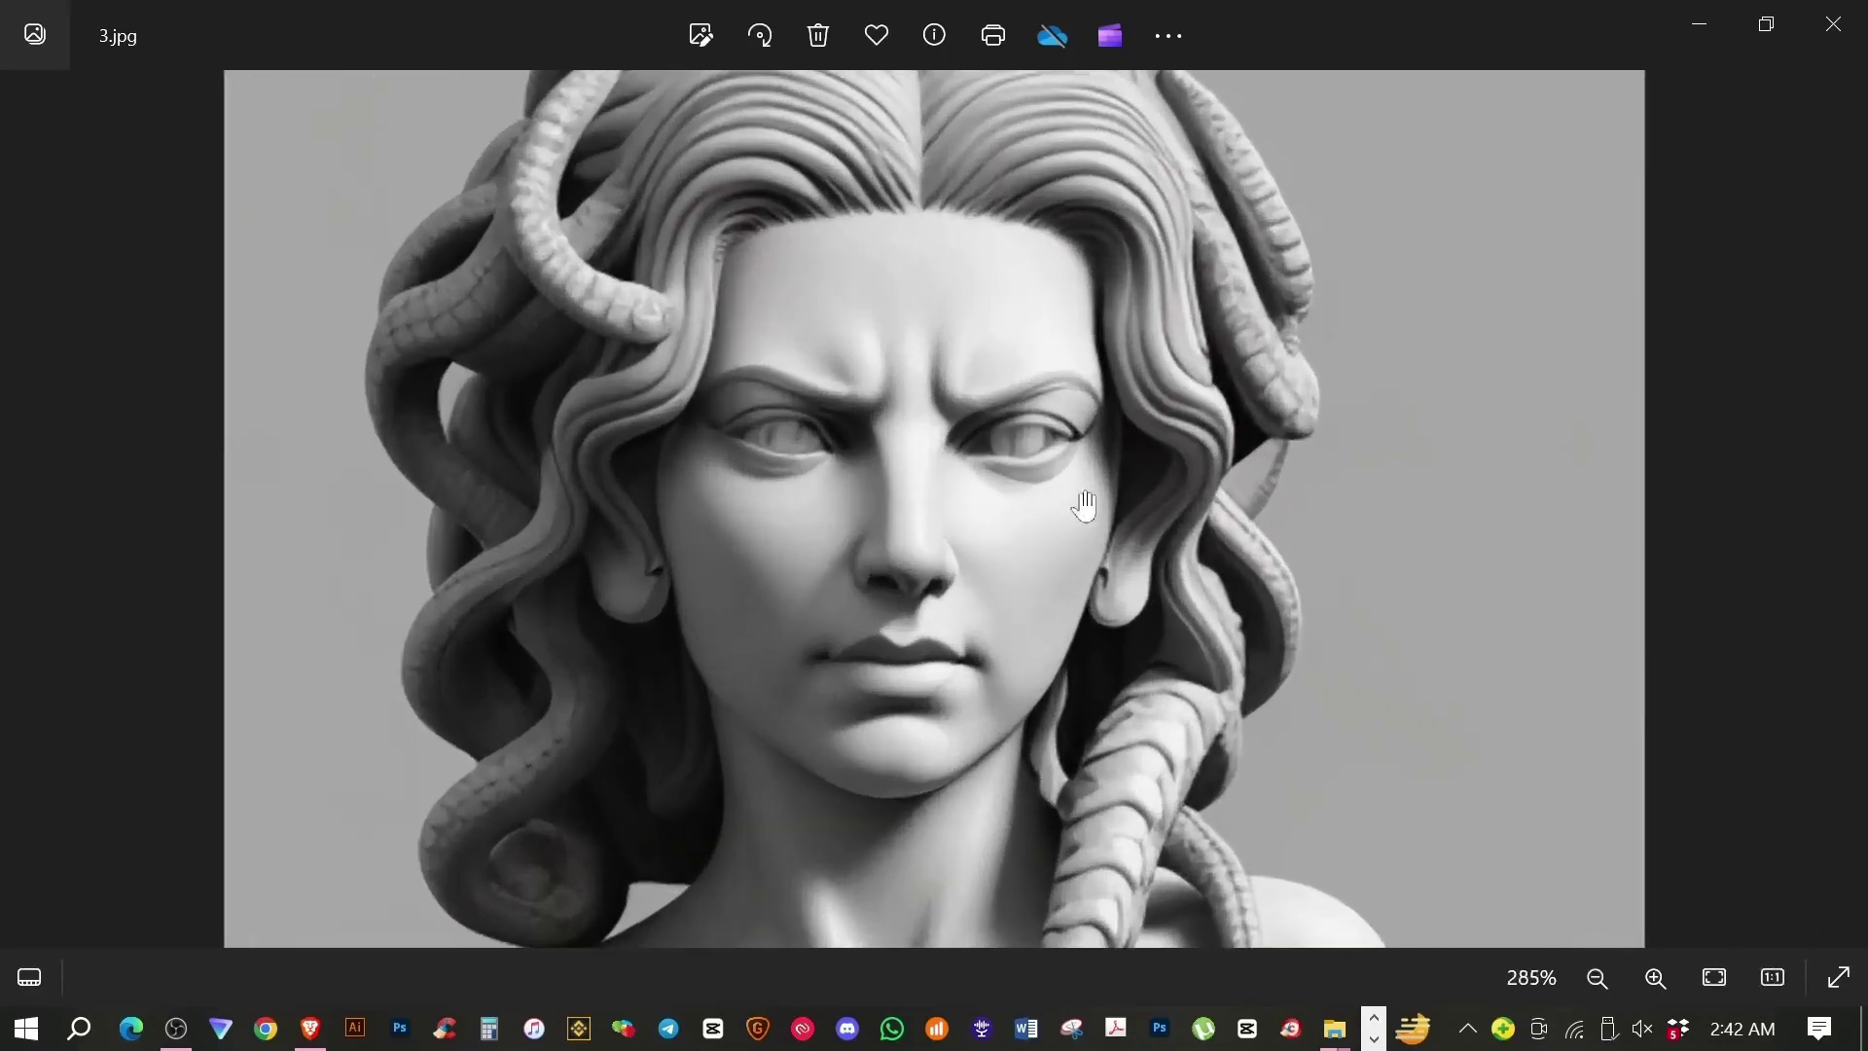
scroll(1156, 654, "down", 3)
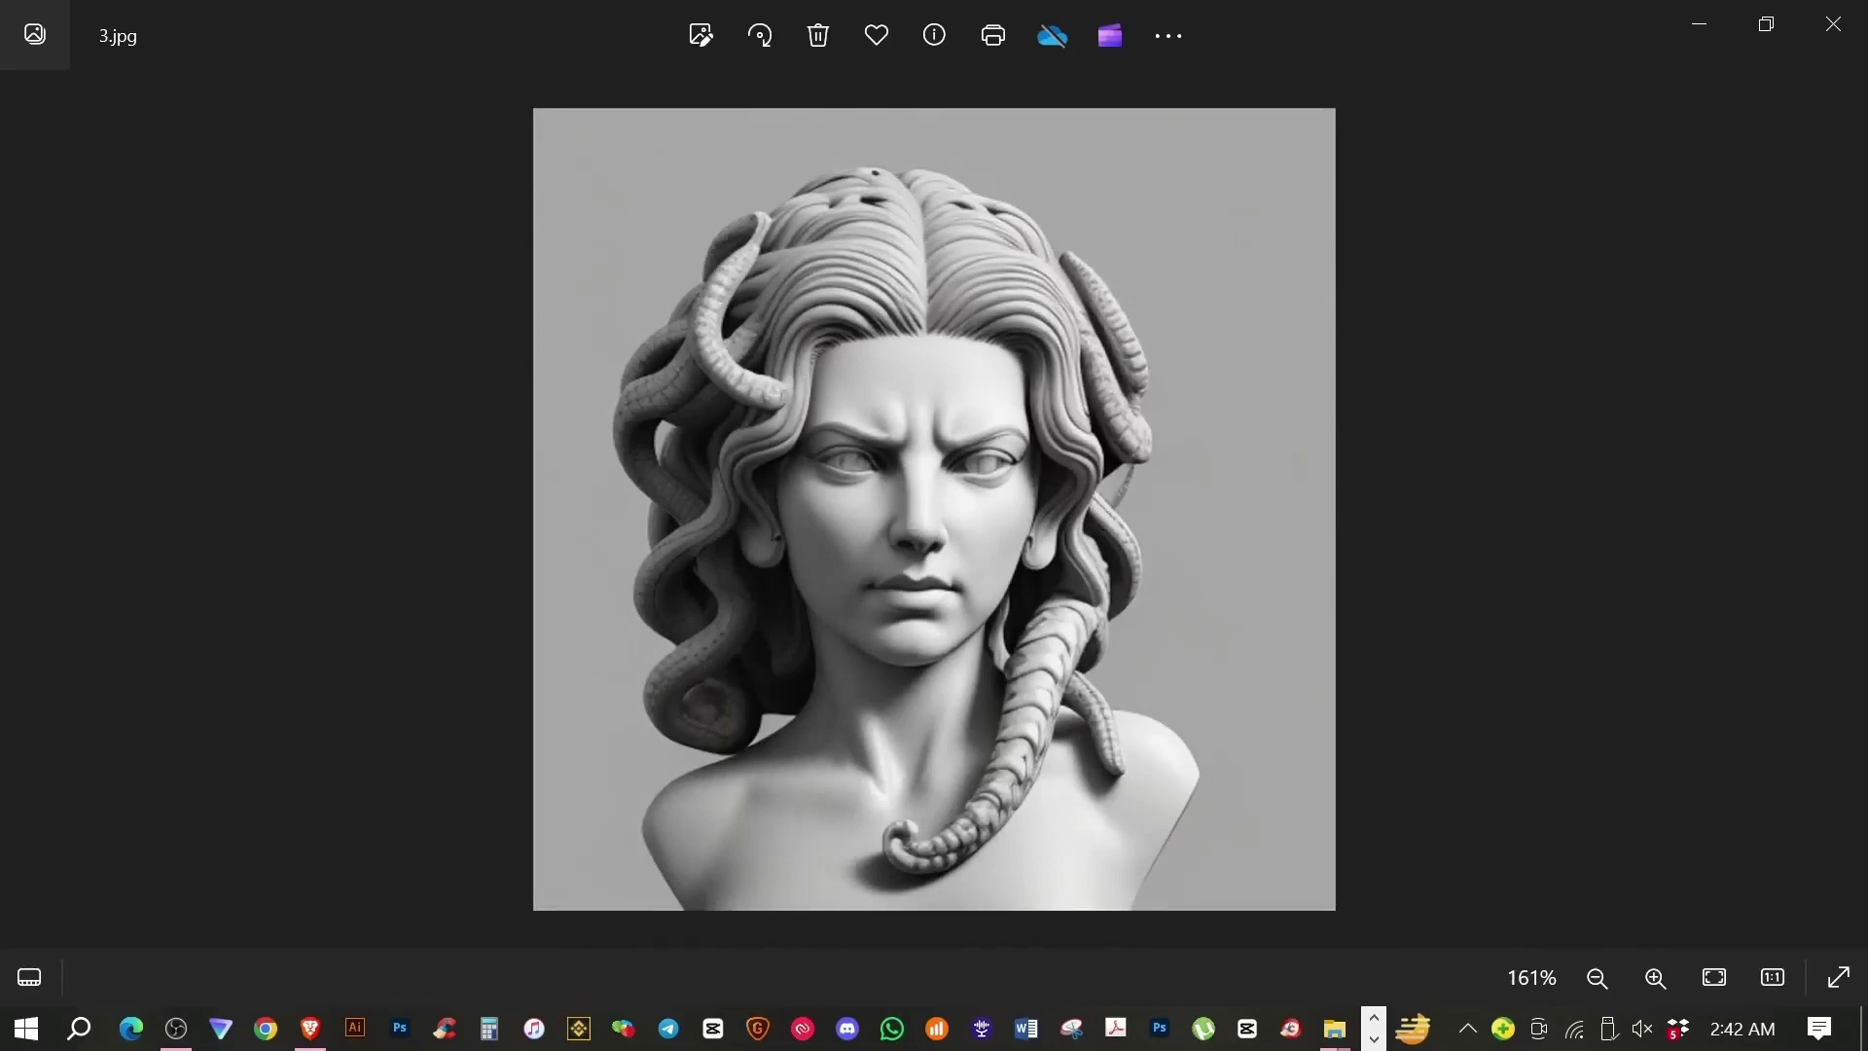
left_click(1833, 24)
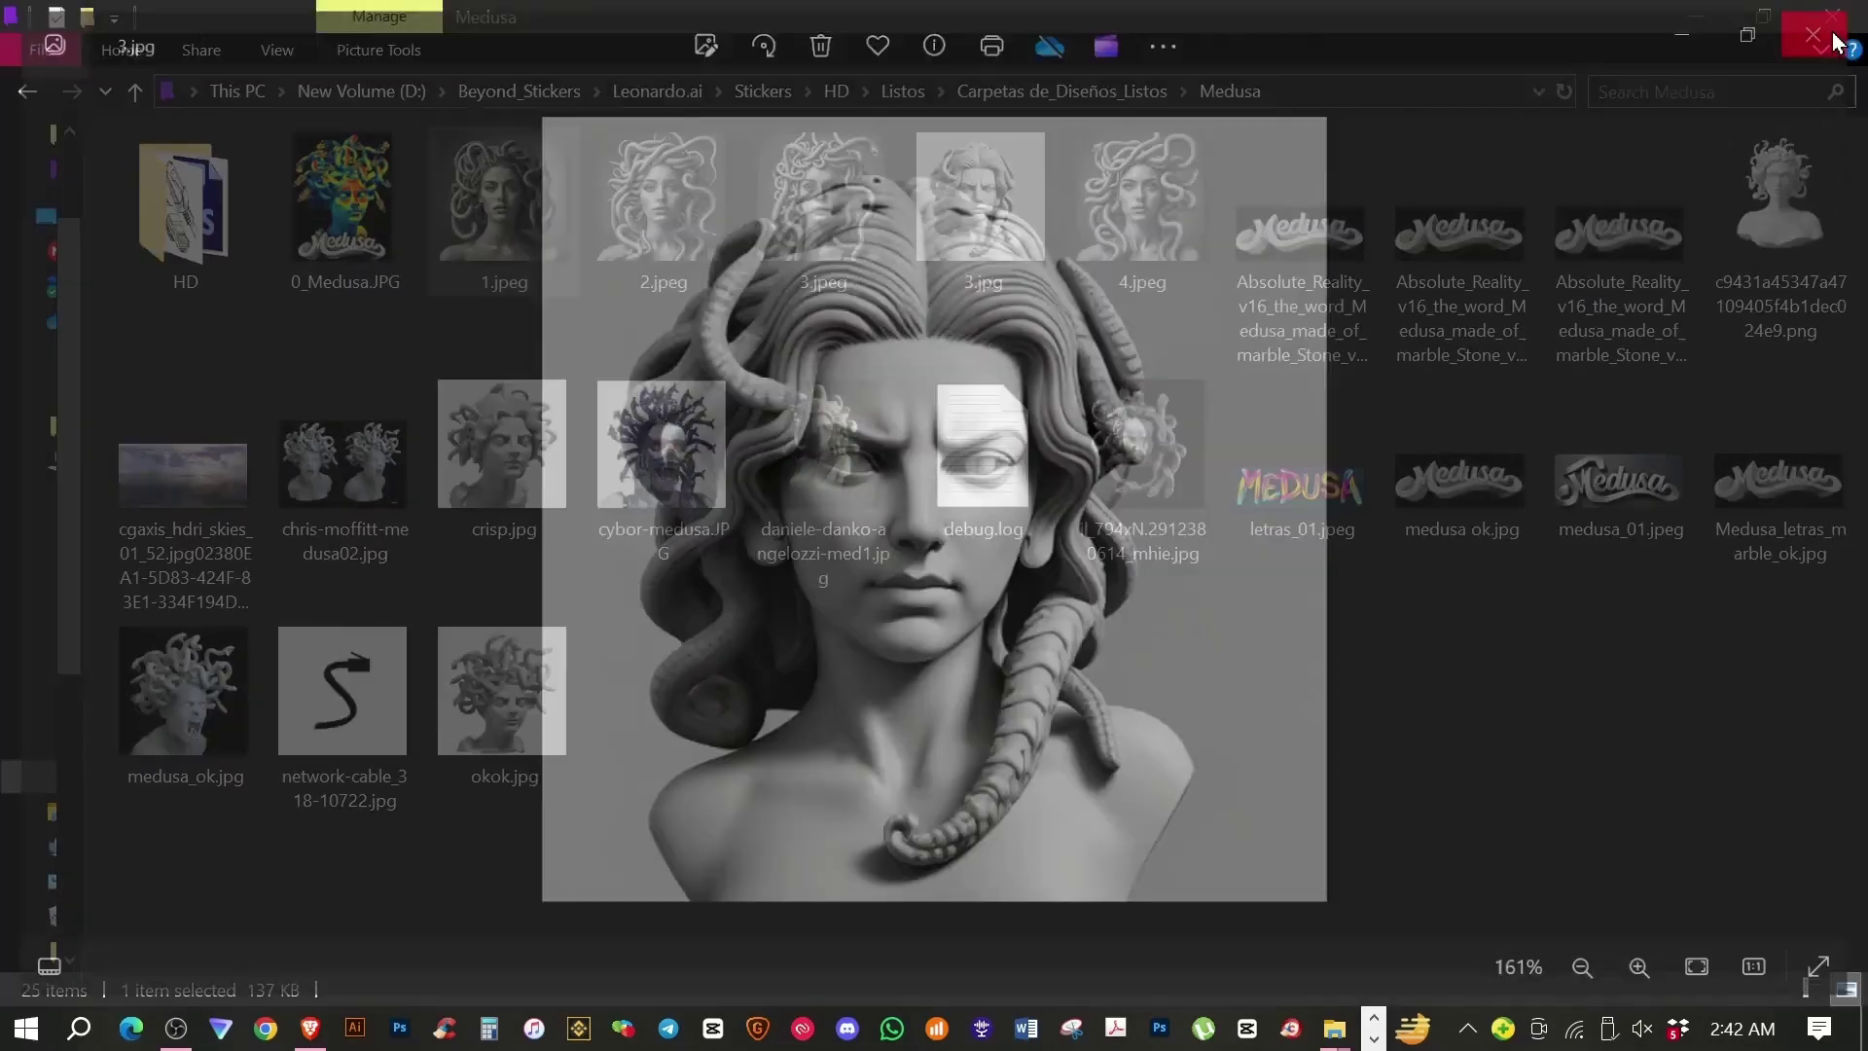
Step: Open 0_Medusa.JPG, zoom around the heat-map face, then close the viewer
double_click(354, 207)
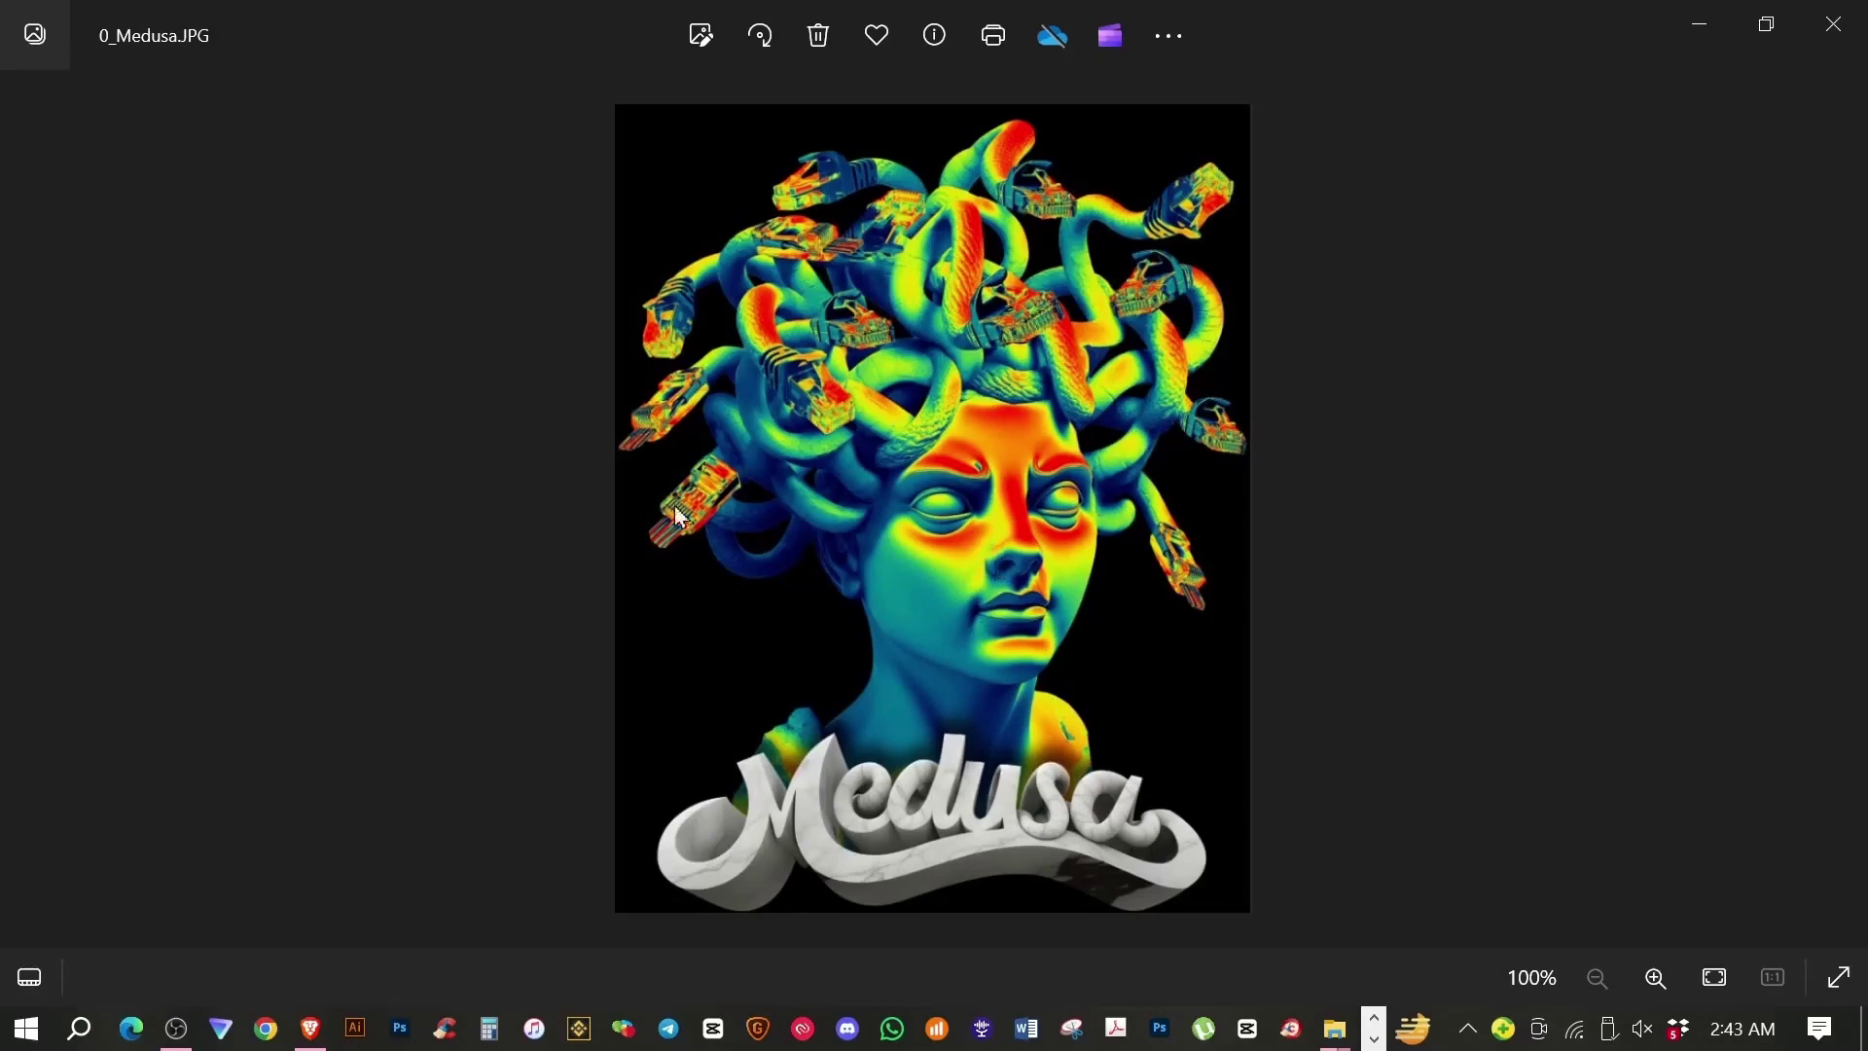
scroll(938, 610, "up", 5)
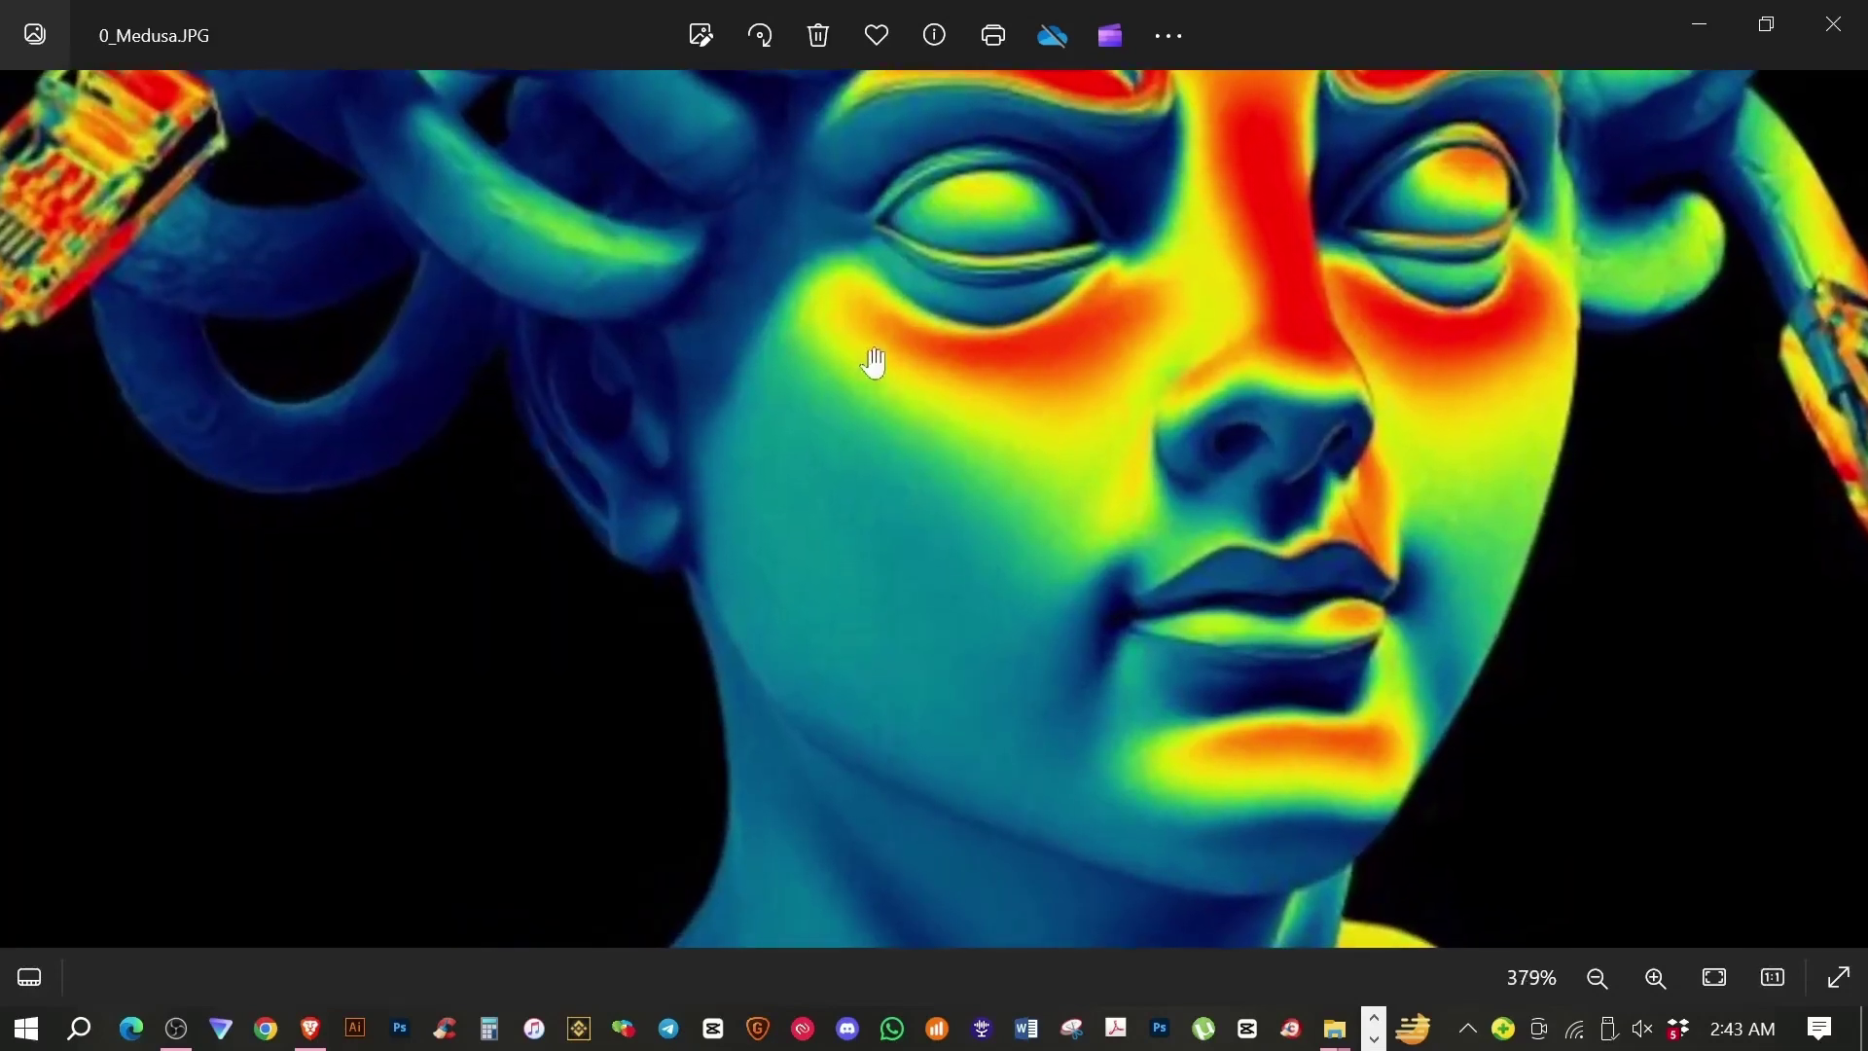
left_click_drag(872, 367, 1031, 793)
scroll(890, 638, "down", 3)
scroll(897, 572, "down", 2)
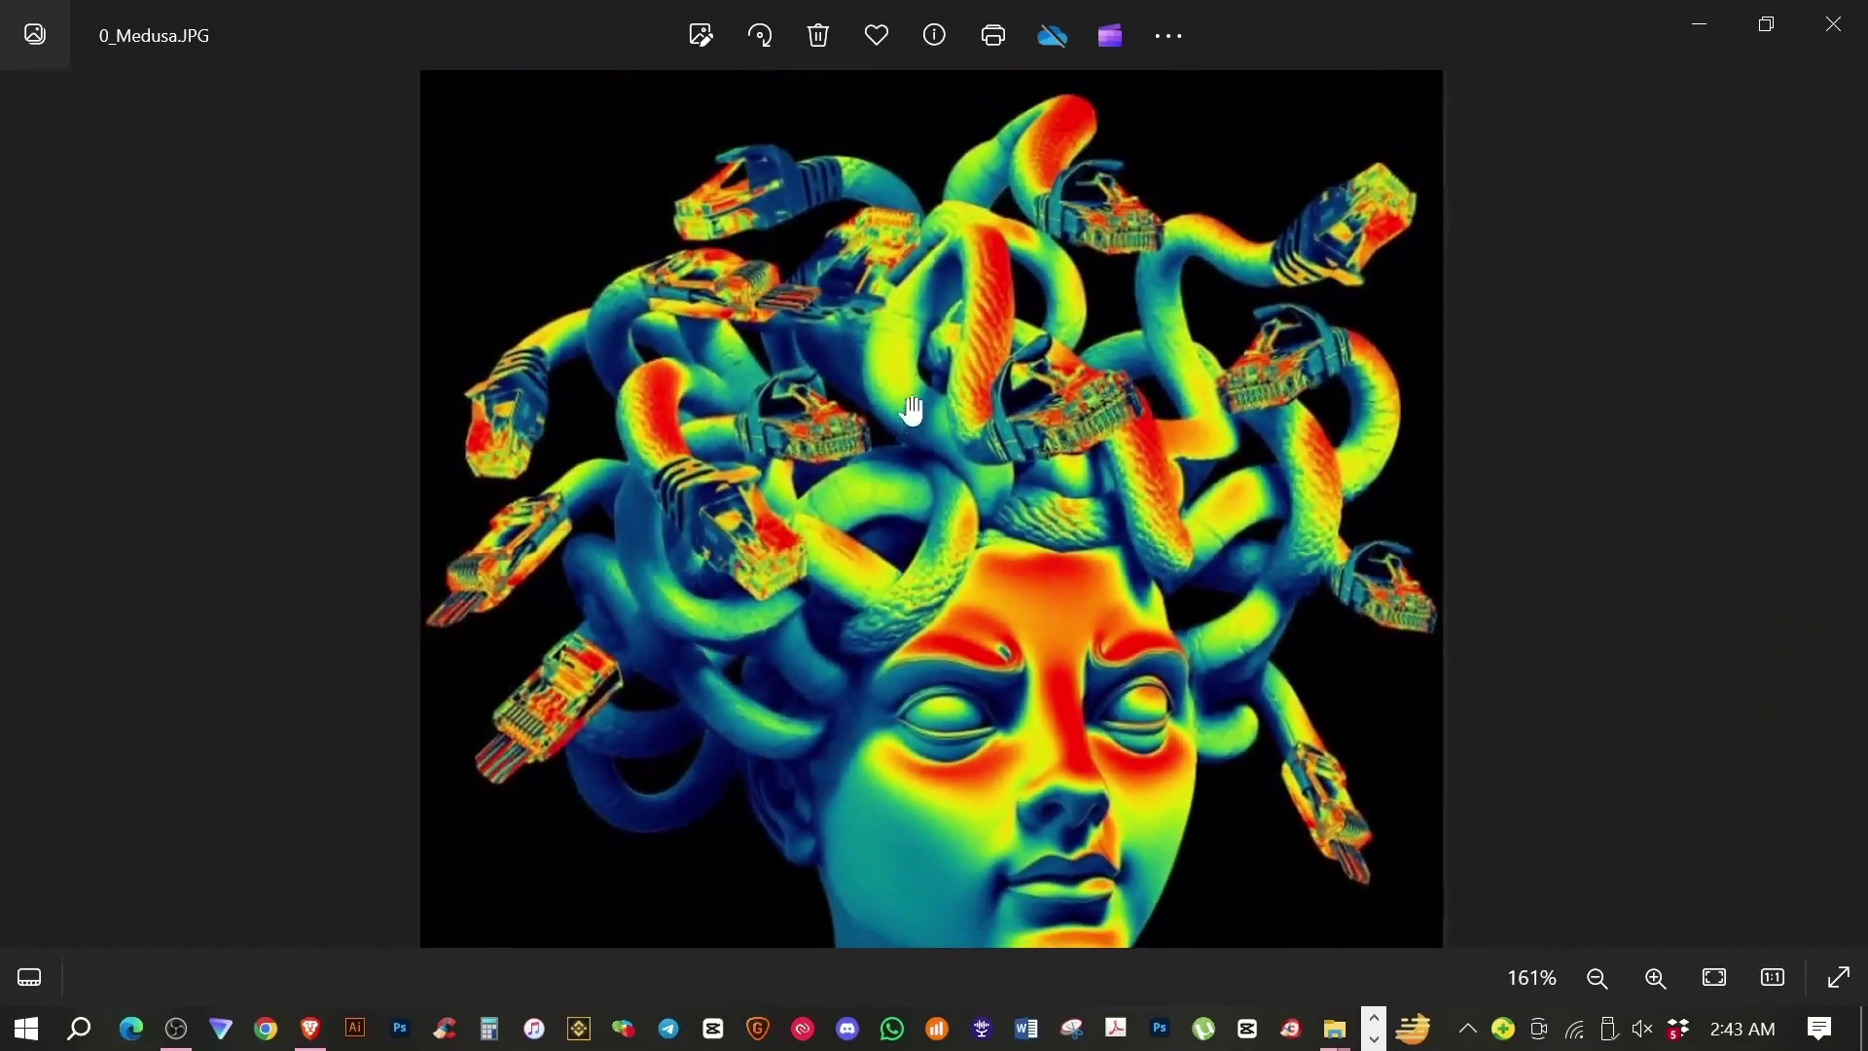
scroll(1030, 500, "down", 3)
left_click(1834, 24)
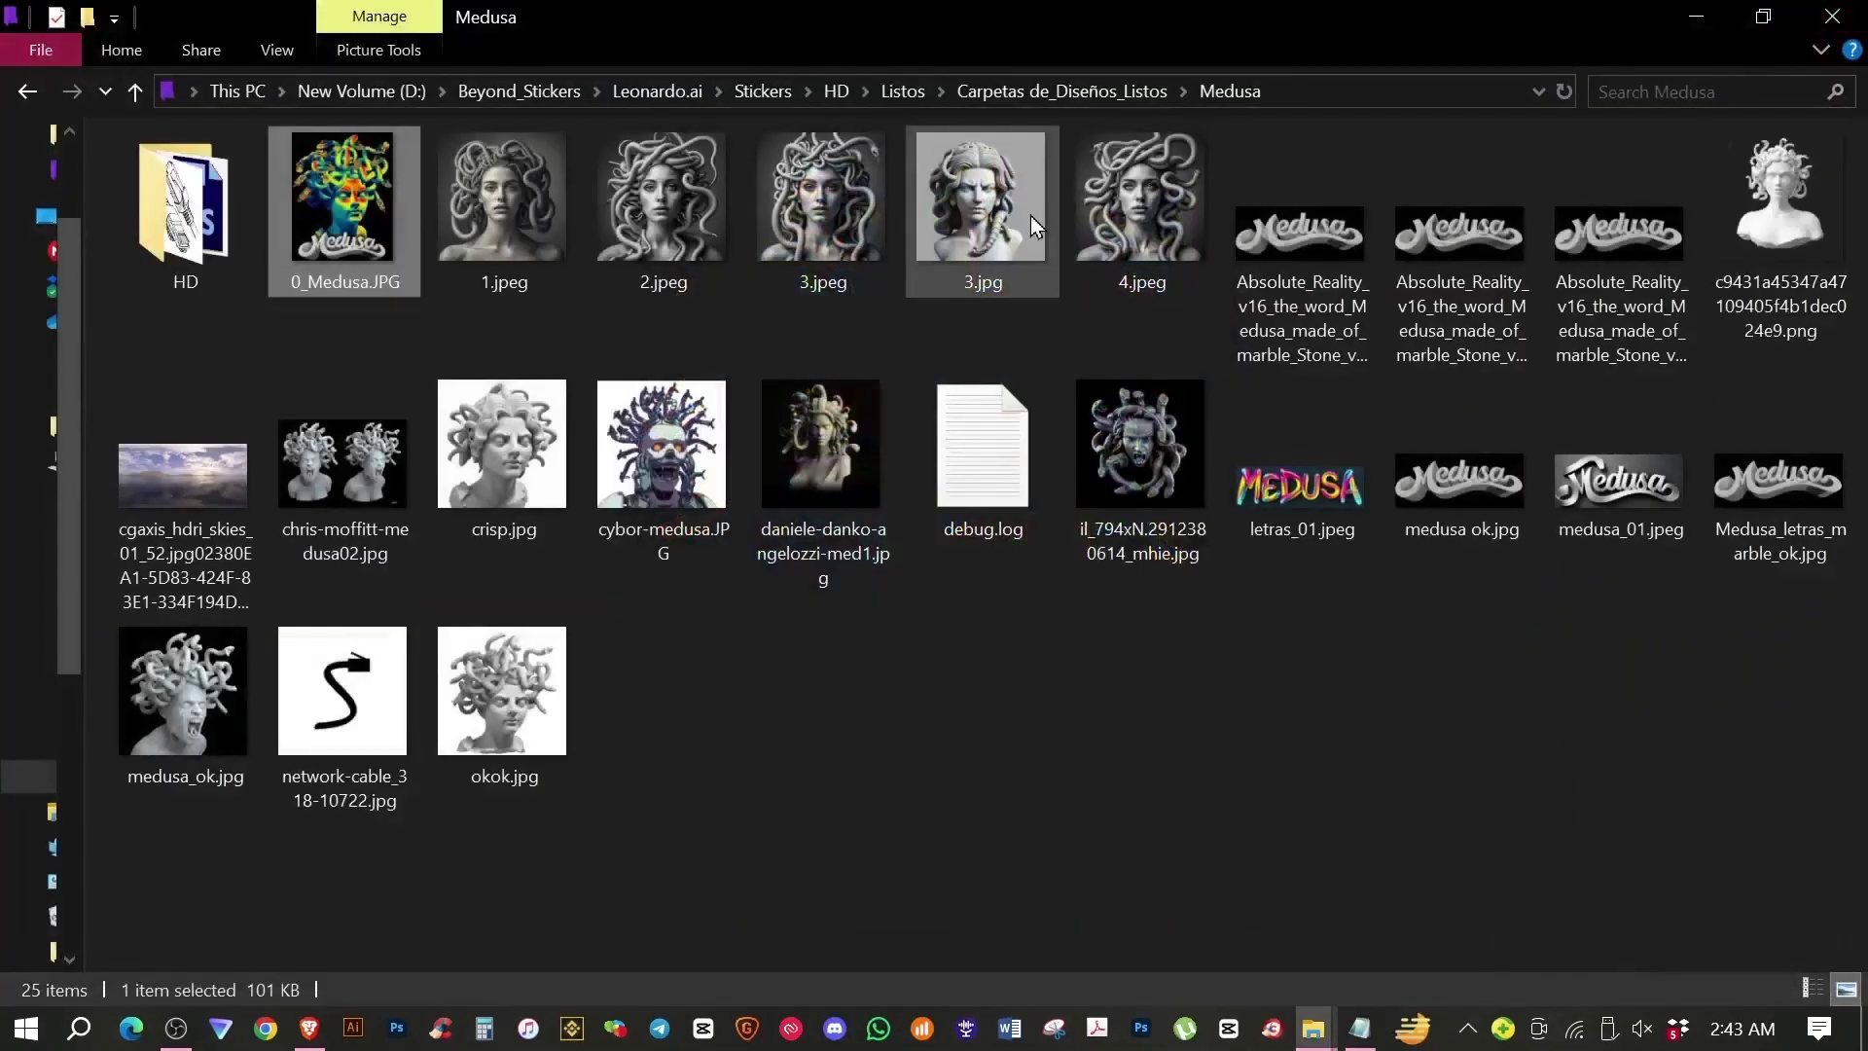
Step: View the marble Medusa lettering image and the white bust, then close Photos
double_click(1317, 236)
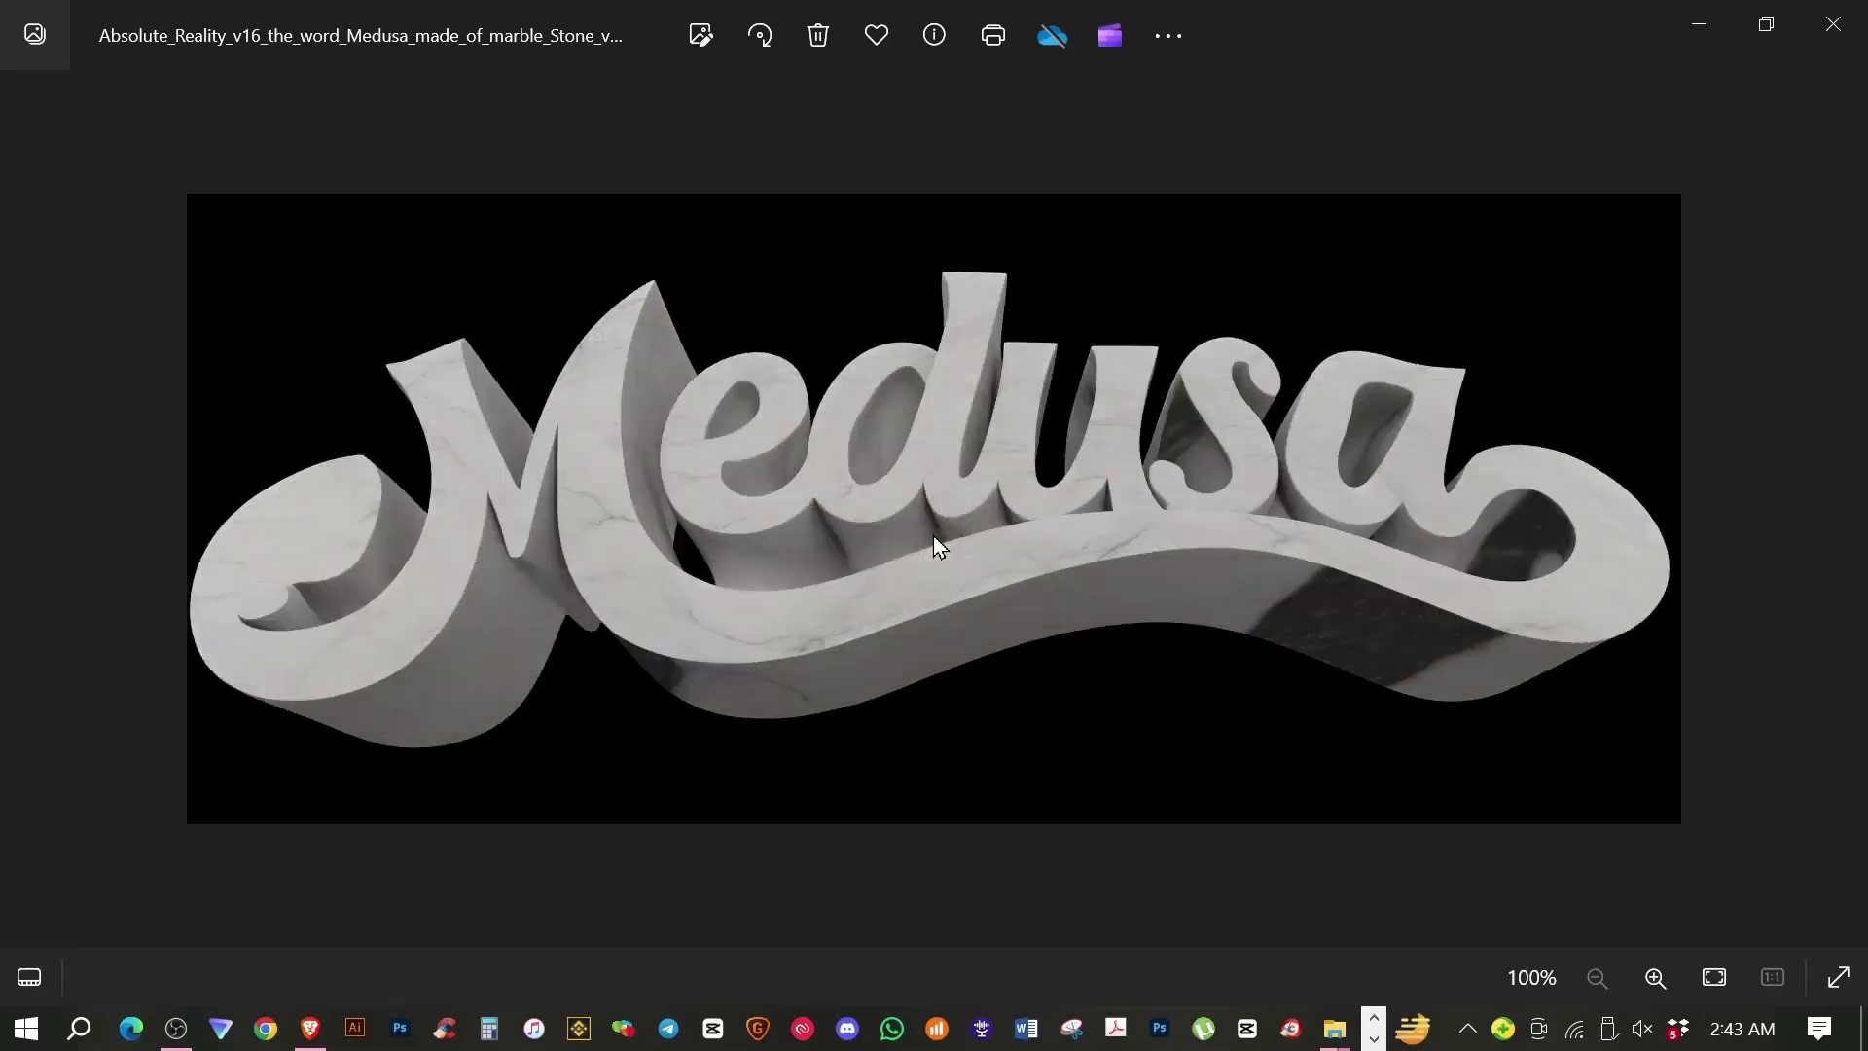
key("Right")
scroll(1273, 395, "down", 5)
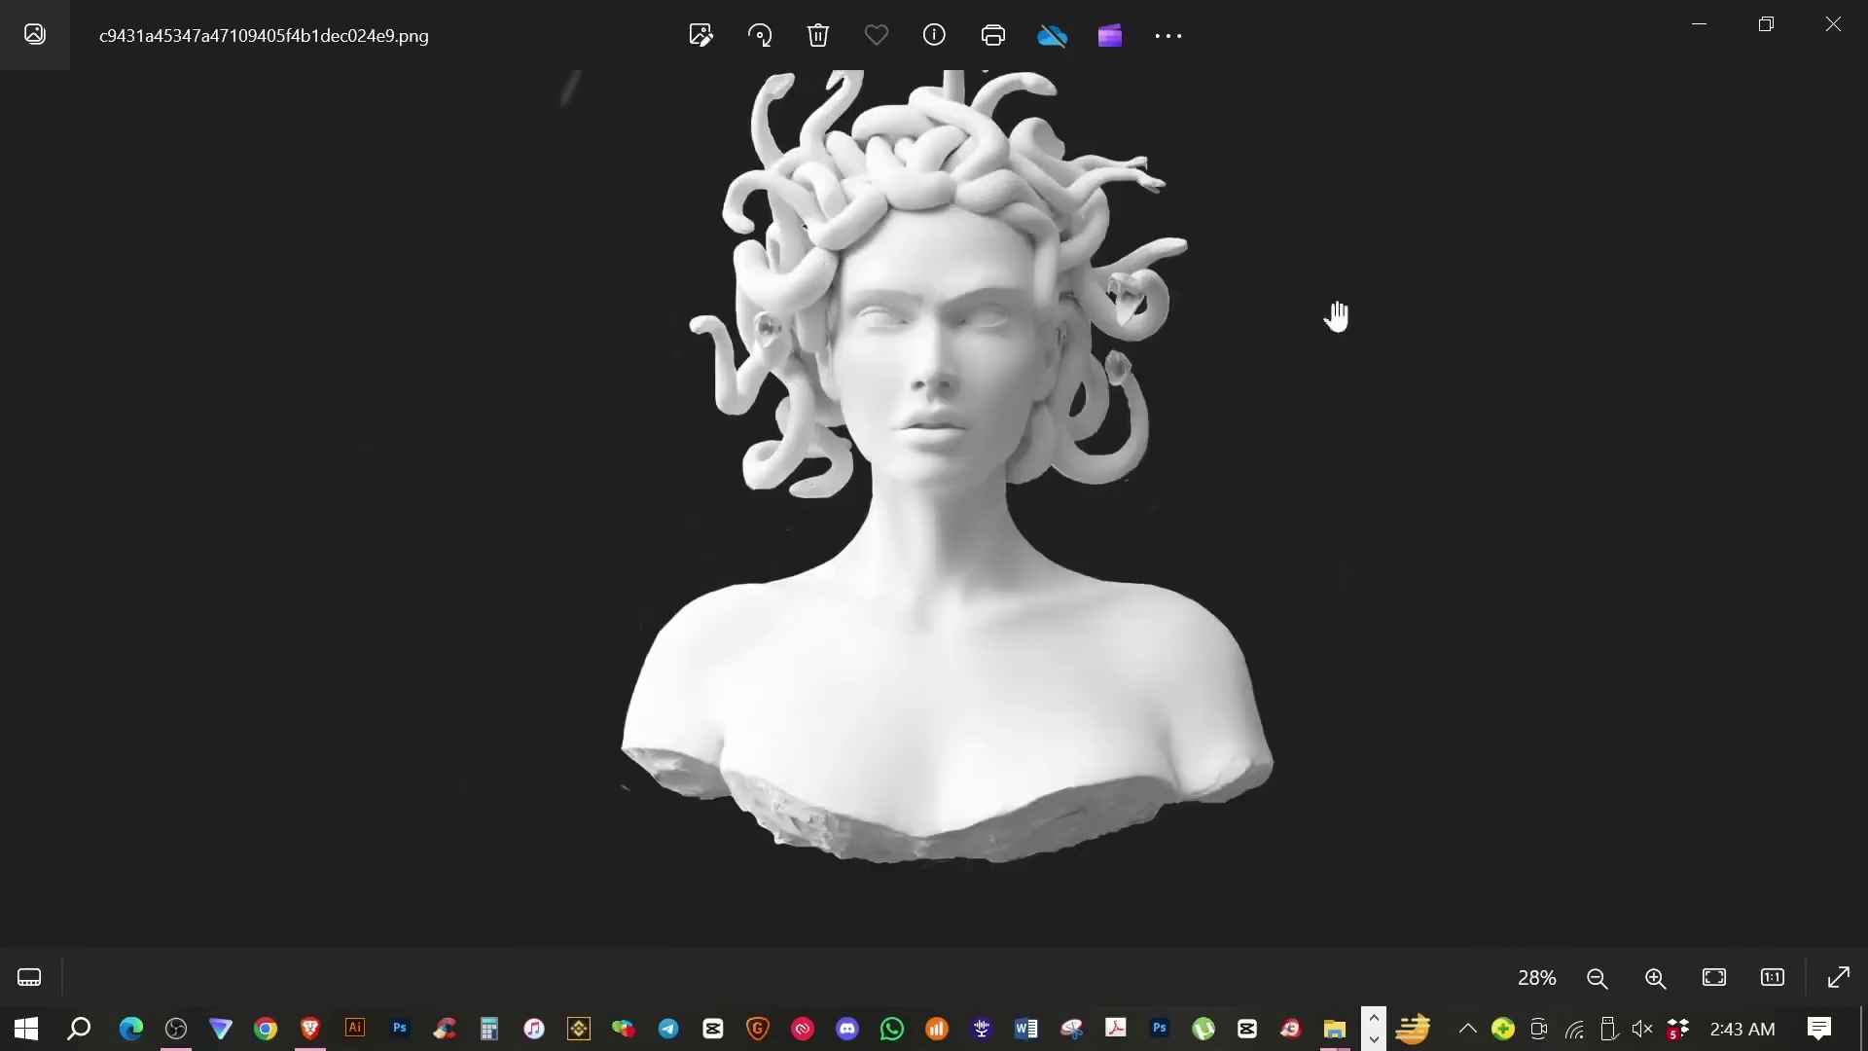
left_click(1833, 24)
Step: Browse chris-moffitt-medusa02.jpg, crisp.jpg and daniele-danko-angelozzi-med1.jpg bust references
double_click(342, 465)
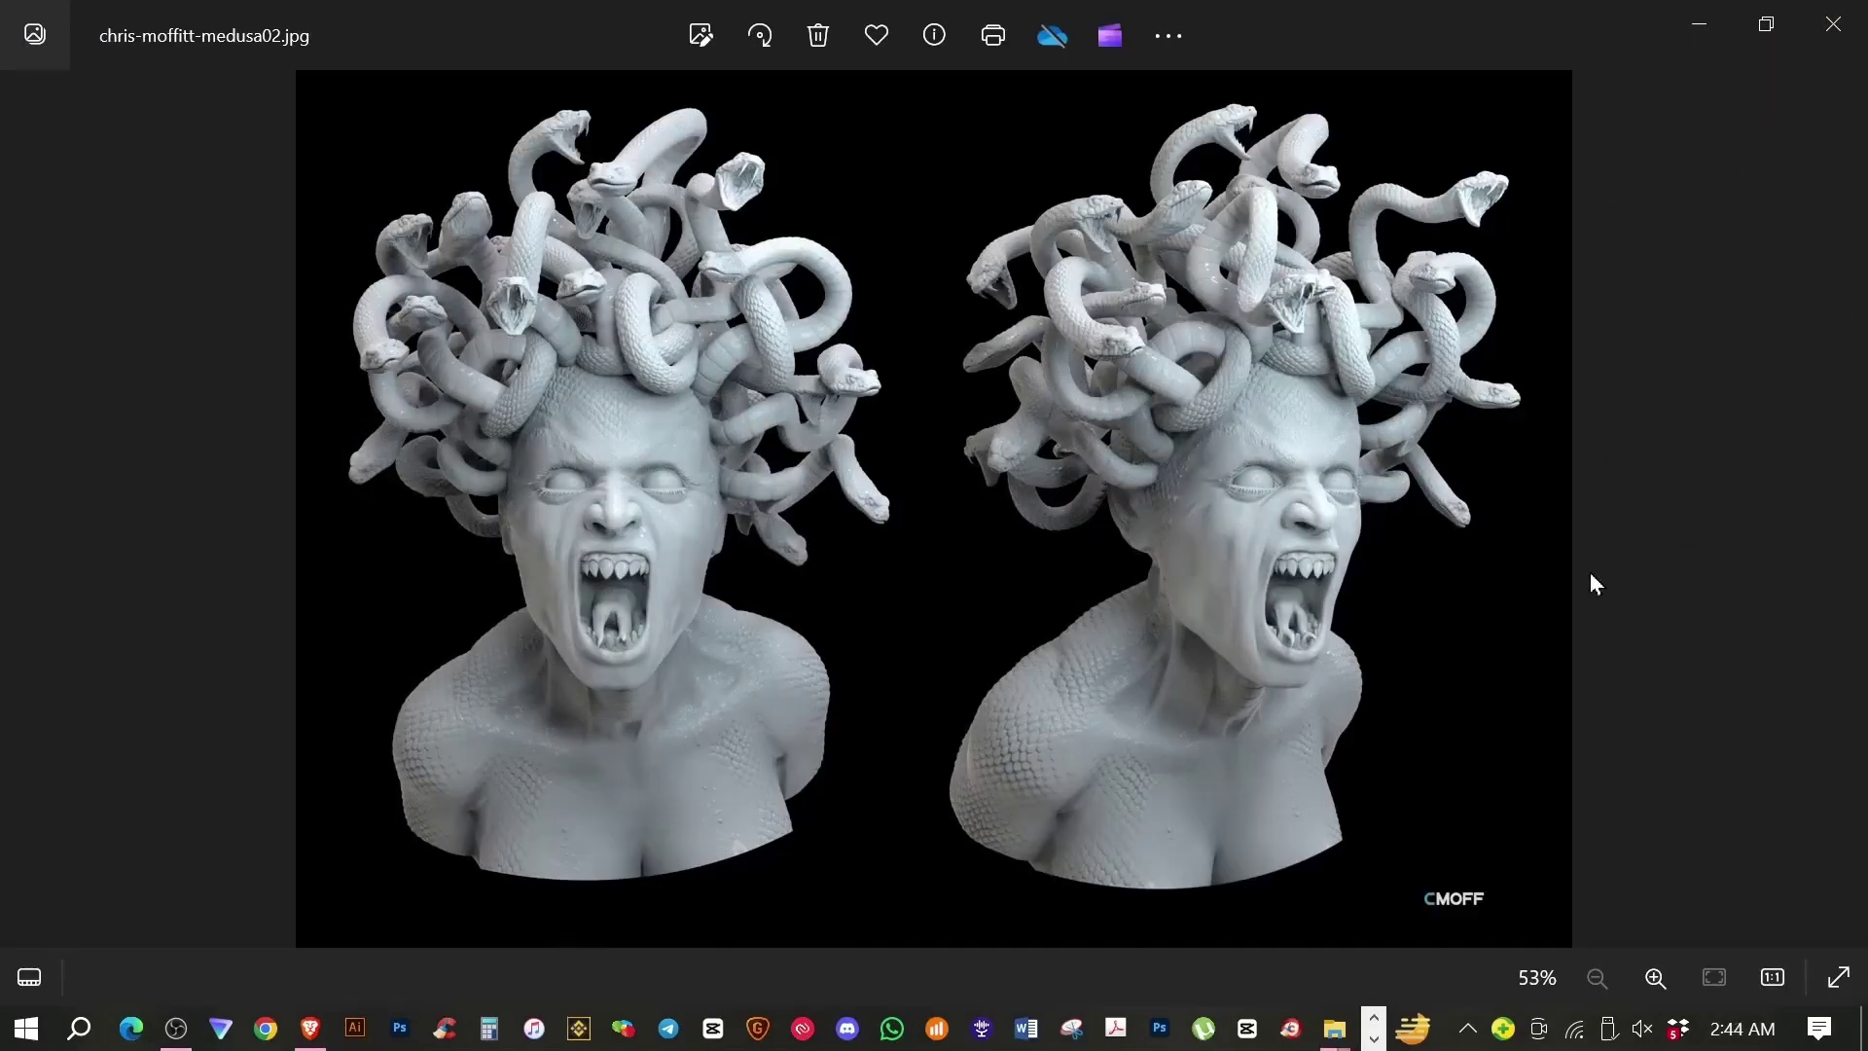
left_click(1840, 508)
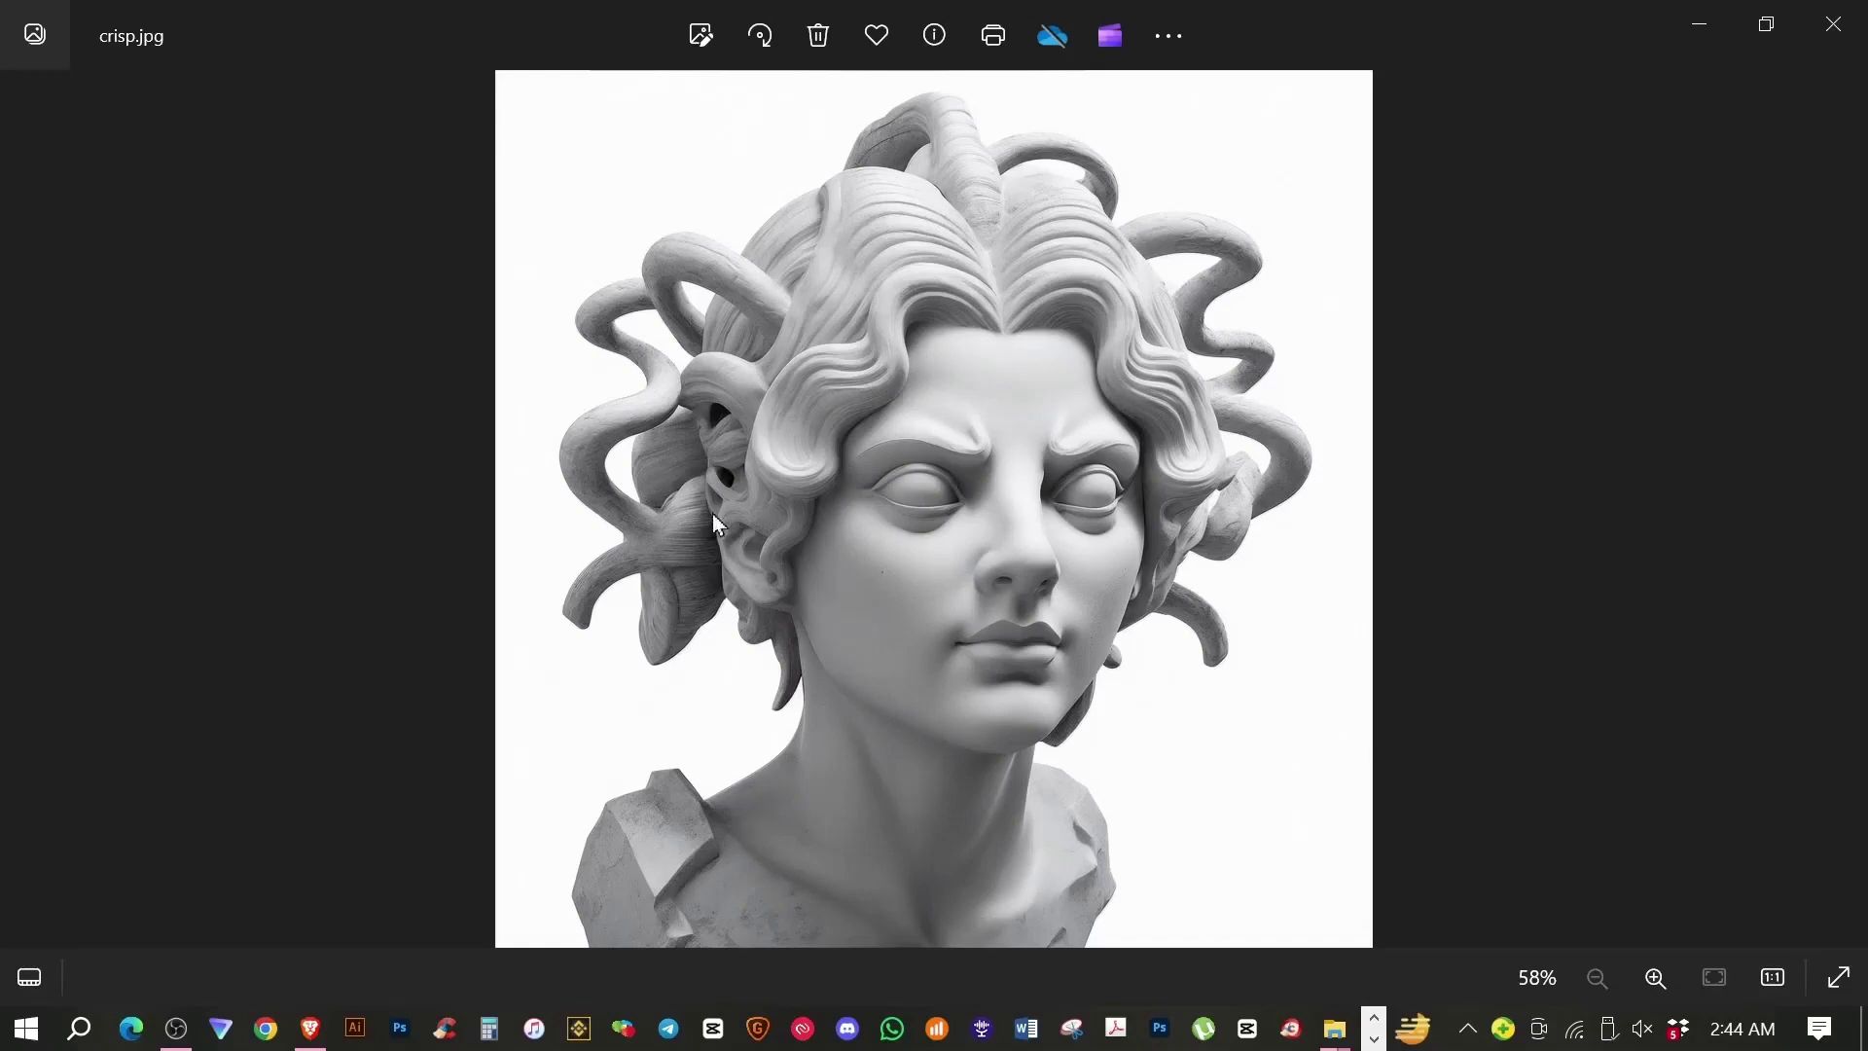
left_click(1788, 171)
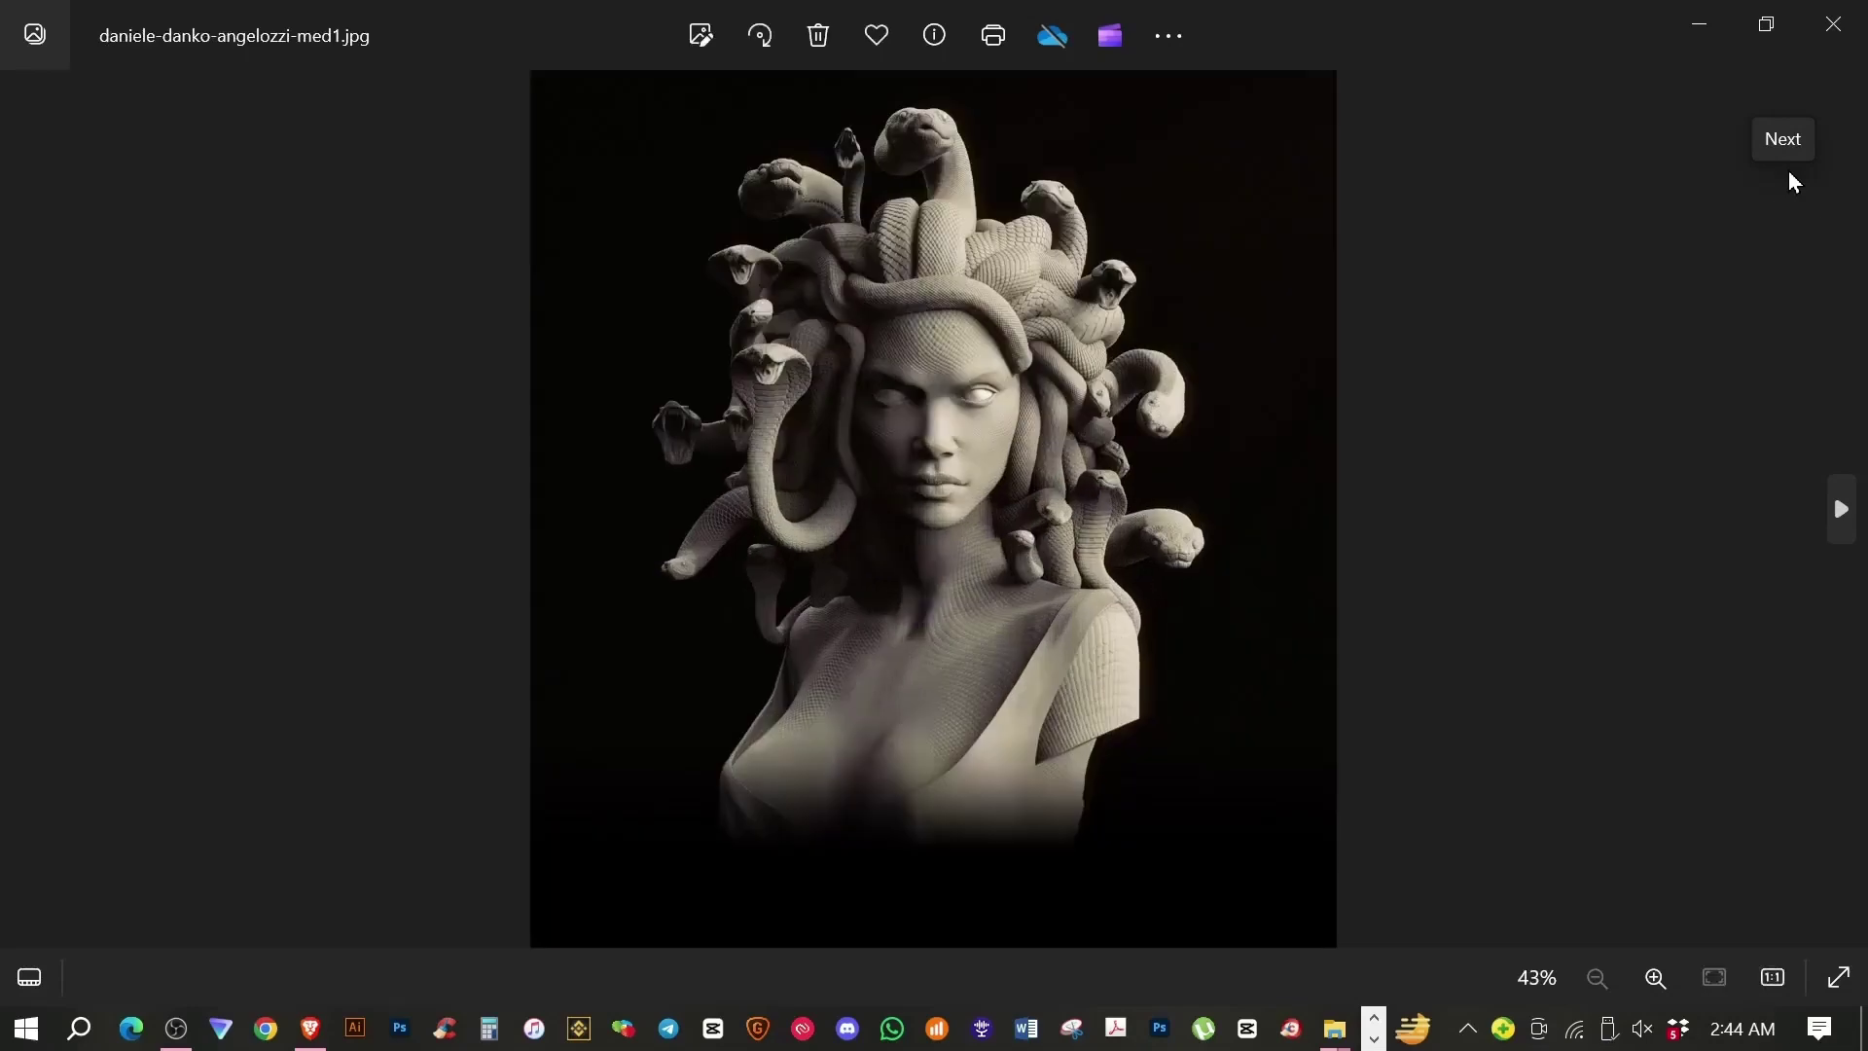
Step: Step from il_794xN through letras_01.jpeg to medusa ok.jpg and inspect its marble texture
key("alt+F4")
double_click(1147, 416)
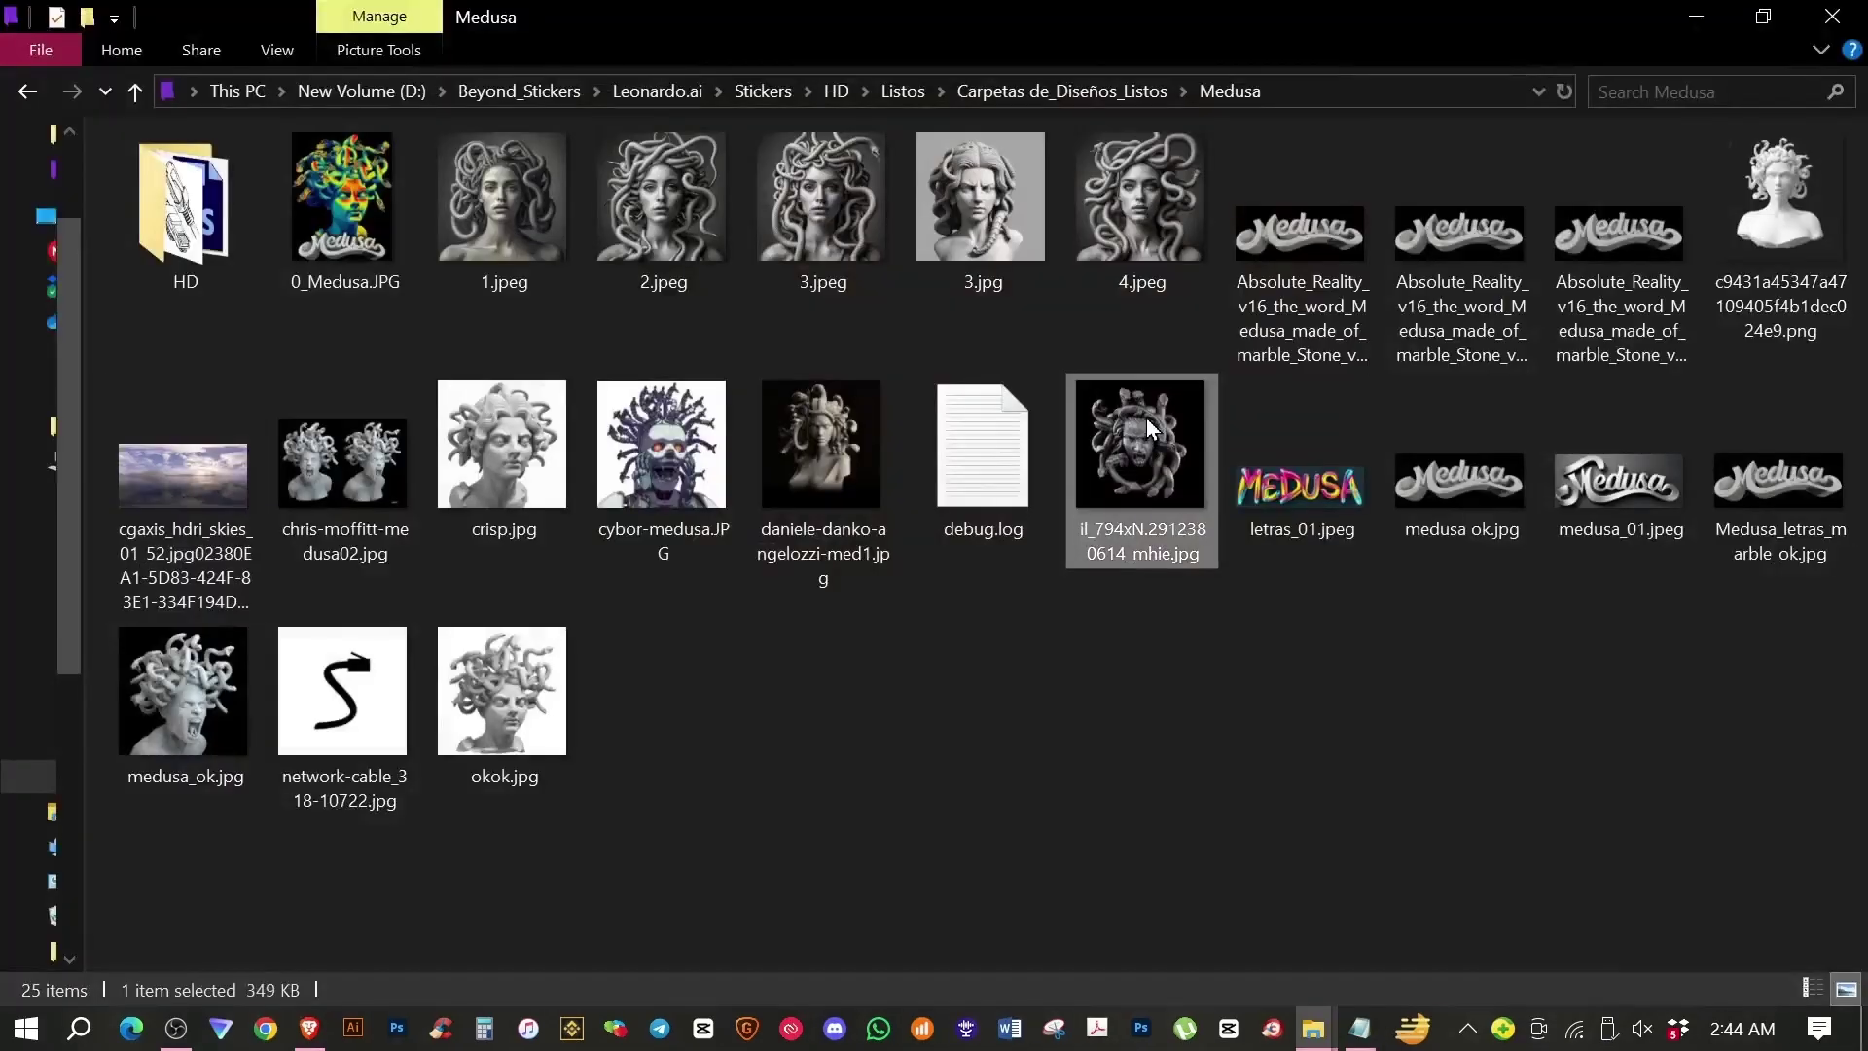
key("Right")
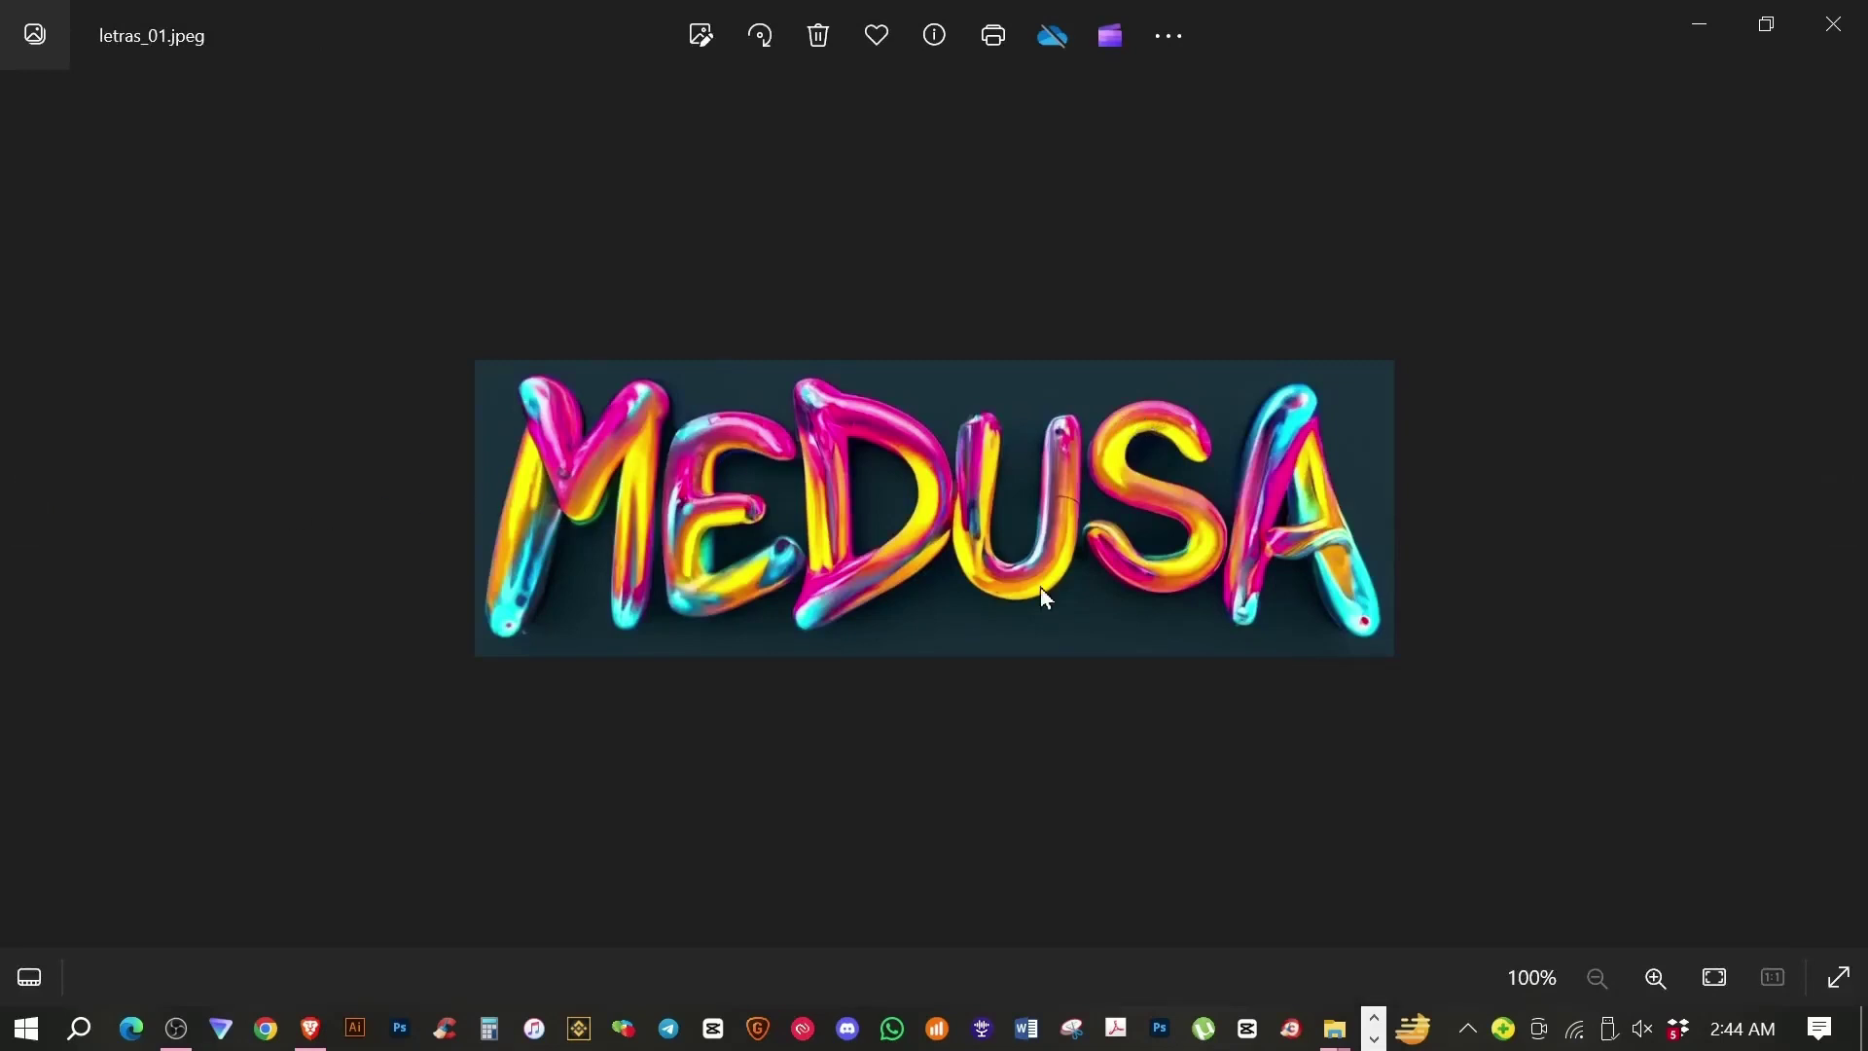
key("Right")
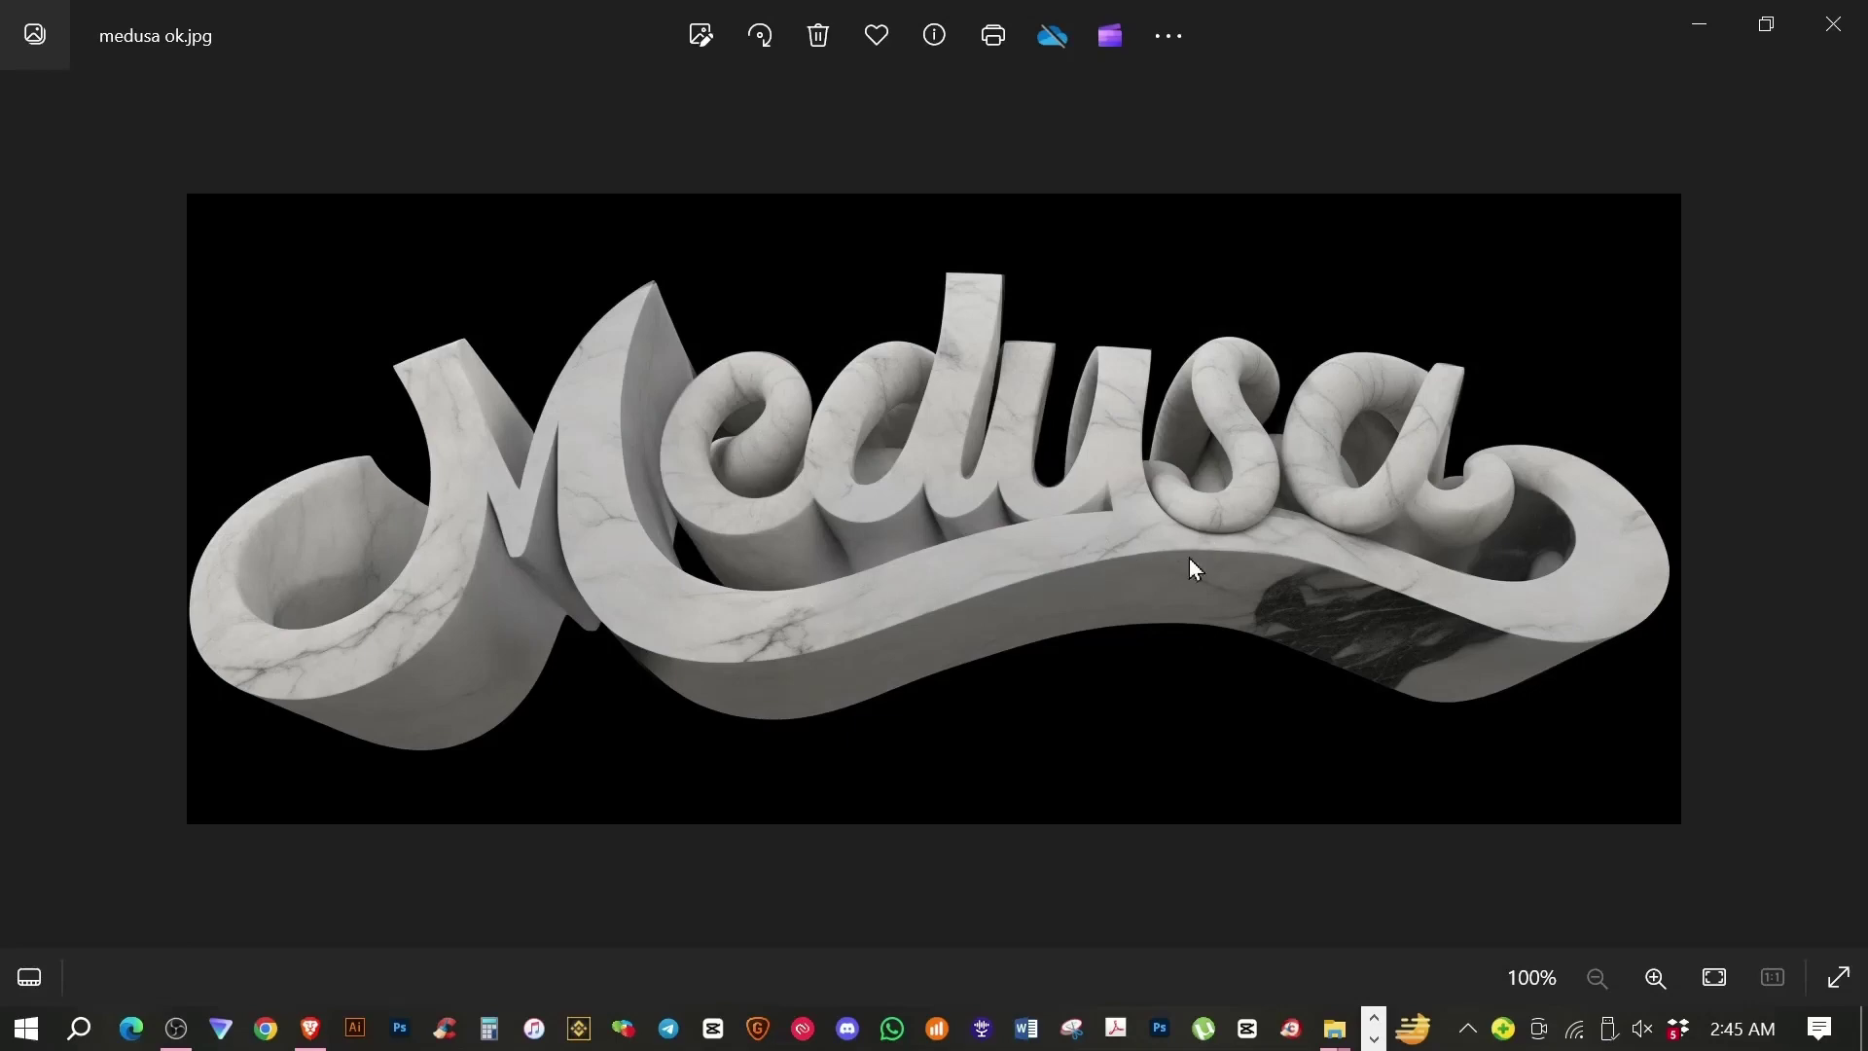
scroll(1189, 557, "up", 5)
left_click_drag(950, 534, 1163, 617)
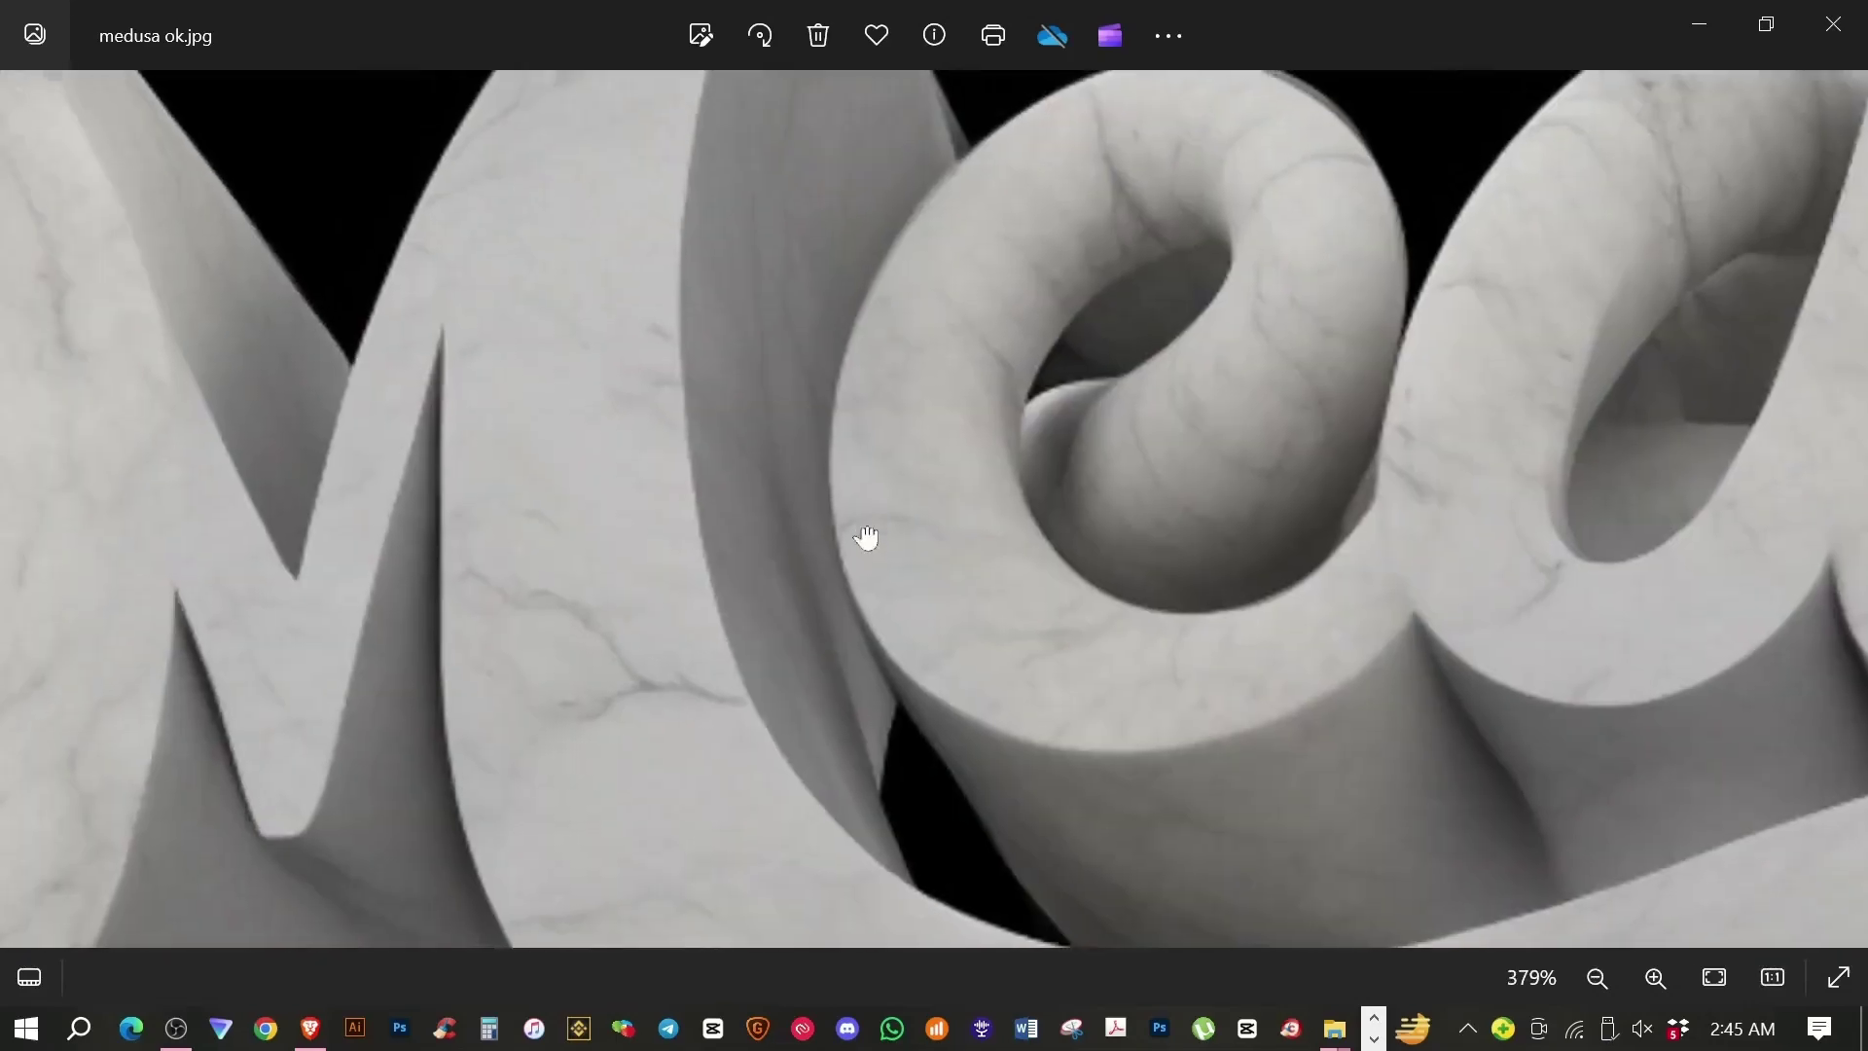
Step: Reopen medusa ok.jpg, compare it with medusa_01.jpeg and the next lettering, then close
key("alt+F4")
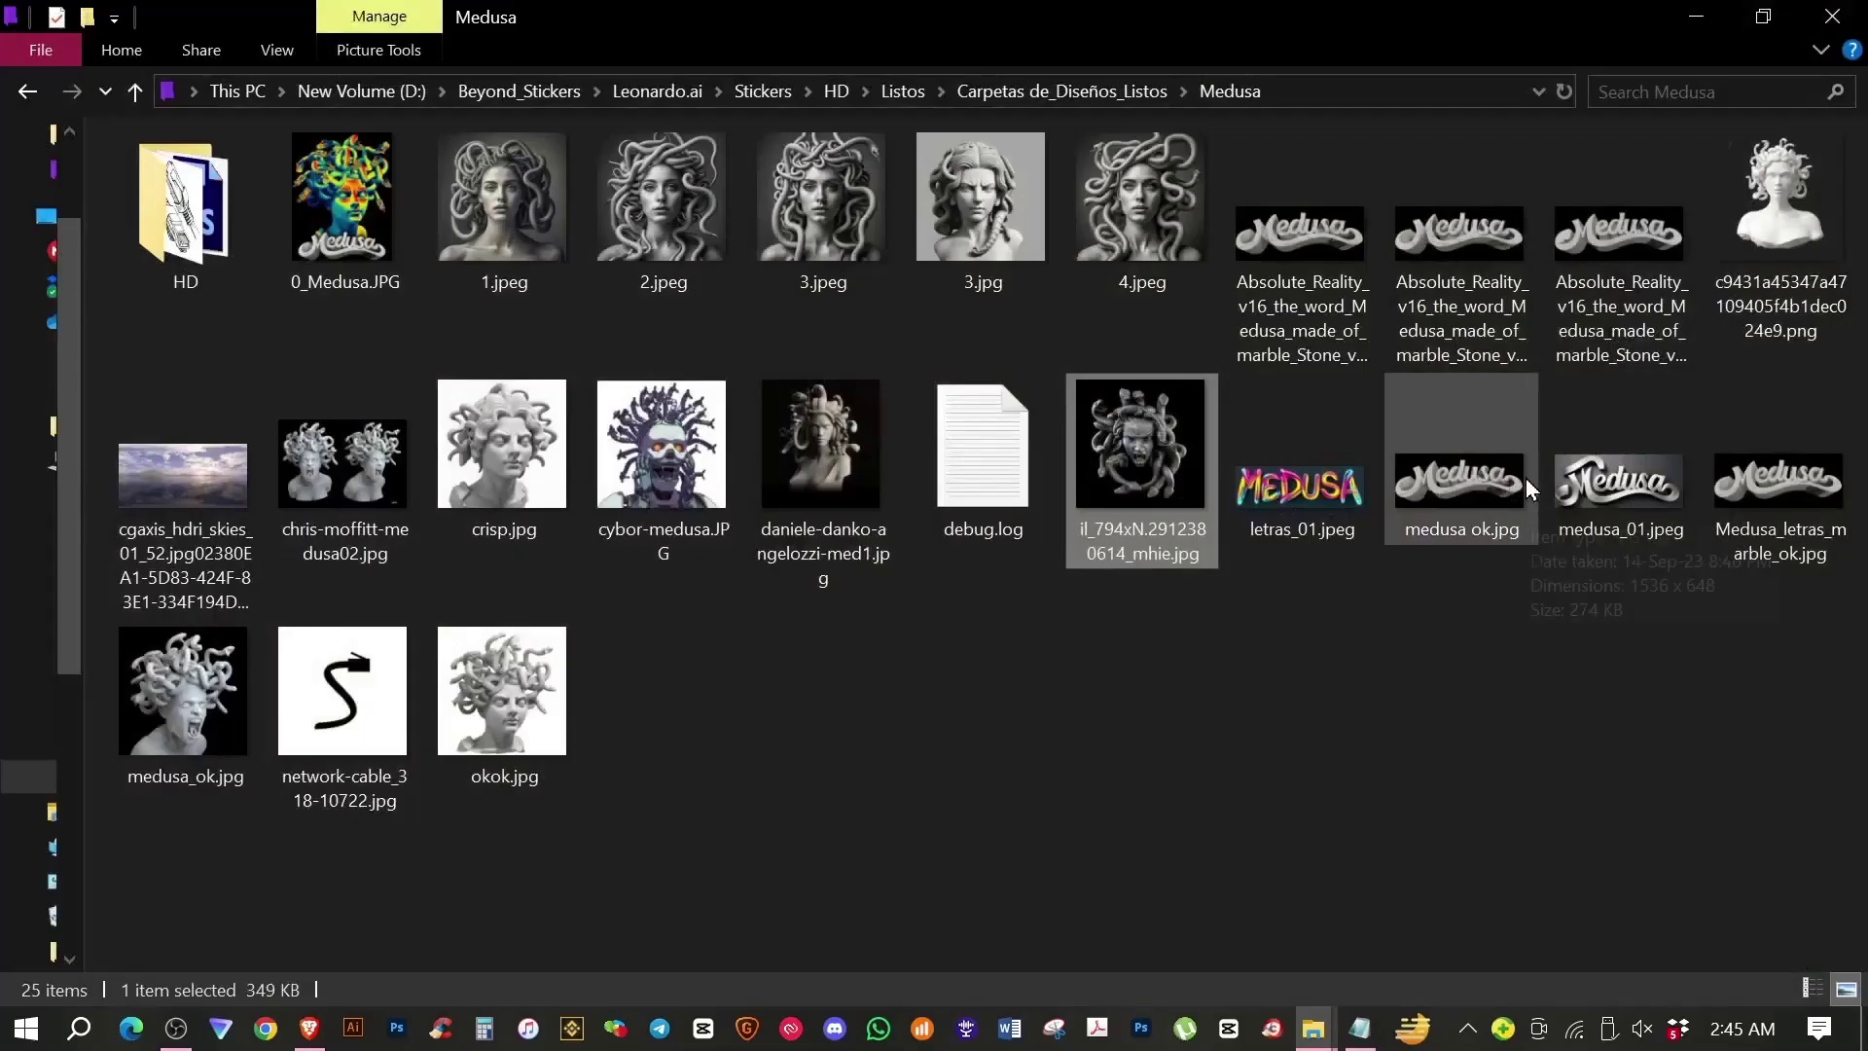
double_click(1508, 487)
key("Right")
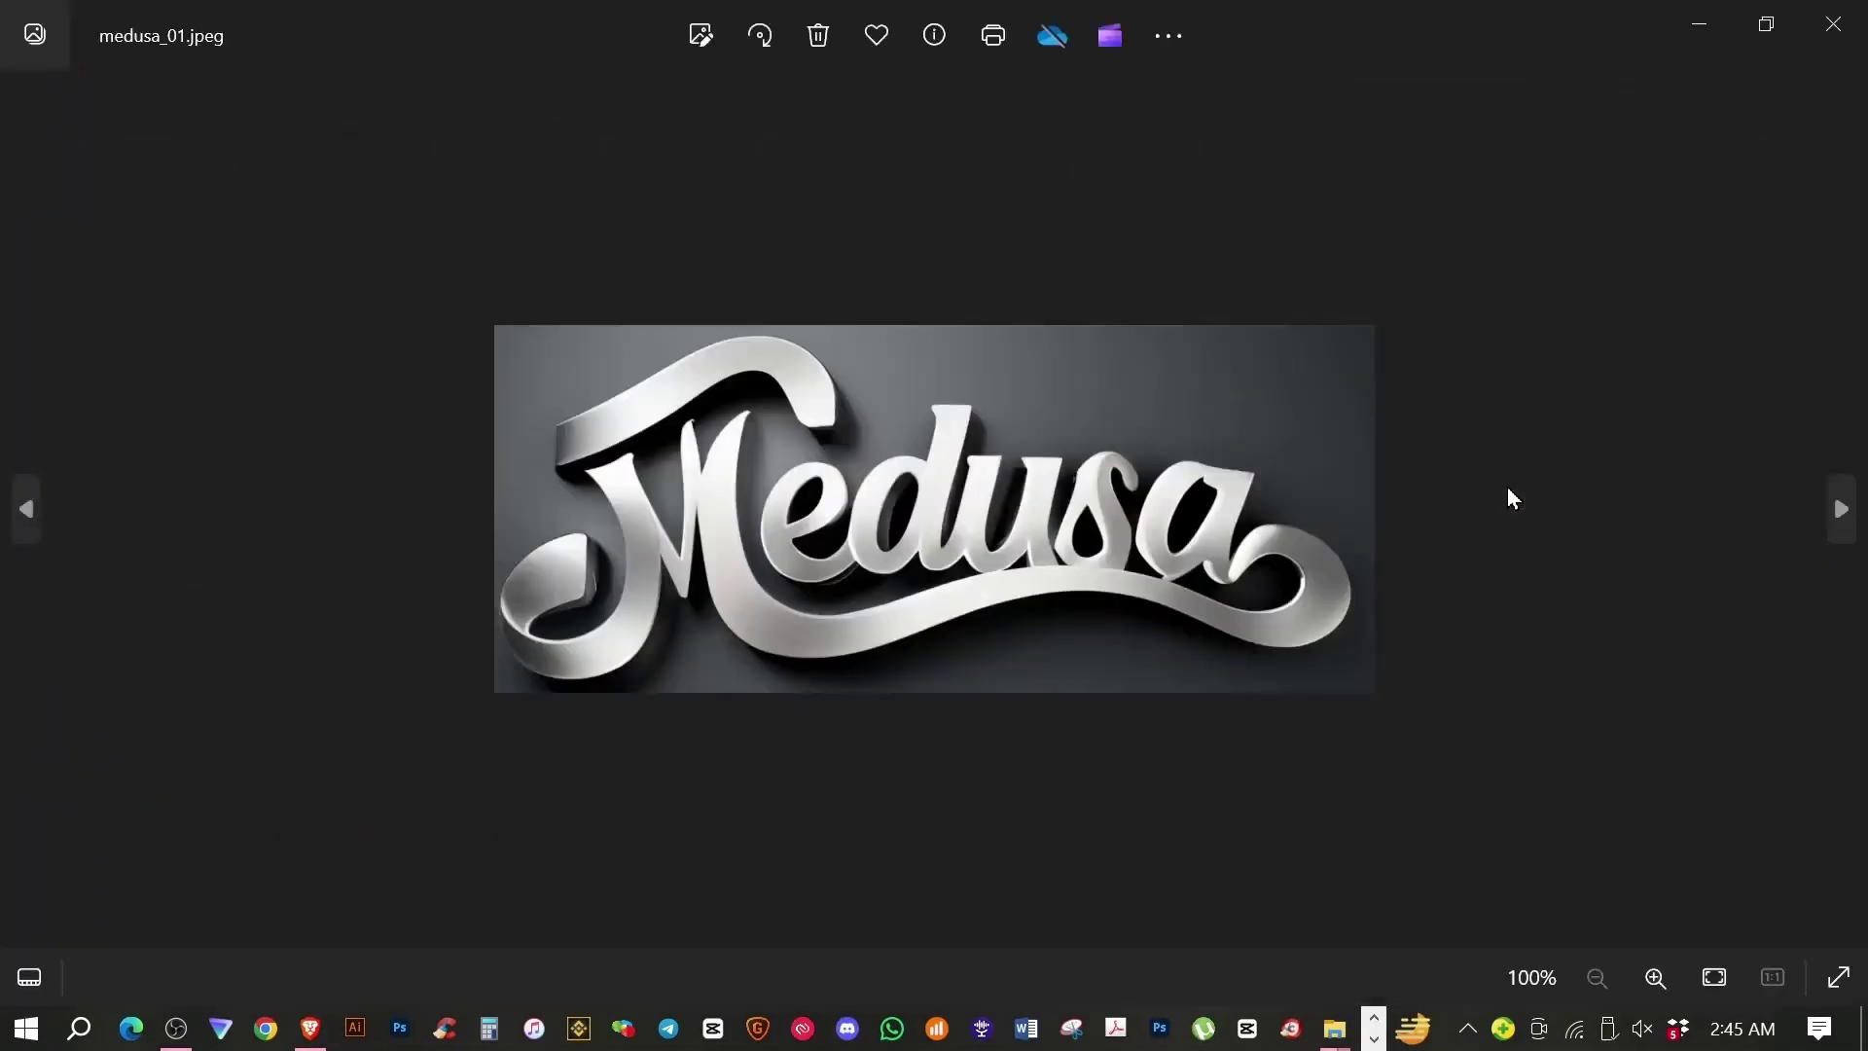
key("Right")
key("alt+F4")
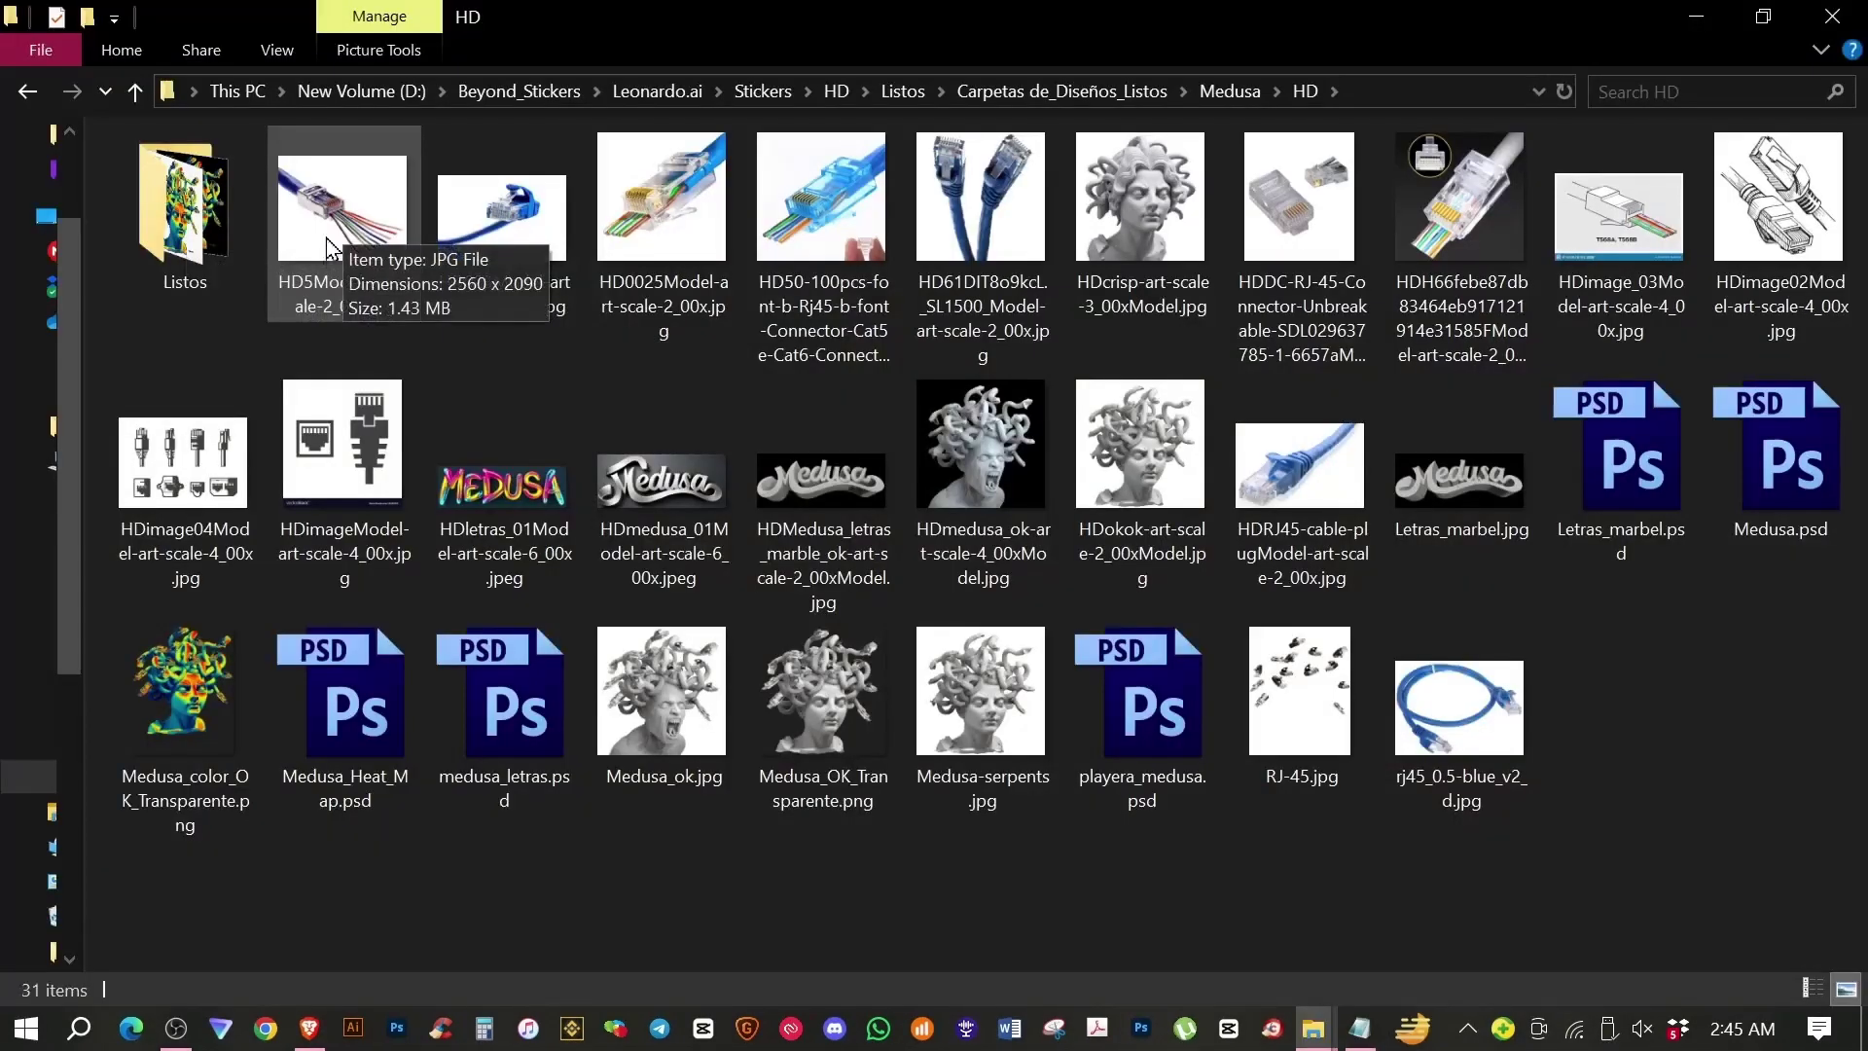
Step: View HD5Model-art-scale-2_00x.jpg, then open the HD0025Model connector image
double_click(326, 214)
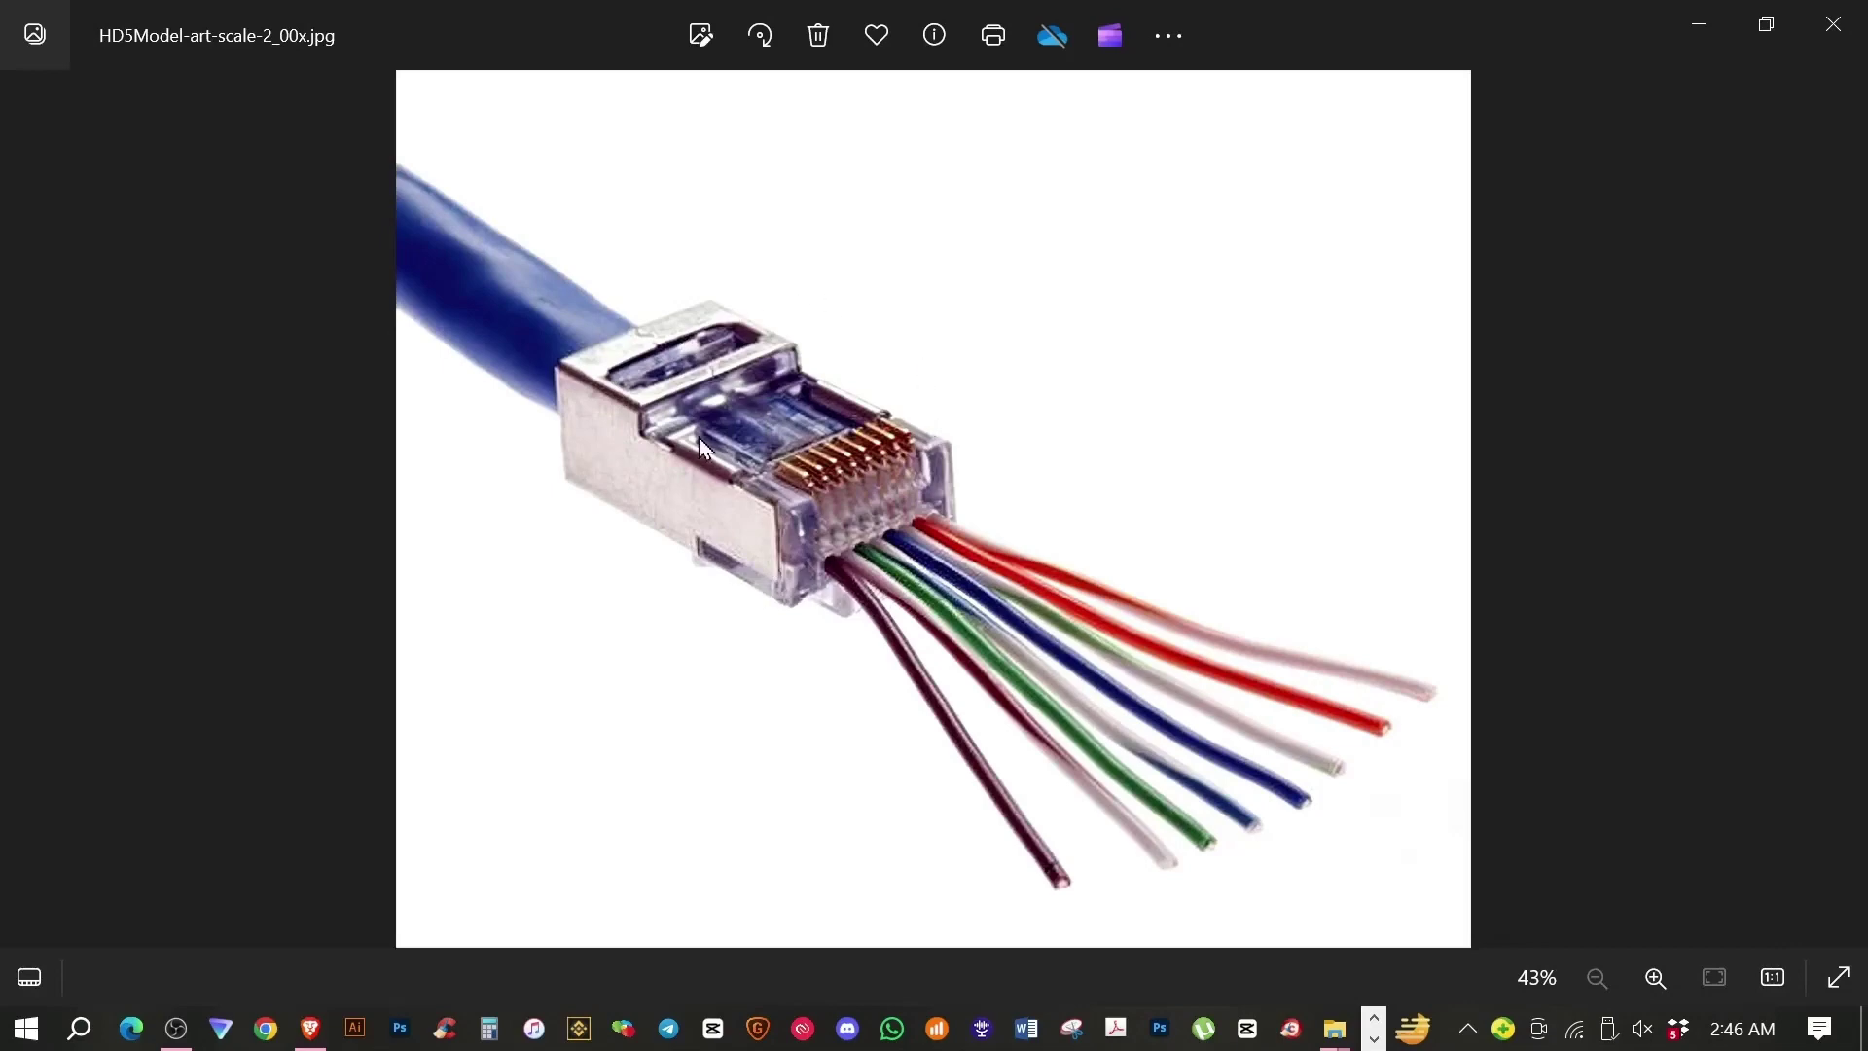
left_click(1833, 23)
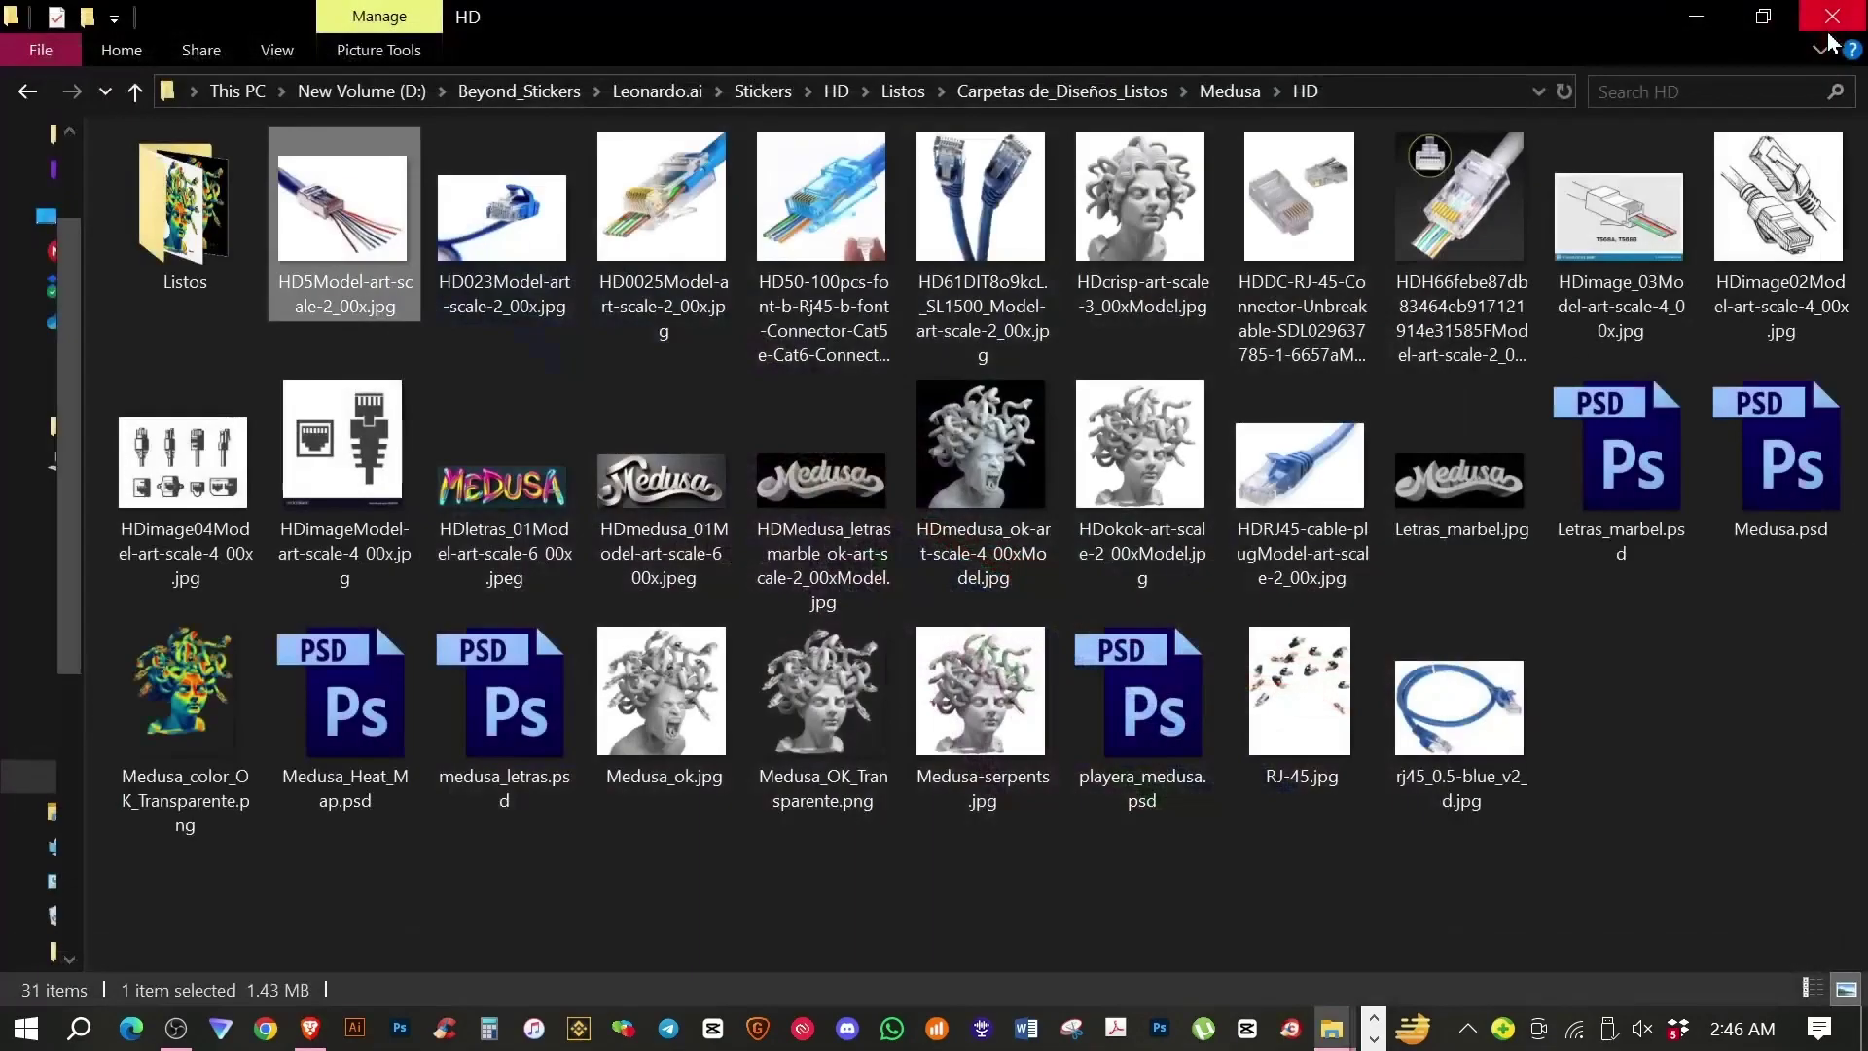
double_click(638, 191)
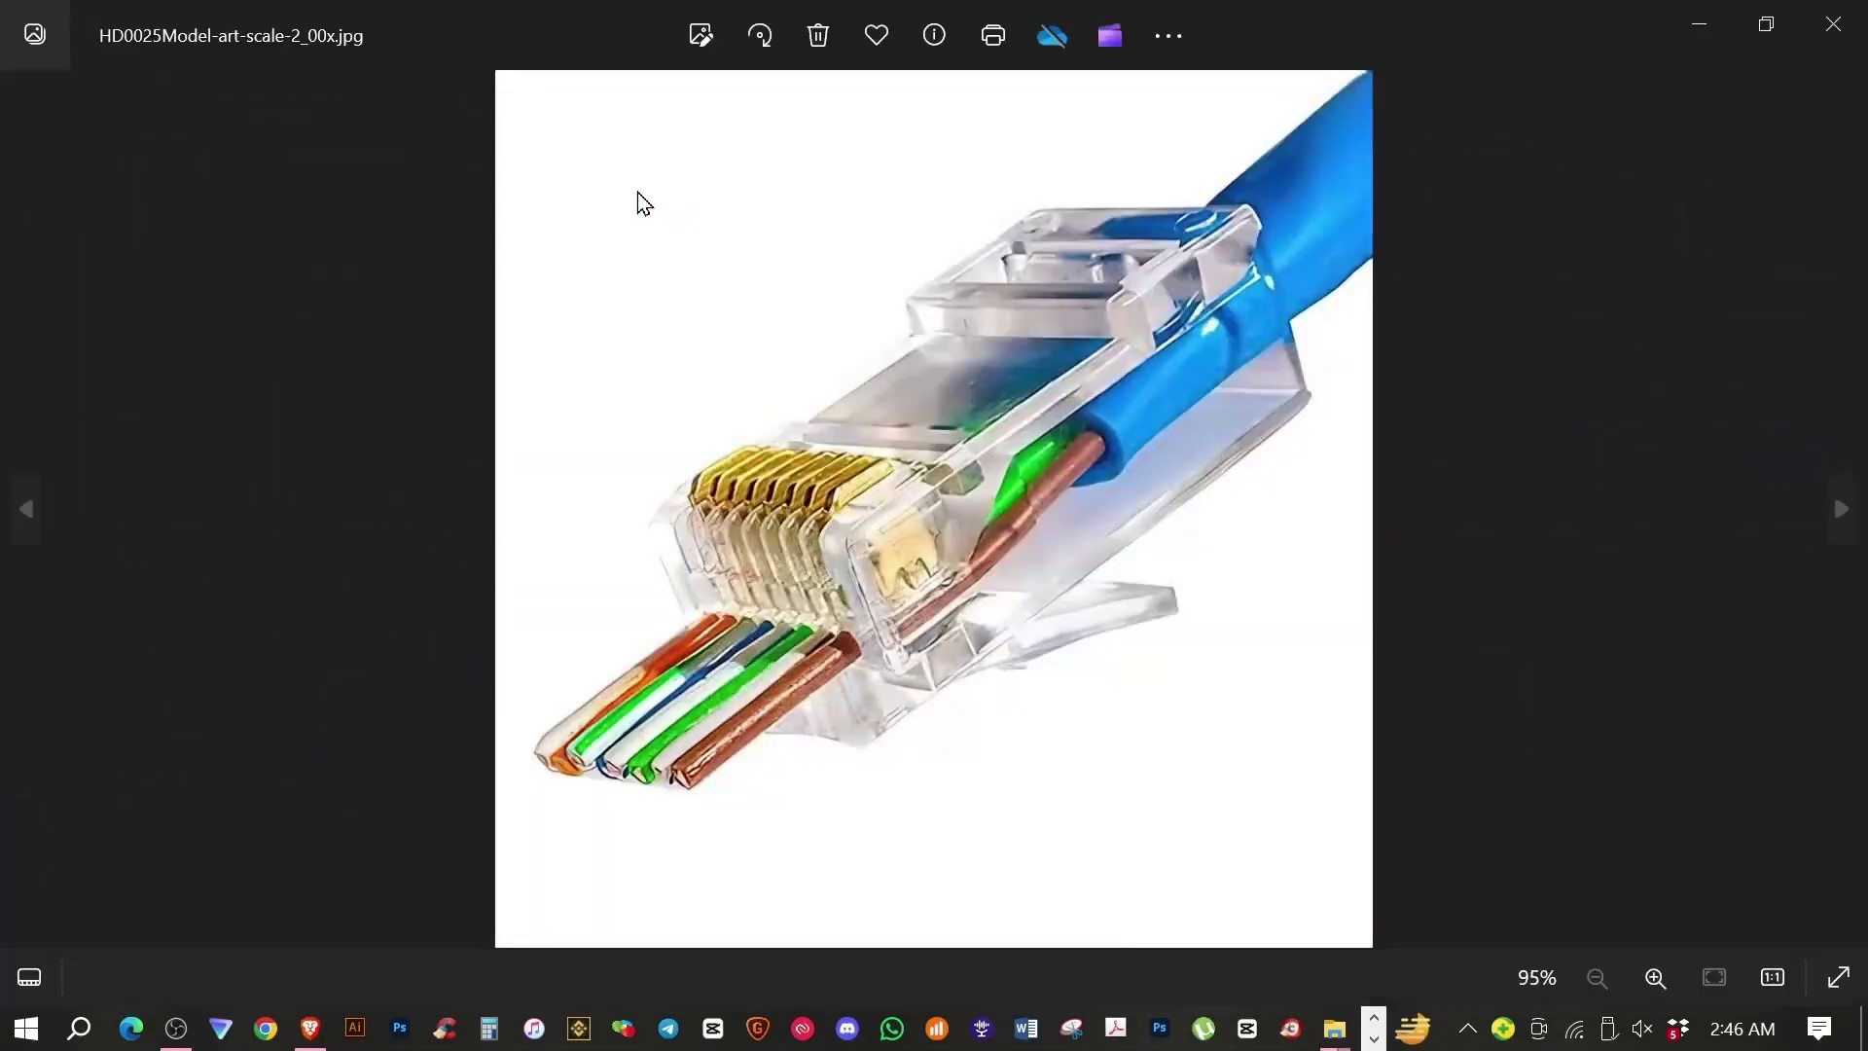
Step: Page through the RJ-45 connector and cable references to HDmedusa_ok
key("Right")
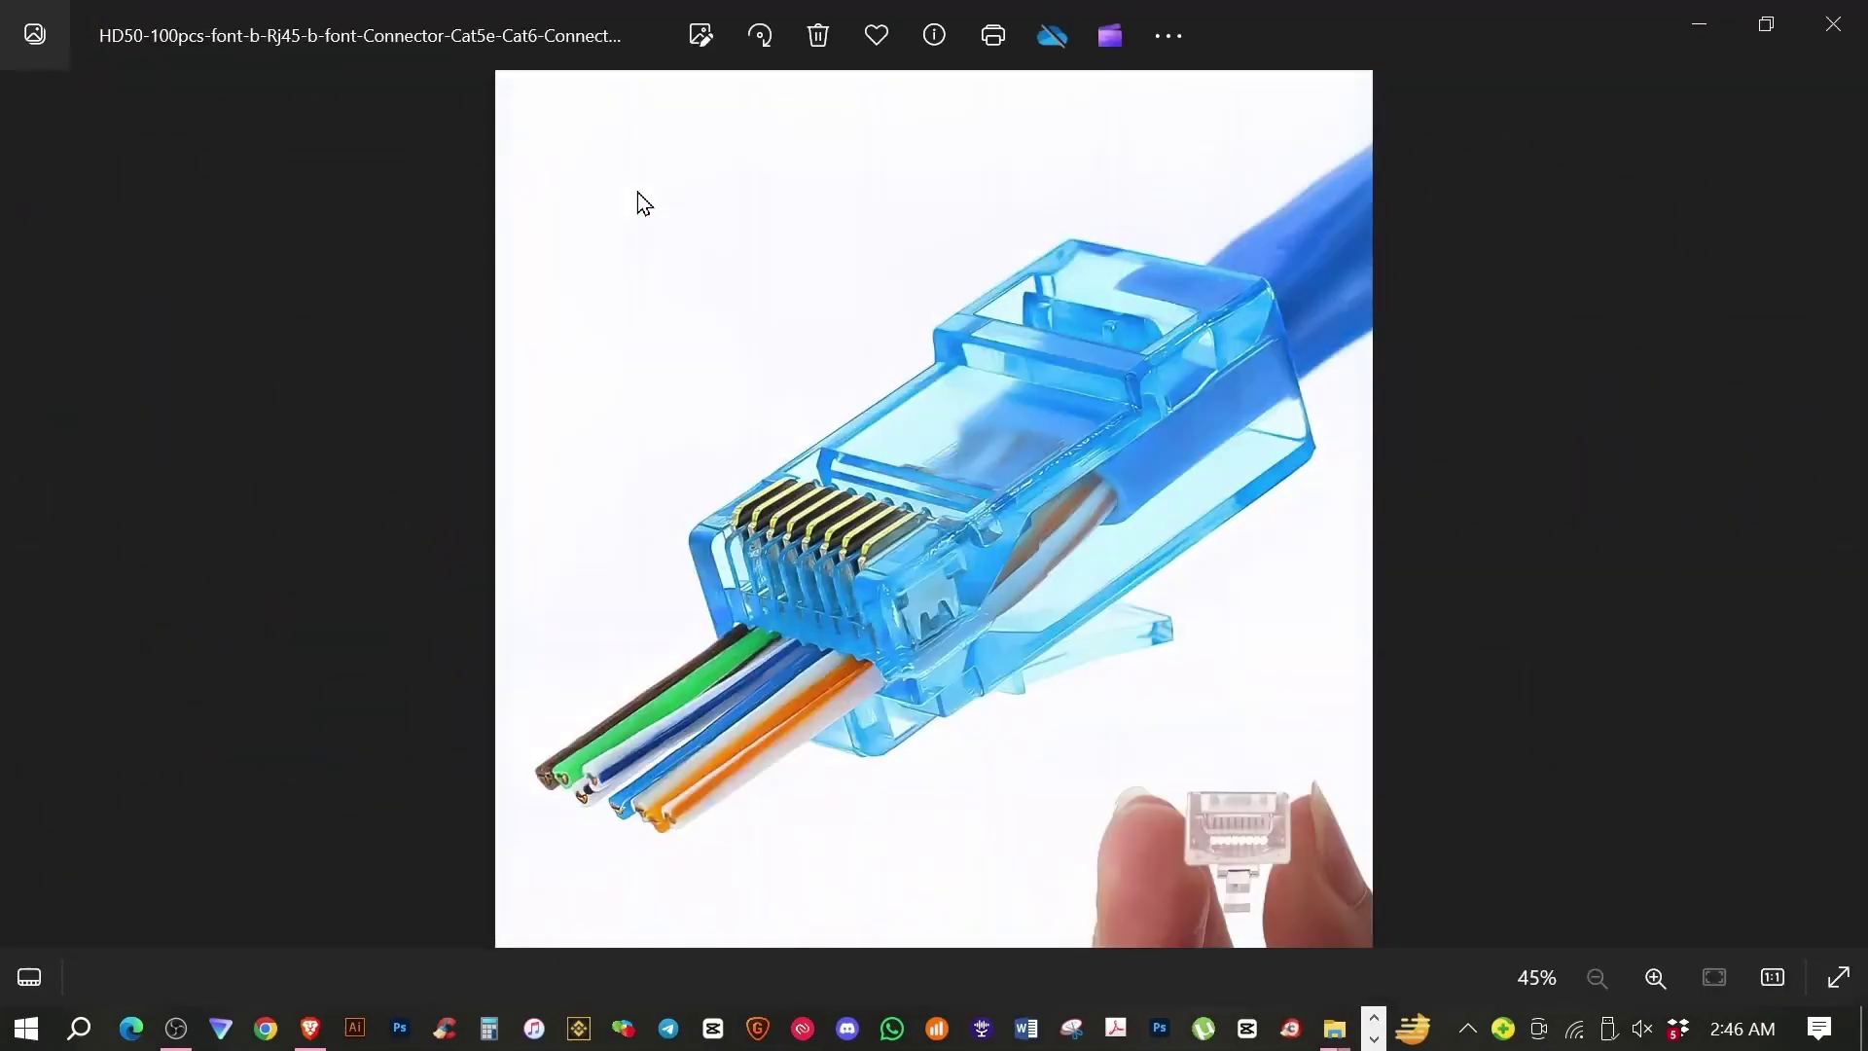
key("Right")
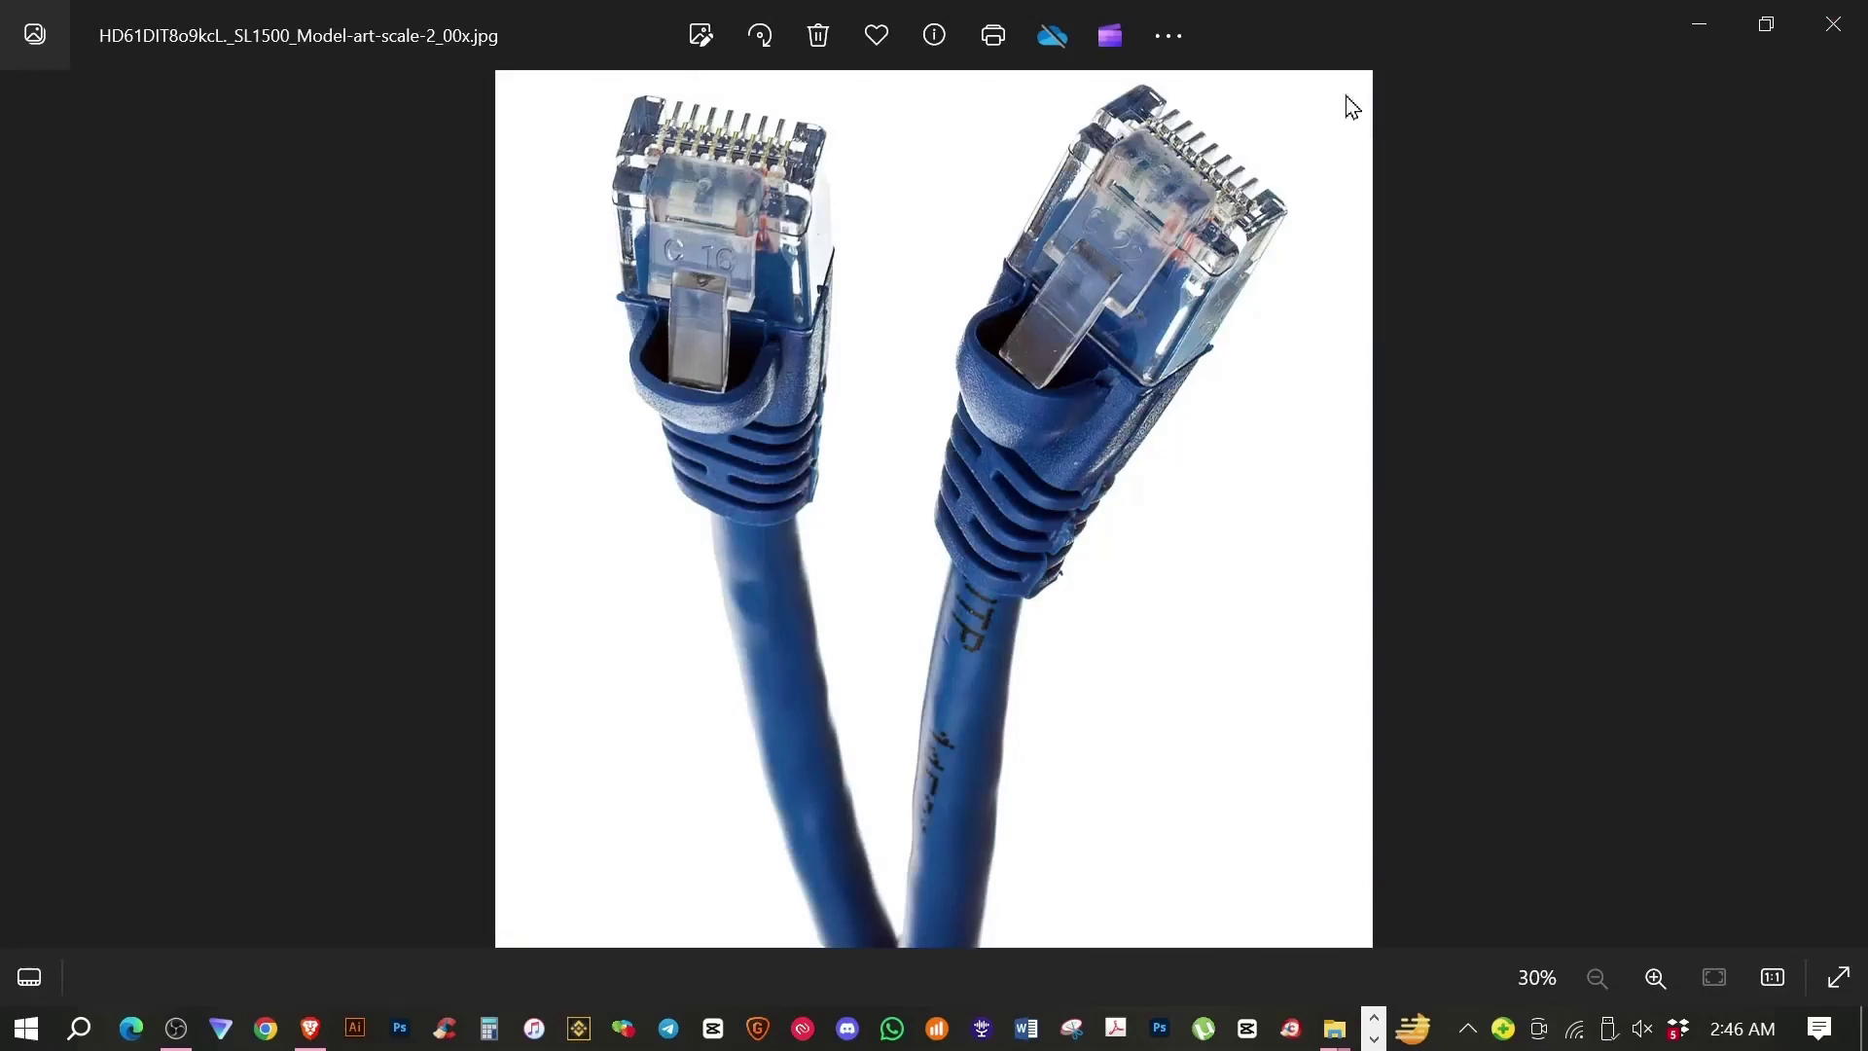
key("Right")
key("Right")
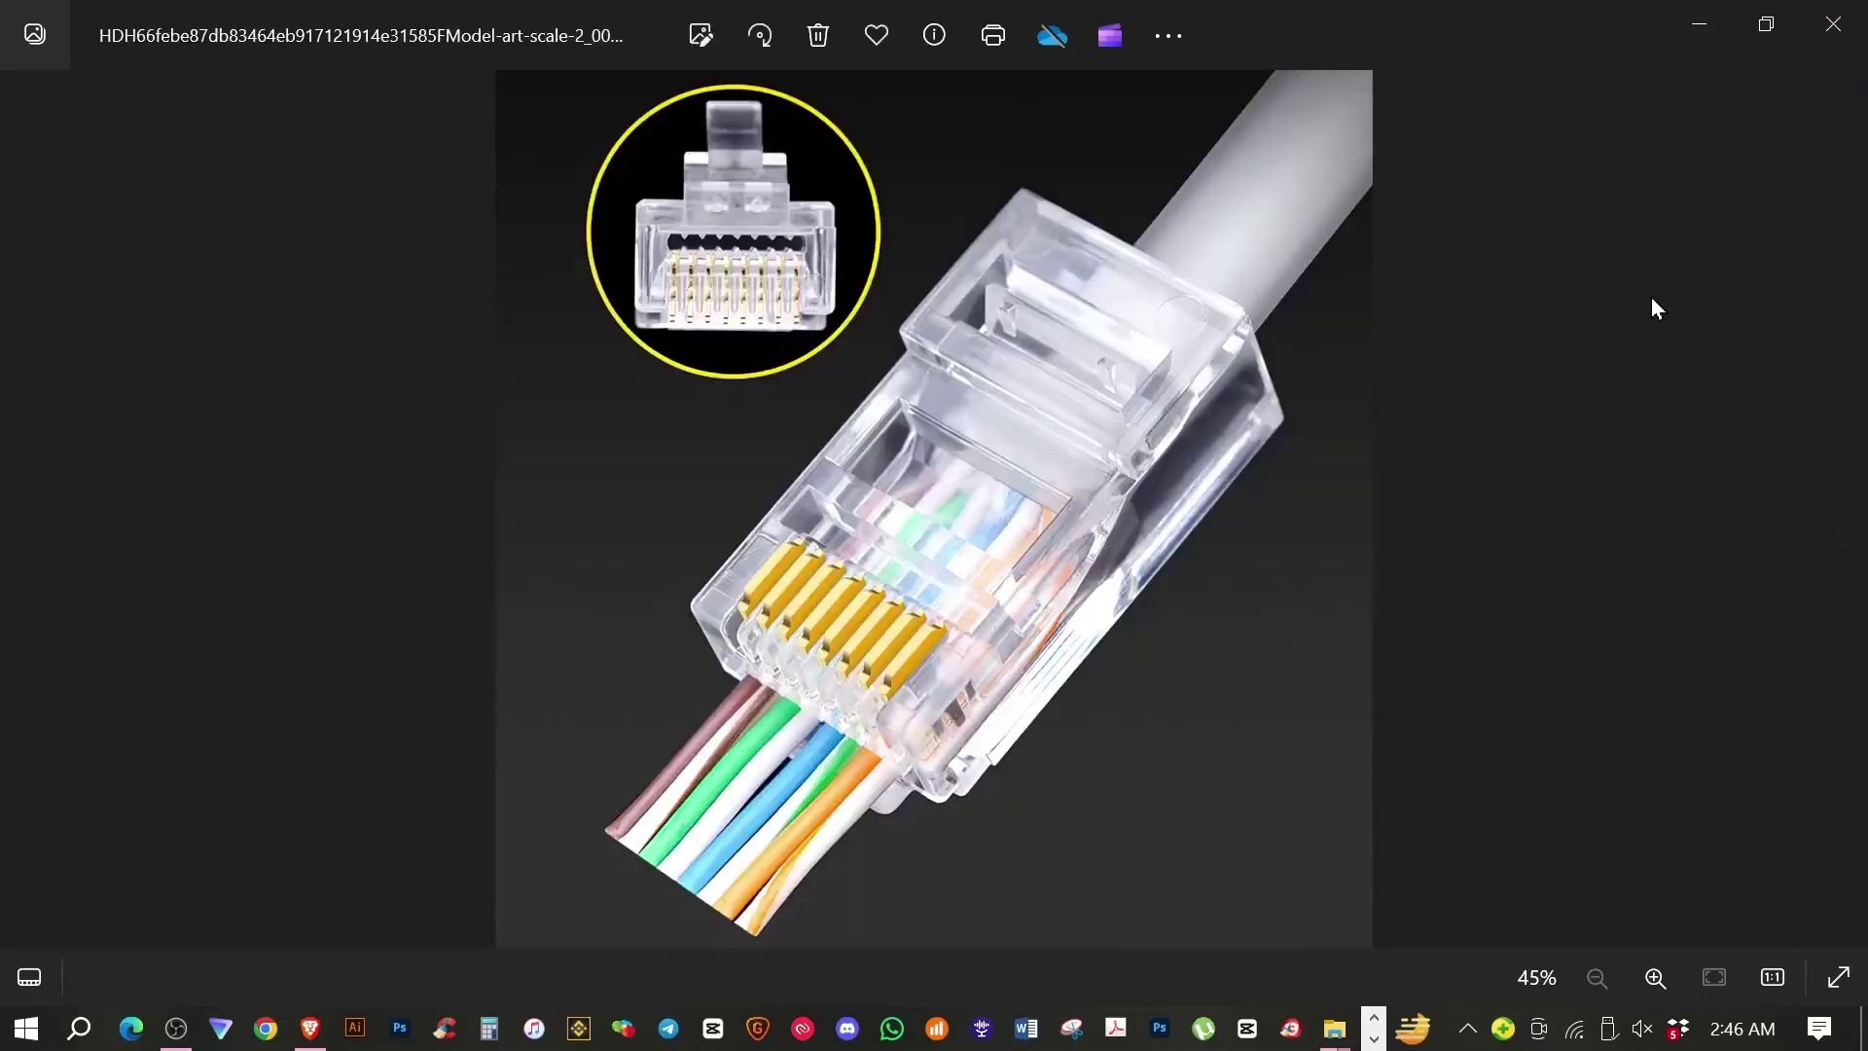
key("Right")
key("Right")
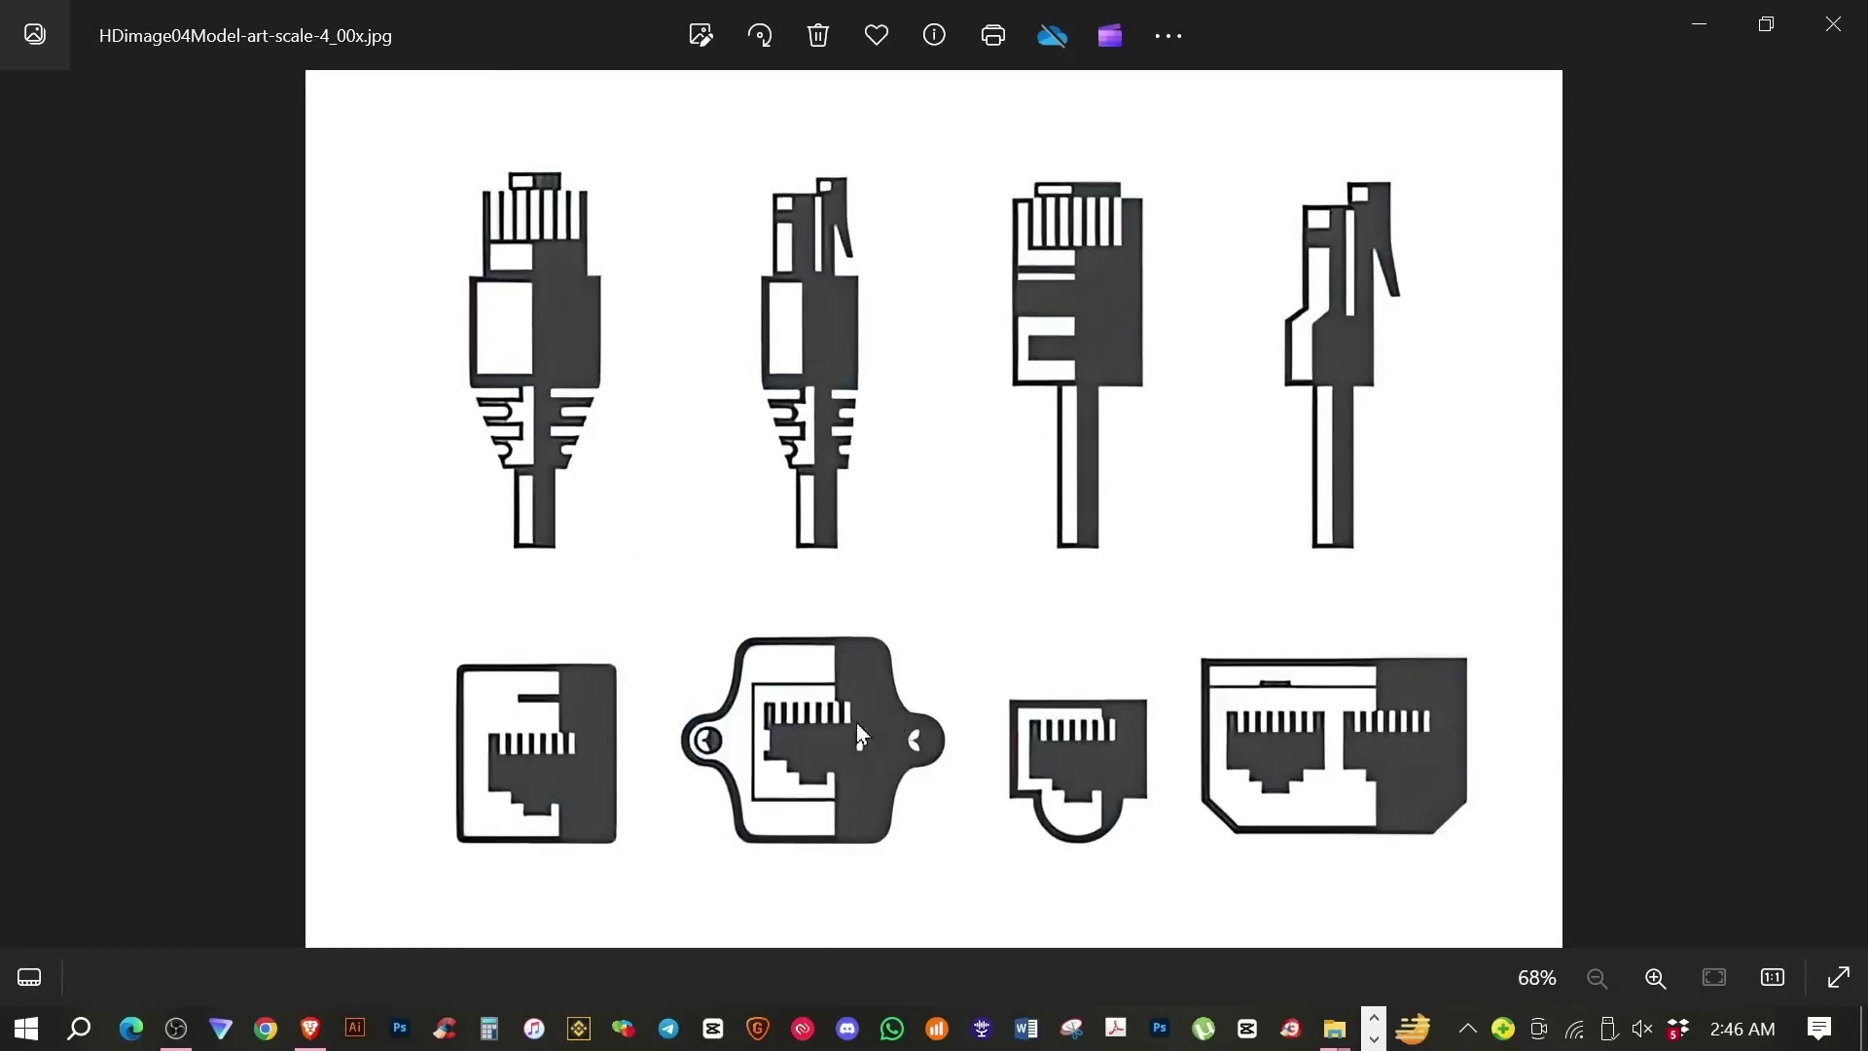
key("Right")
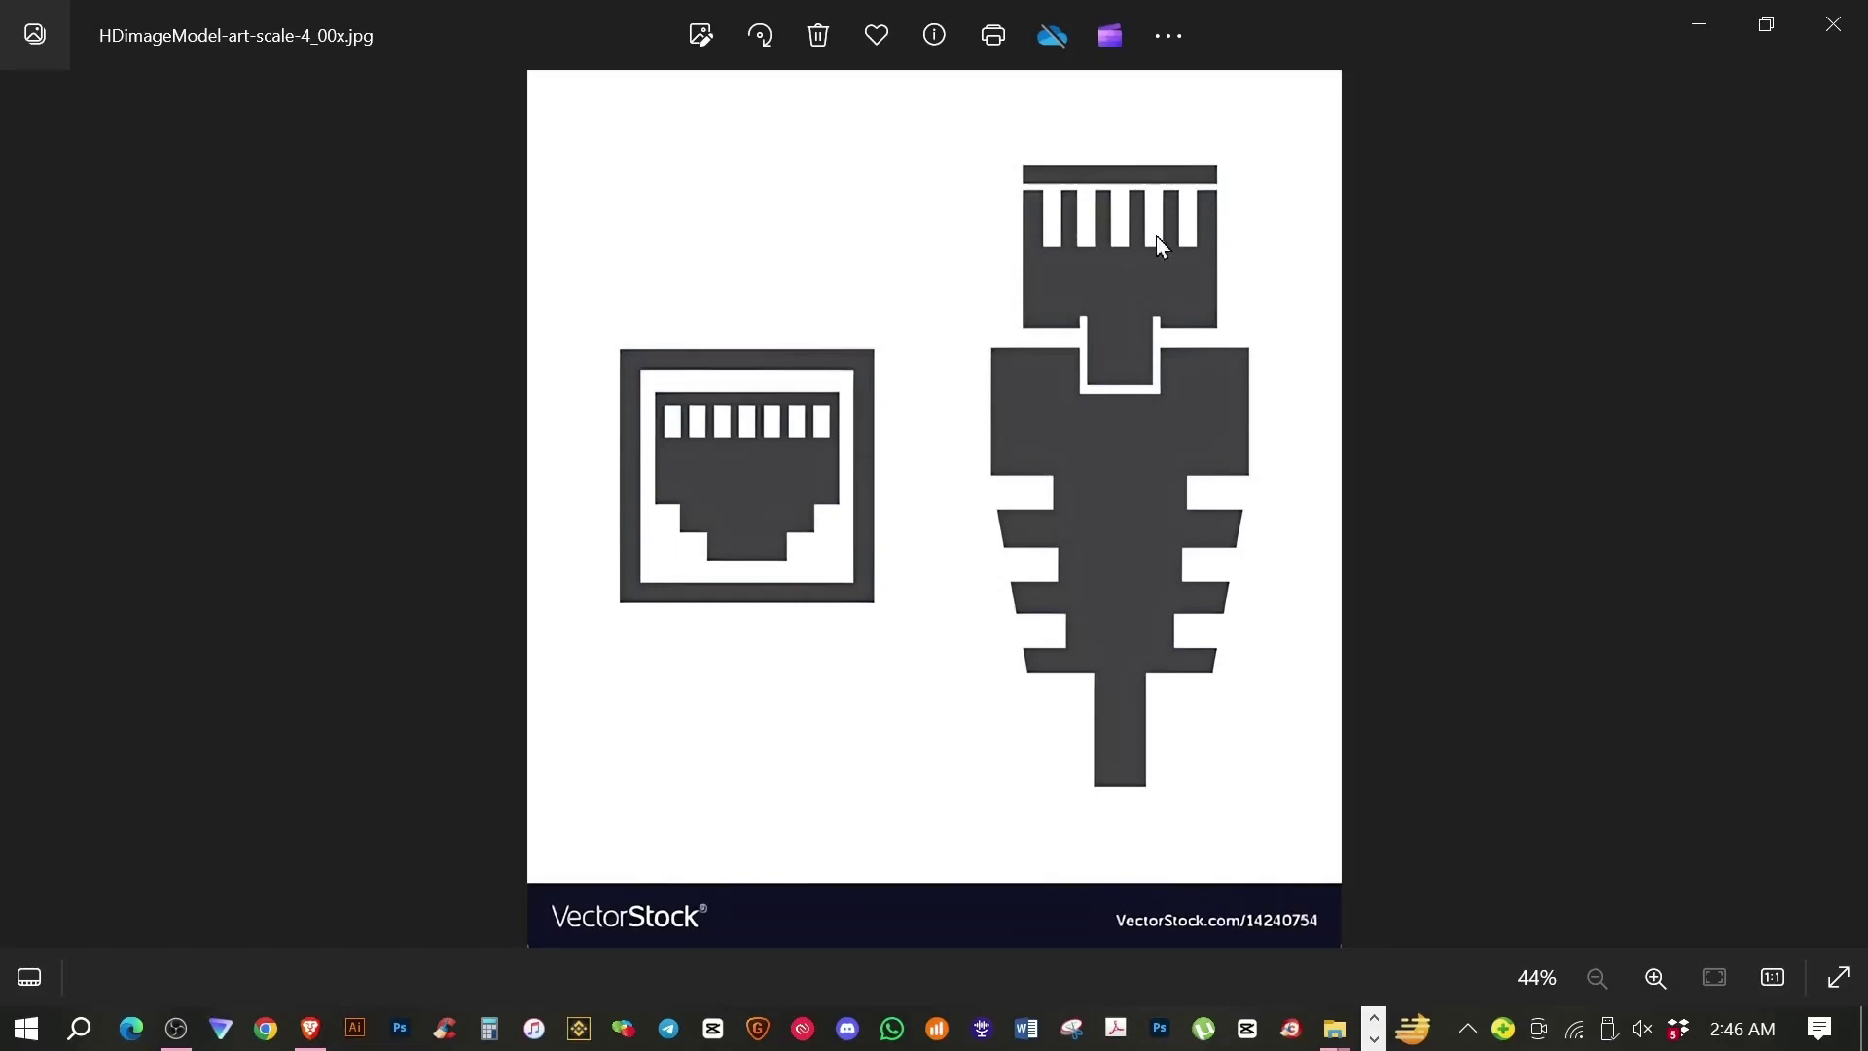
key("Right")
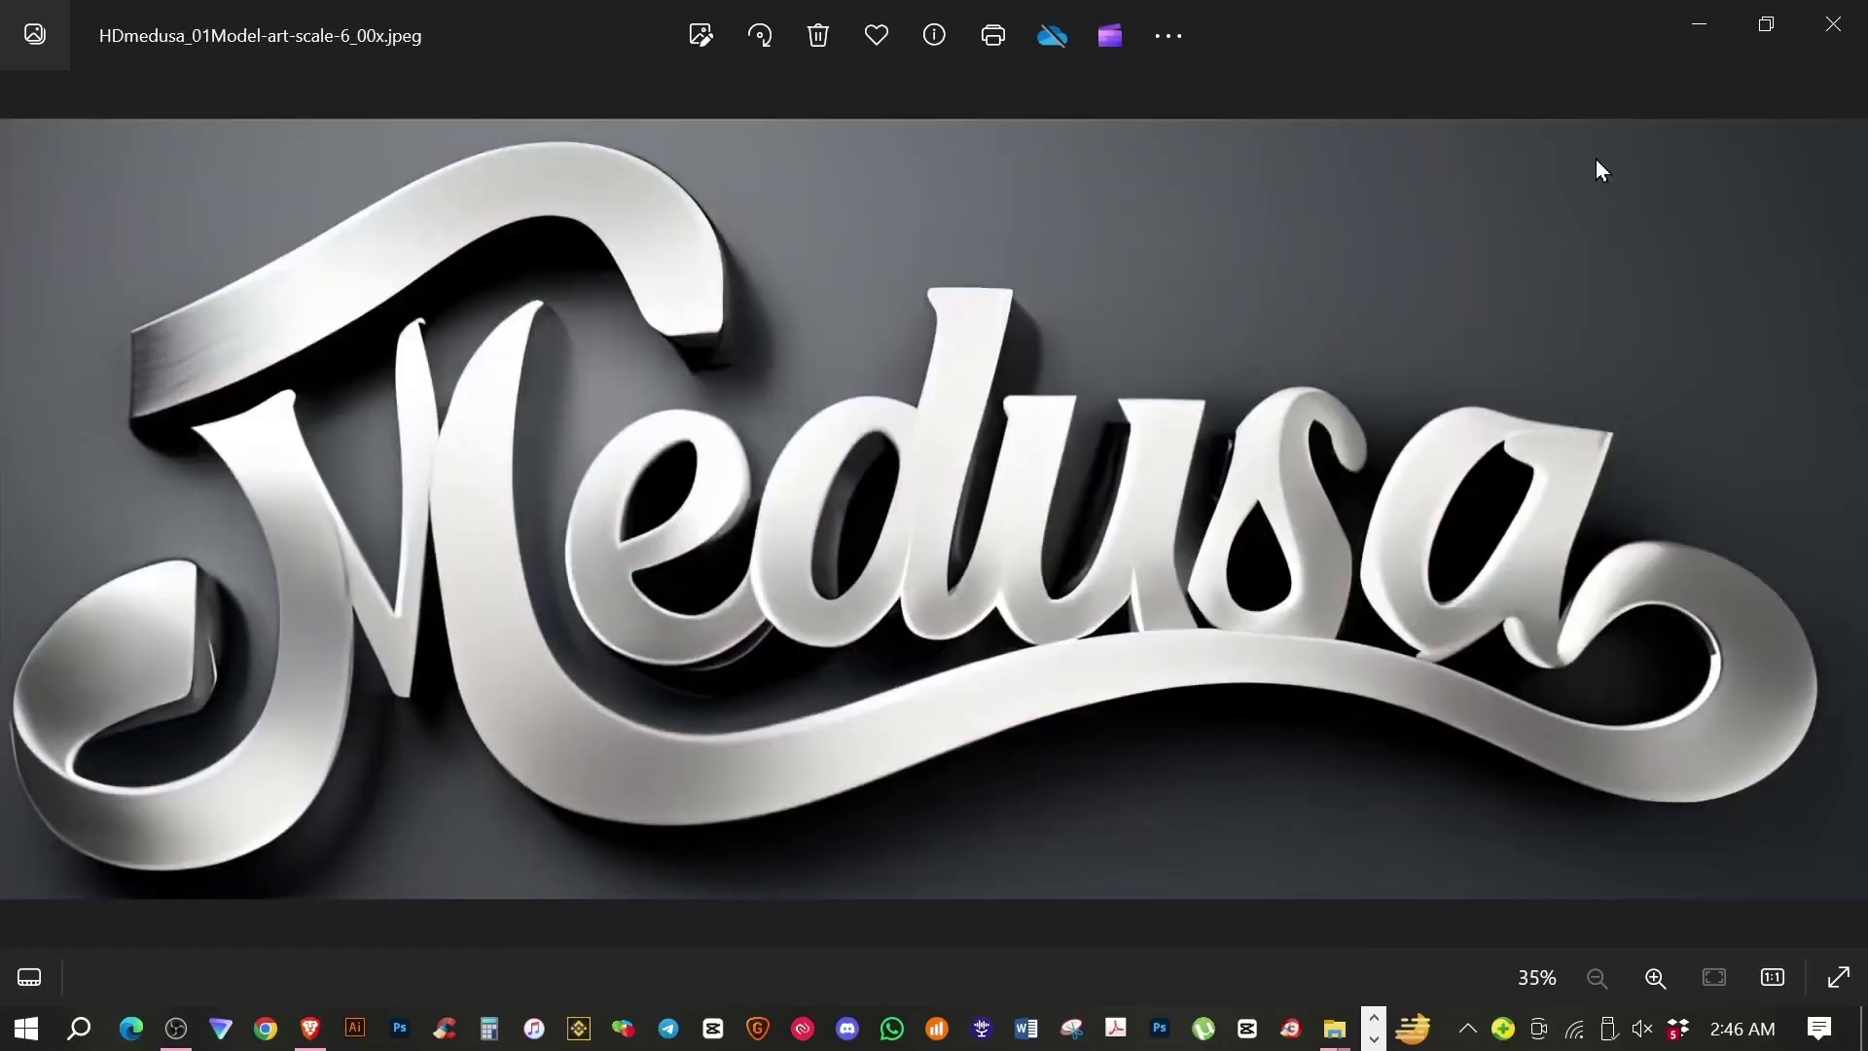
key("Right")
key("Right")
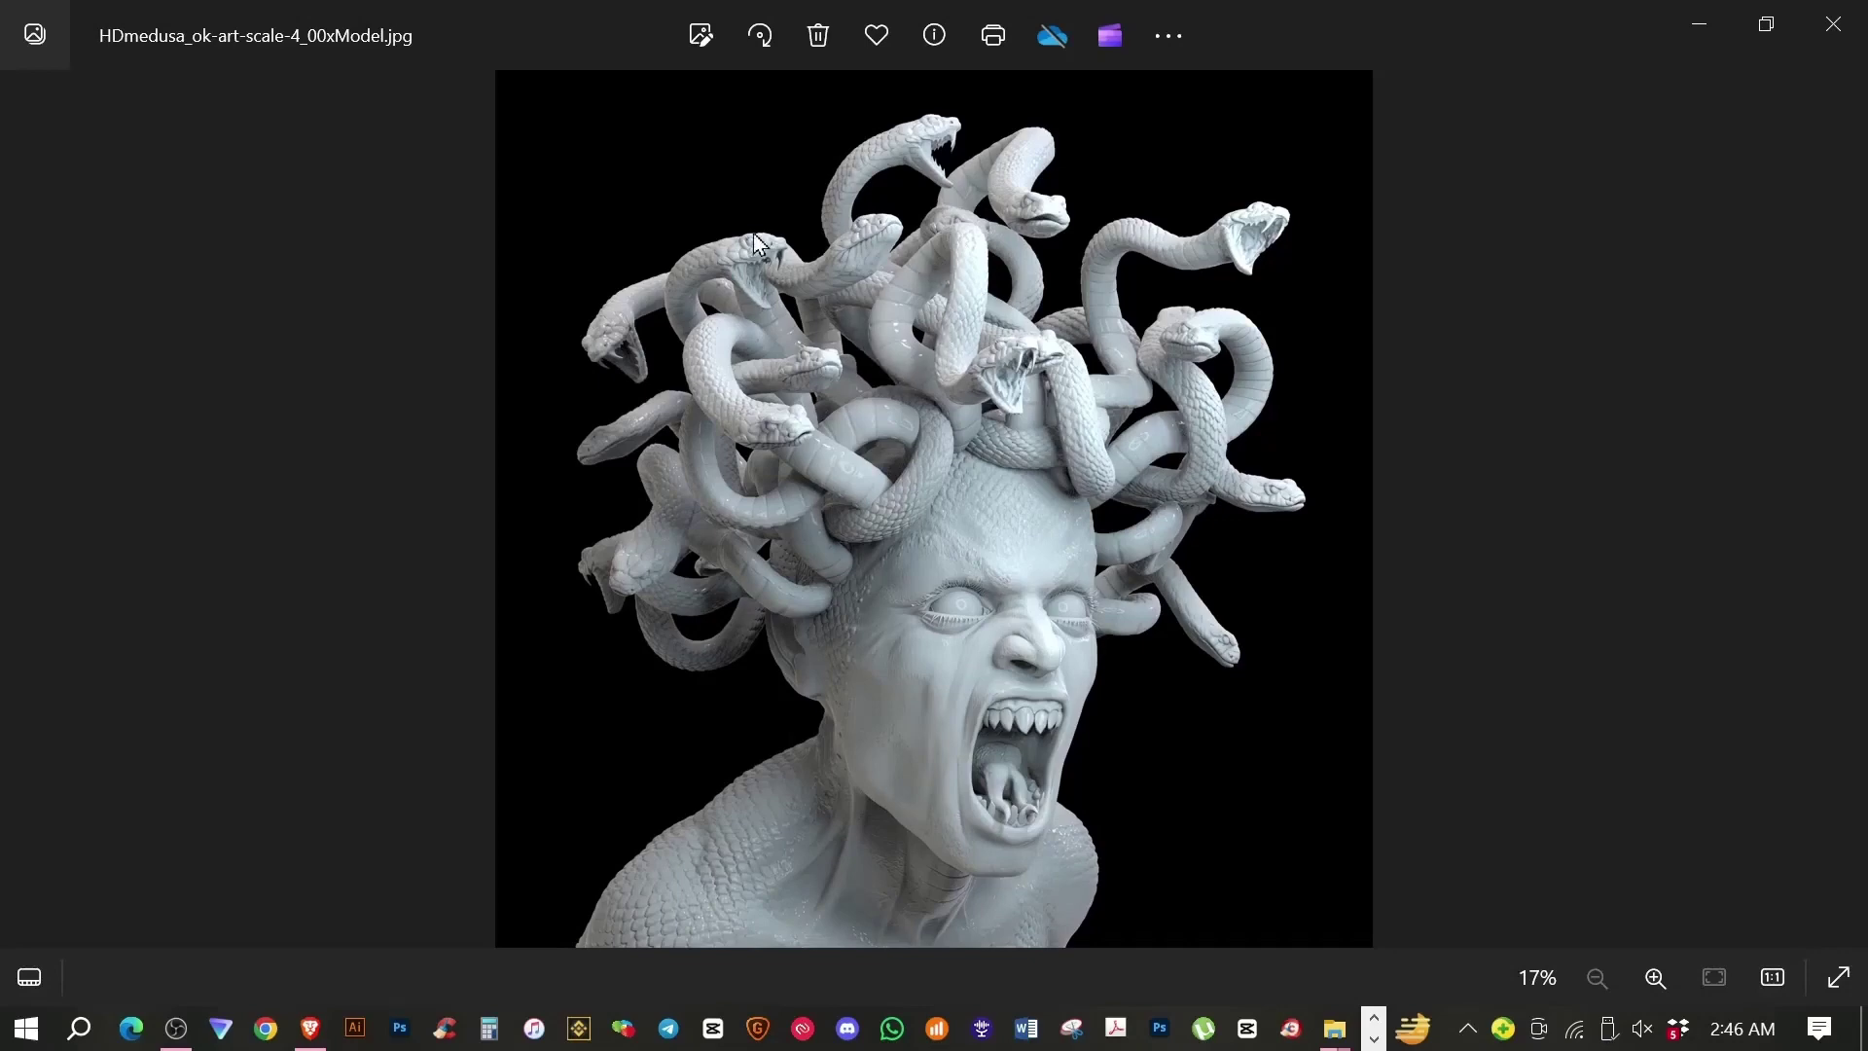
Step: Advance past the calm Medusa head to Medusa_color_OK_Transparente.png and zoom in
key("Right")
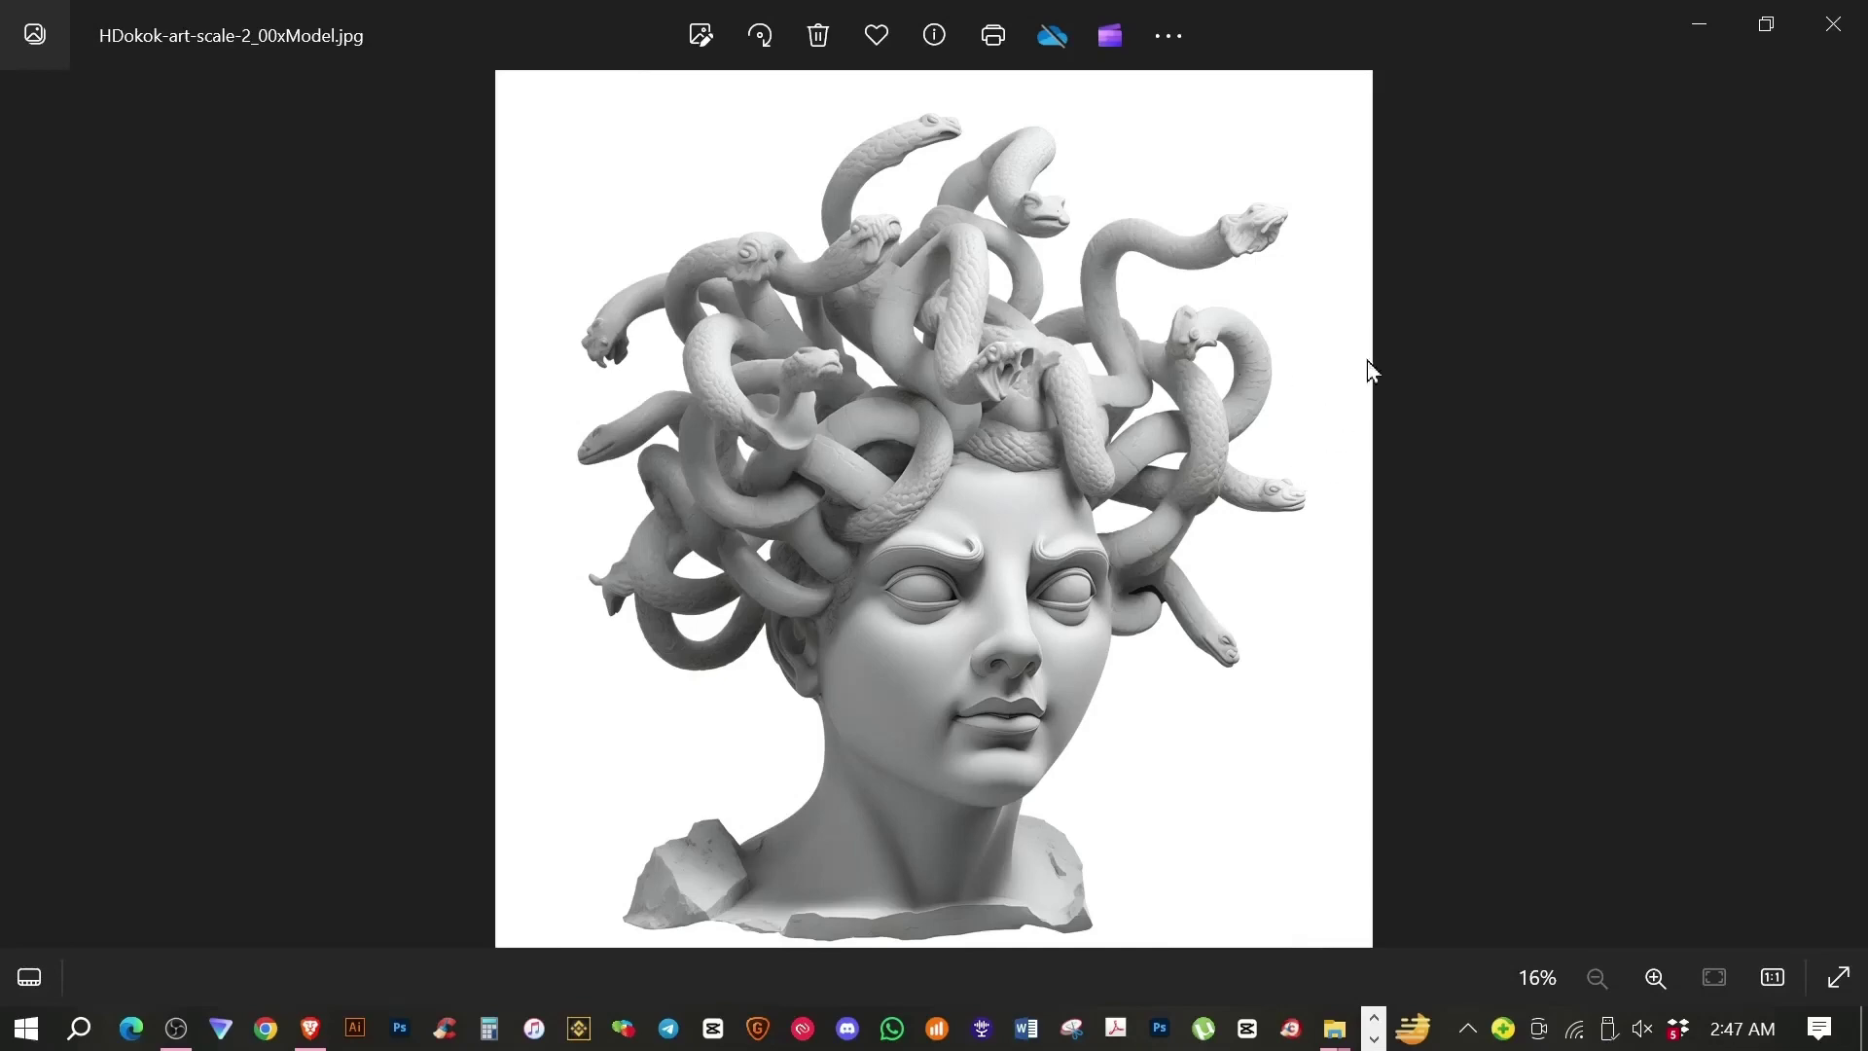
left_click(1747, 163)
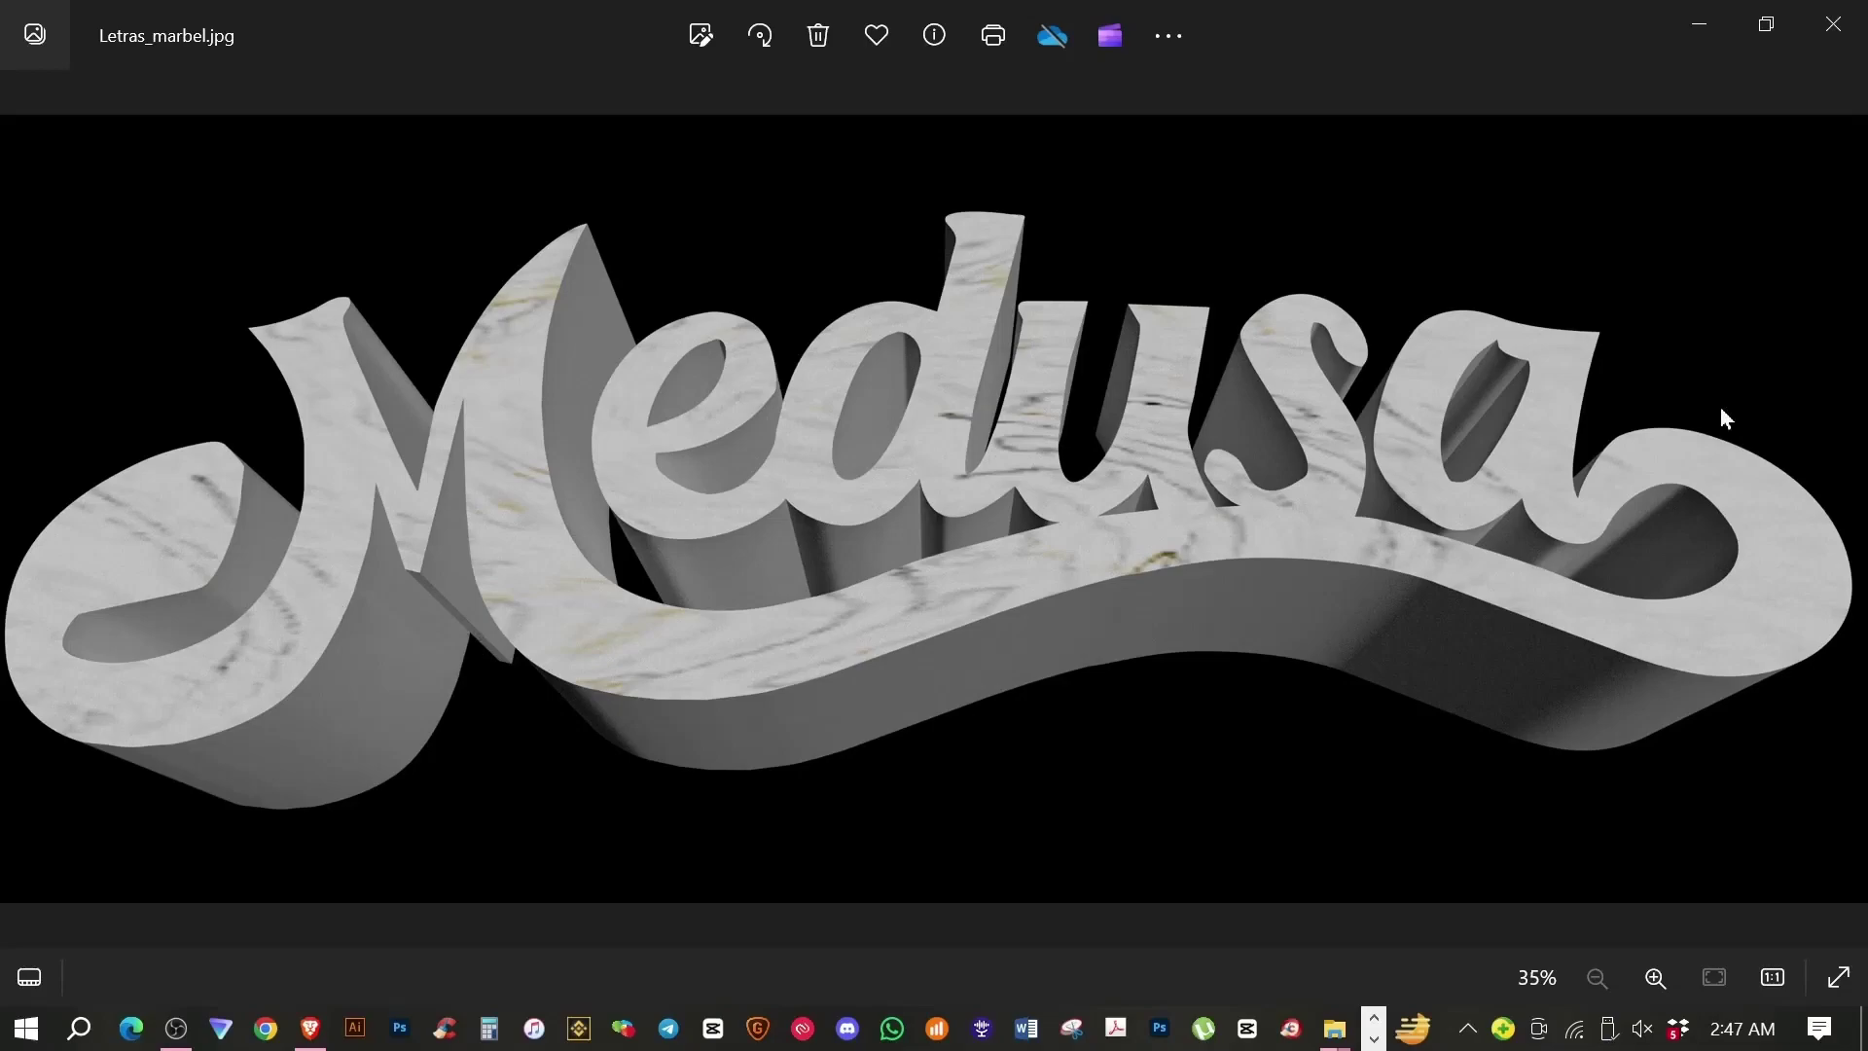
key("Right")
scroll(1166, 514, "up", 2)
scroll(1162, 524, "up", 3)
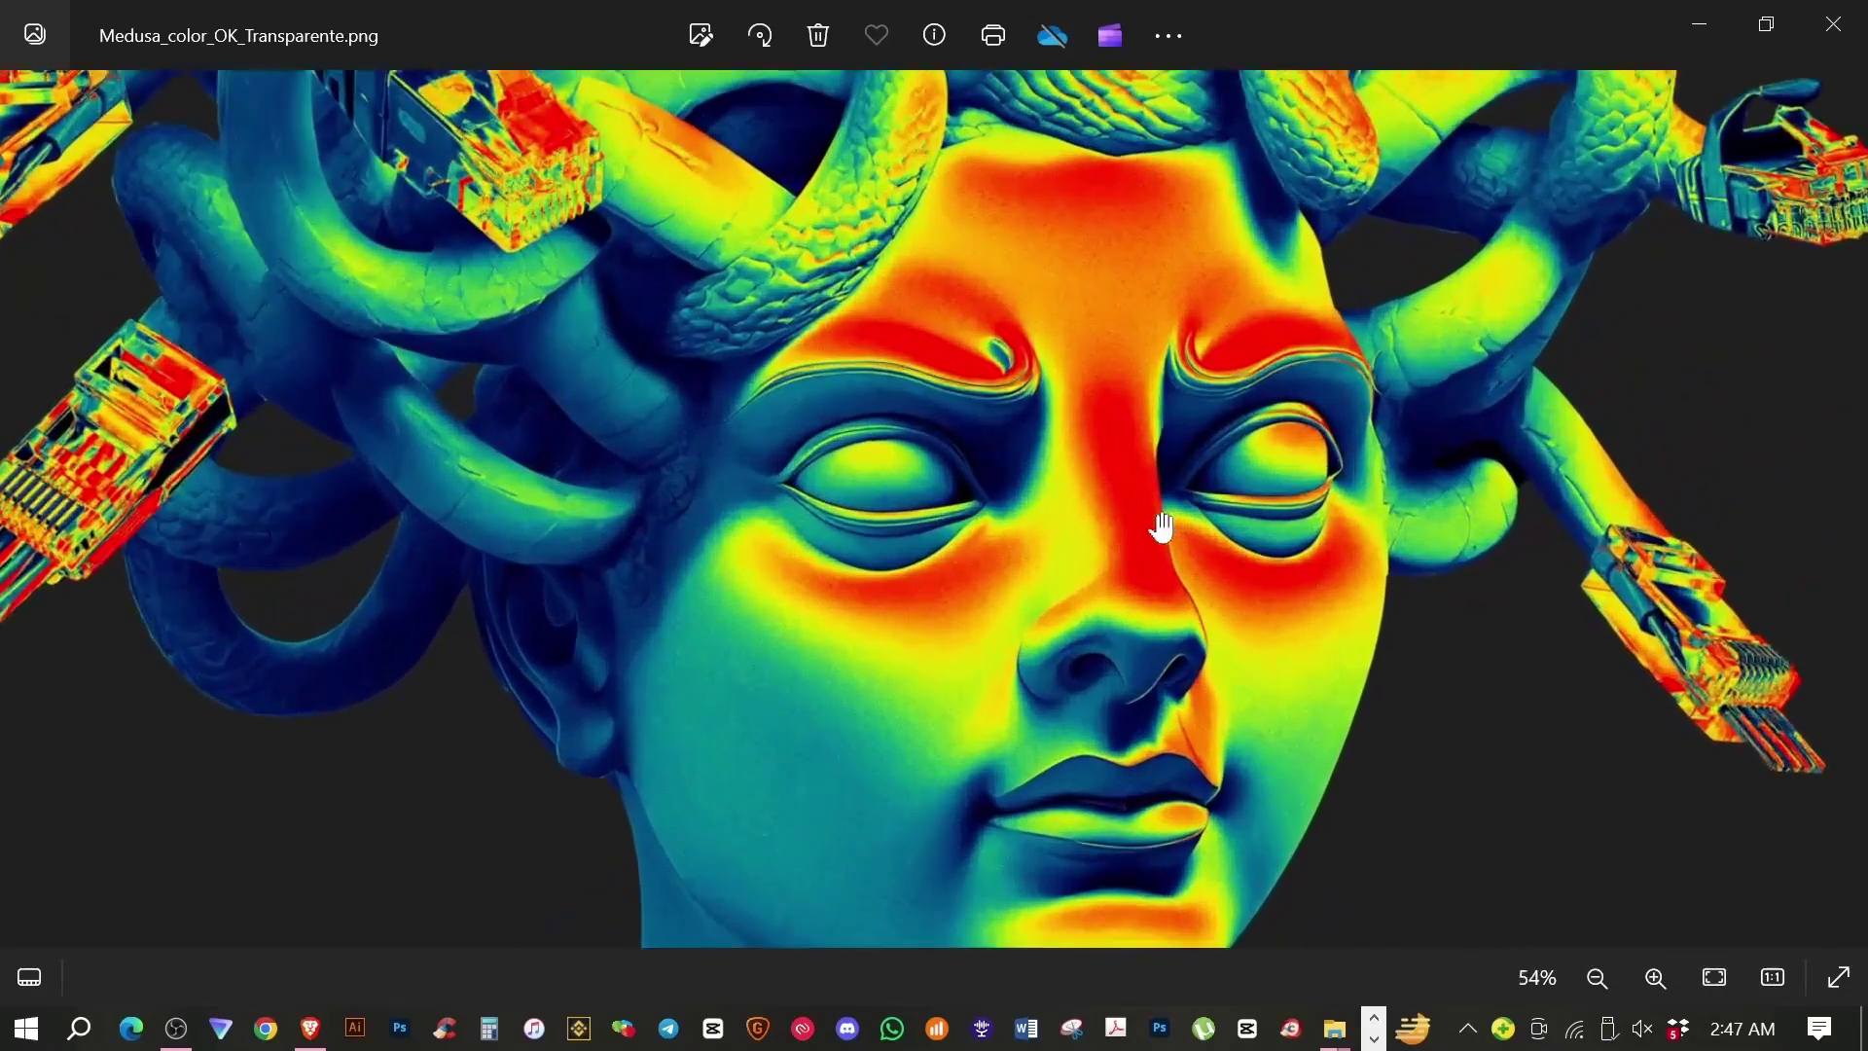
scroll(1158, 521, "up", 1)
scroll(983, 529, "up", 1)
Step: Pan across the heat-map eye, cheek, nose and lips, then open the Listos folder
left_click_drag(625, 342, 1084, 505)
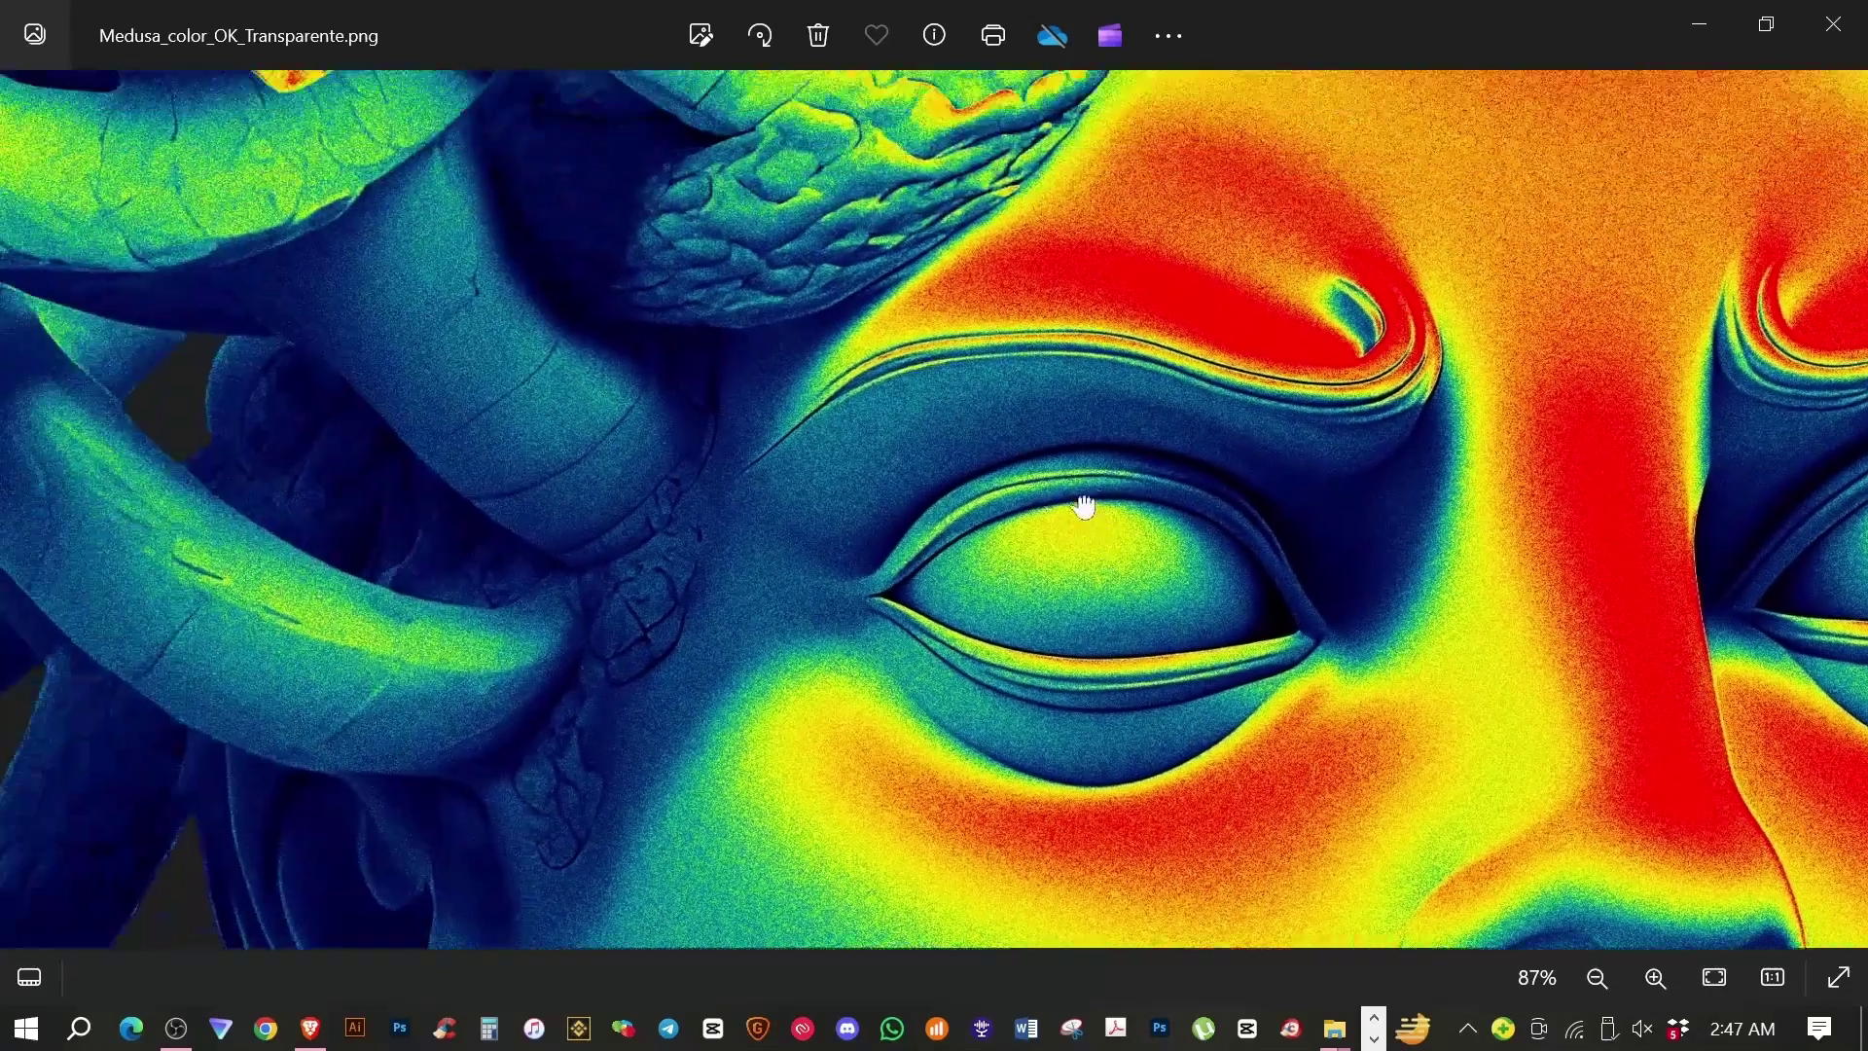
left_click_drag(792, 554, 841, 88)
left_click_drag(1084, 613, 935, 555)
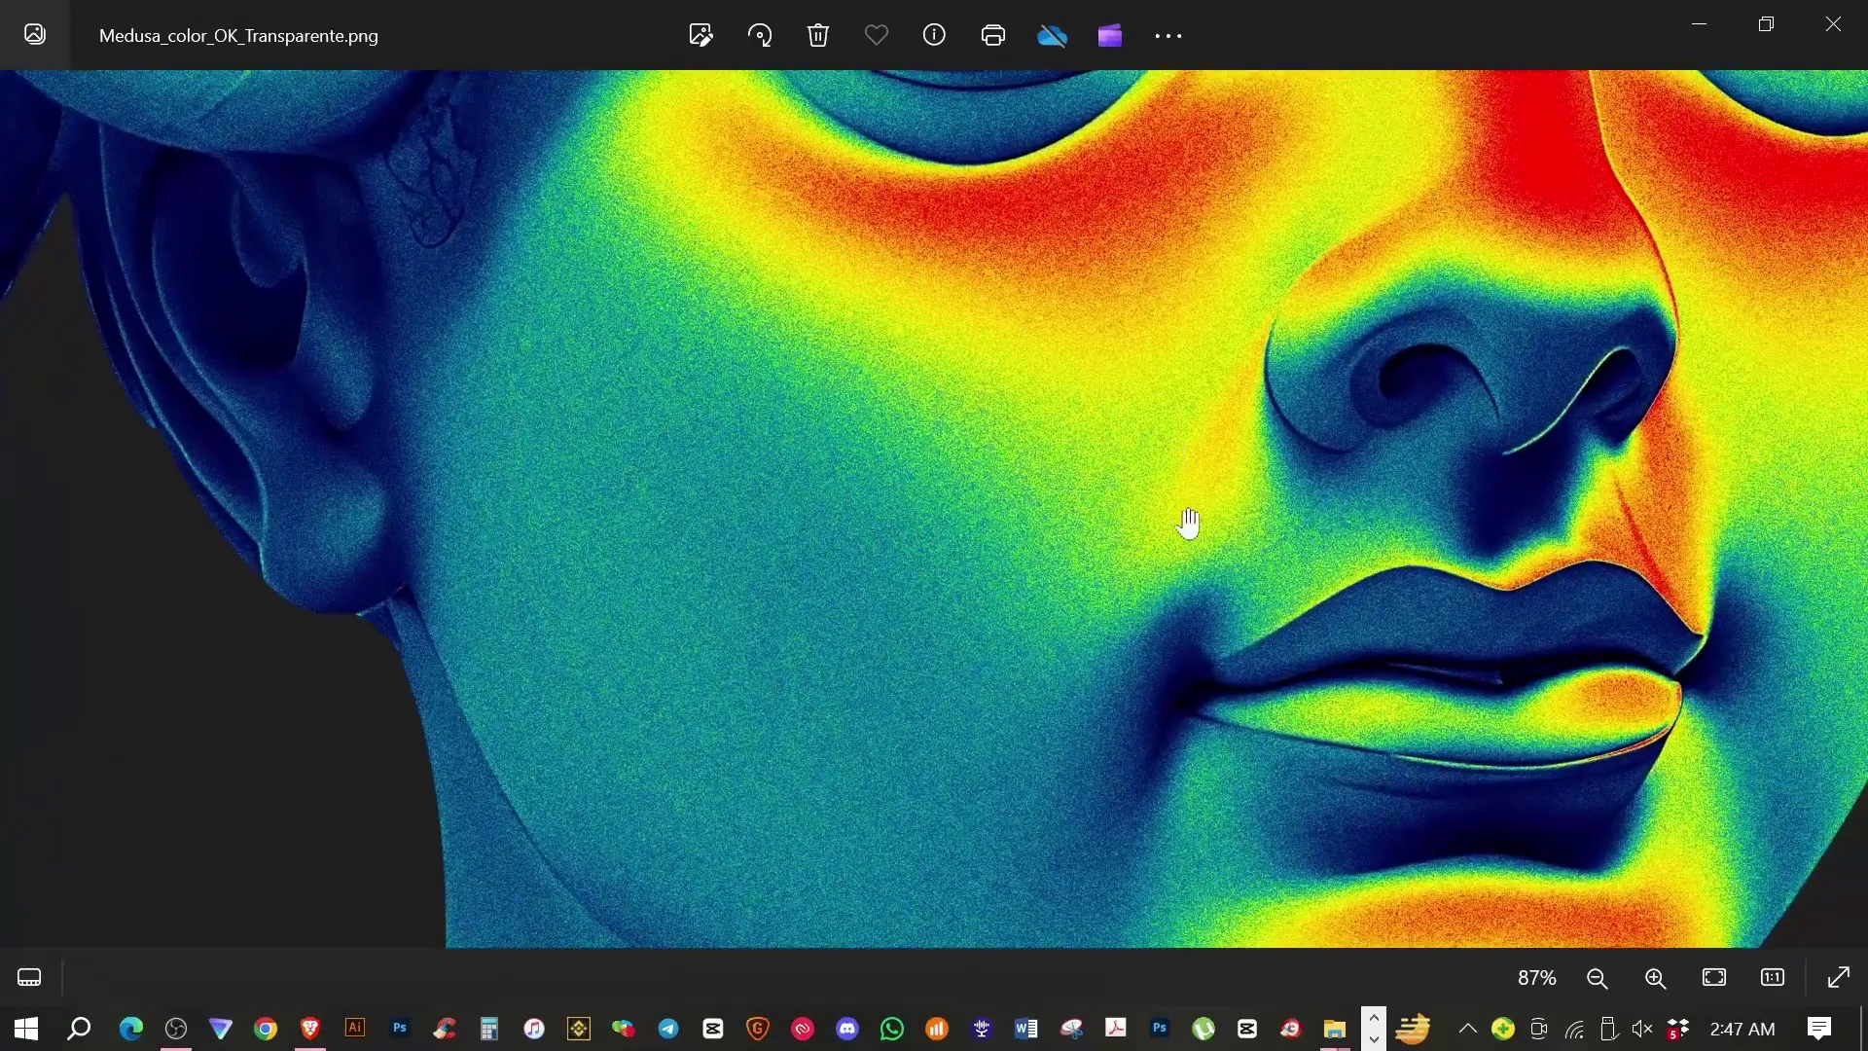
left_click_drag(1189, 523, 1046, 528)
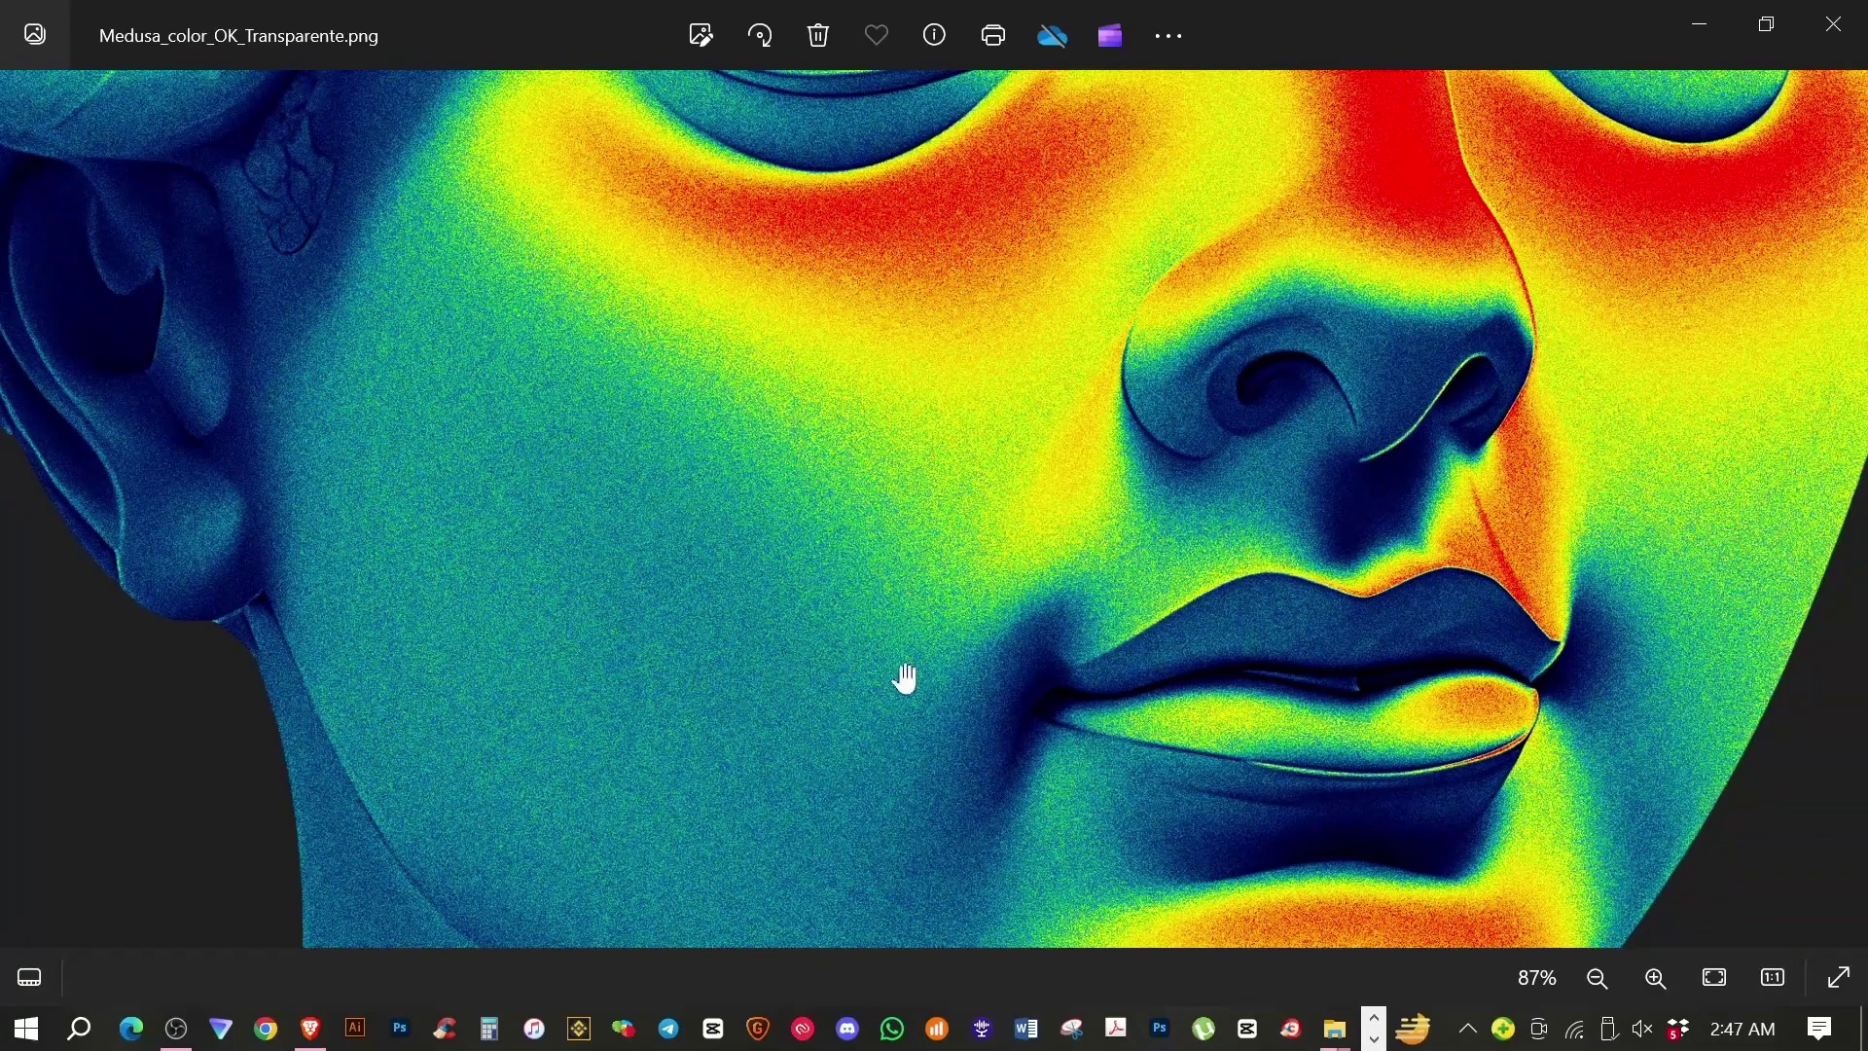
scroll(905, 678, "down", 3)
scroll(1014, 613, "down", 3)
scroll(1013, 489, "down", 1)
key("alt+F4")
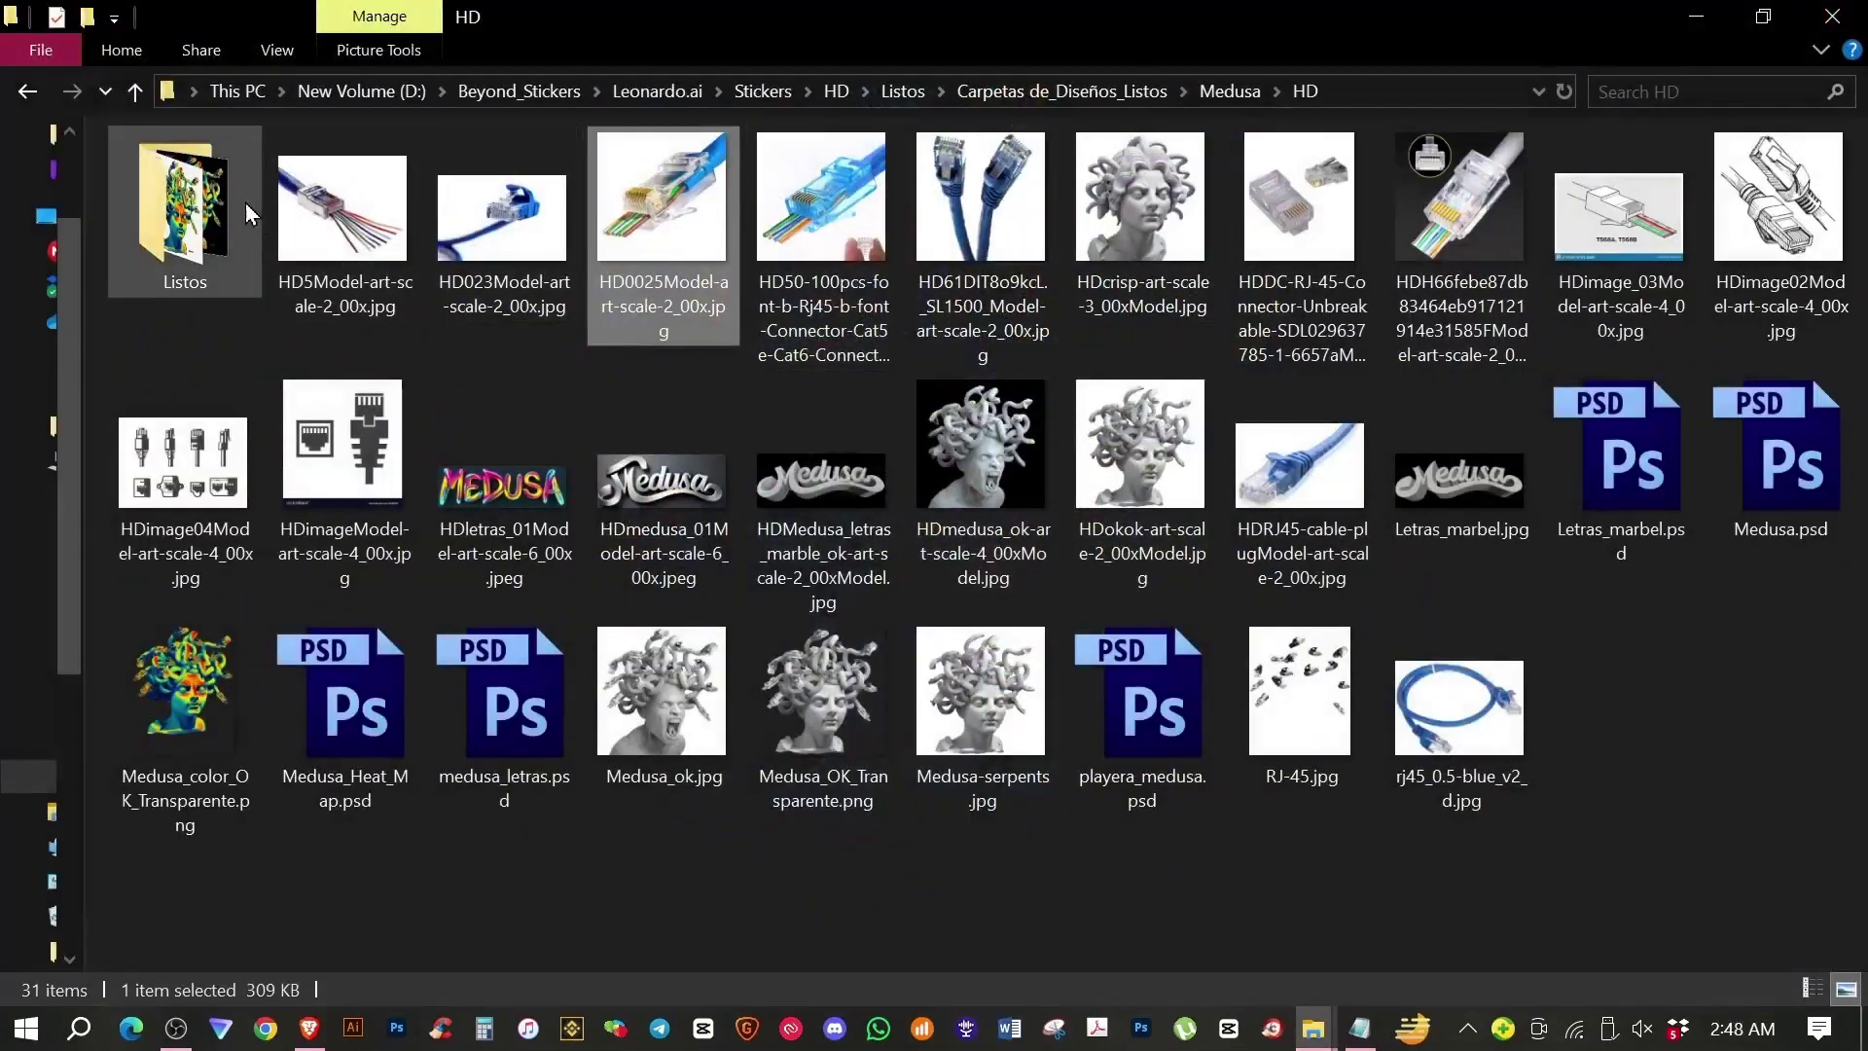
double_click(207, 202)
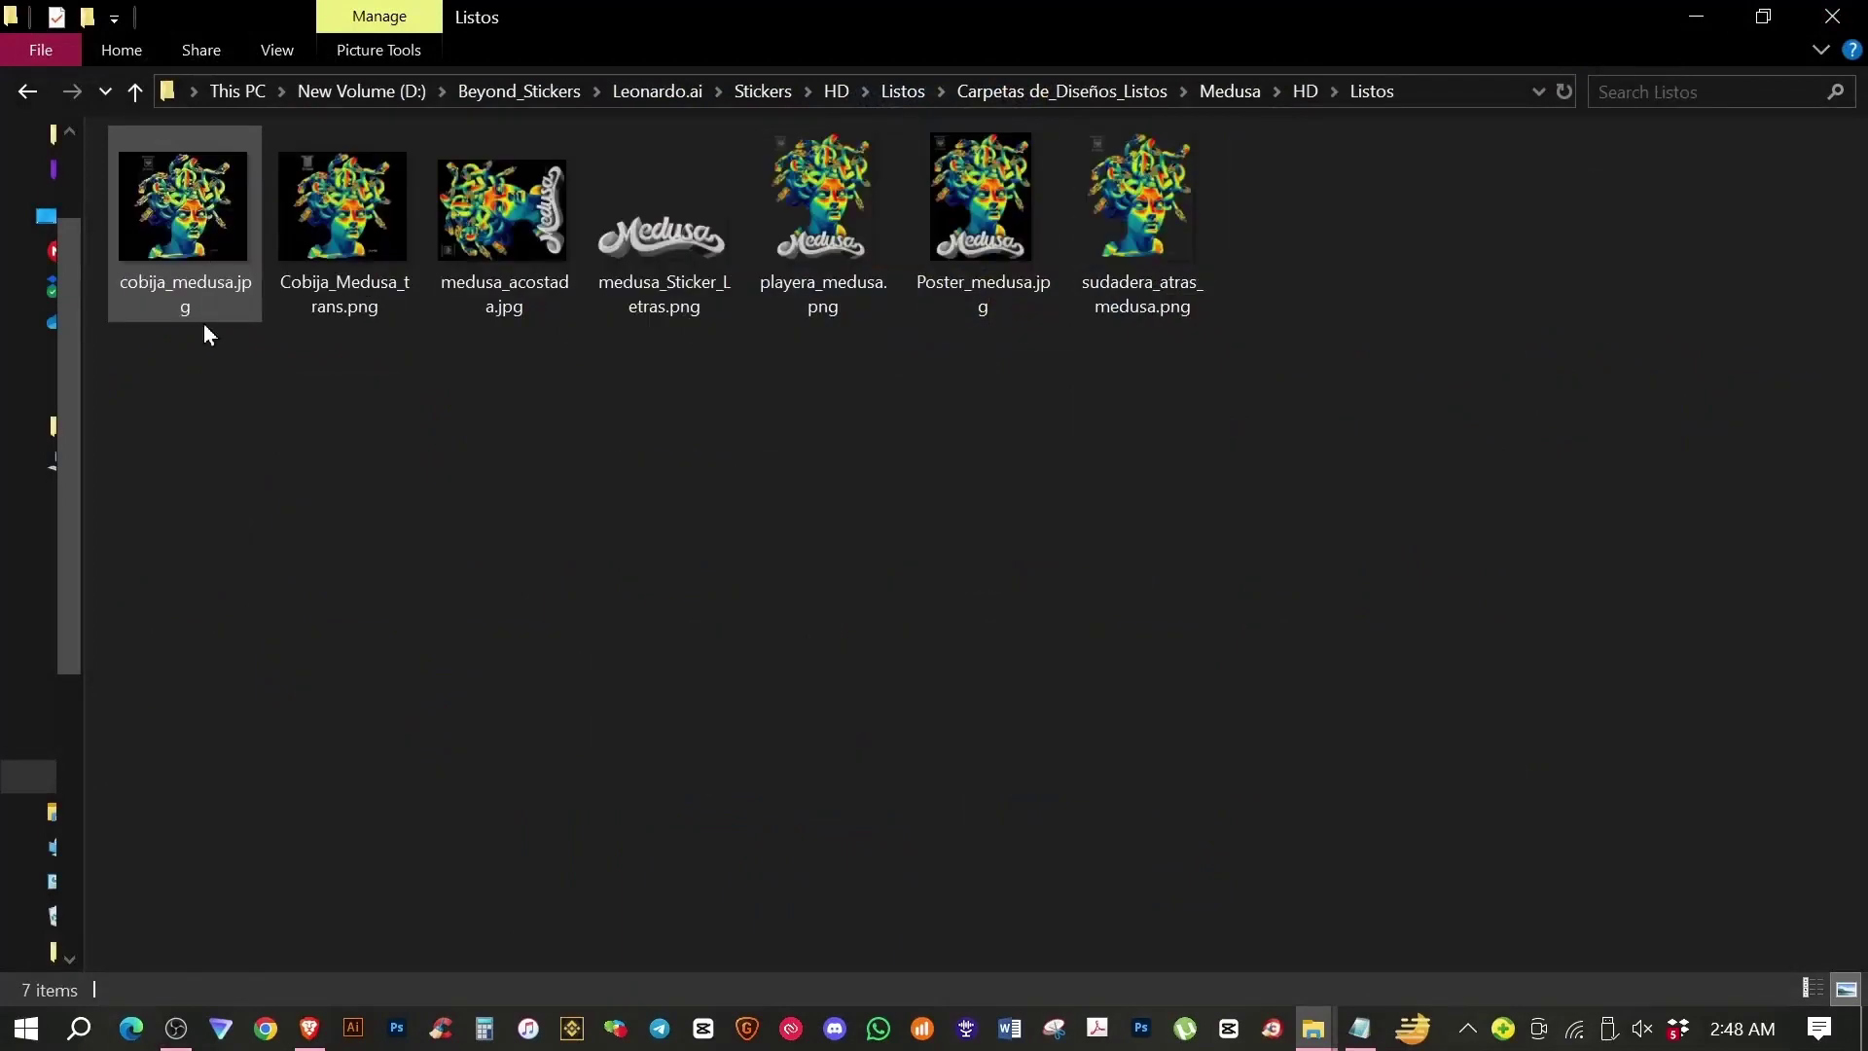
Step: Open cobija_medusa.jpg and zoom in and out on the design
double_click(202, 236)
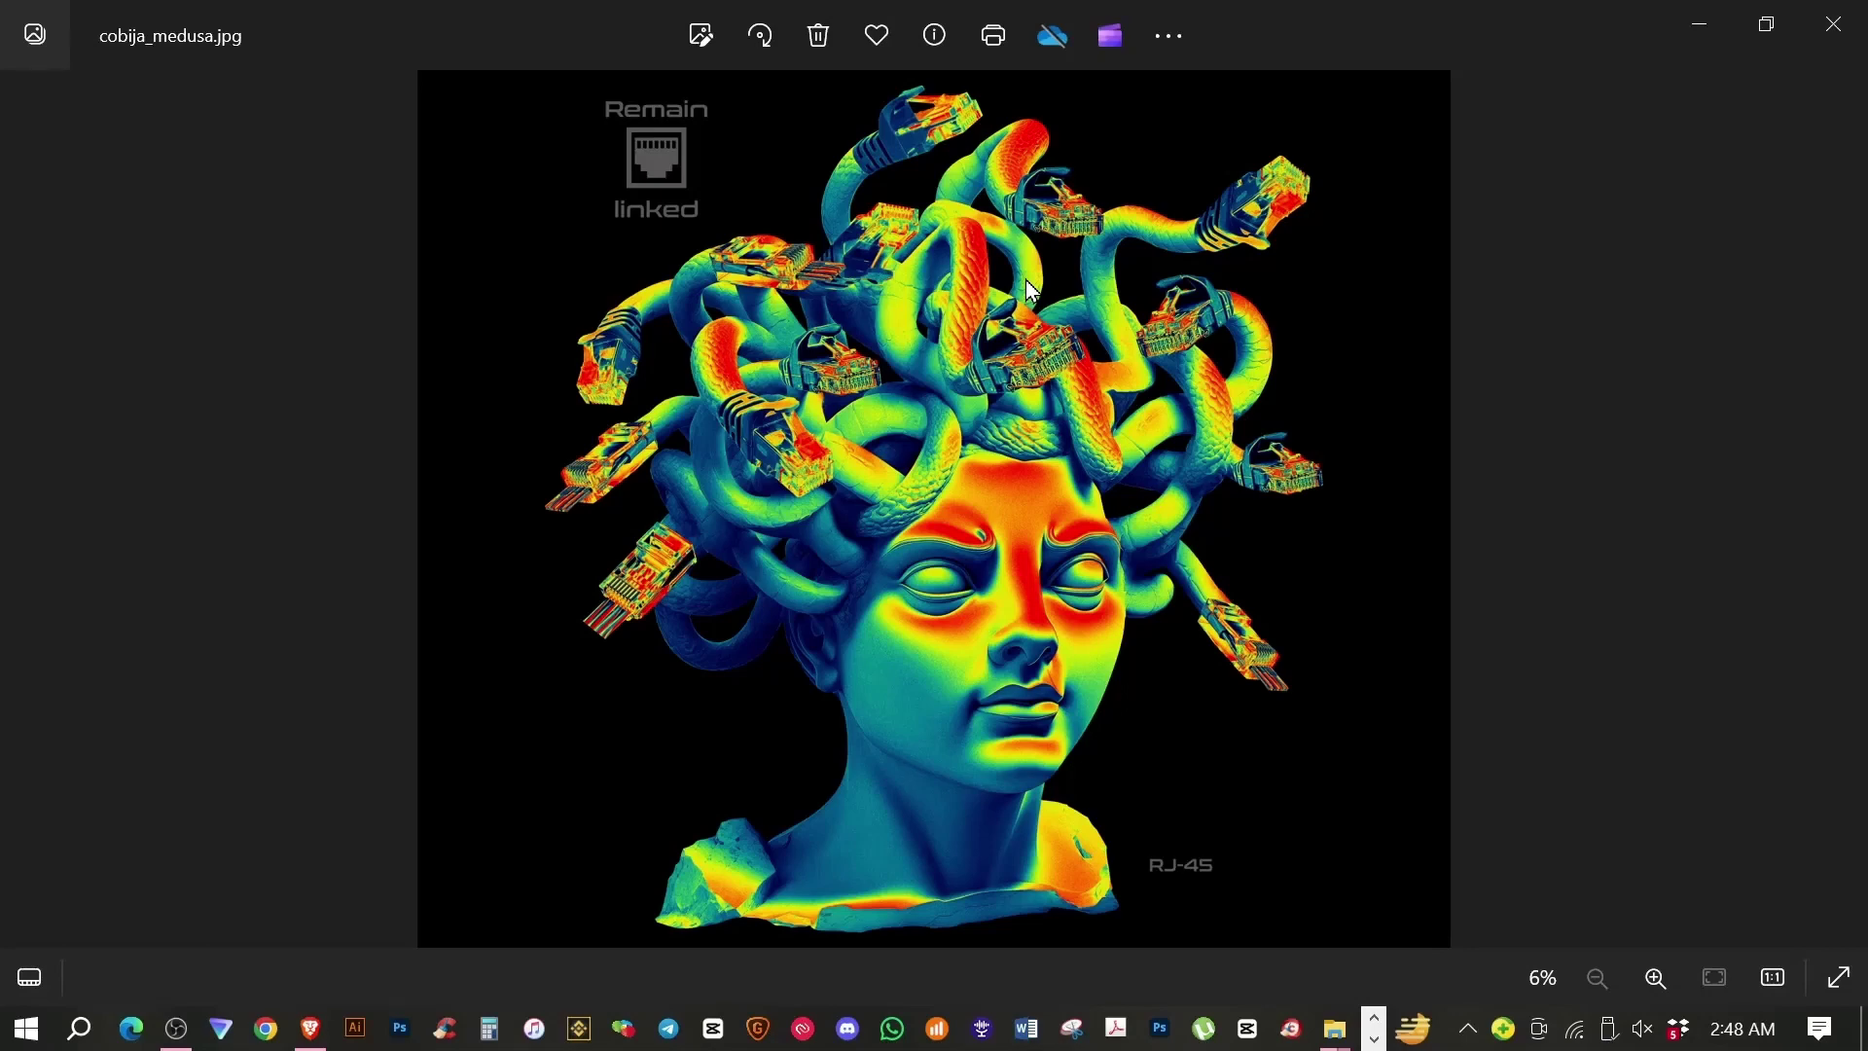
scroll(969, 520, "up", 1)
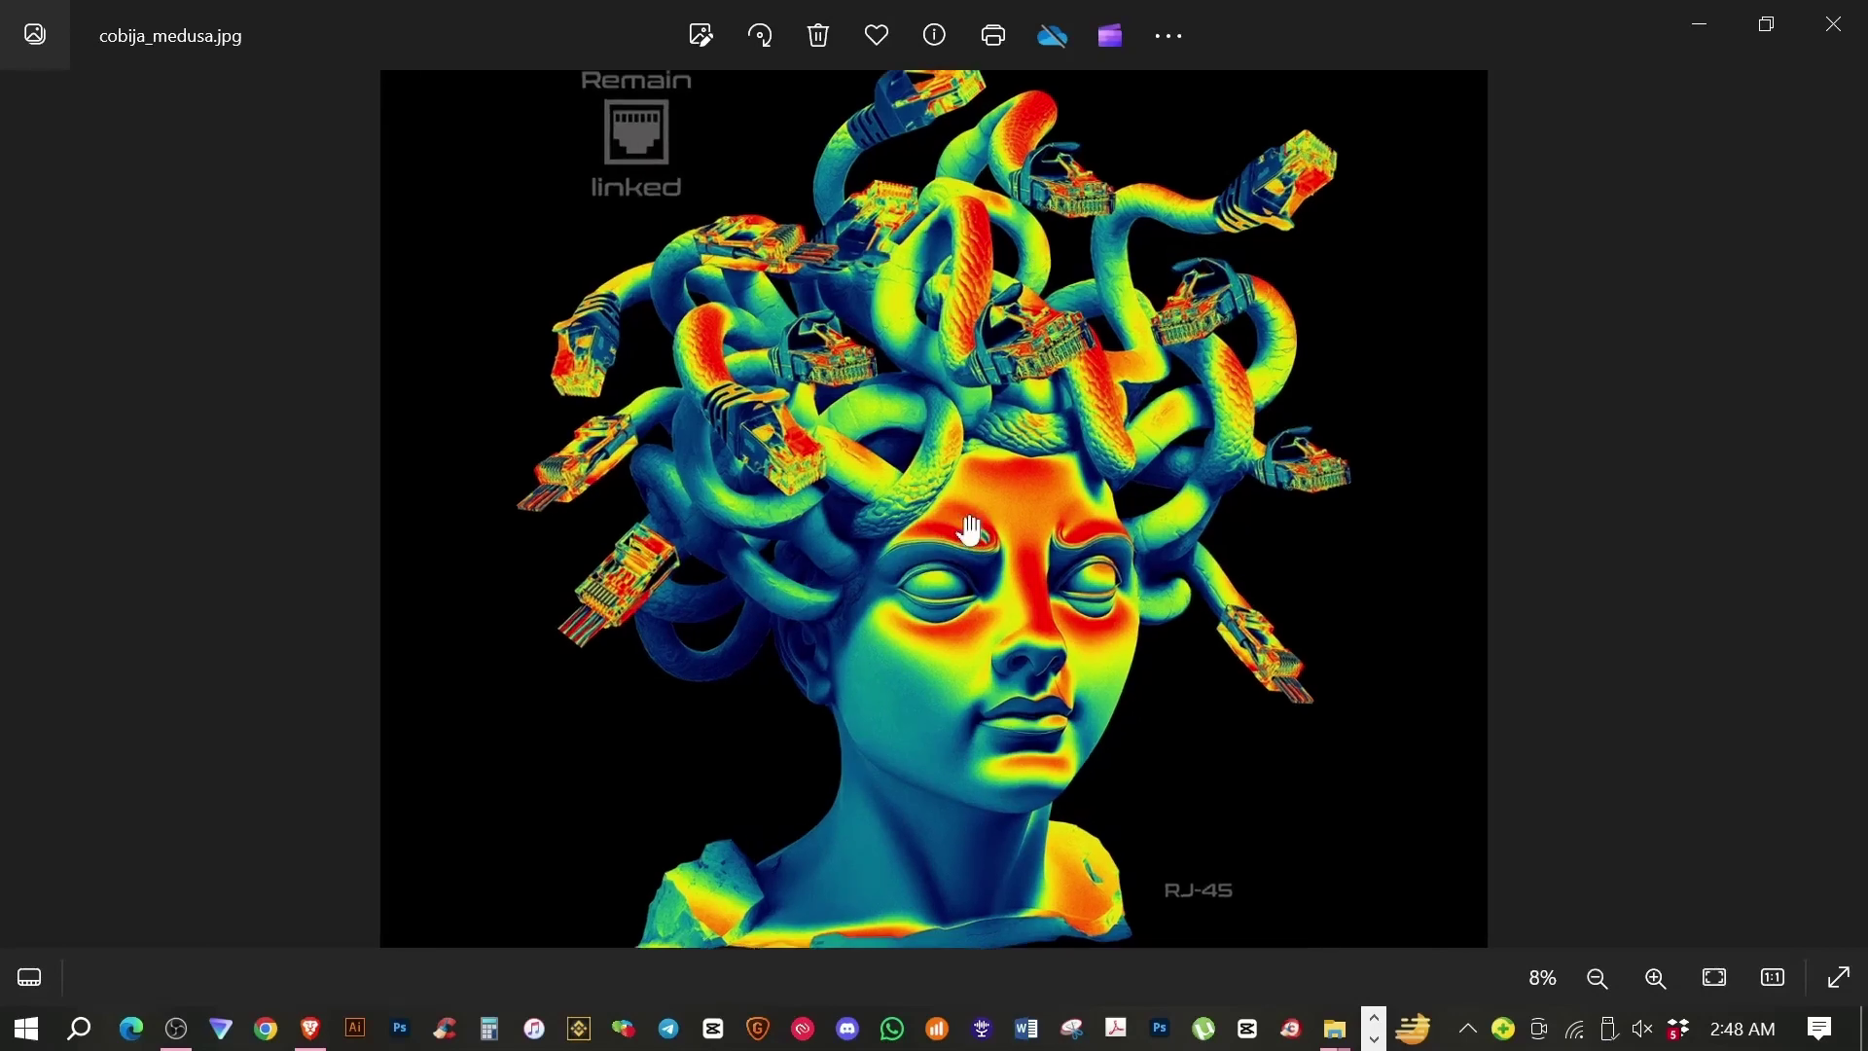
scroll(970, 530, "up", 2)
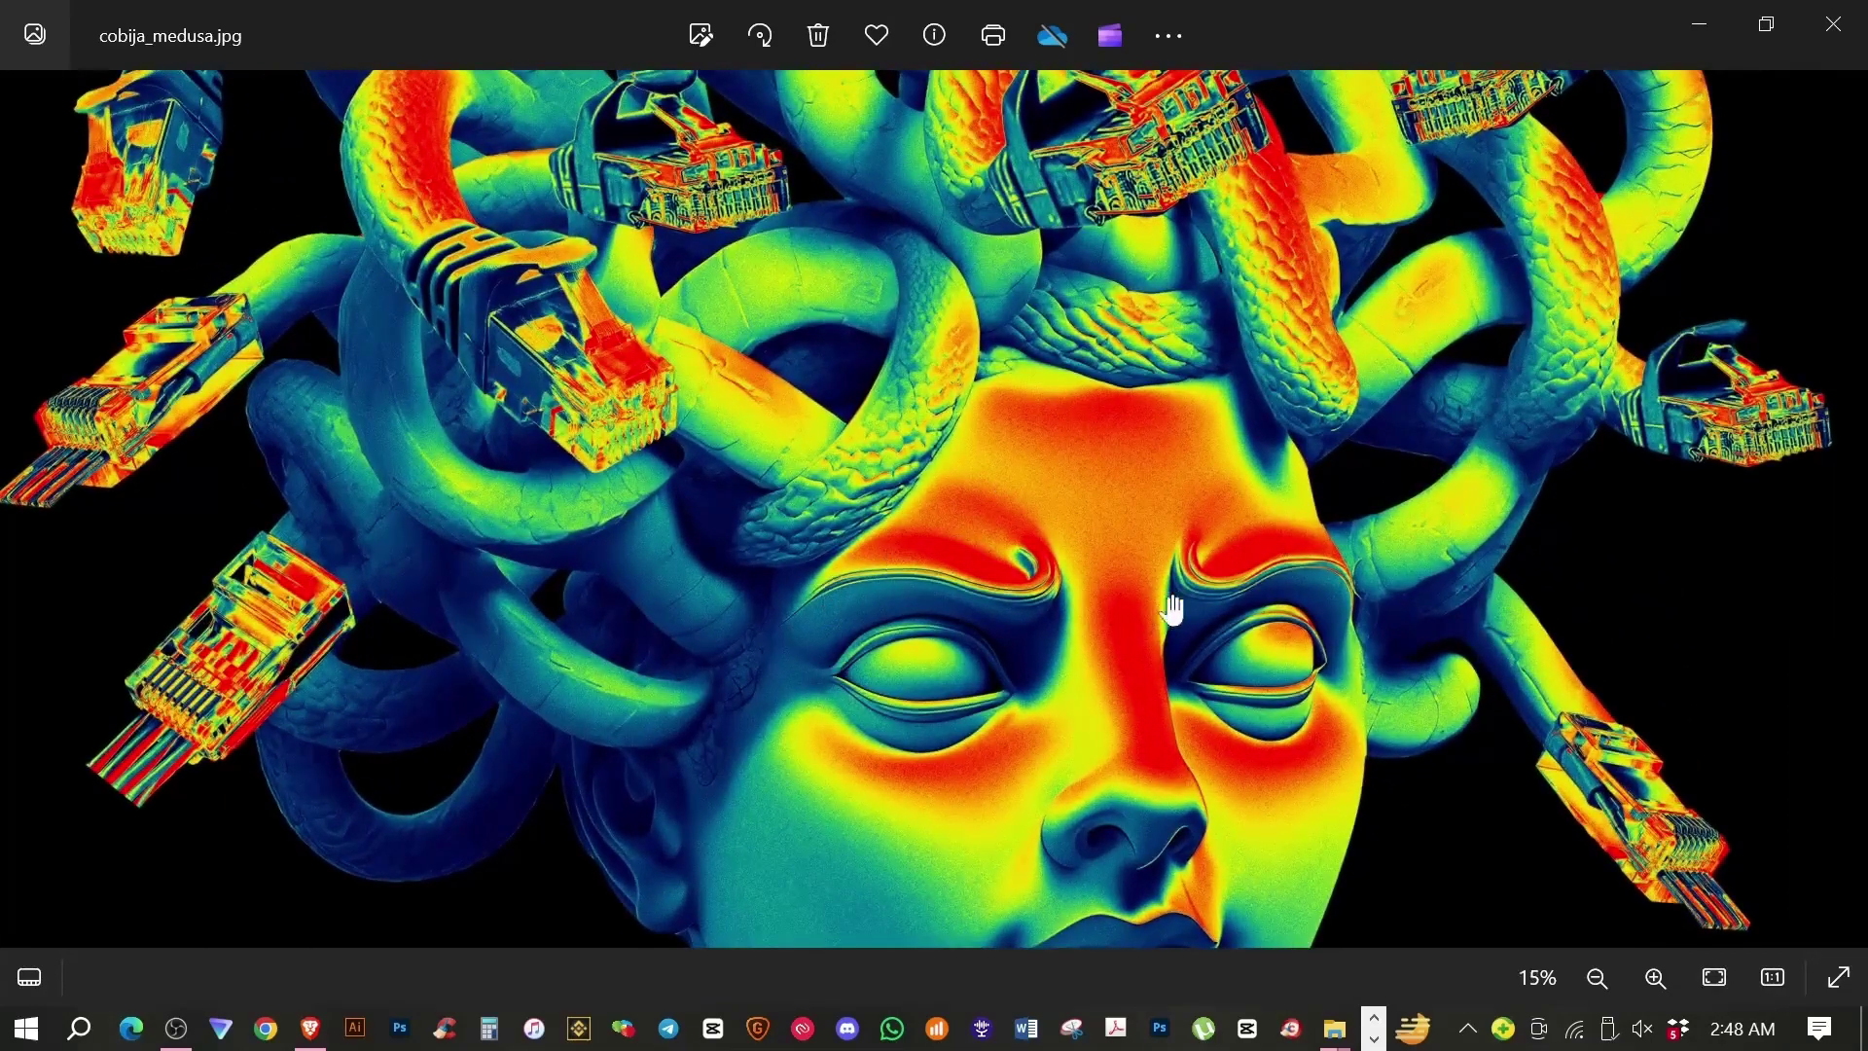
scroll(1148, 589, "down", 1)
scroll(1148, 594, "down", 1)
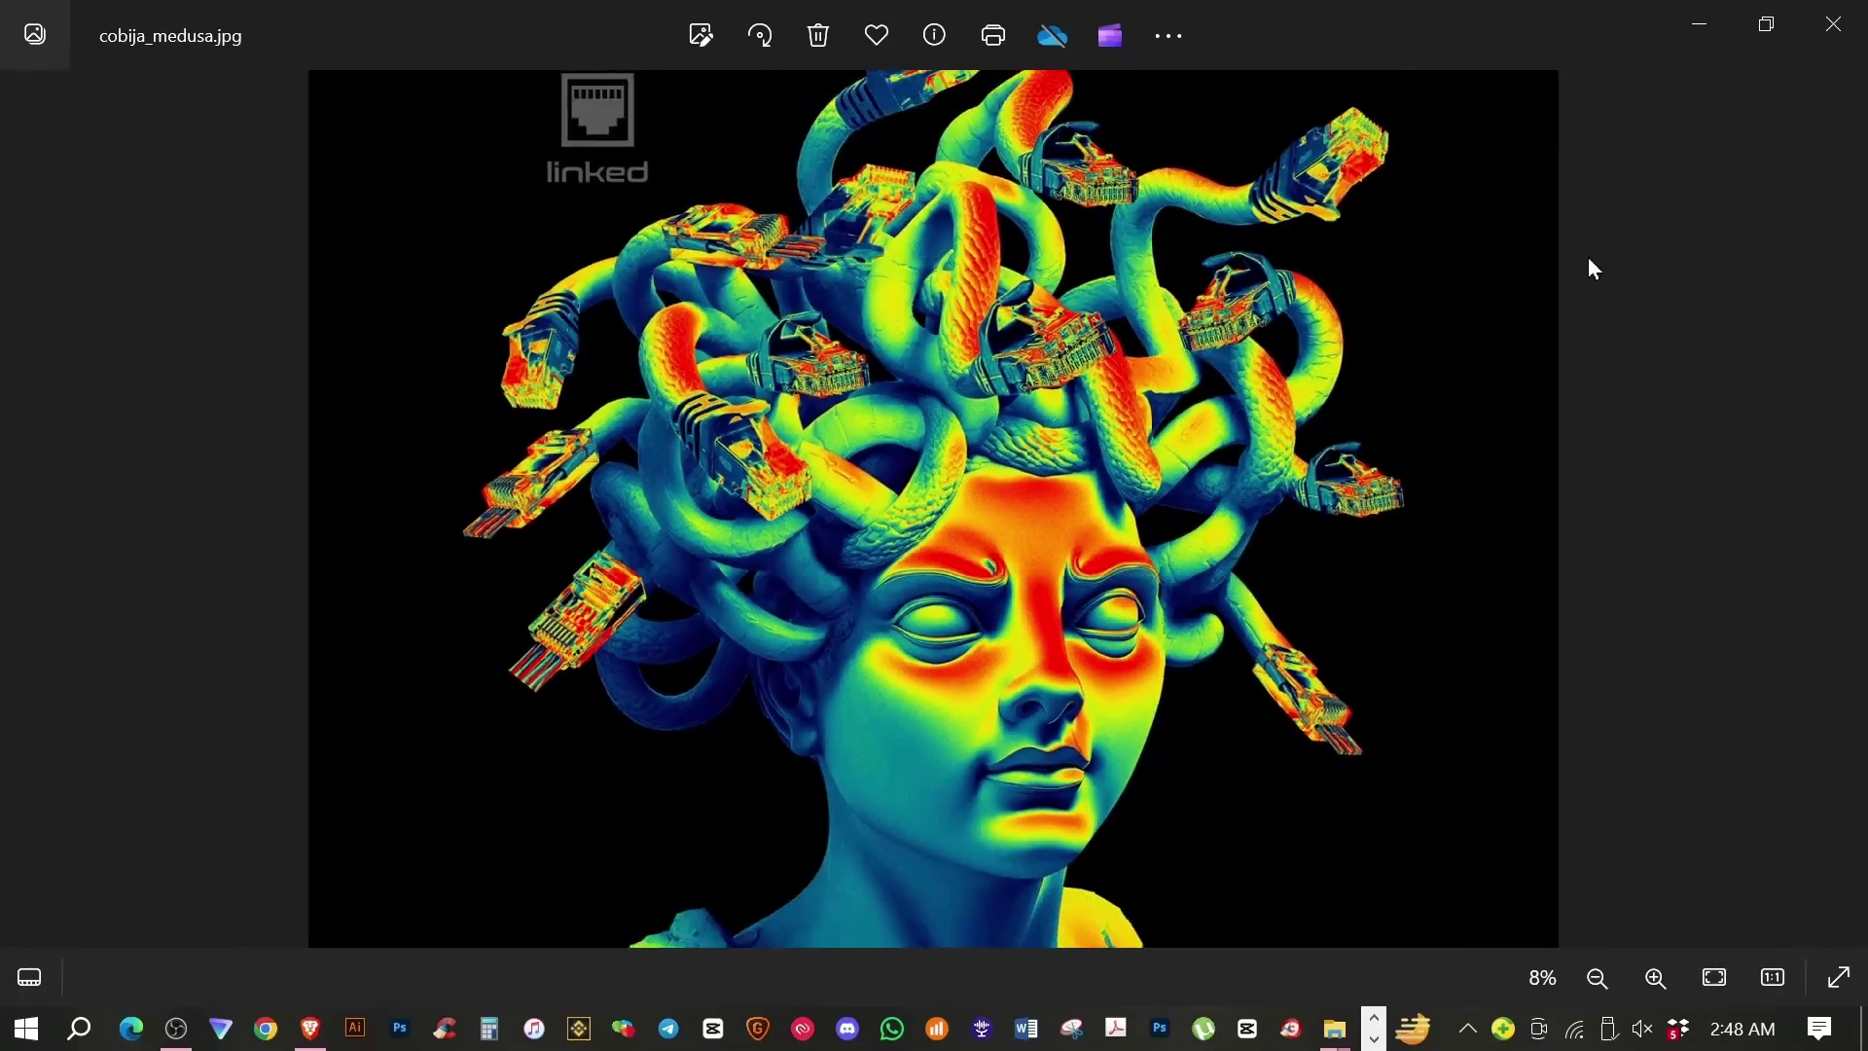
scroll(1592, 259, "down", 1)
Step: Inspect the Remain linked logo and snakes on Cobija_Medusa_trans.png, then close Photos
left_click(1842, 508)
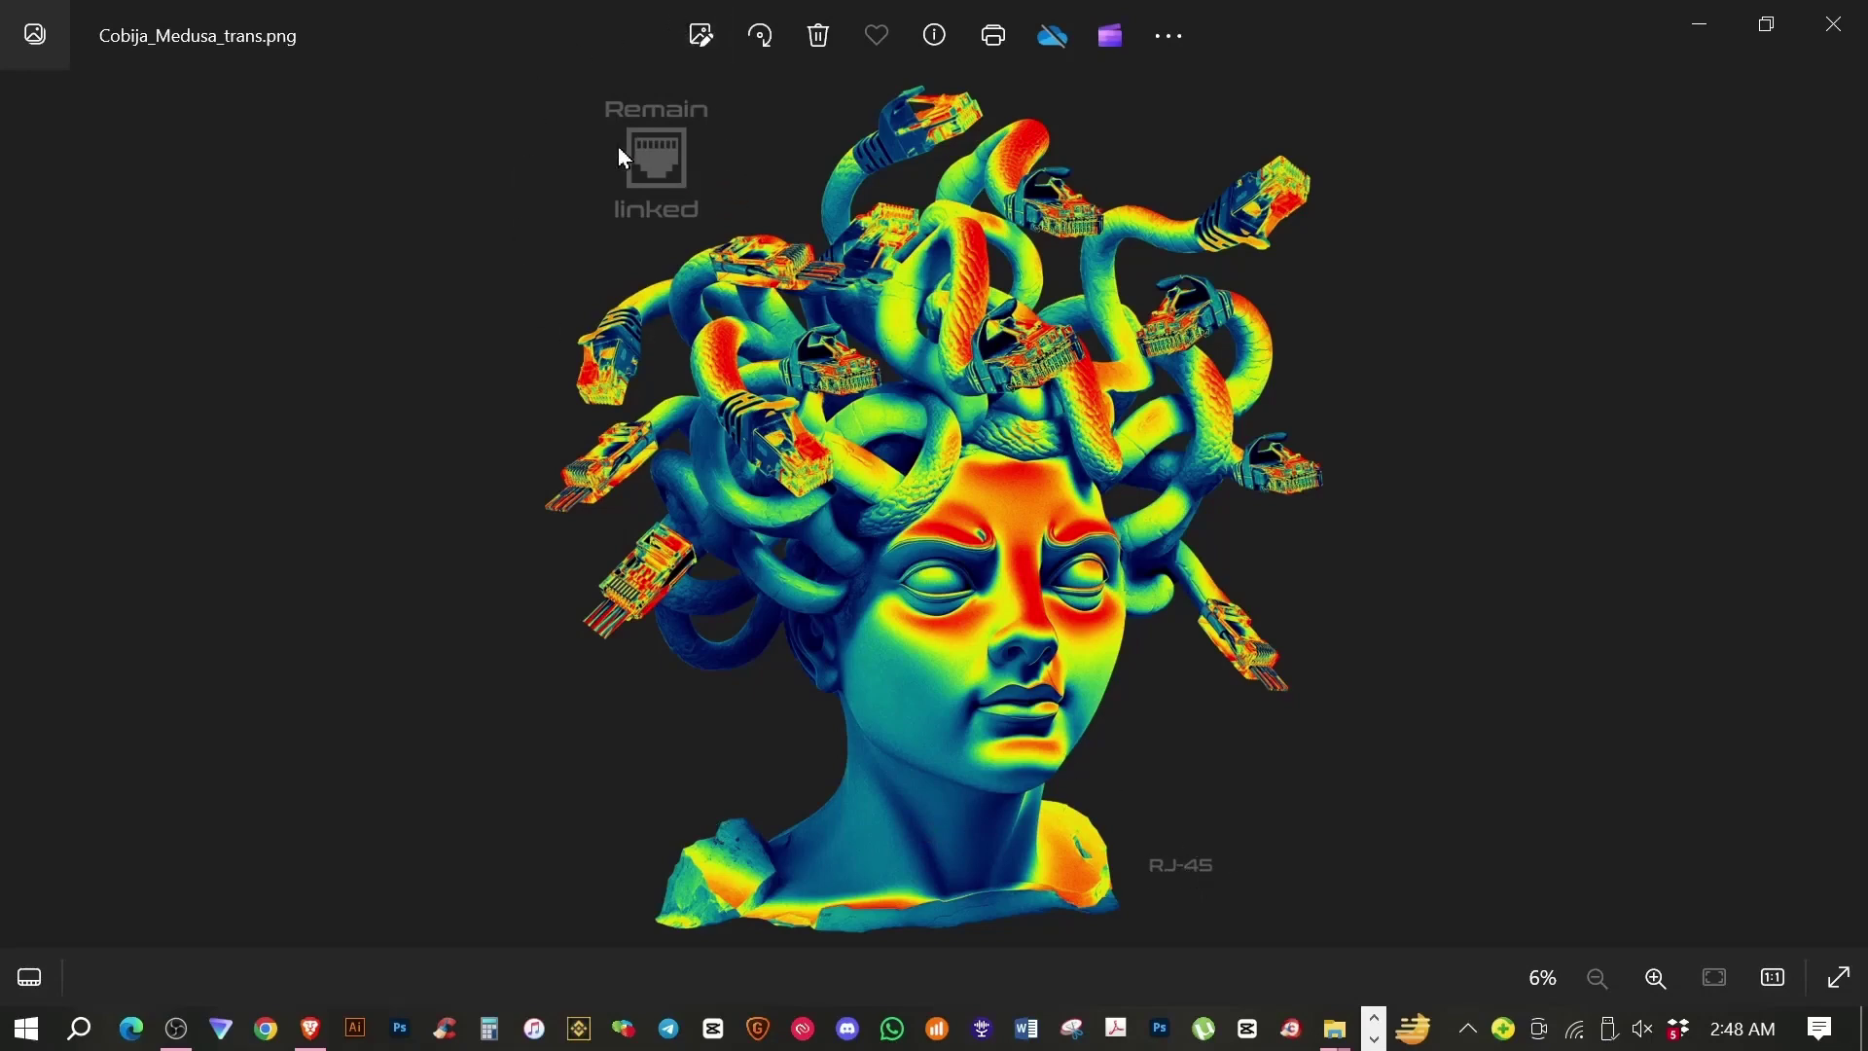
scroll(619, 195, "up", 3)
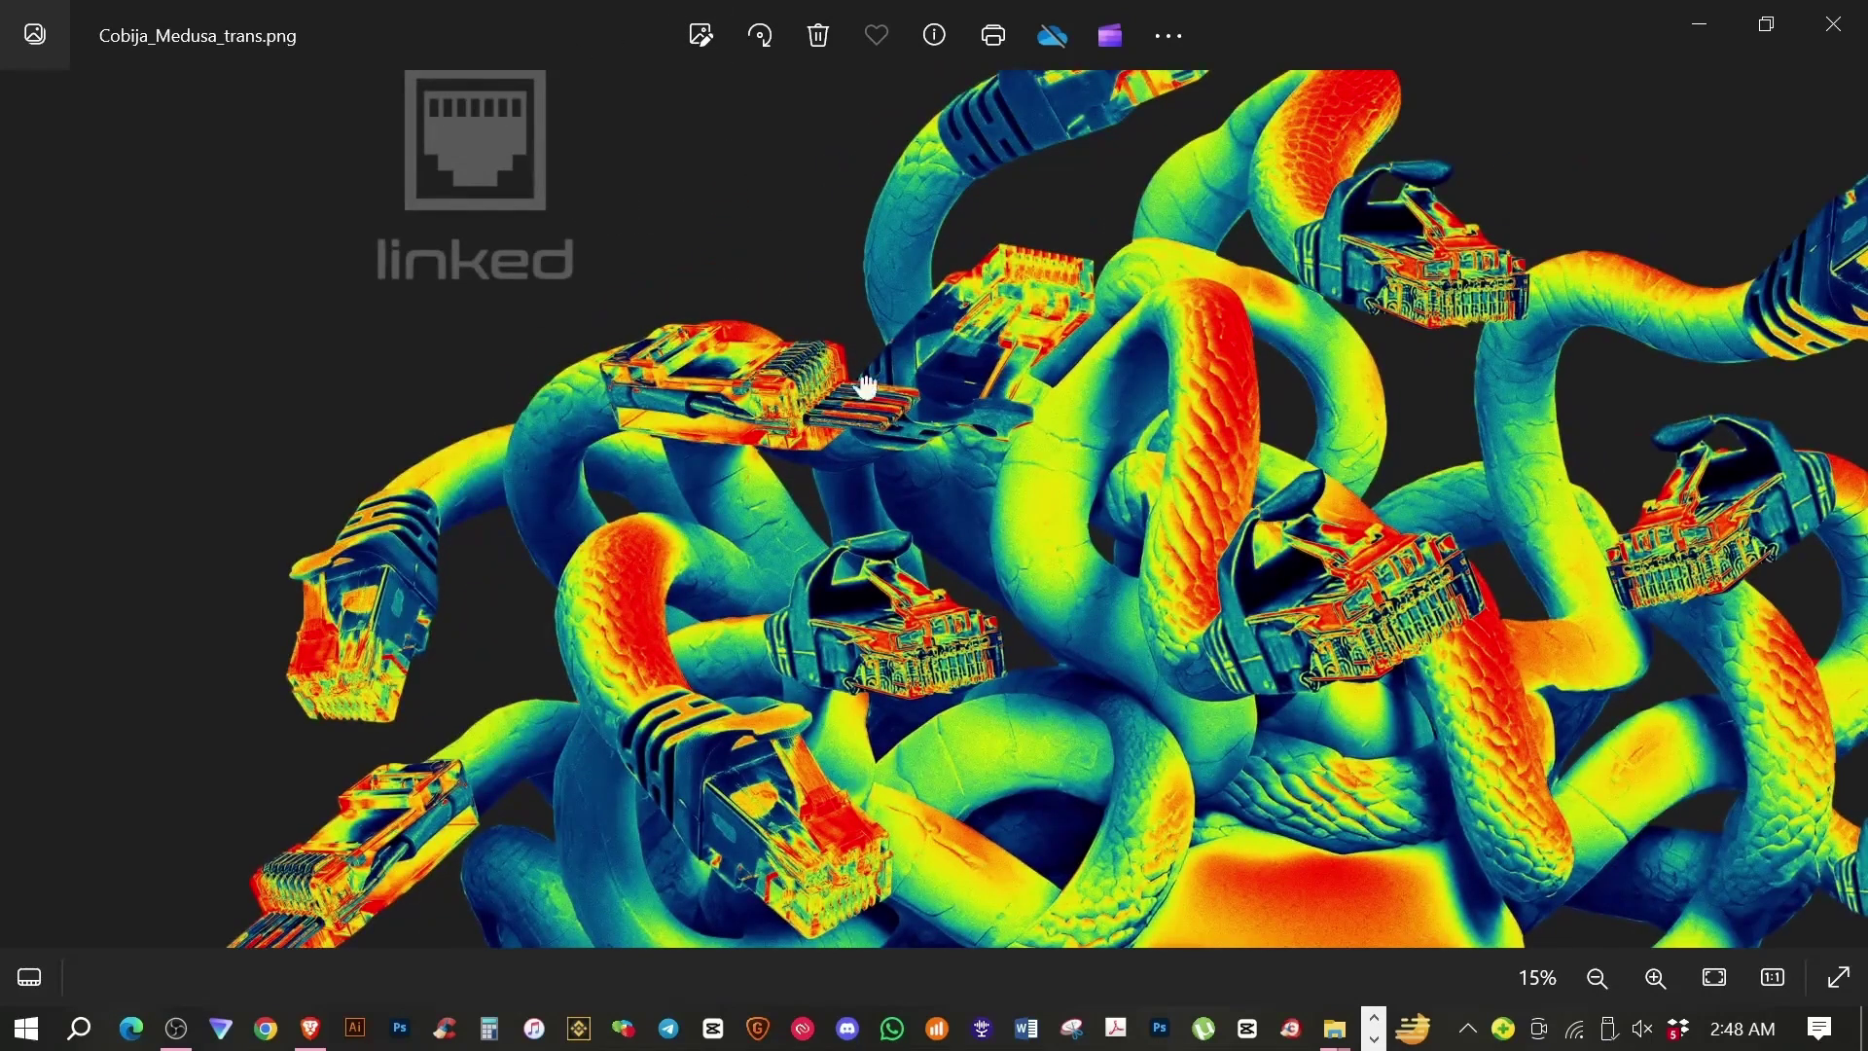
left_click_drag(867, 387, 880, 508)
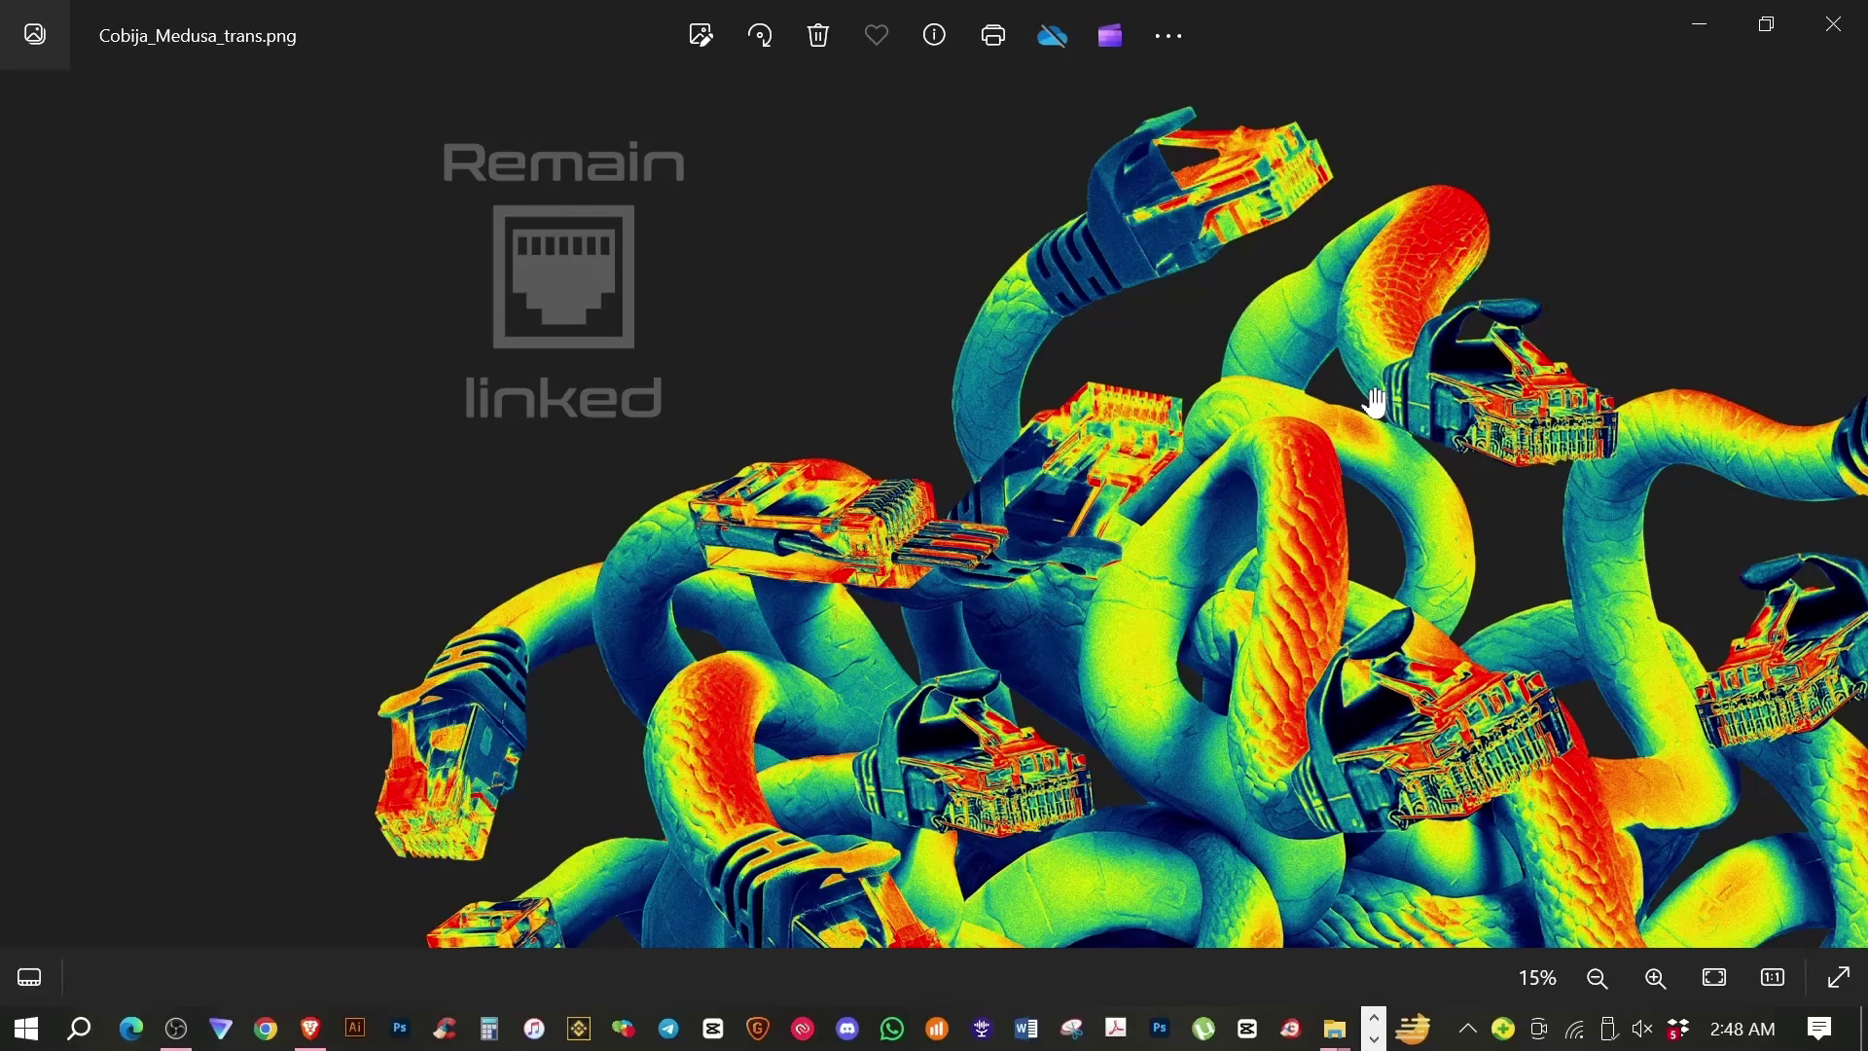
scroll(1598, 249, "down", 1)
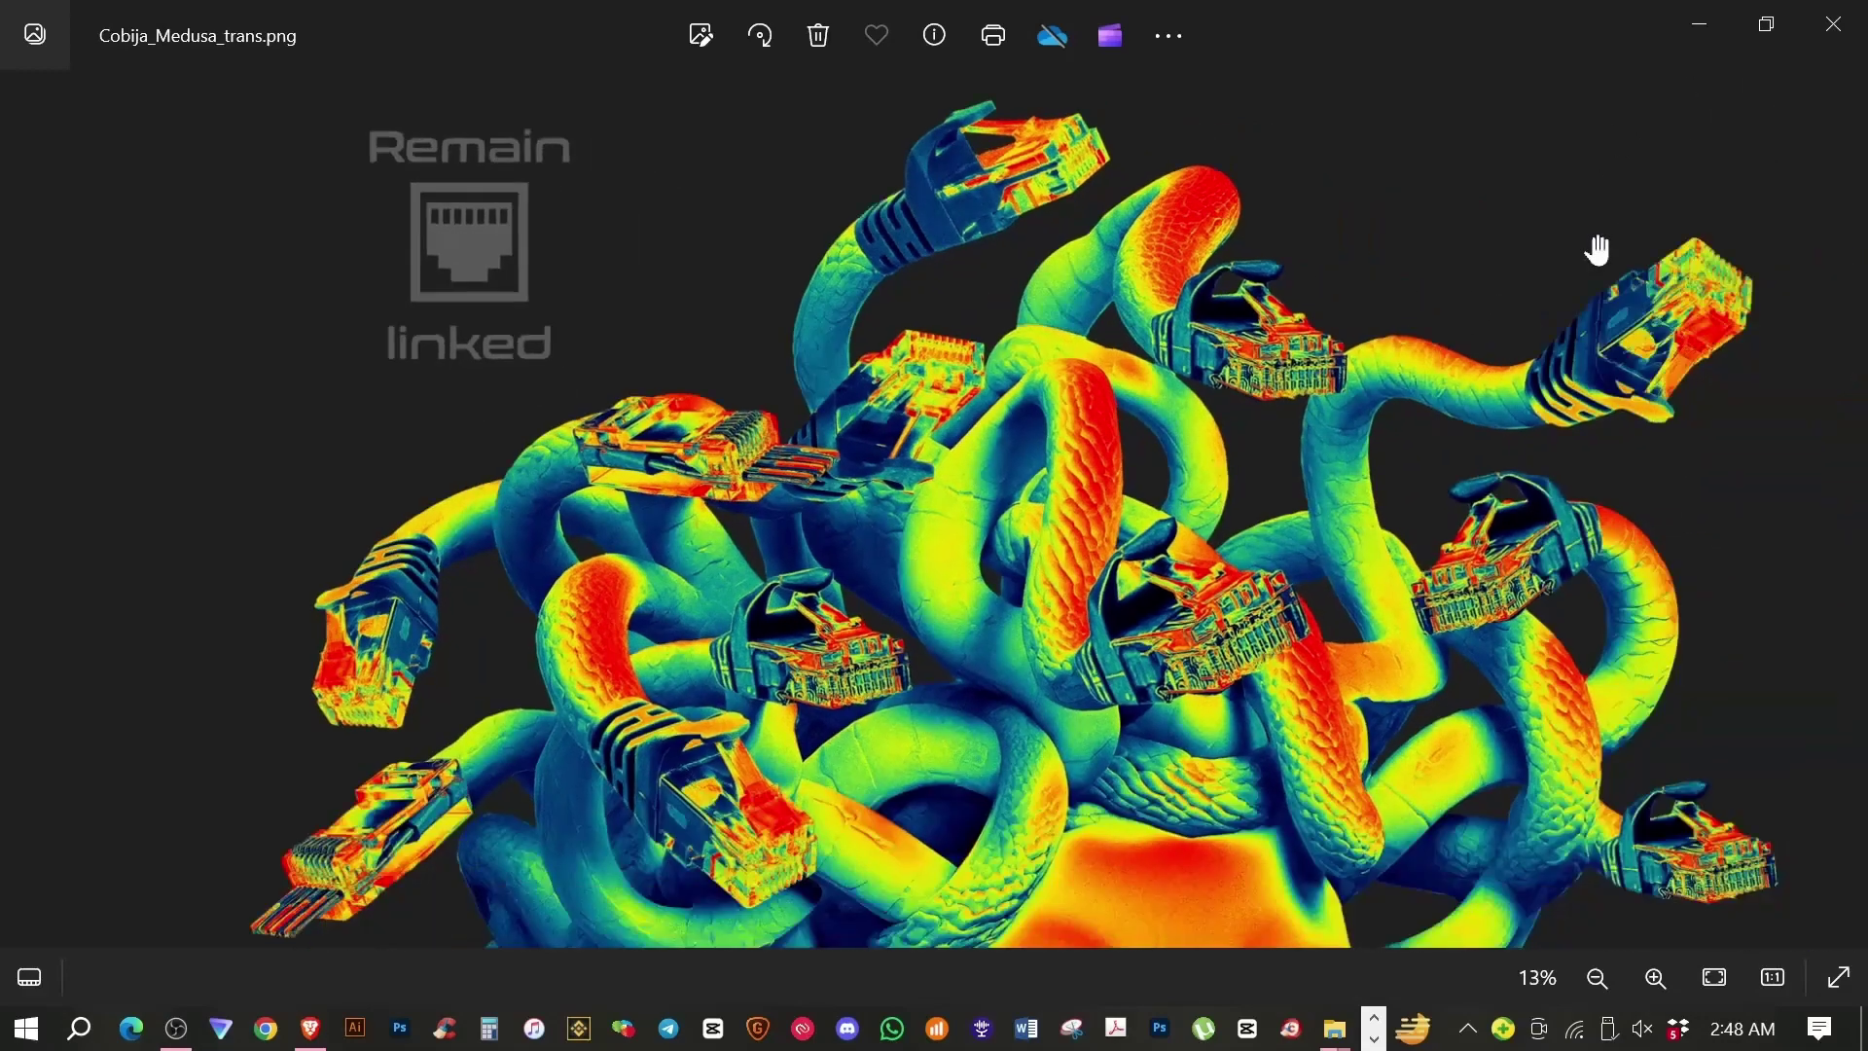
key("alt+F4")
Step: Open medusa_Sticker_Letras.png and zoom across the marble M lettering
double_click(670, 249)
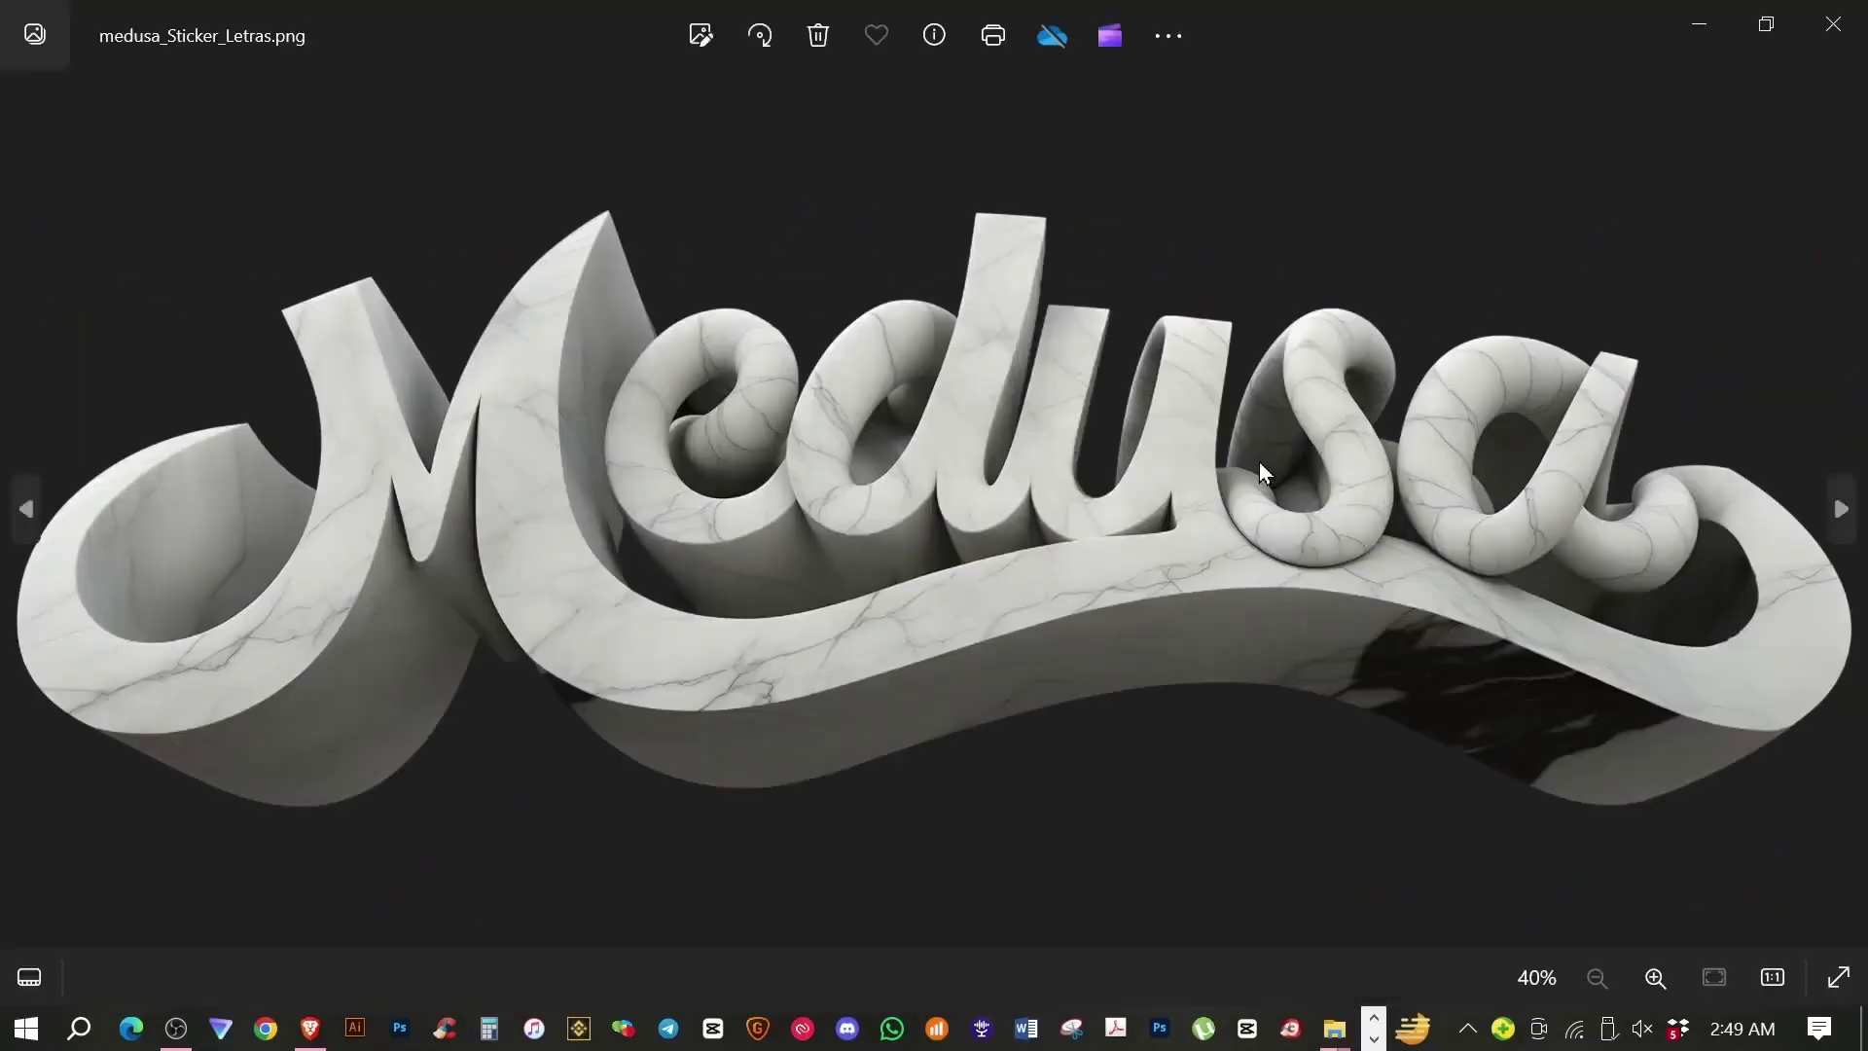
scroll(394, 437, "up", 5)
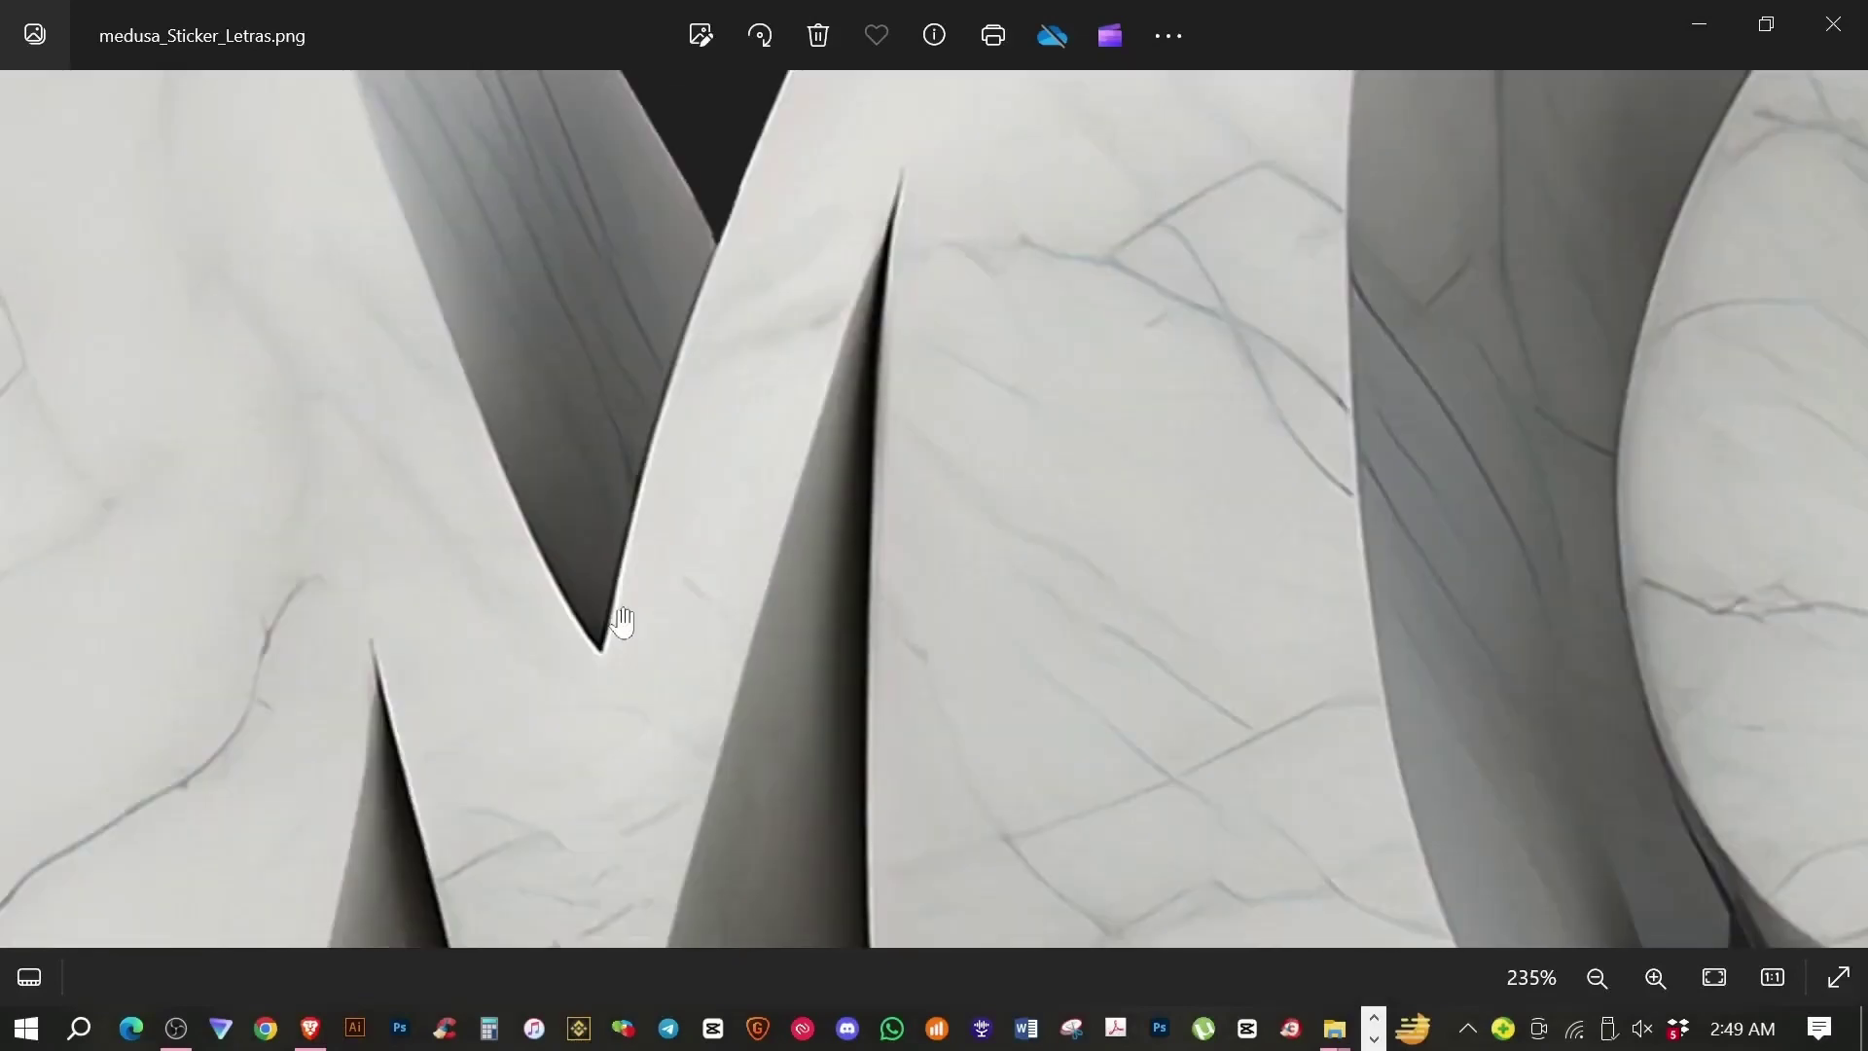
left_click_drag(617, 619, 1039, 350)
scroll(1285, 430, "down", 5)
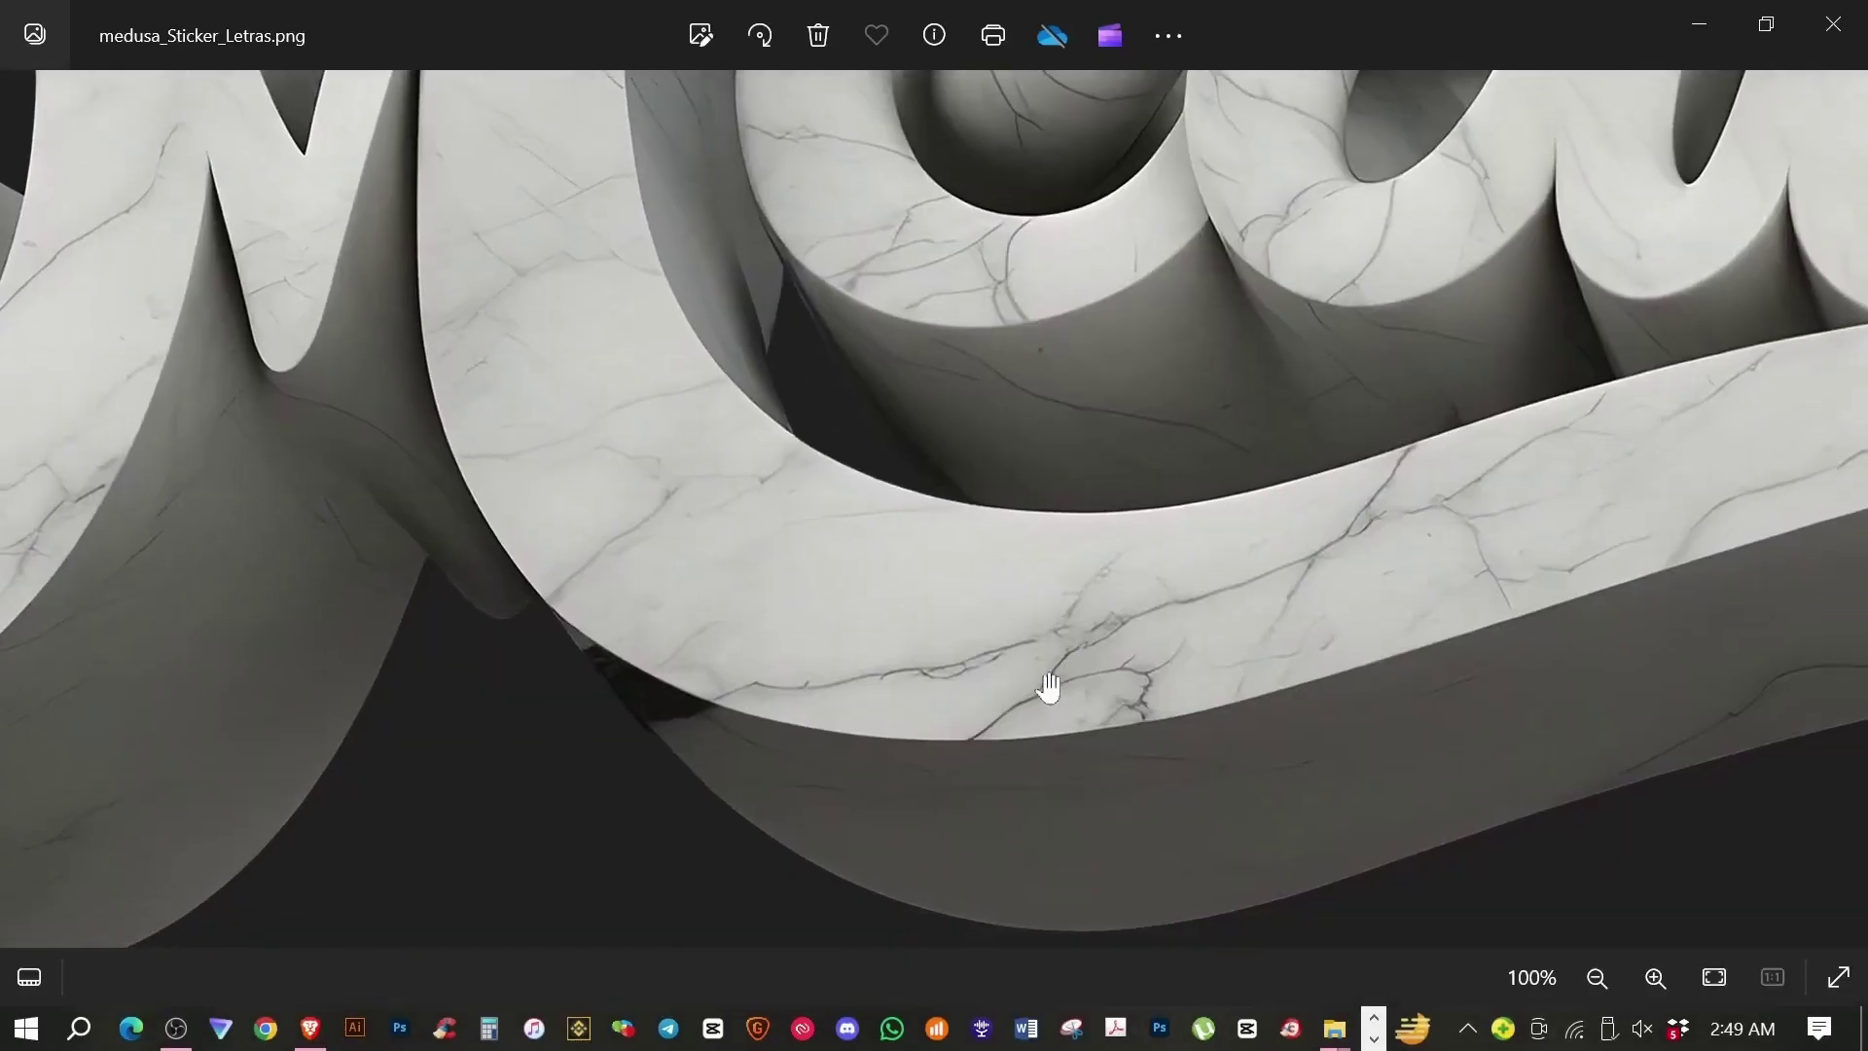
scroll(1046, 686, "up", 3)
scroll(1046, 686, "up", 2)
scroll(1447, 742, "down", 4)
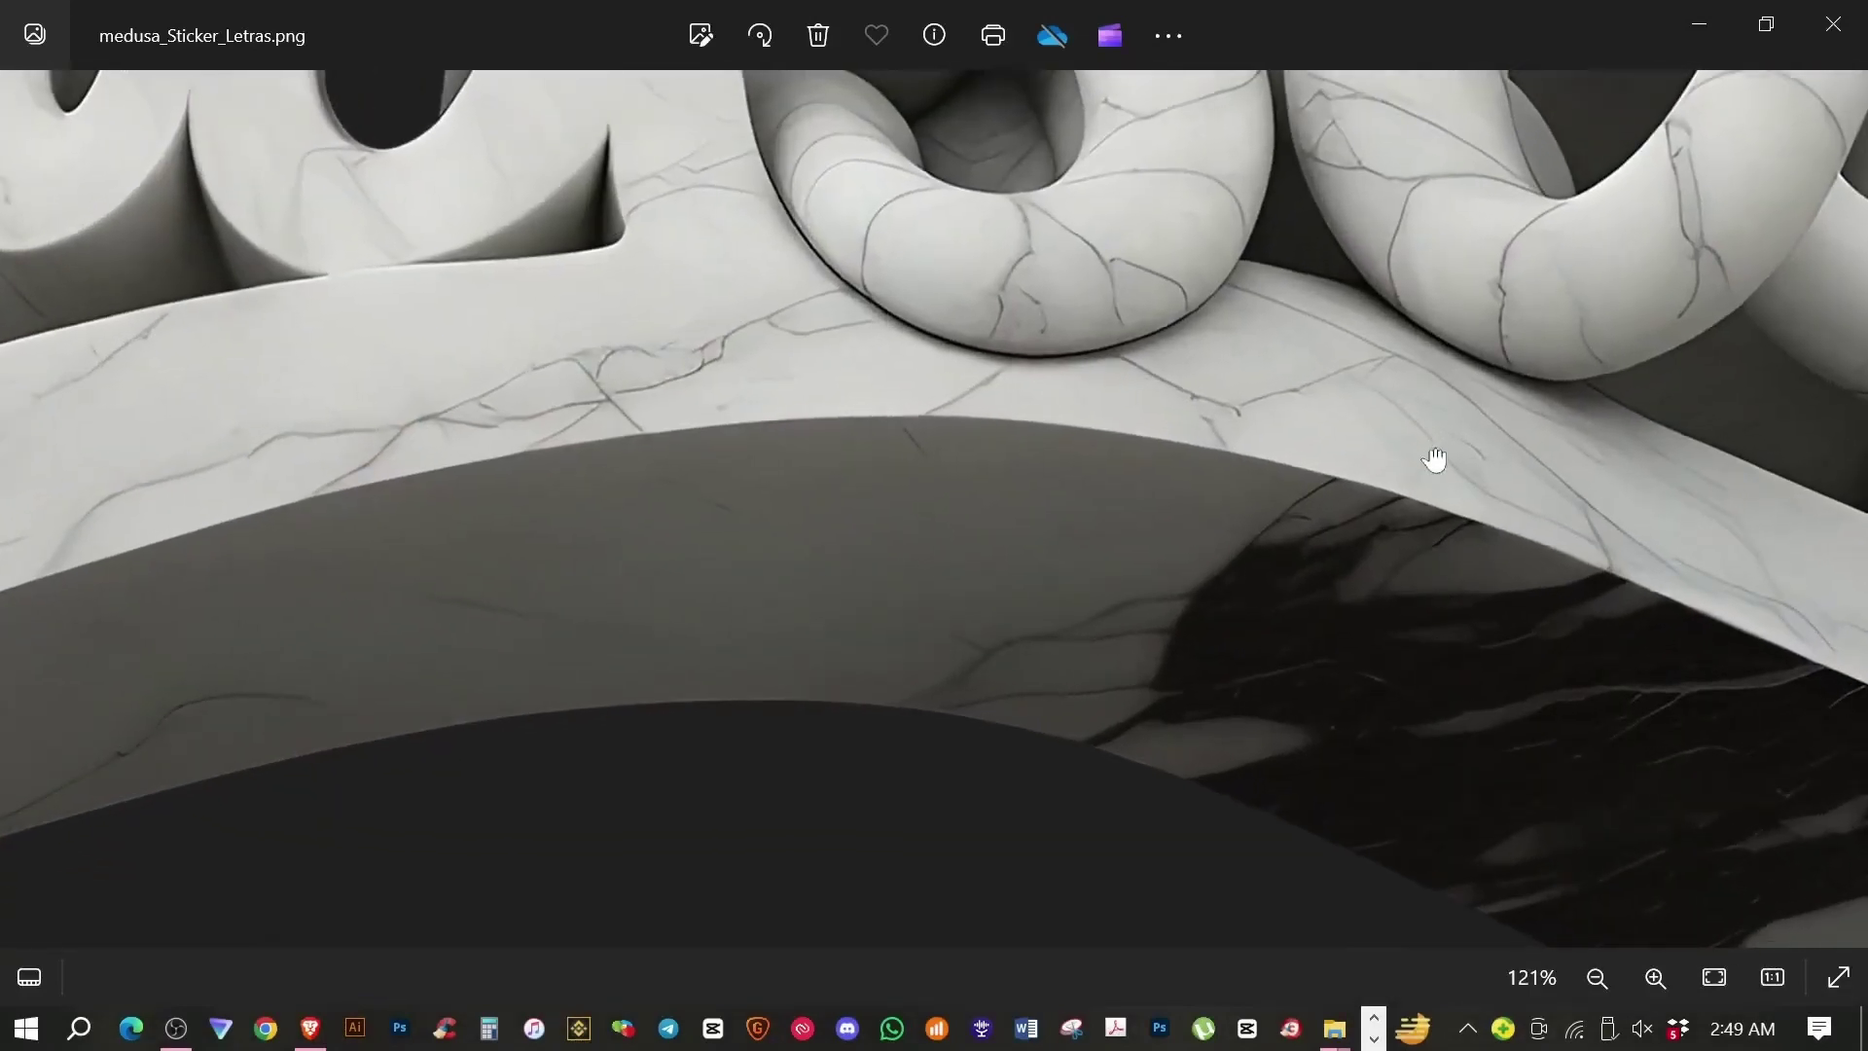
Step: Pan through the 'us' and 'sa' letters to the base, zoom out to 40%, and close
left_click_drag(1435, 463, 1472, 768)
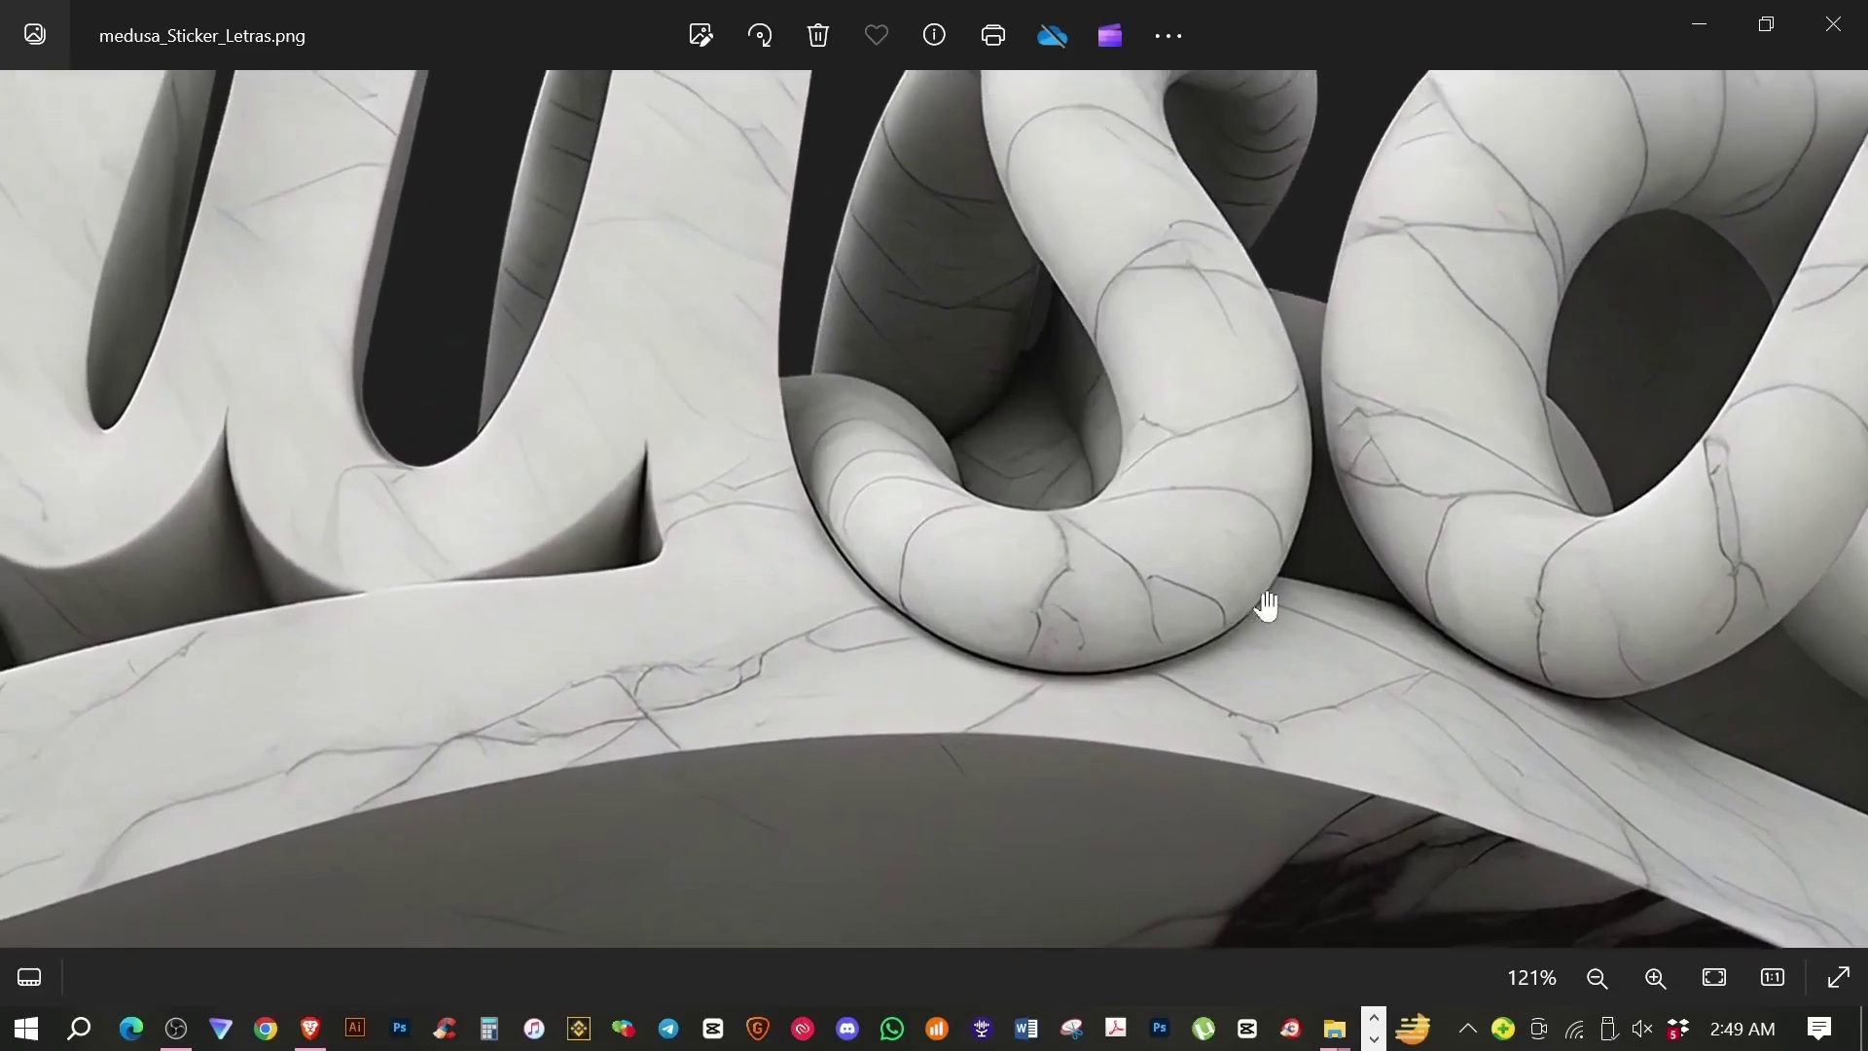
mouse_move(1406, 469)
left_mouse_down()
mouse_move(1469, 604)
mouse_move(1001, 555)
left_mouse_up()
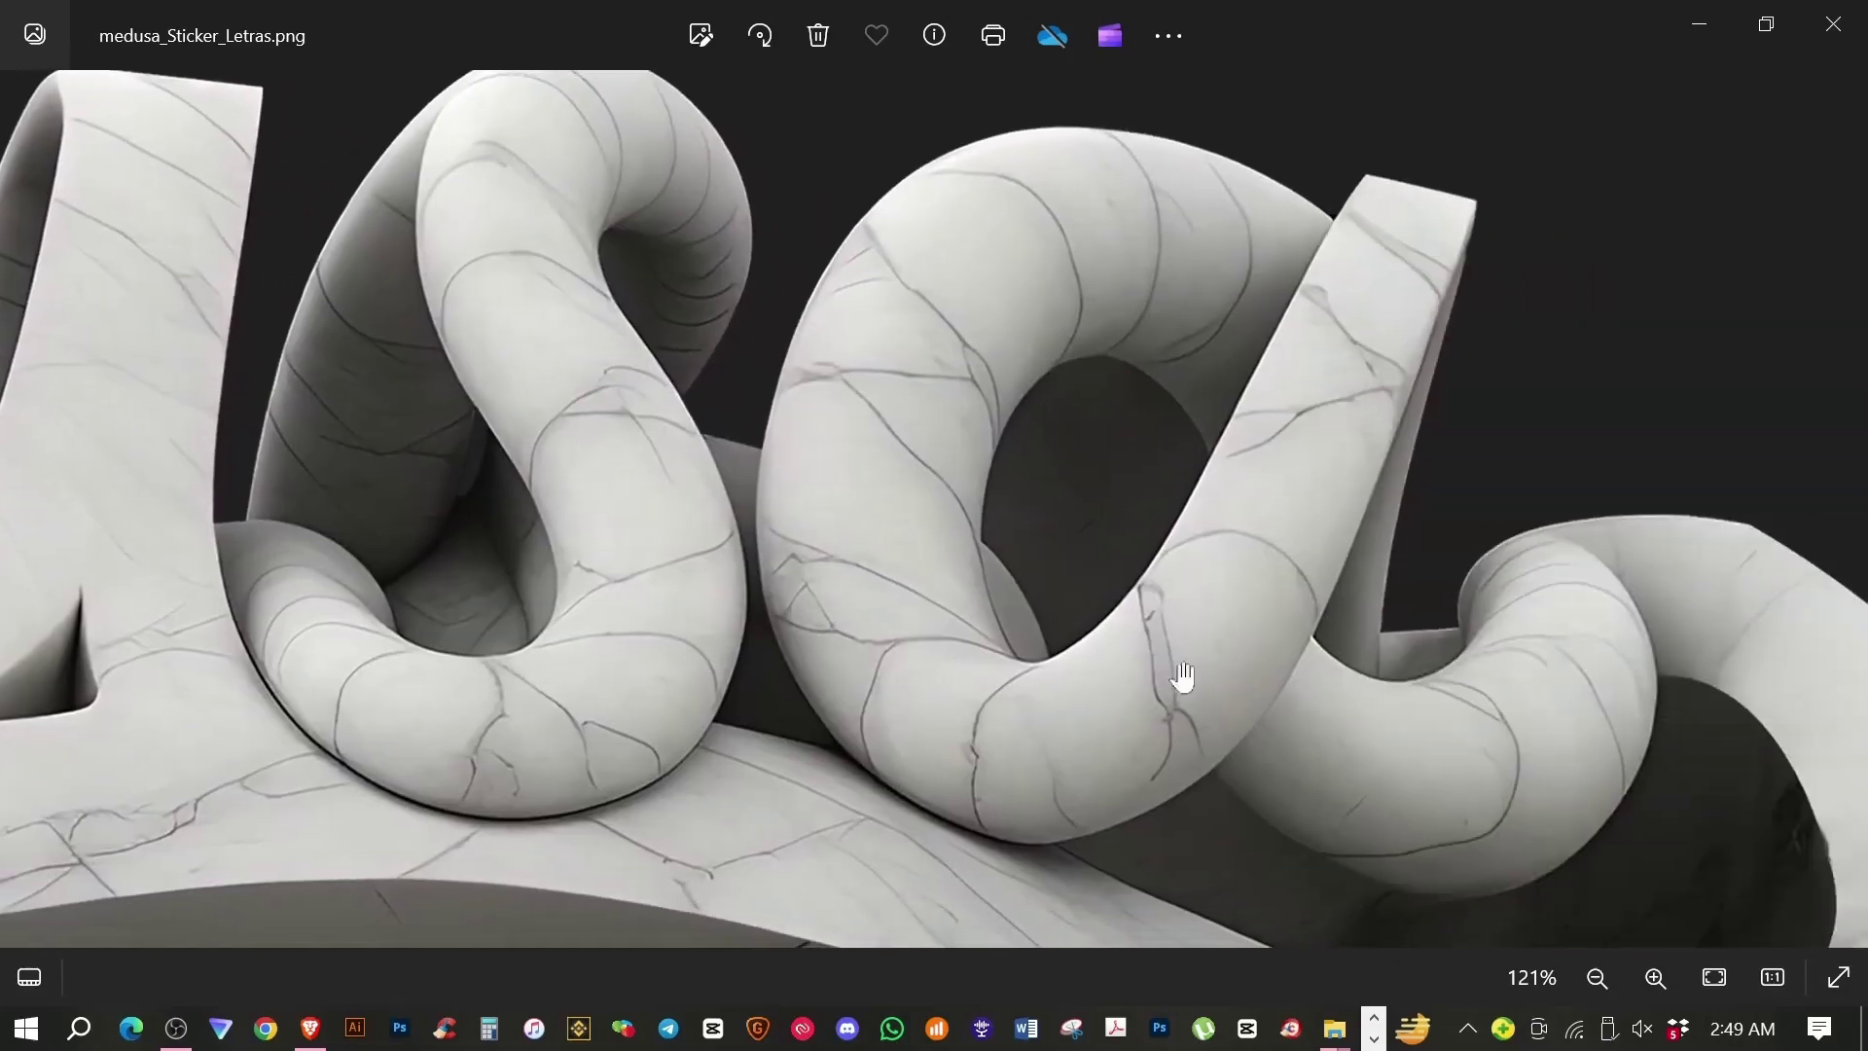
mouse_move(1184, 680)
left_mouse_down()
mouse_move(1211, 604)
mouse_move(859, 525)
mouse_move(866, 370)
left_mouse_up()
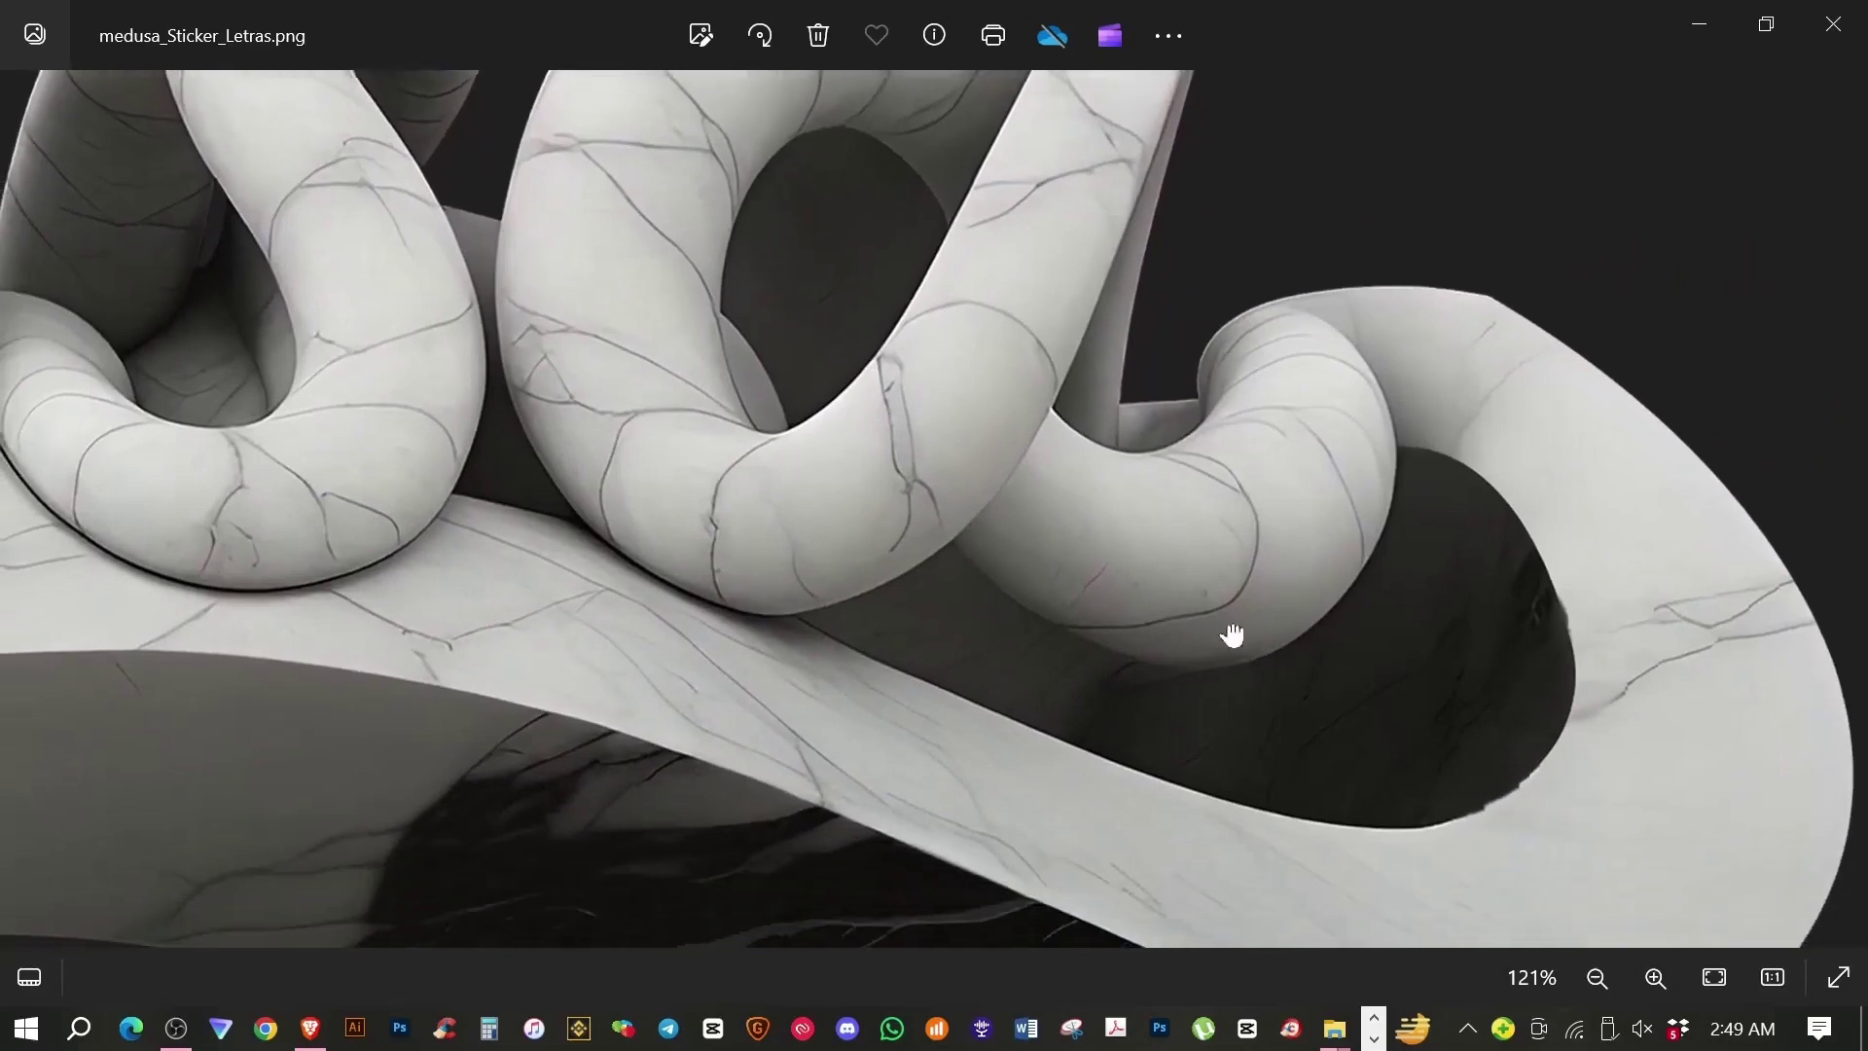
left_click_drag(1196, 755, 1275, 375)
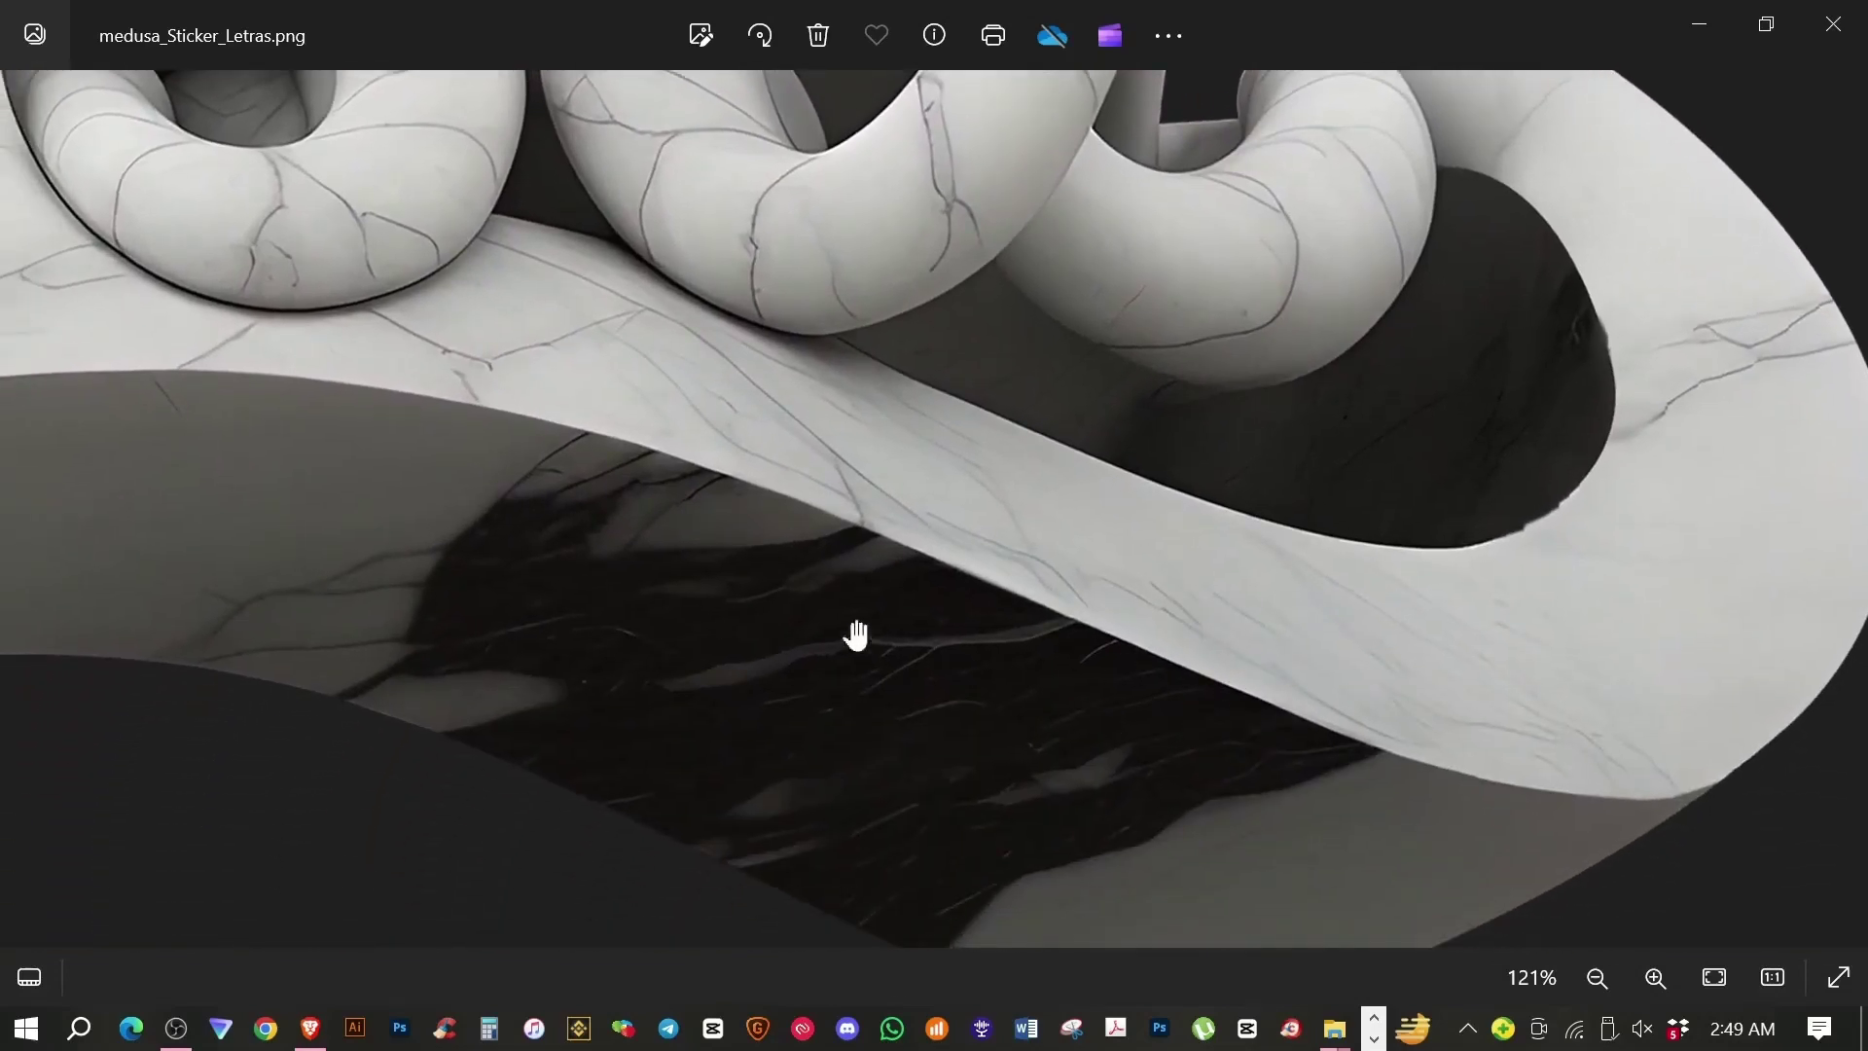
scroll(948, 540, "down", 1)
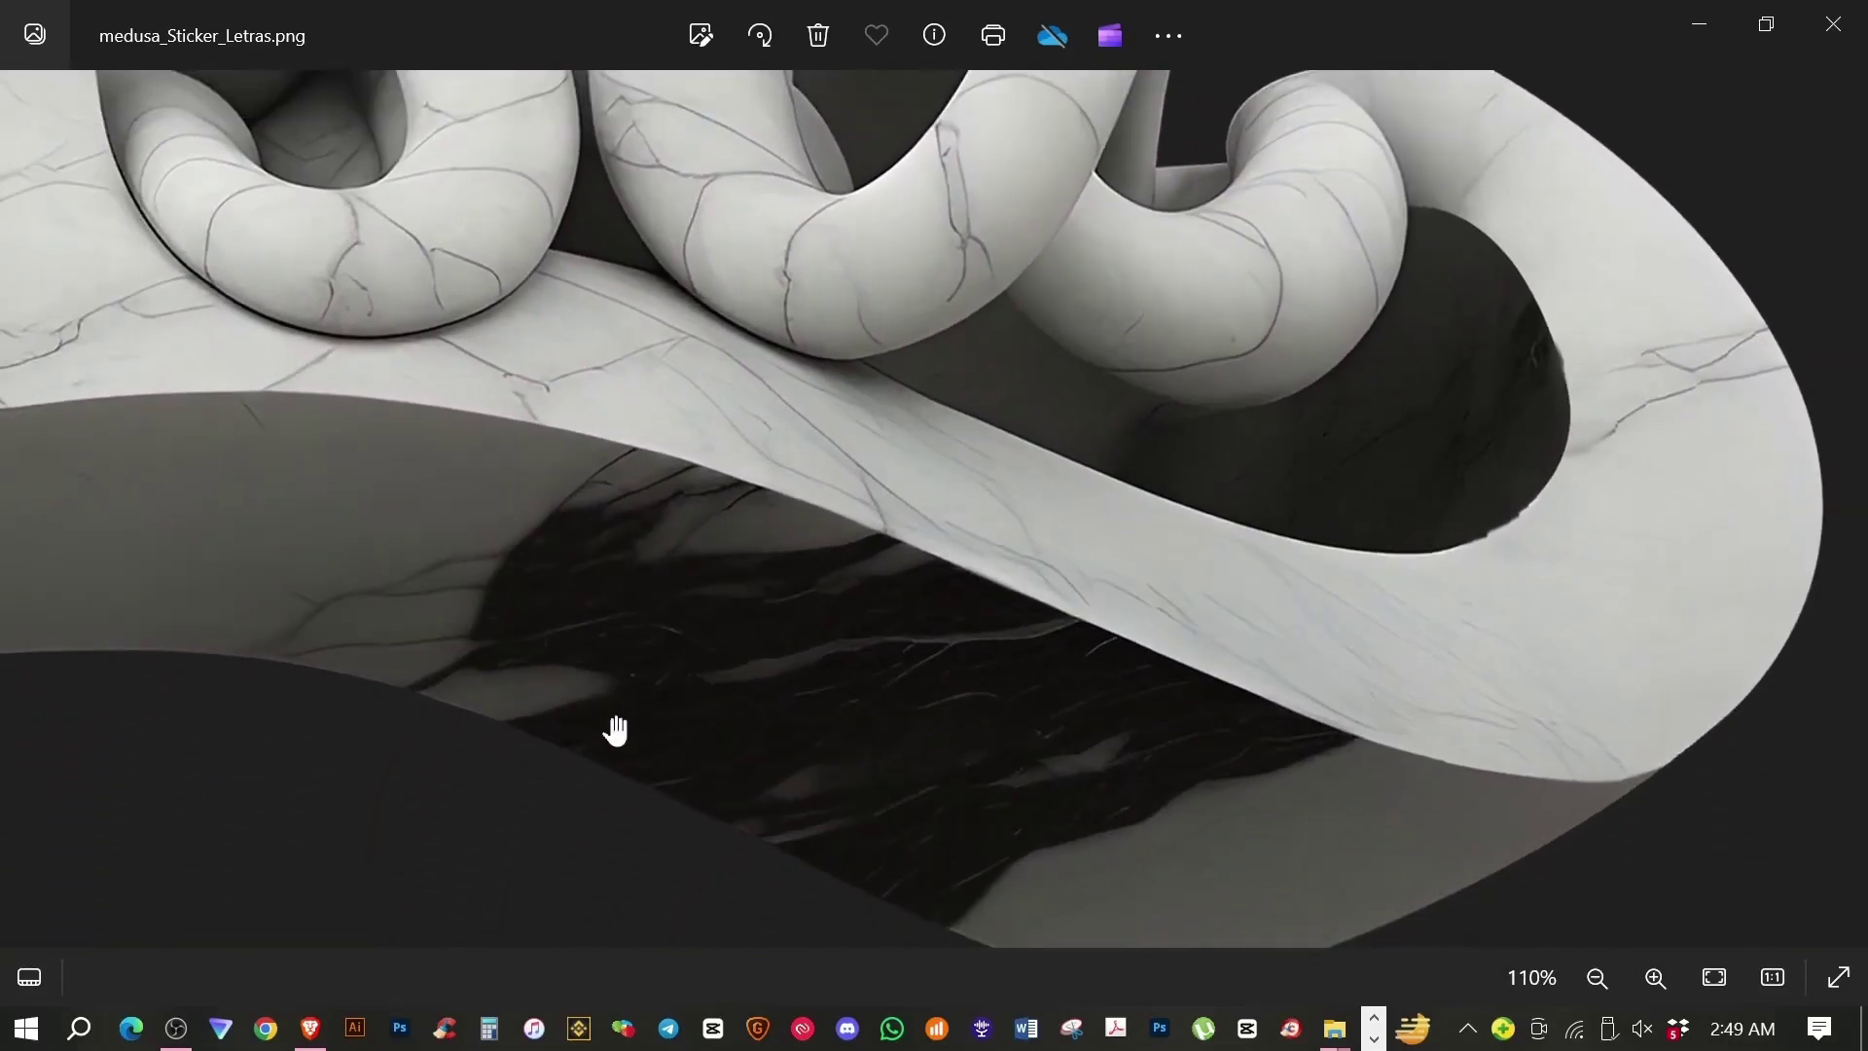
scroll(734, 768, "down", 4)
scroll(743, 755, "down", 2)
scroll(744, 756, "down", 1)
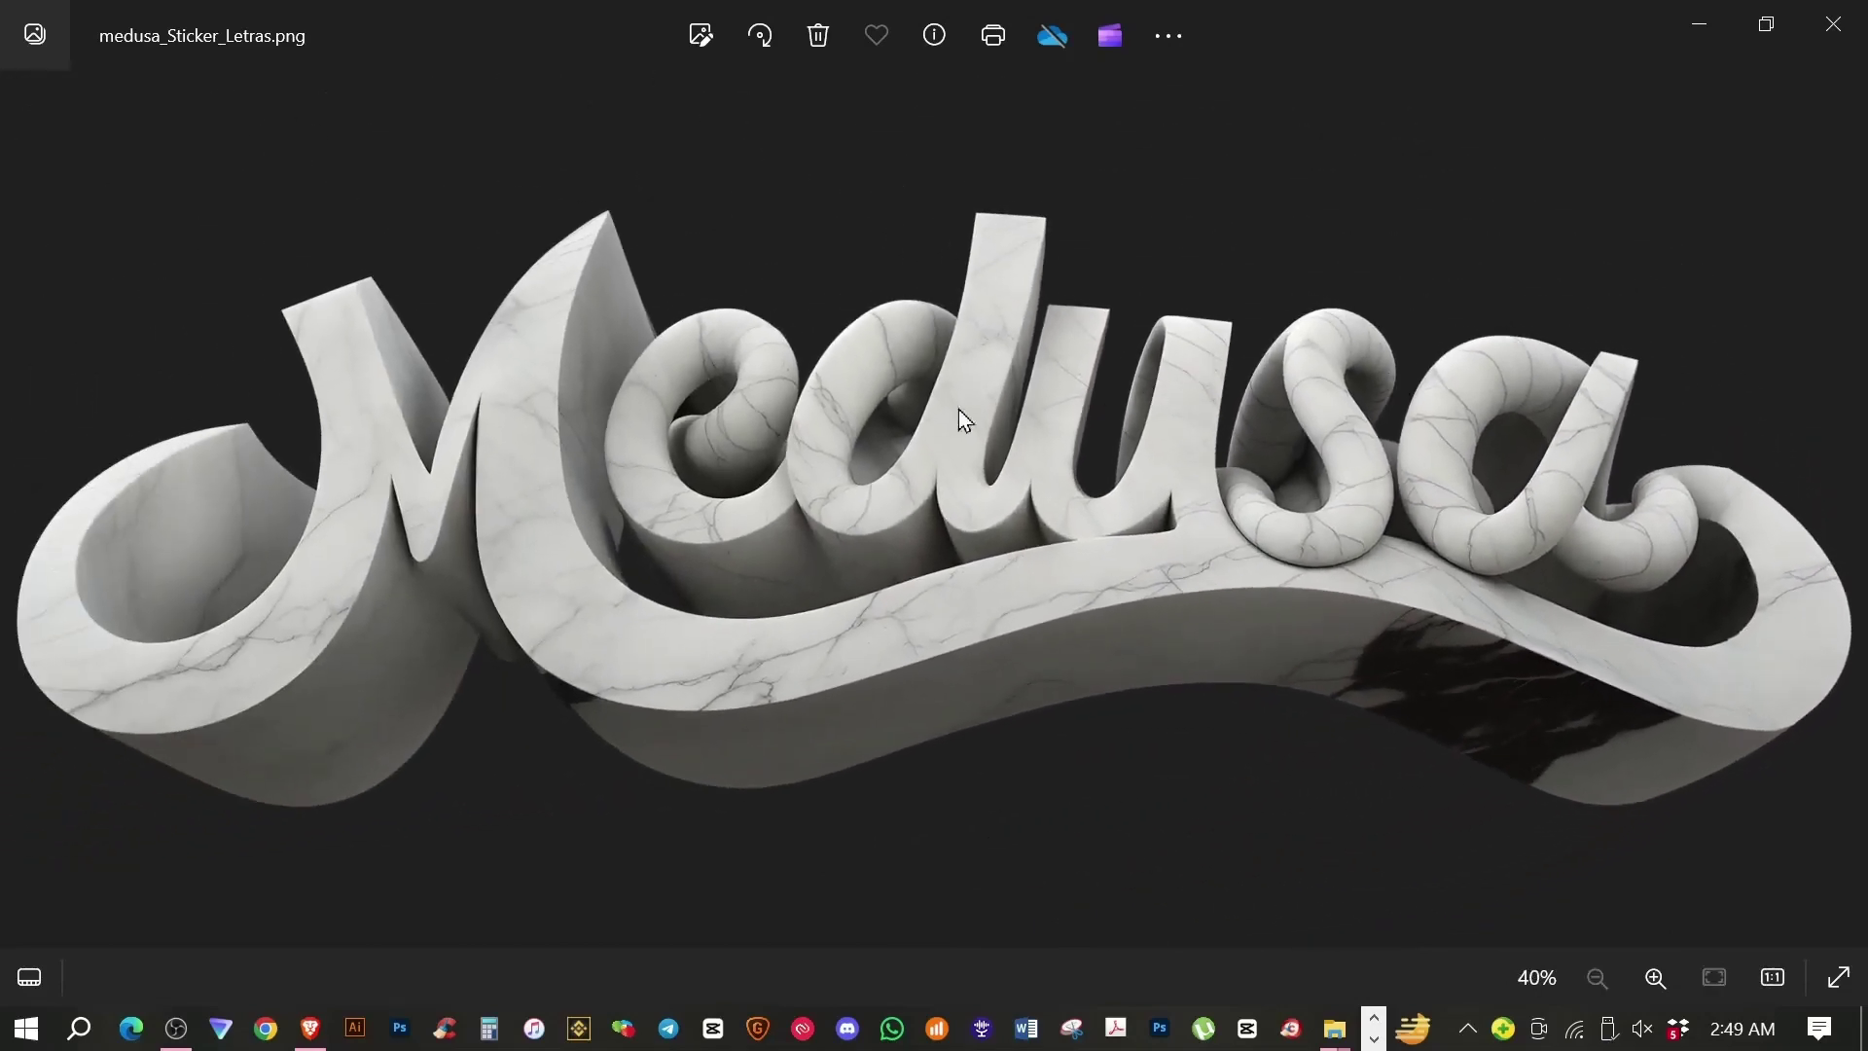
key("alt+F4")
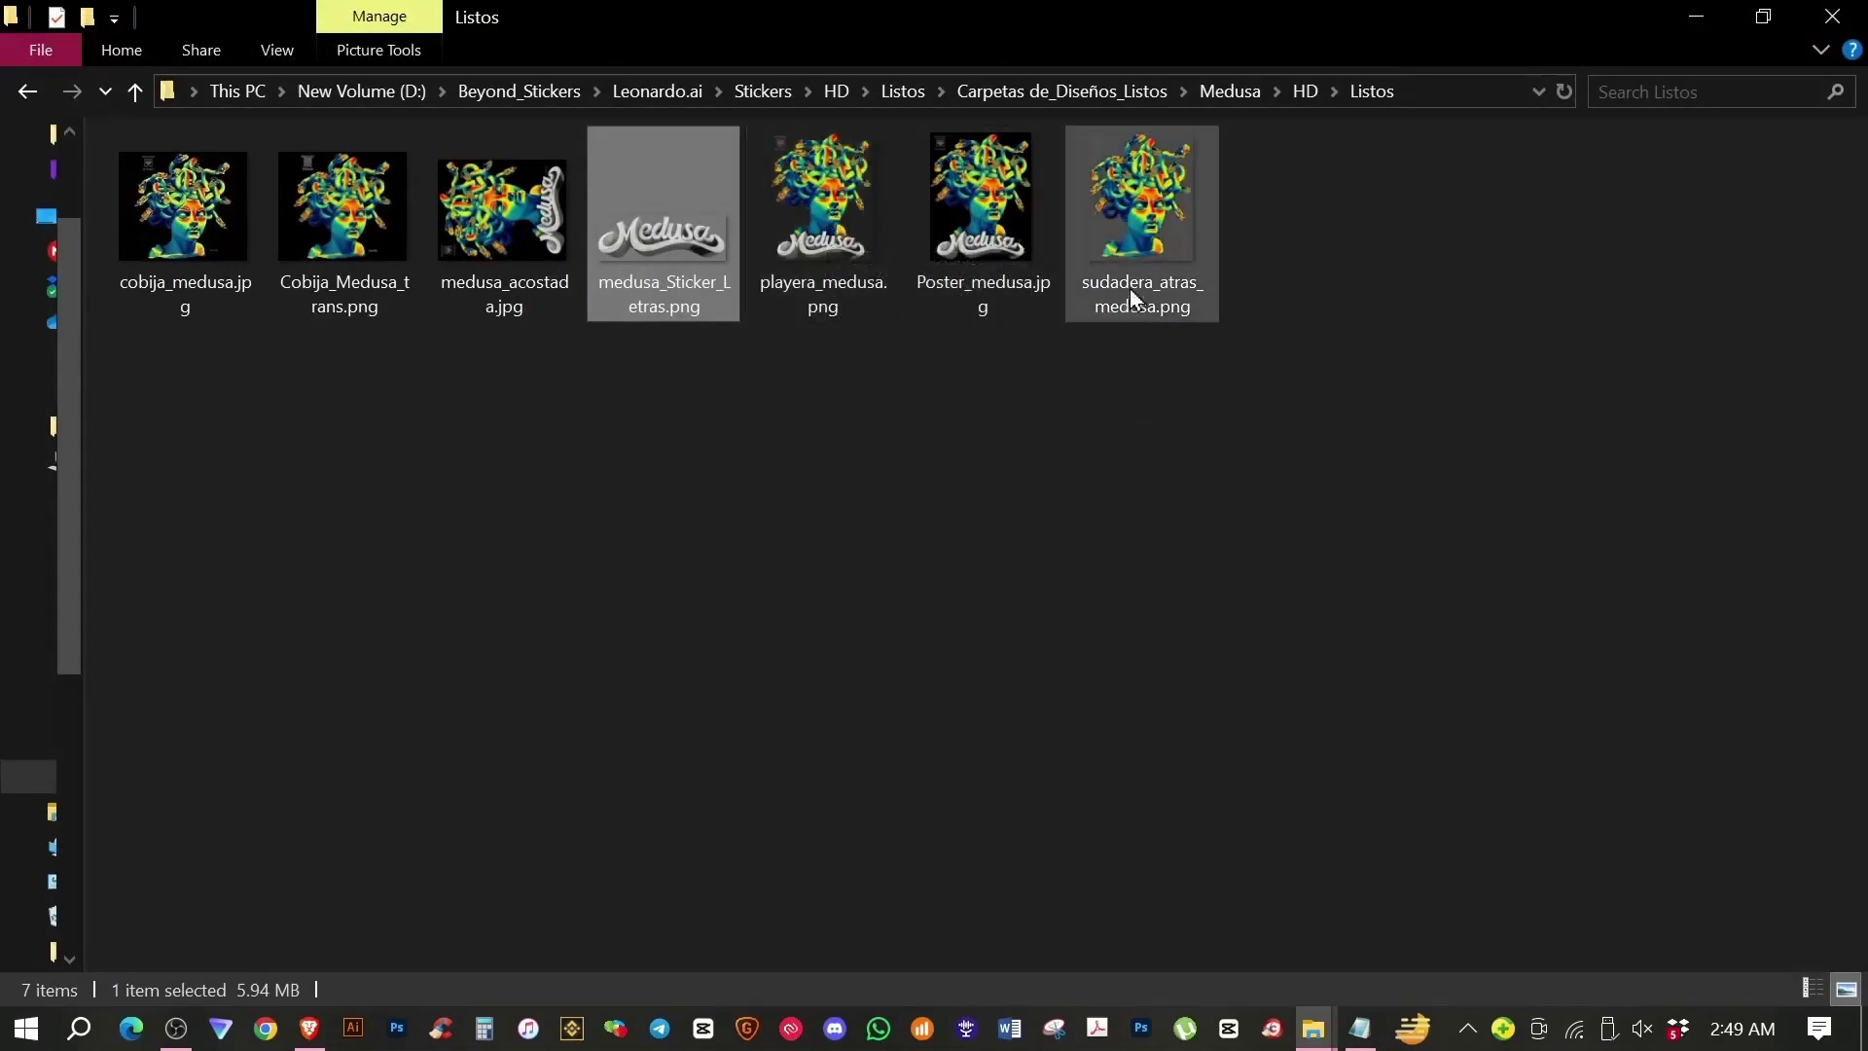
Step: Flip between sudadera_atras_medusa.png and Poster_medusa.jpg twice, then close Photos
double_click(1154, 234)
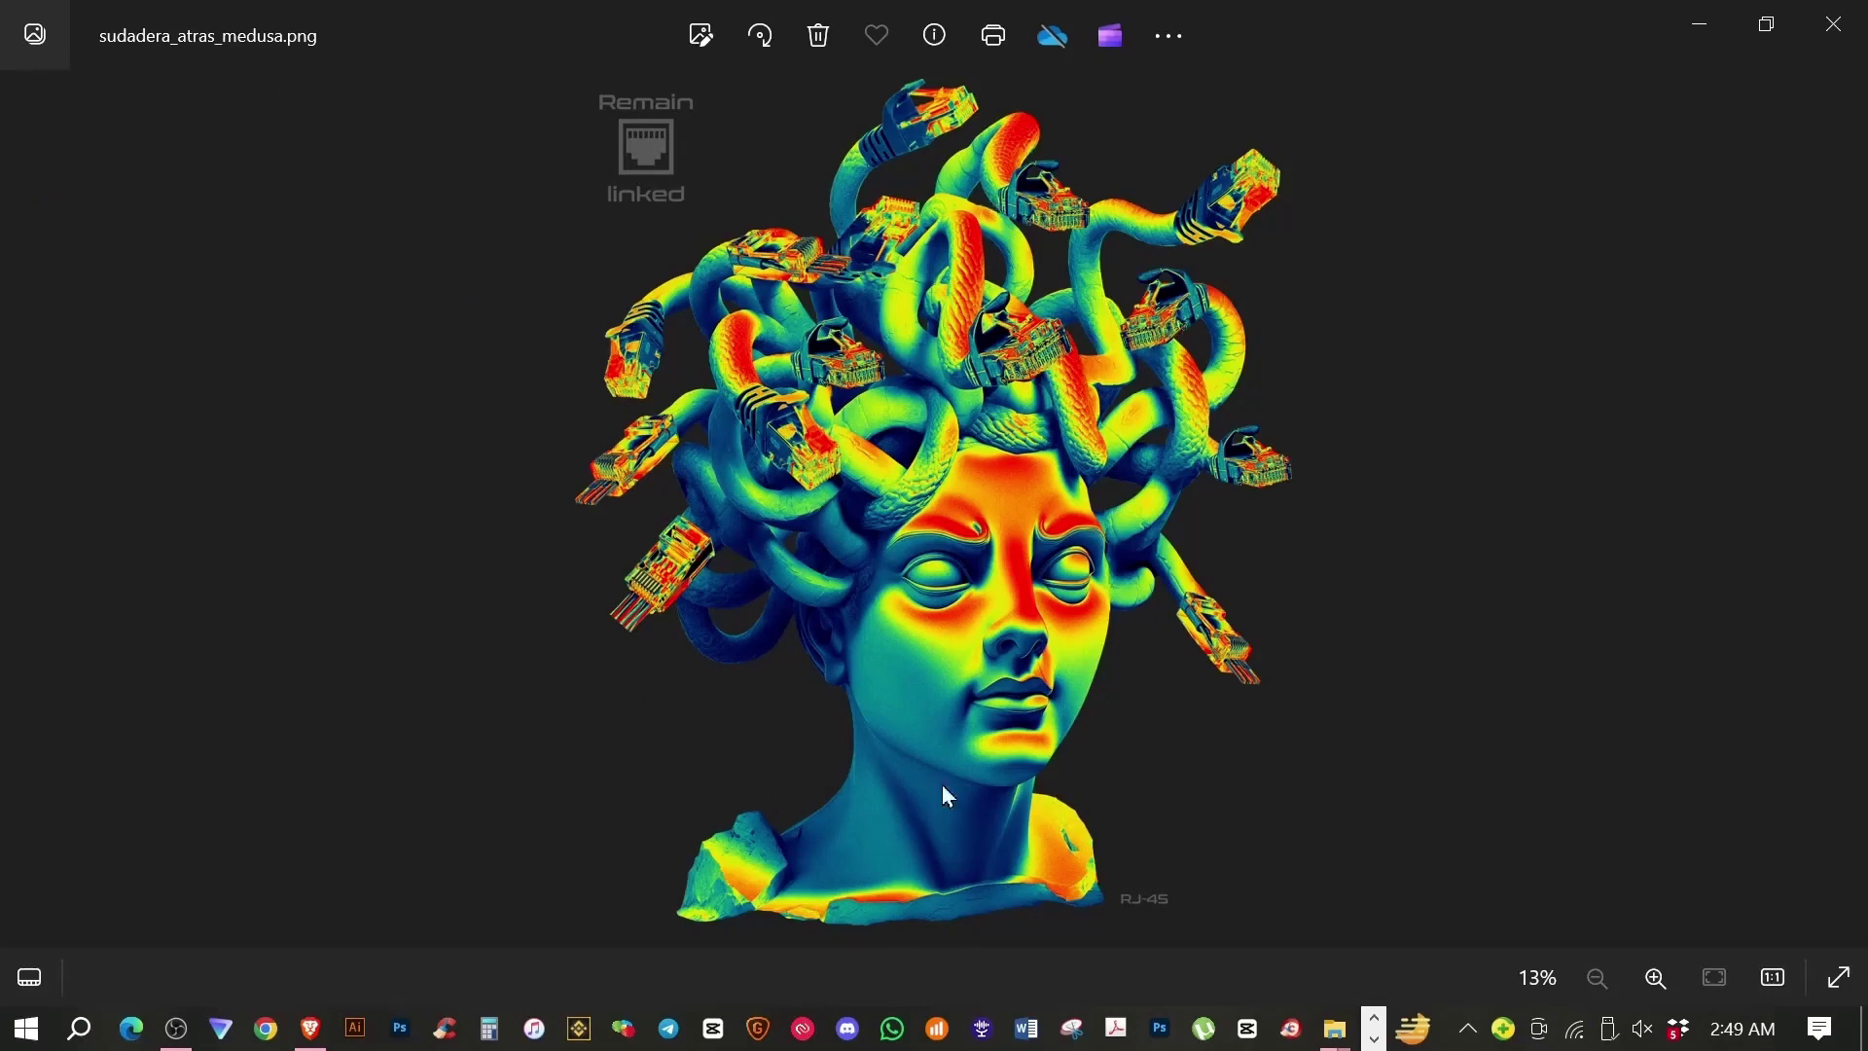
key("Left")
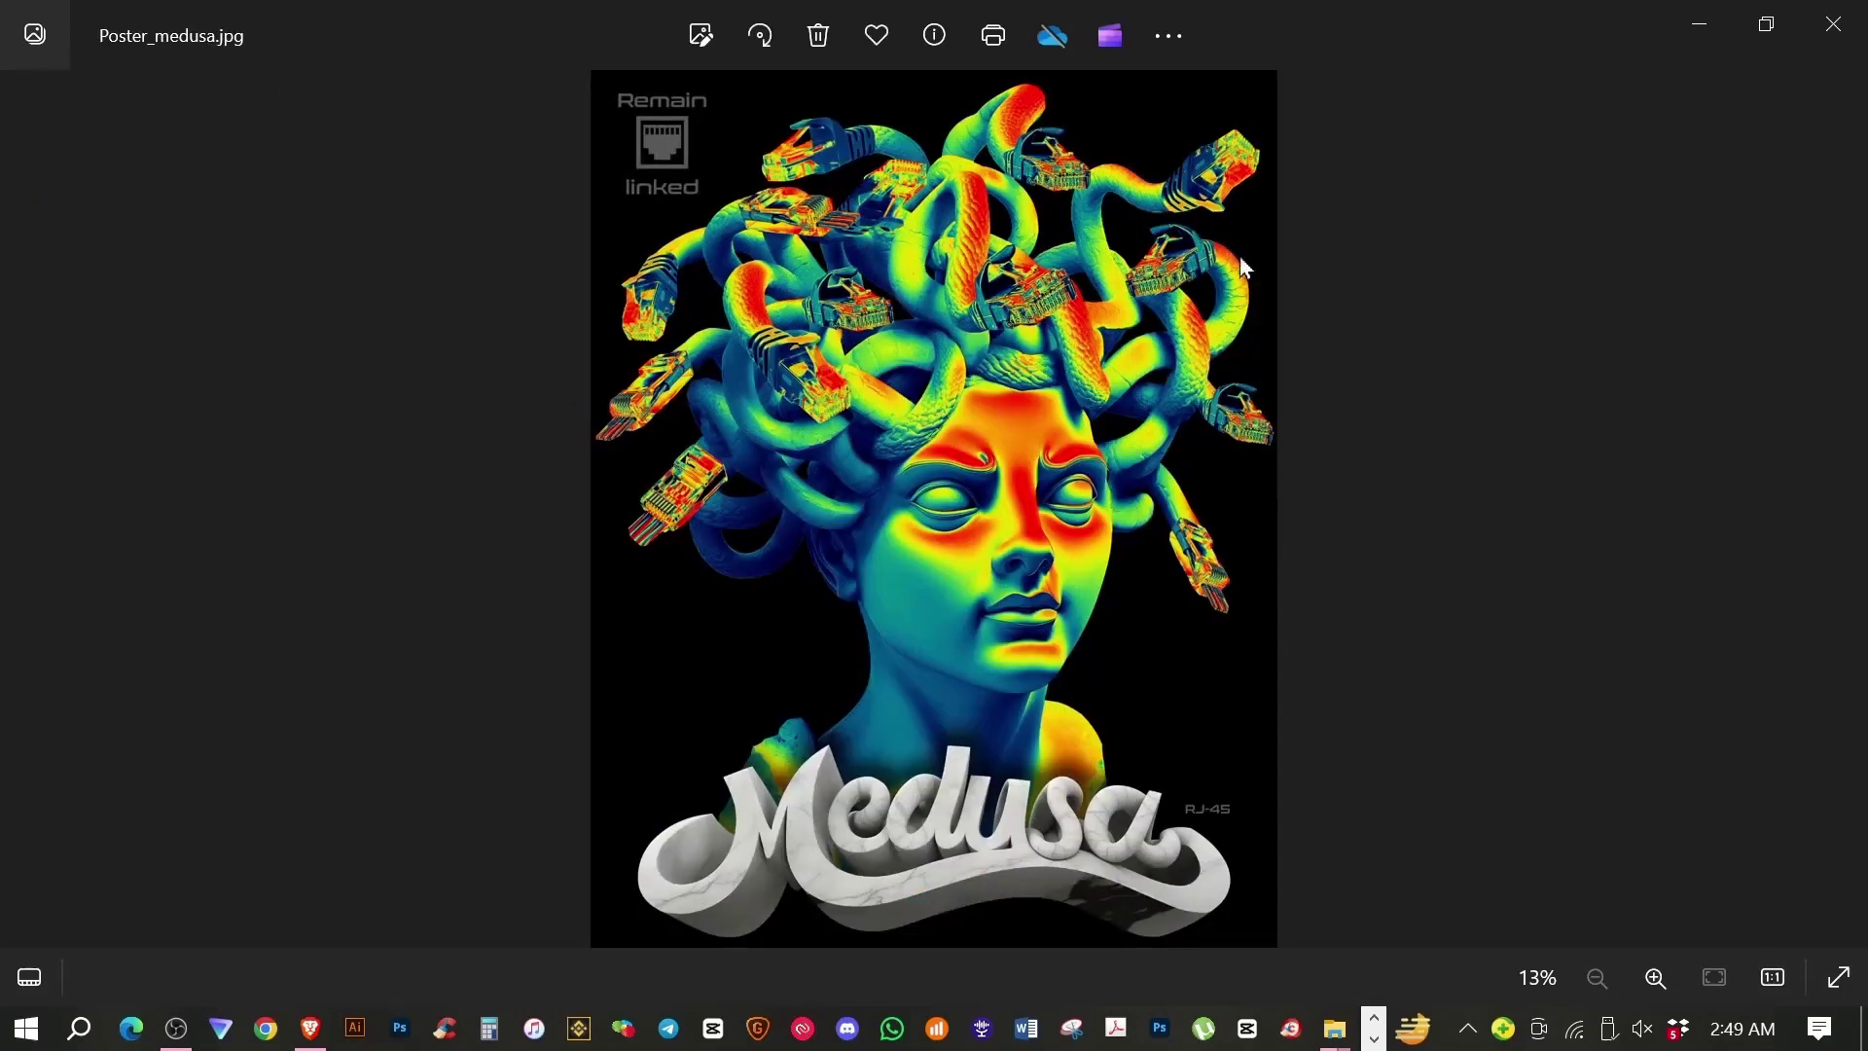
key("Right")
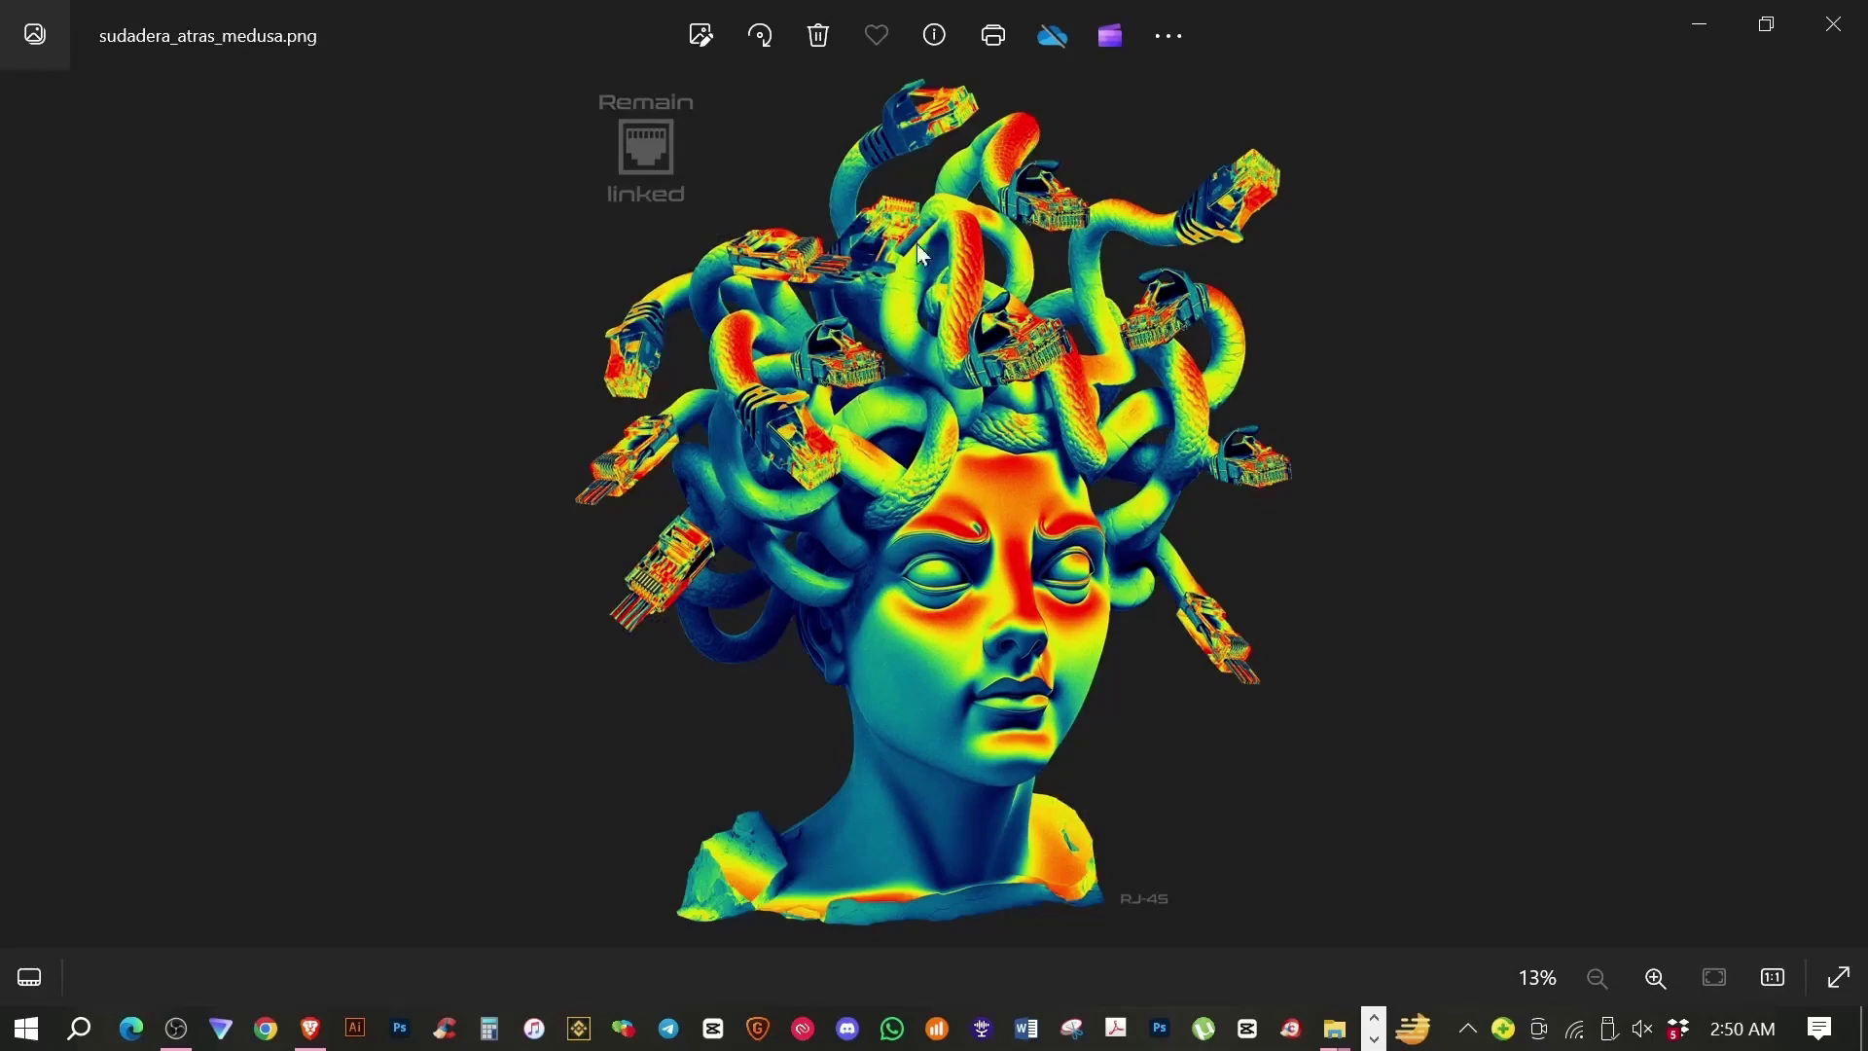
key("Left")
key("Right")
left_click(1816, 35)
Step: Open the grey Medusa bust in Photoshop and zoom around the sculpture
double_click(681, 233)
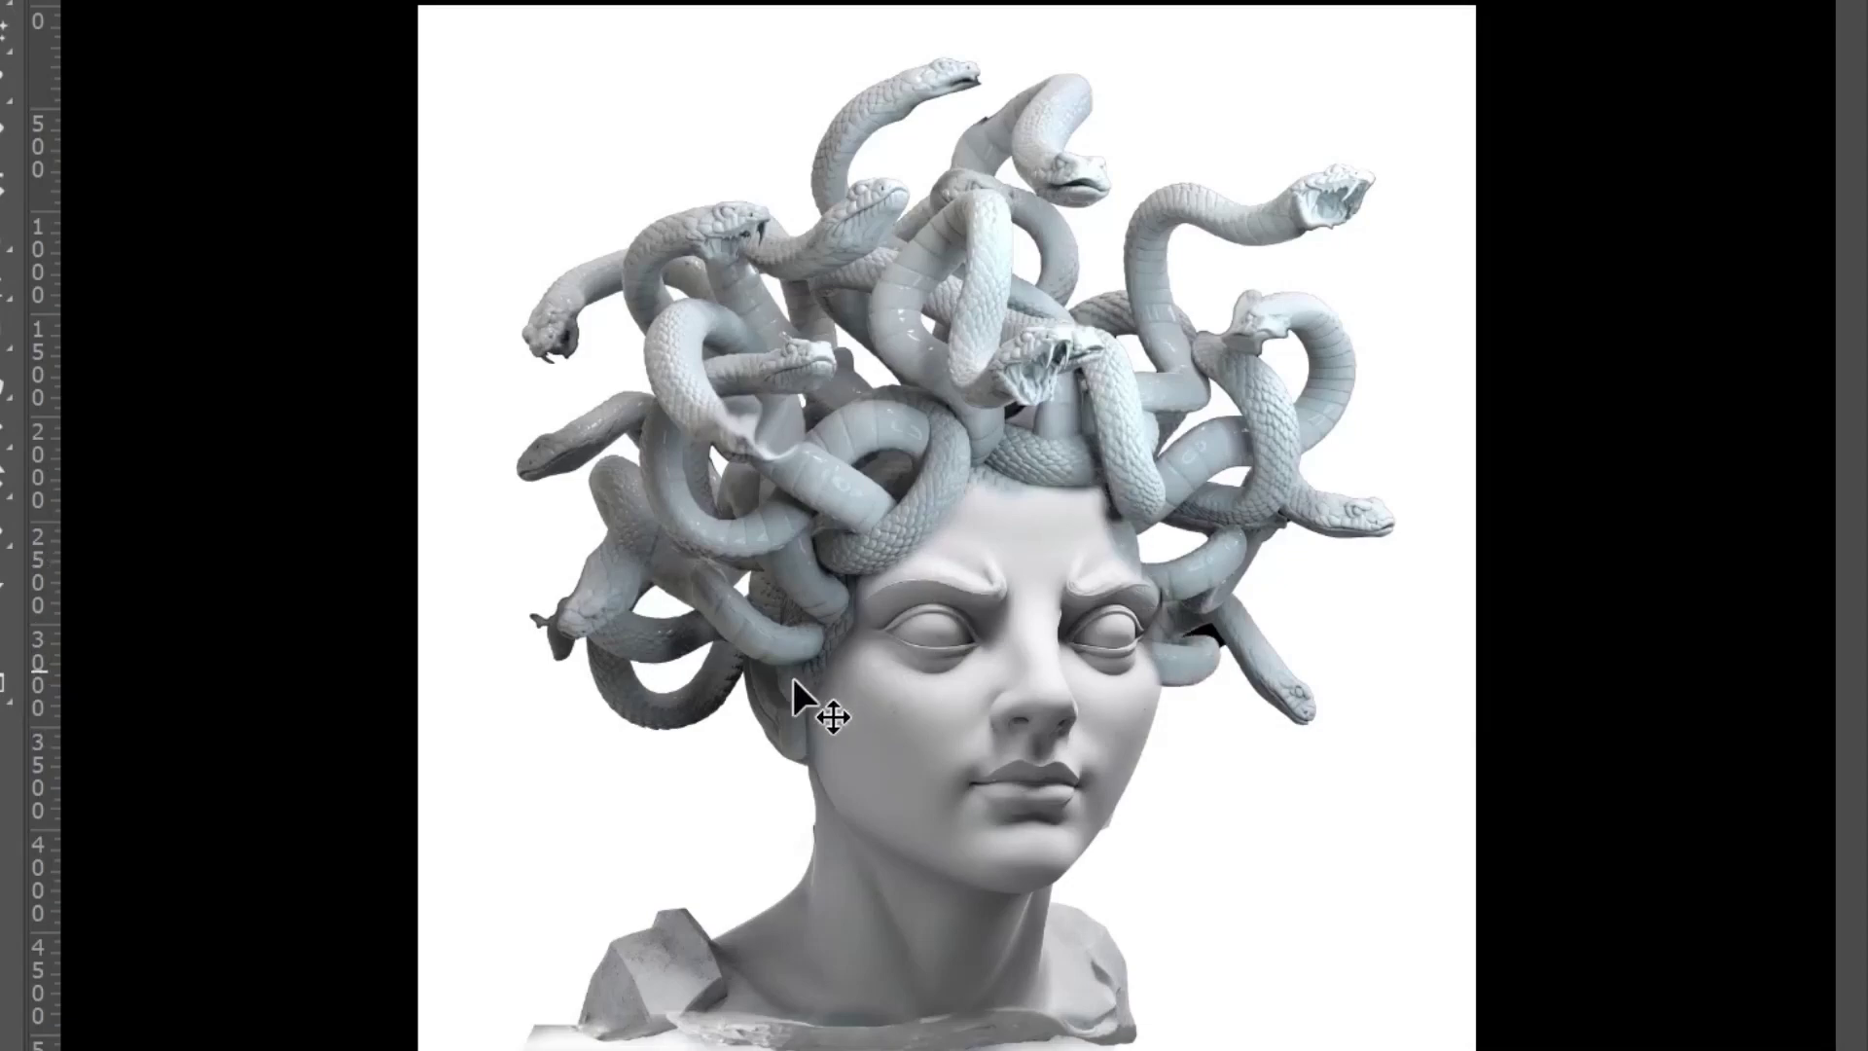
scroll(817, 709, "up", 3)
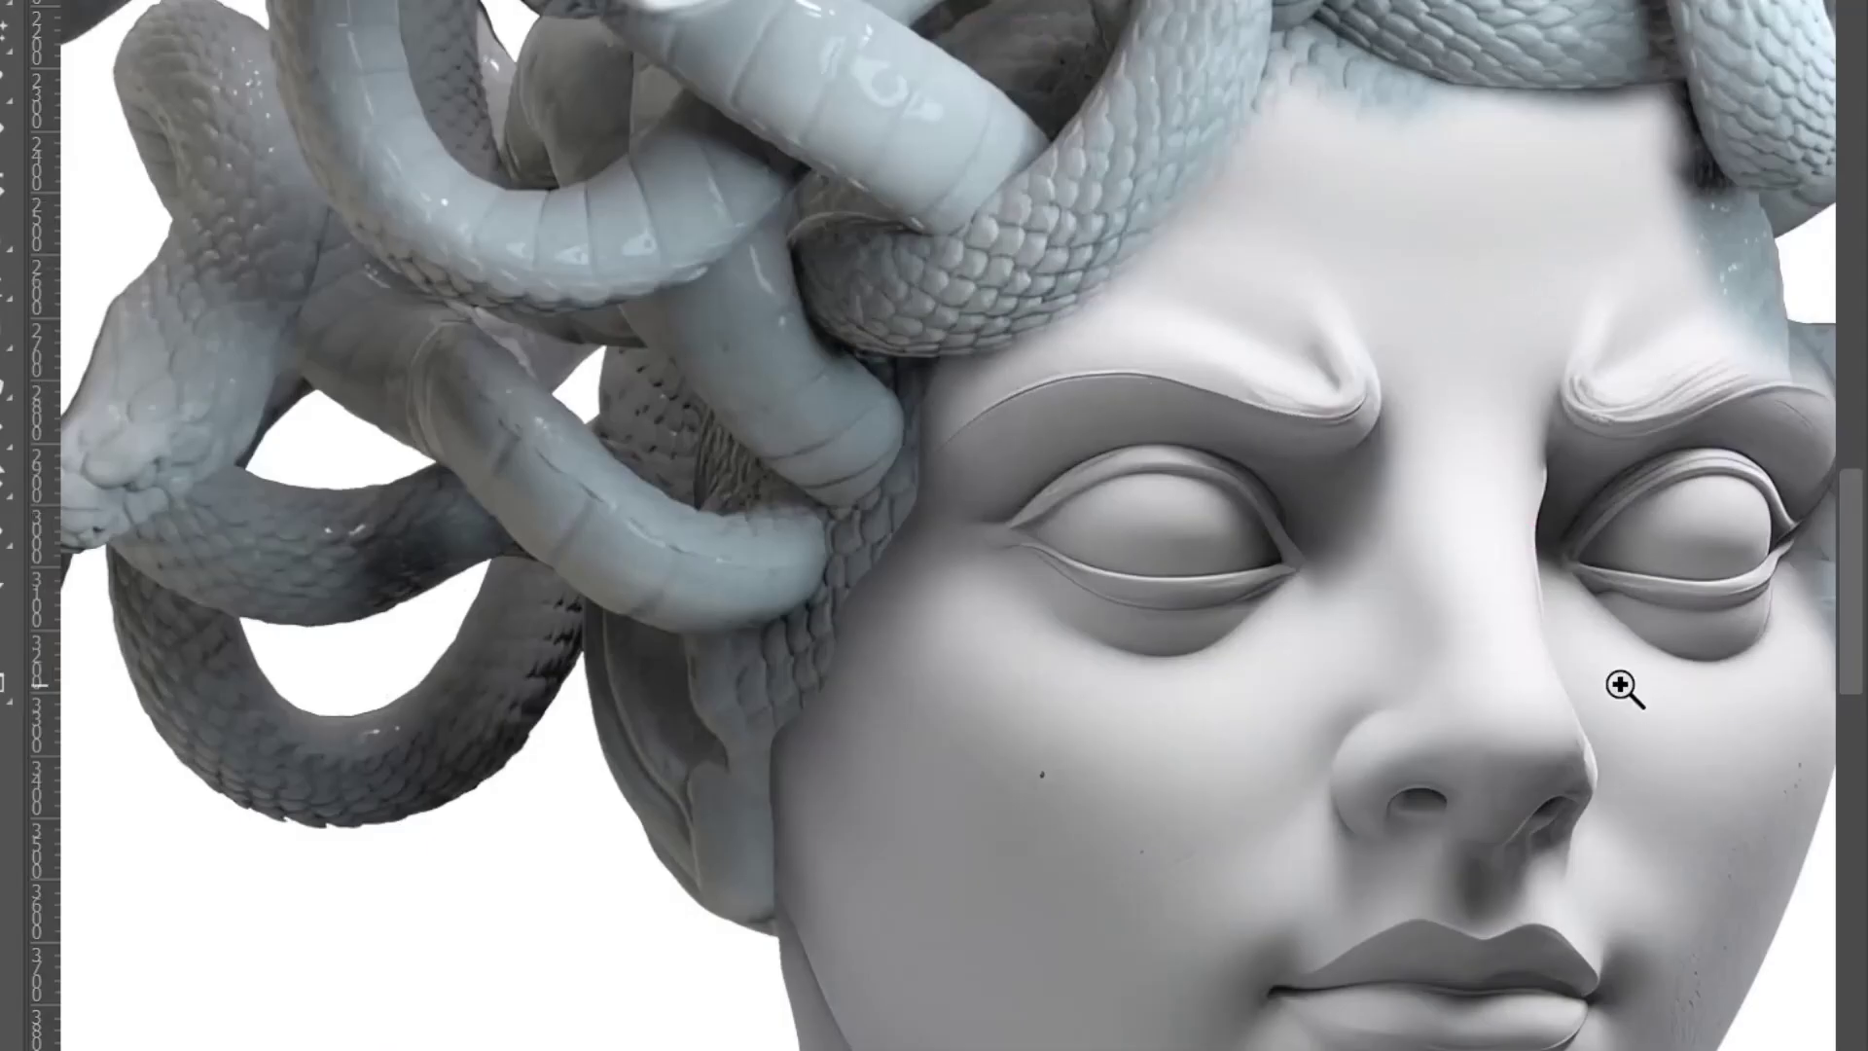
scroll(1626, 688, "down", 2)
scroll(1526, 680, "down", 2)
scroll(1413, 647, "right", 3)
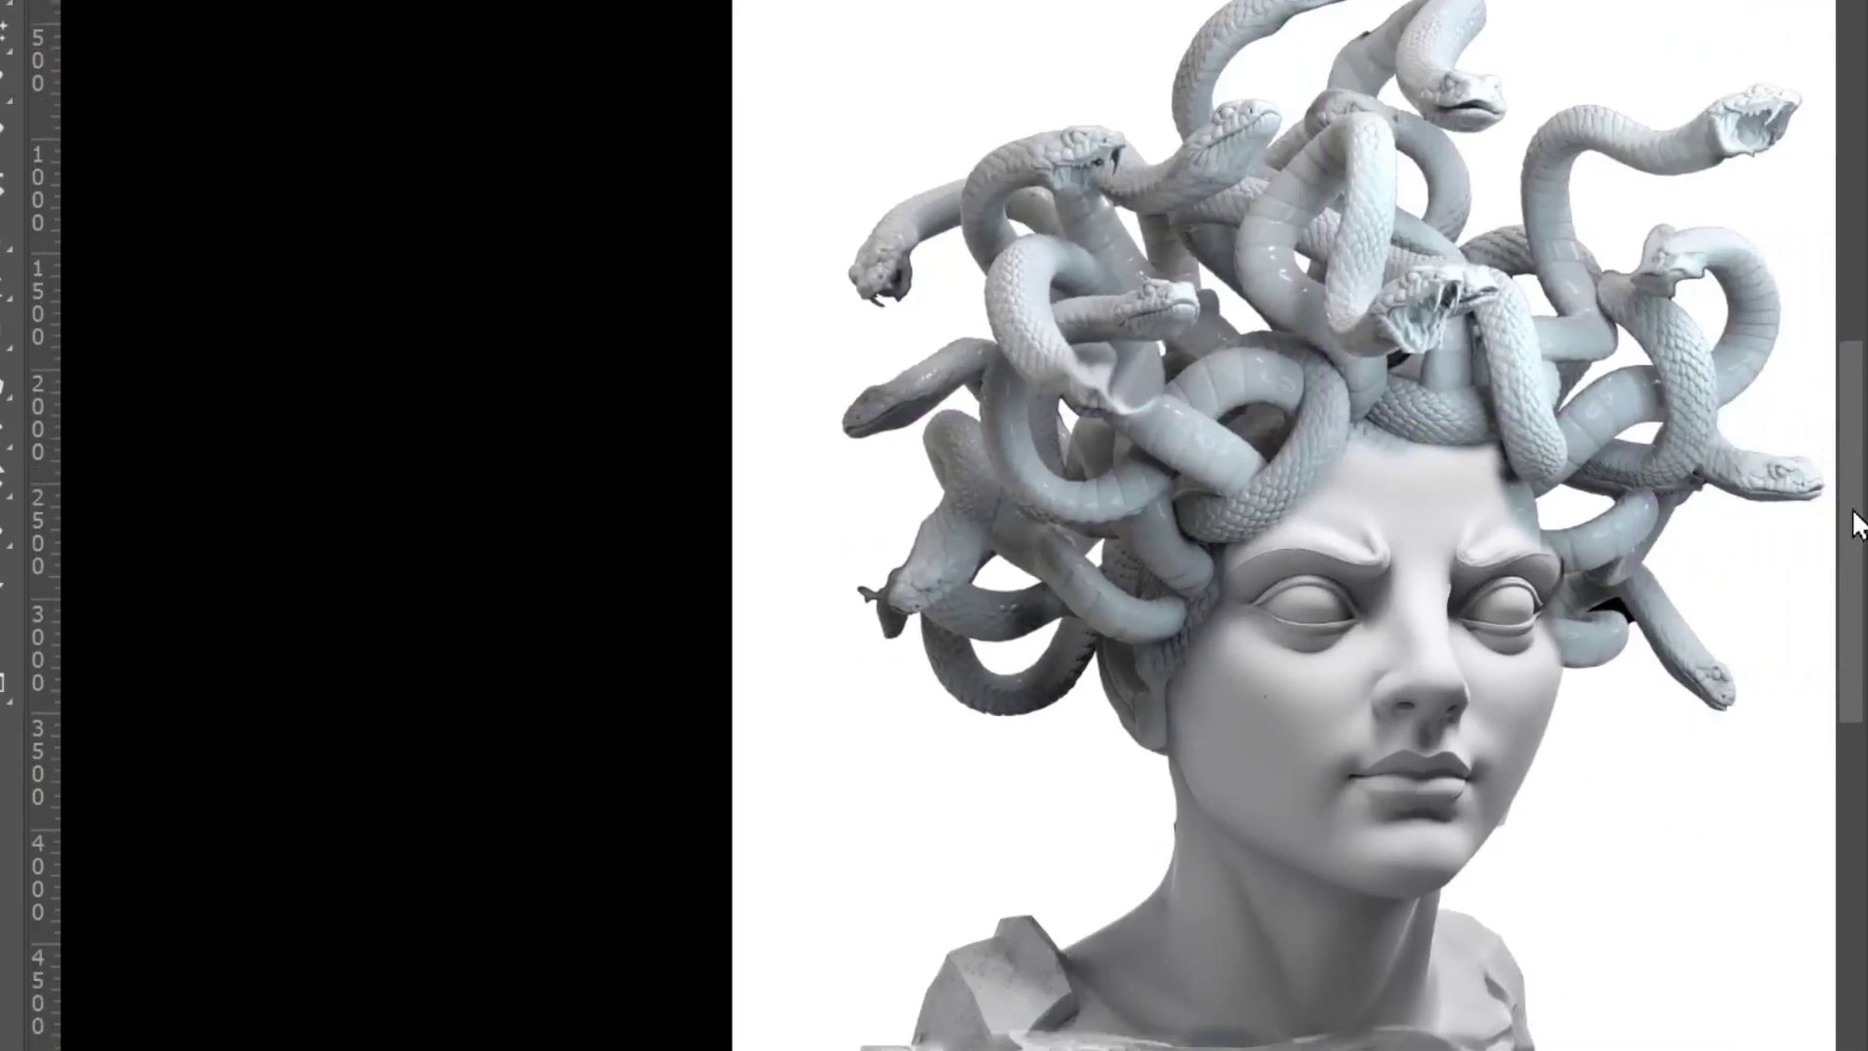
scroll(708, 437, "down", 1)
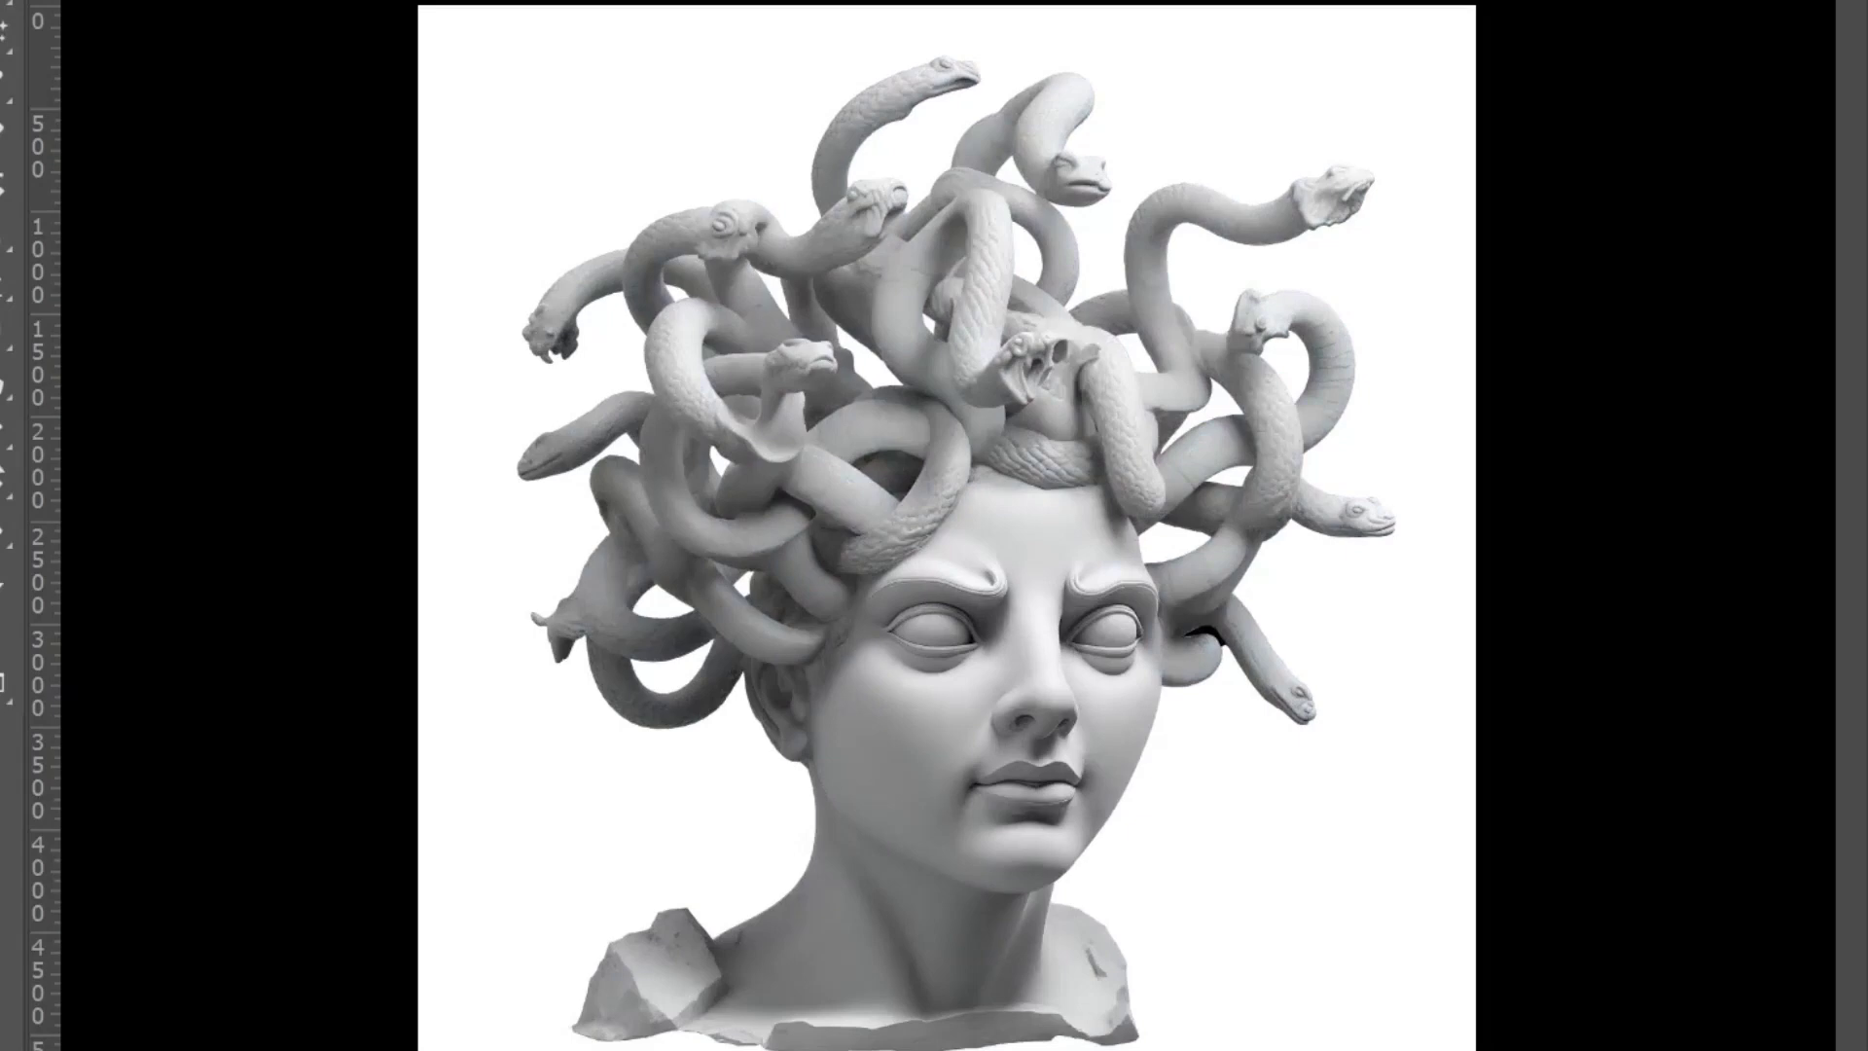
Step: Zoom into the left temple and pan across the snakes beside the eye and atop the head
left_click(788, 591, "ctrl")
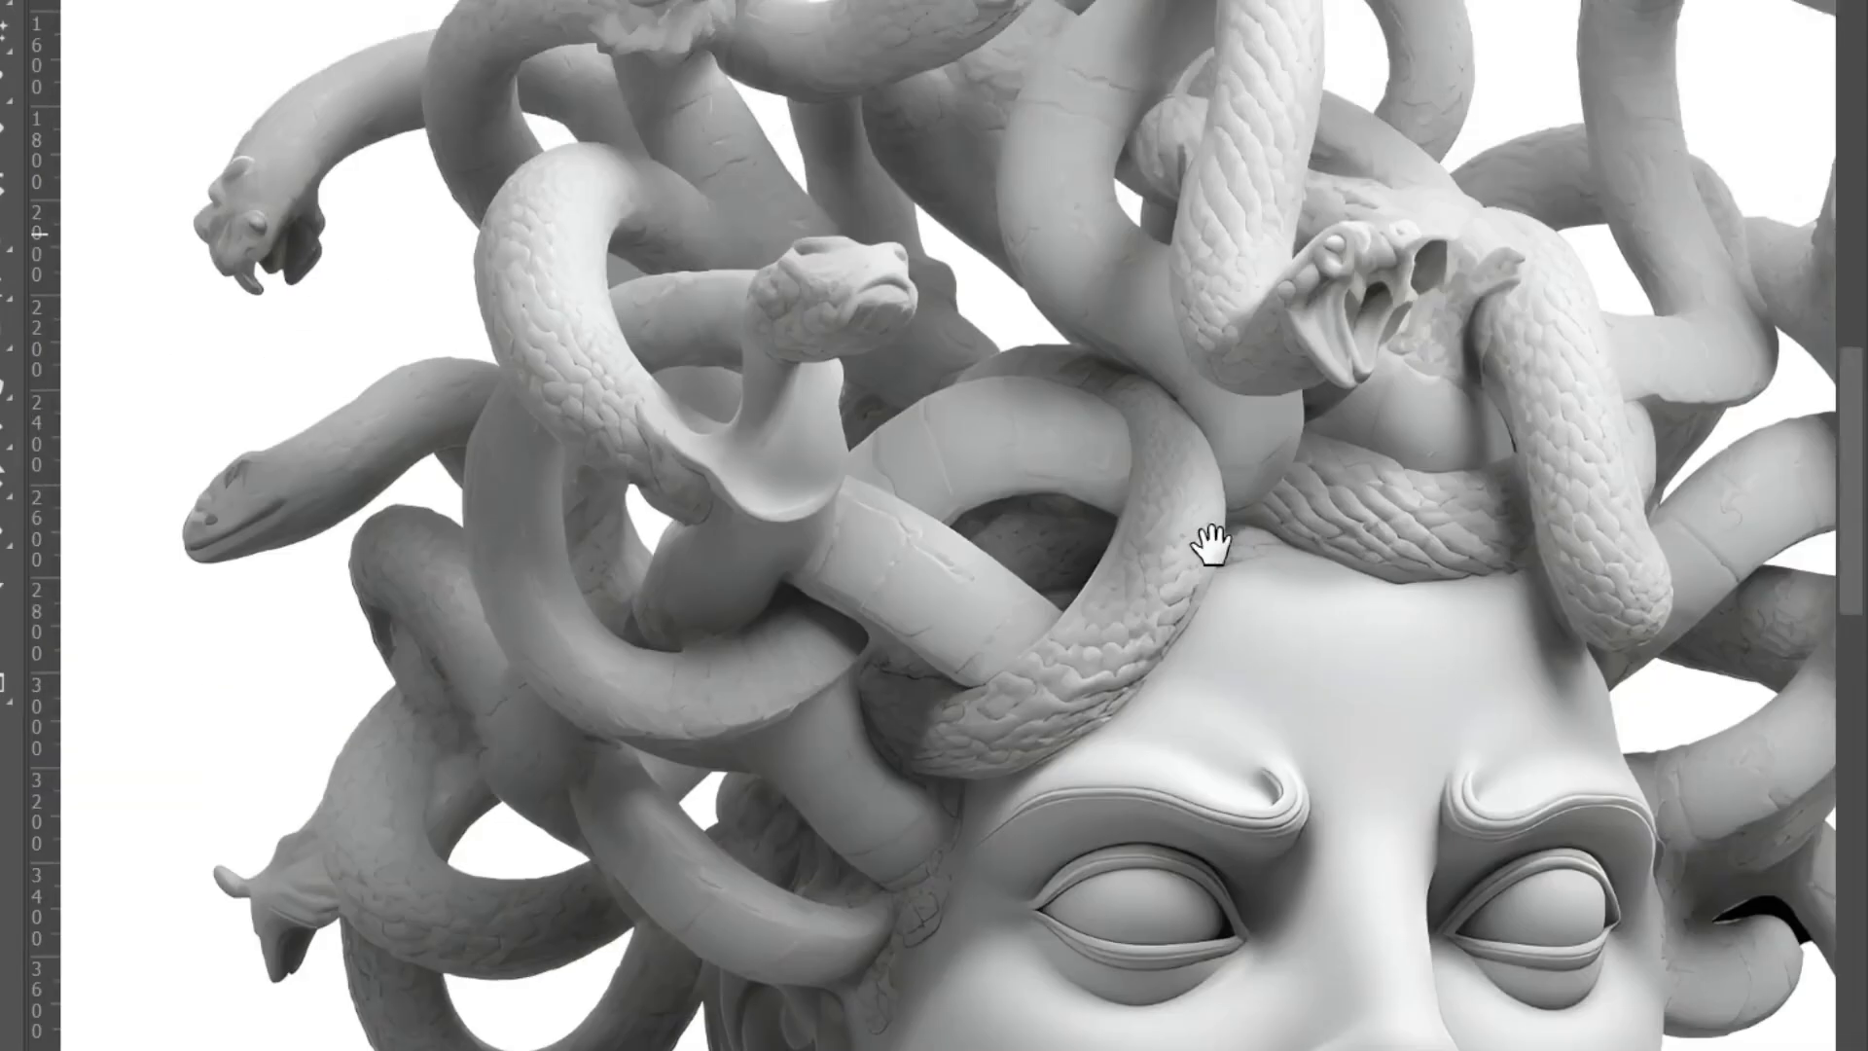
scroll(1209, 542, "up", 2)
scroll(1222, 675, "up", 3)
mouse_move(680, 688)
left_mouse_down()
mouse_move(817, 542)
mouse_move(1326, 363)
mouse_move(1044, 384)
mouse_move(984, 471)
left_mouse_up()
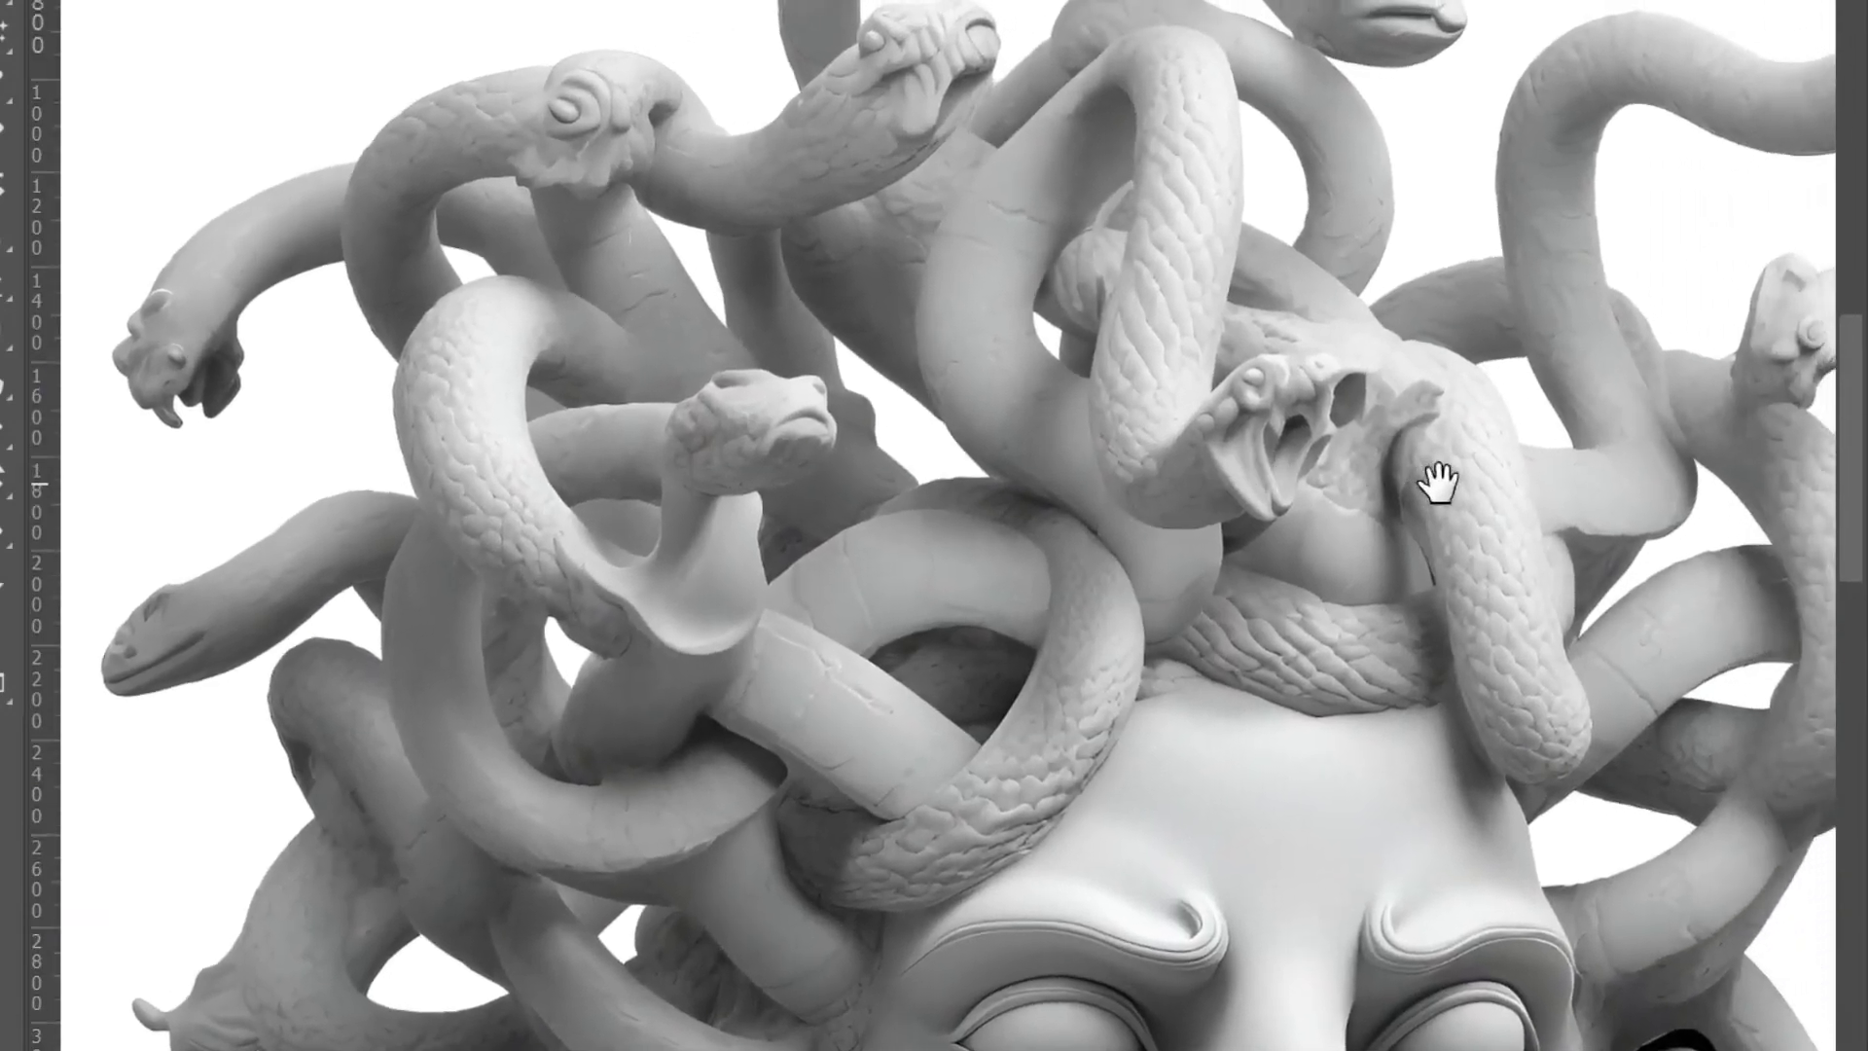
left_click_drag(1434, 488, 1107, 640)
mouse_move(983, 230)
left_mouse_down()
mouse_move(1101, 530)
mouse_move(1113, 396)
left_mouse_up()
scroll(1146, 508, "down", 4)
scroll(1142, 500, "down", 3)
Step: Zoom in on the heat-map Medusa's lower bust and dripping neck edge
scroll(1143, 500, "down", 2)
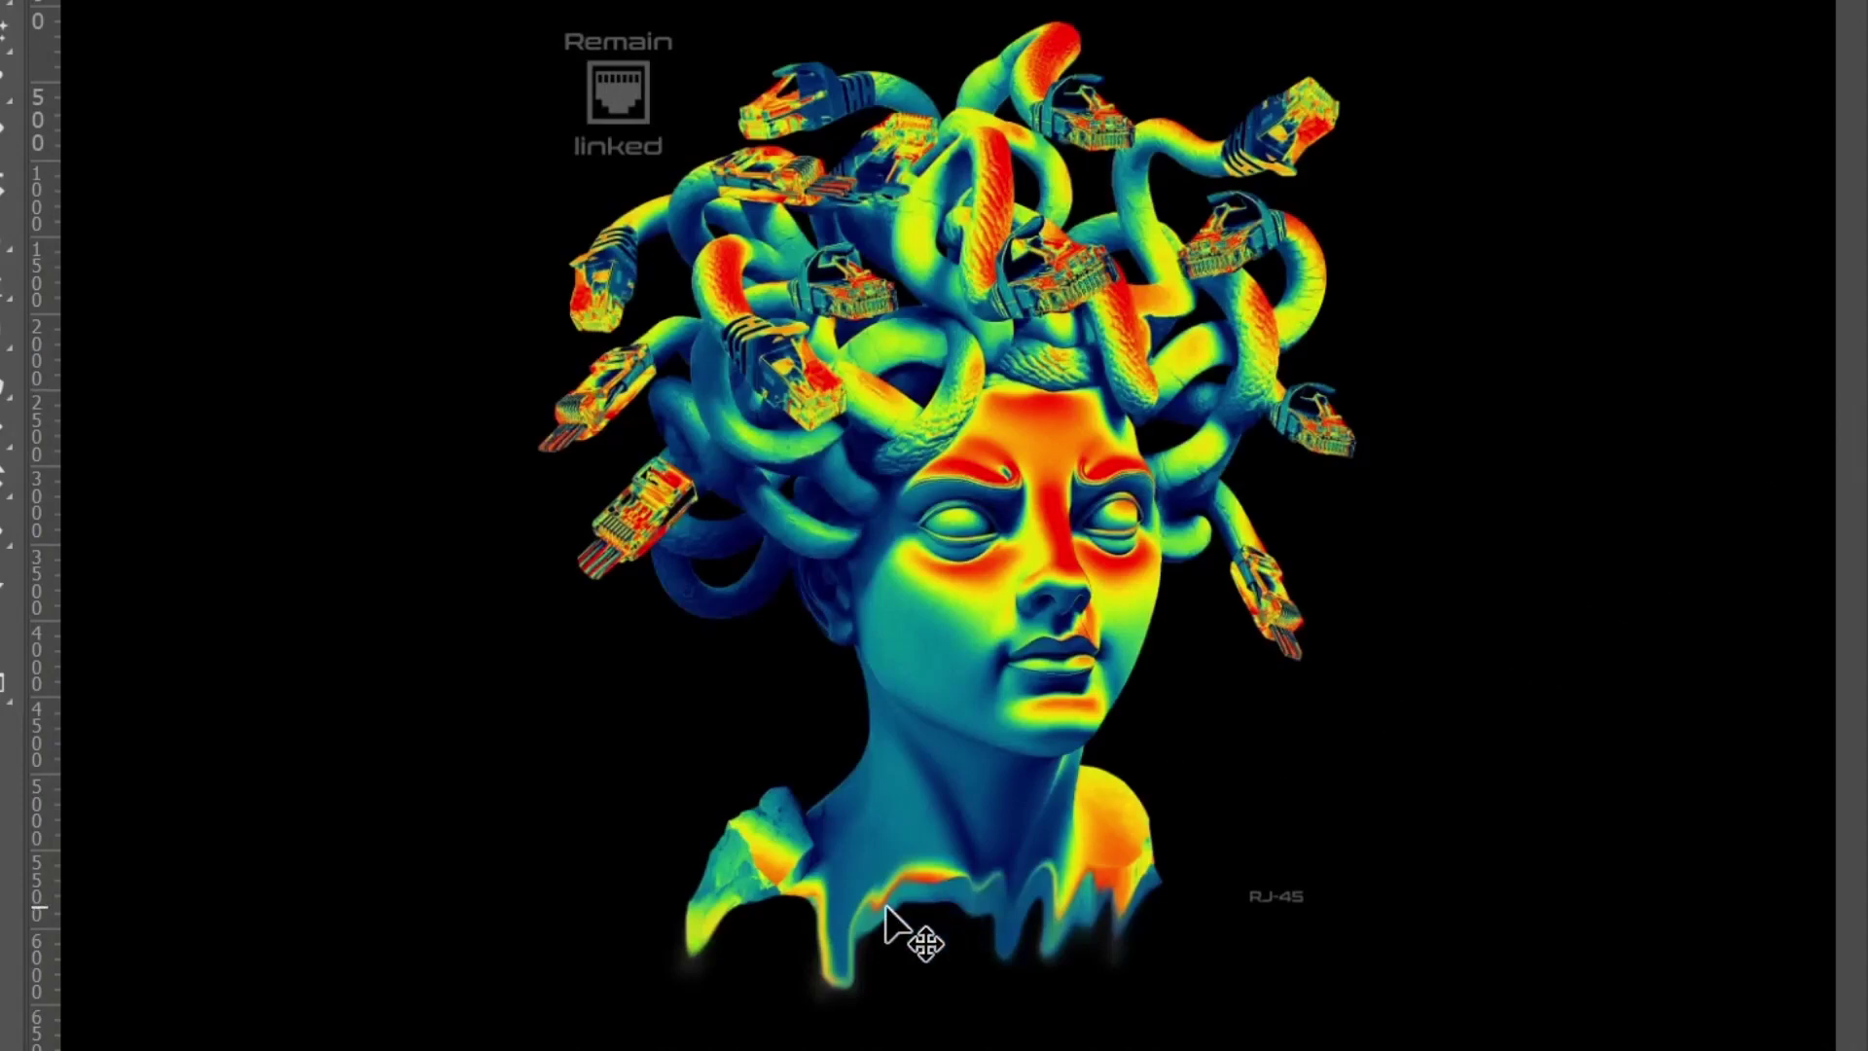
mouse_move(869, 906)
left_mouse_down()
mouse_move(1022, 934)
mouse_move(989, 926)
left_mouse_up()
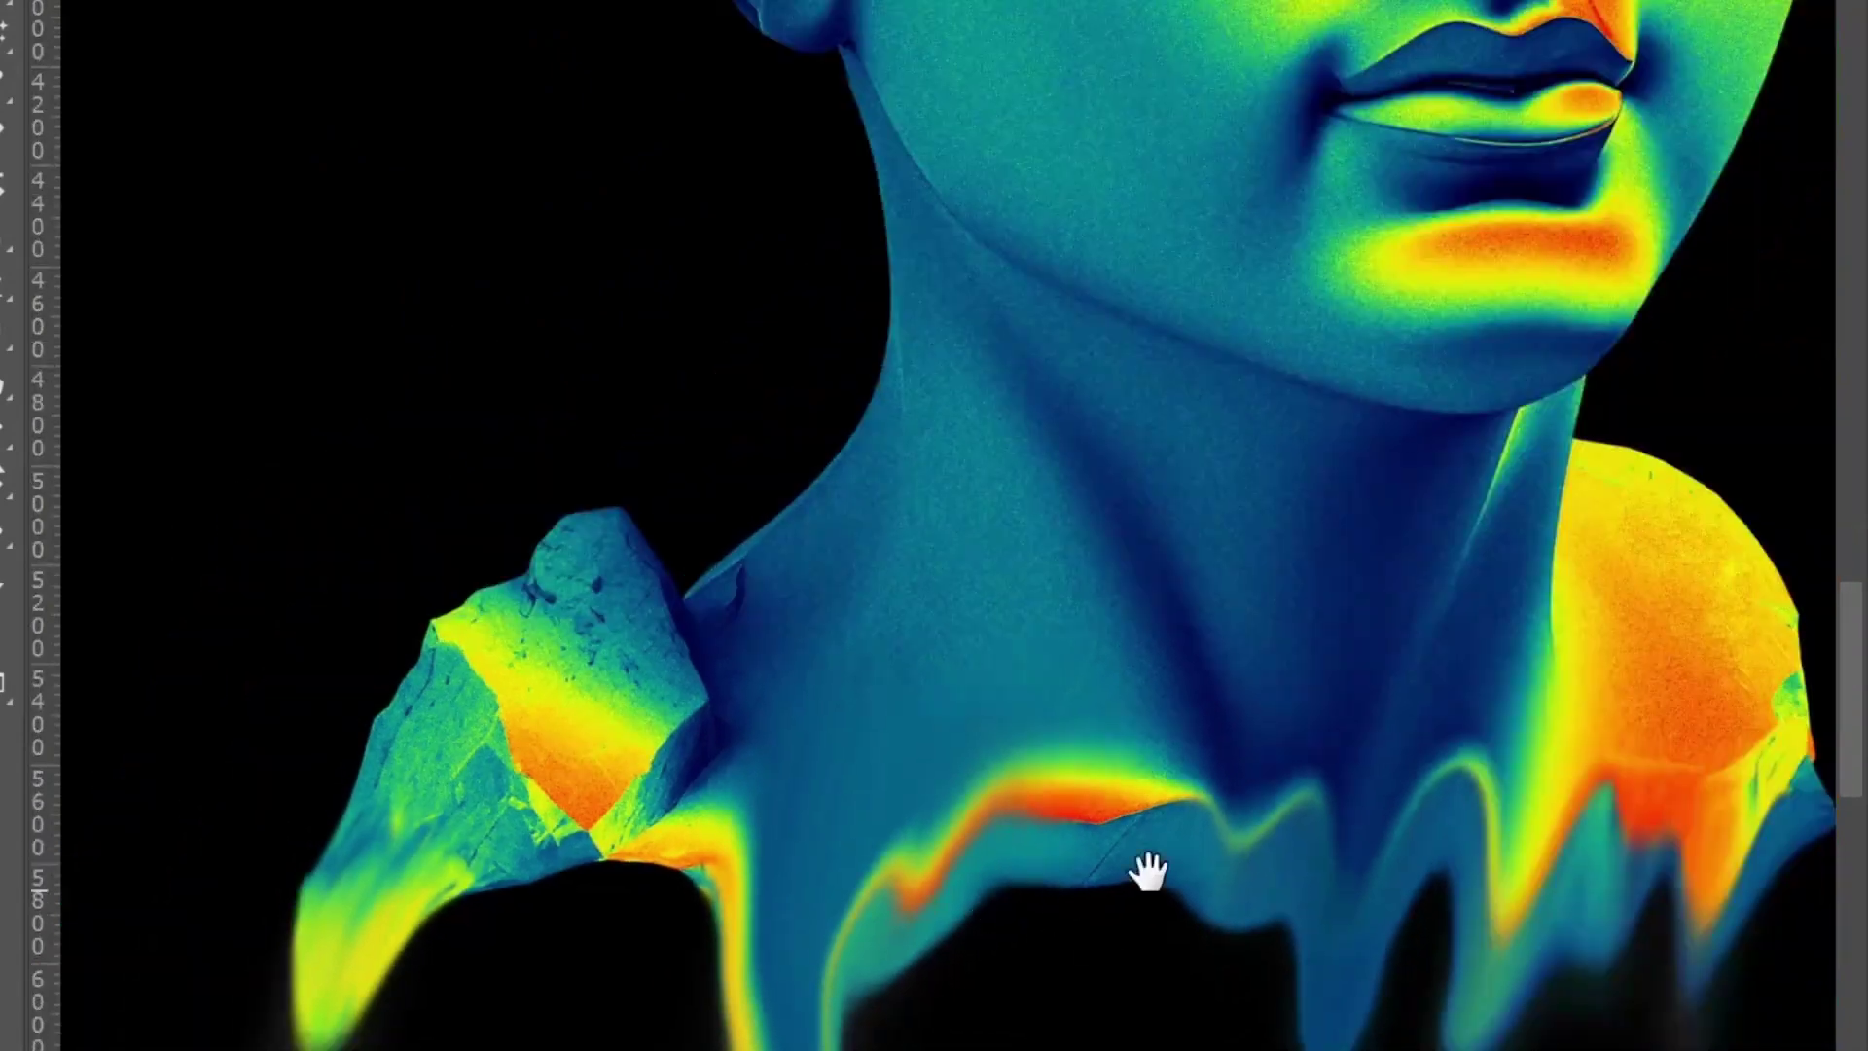
left_click_drag(1328, 851, 1327, 764)
key("ctrl+plus")
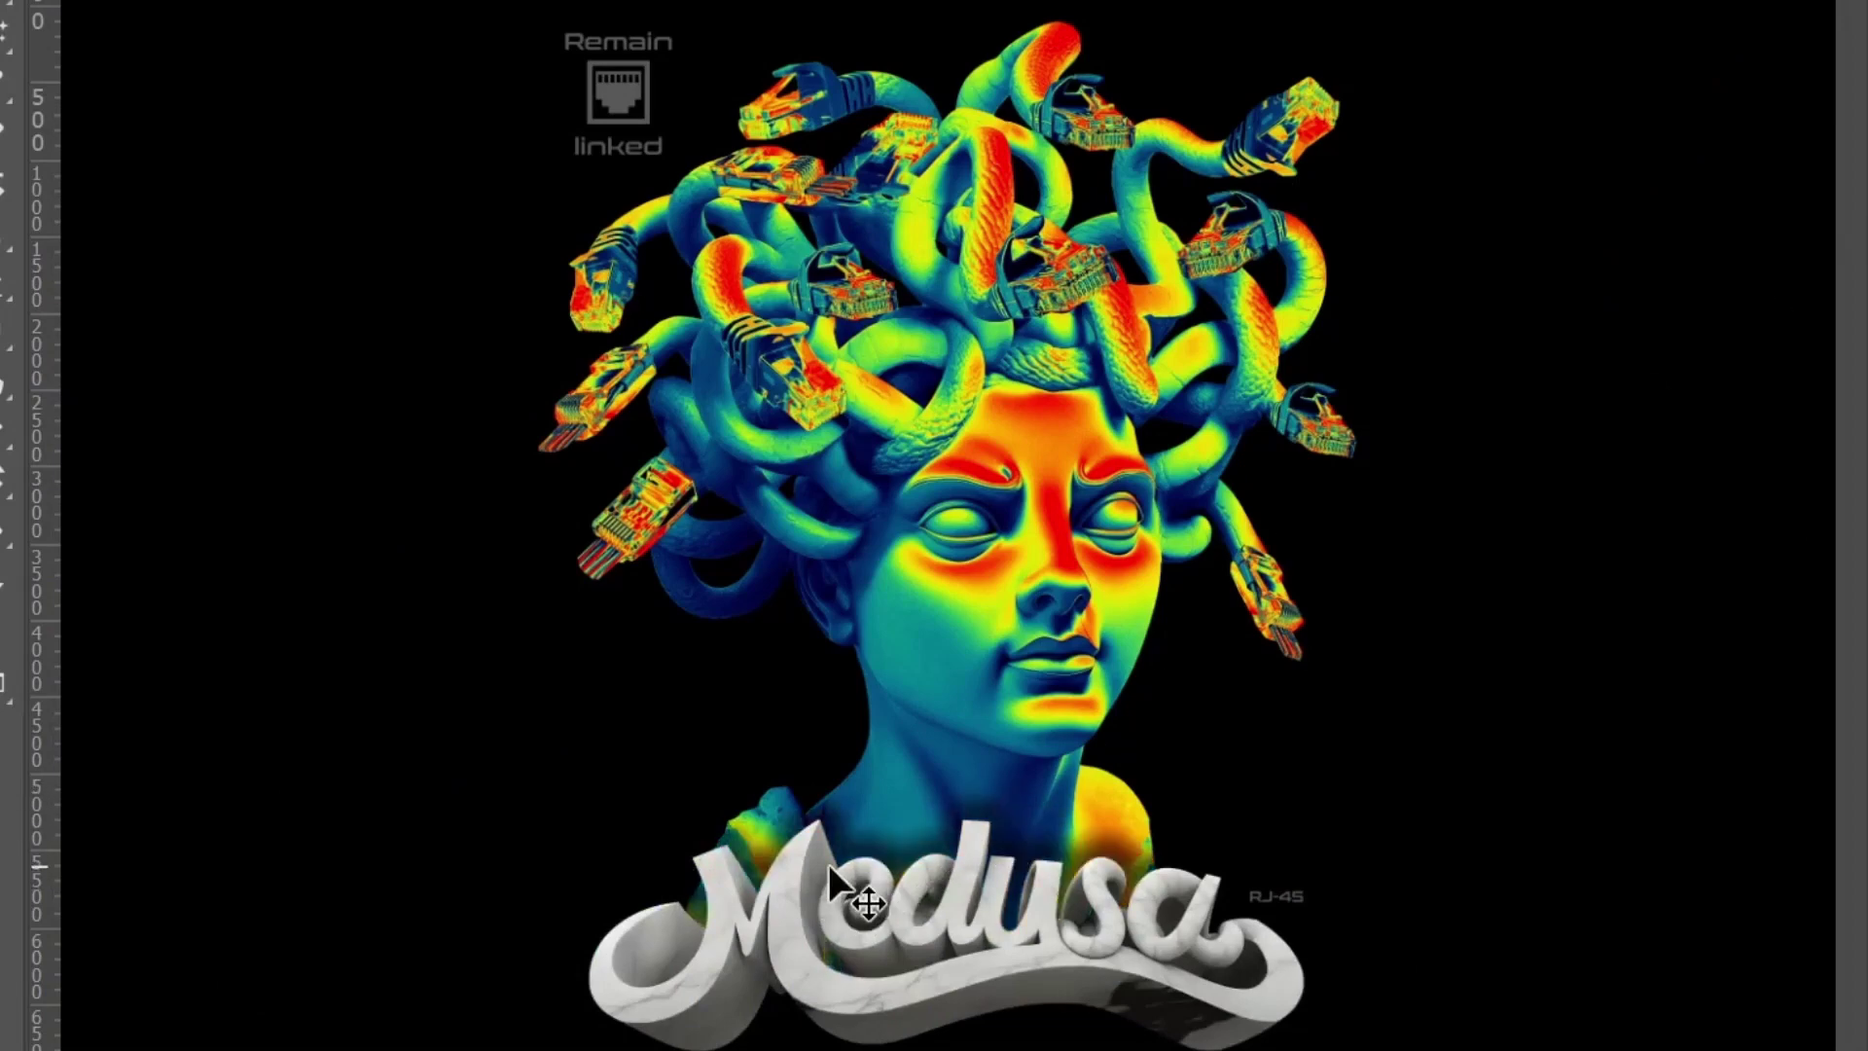
Step: Zoom into the marble M and pan letter by letter across 'Medusa' to the RJ-45 label
key("z")
left_click_drag(768, 925, 1033, 963)
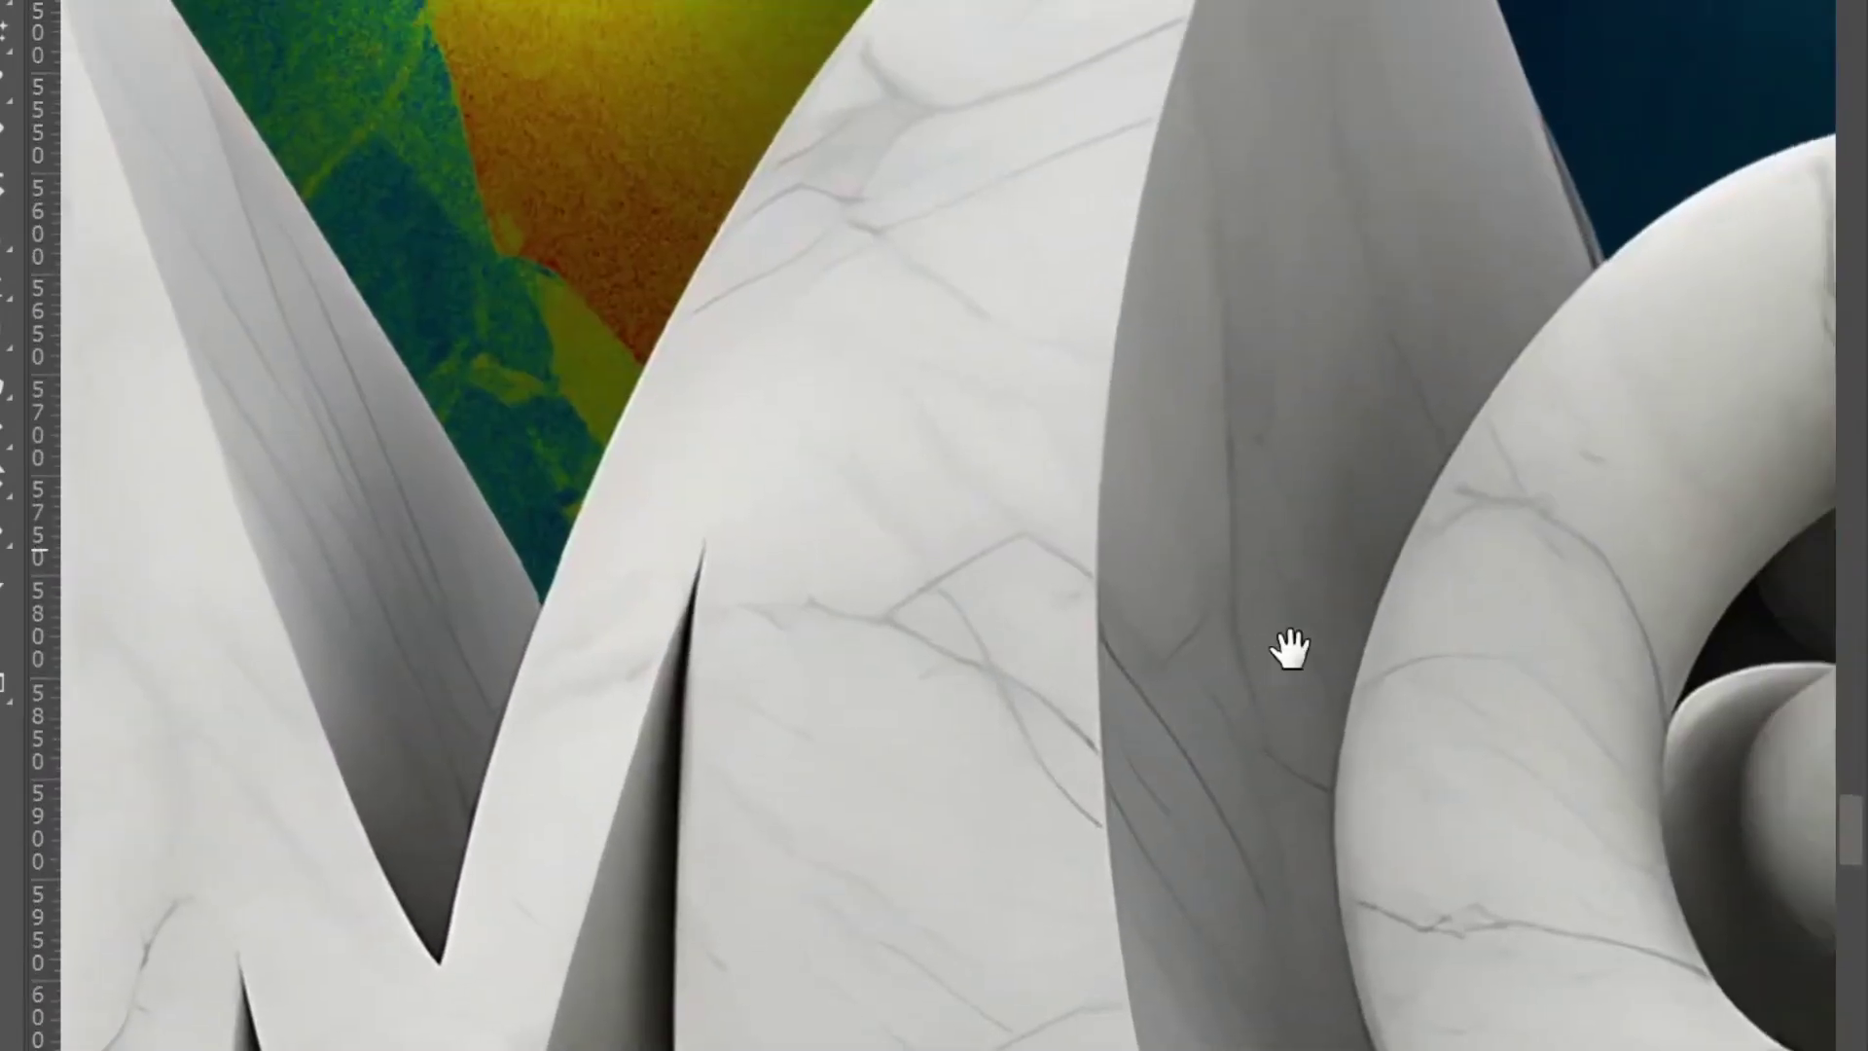
left_click_drag(1288, 646, 1093, 938)
left_click_drag(1511, 448, 1029, 205)
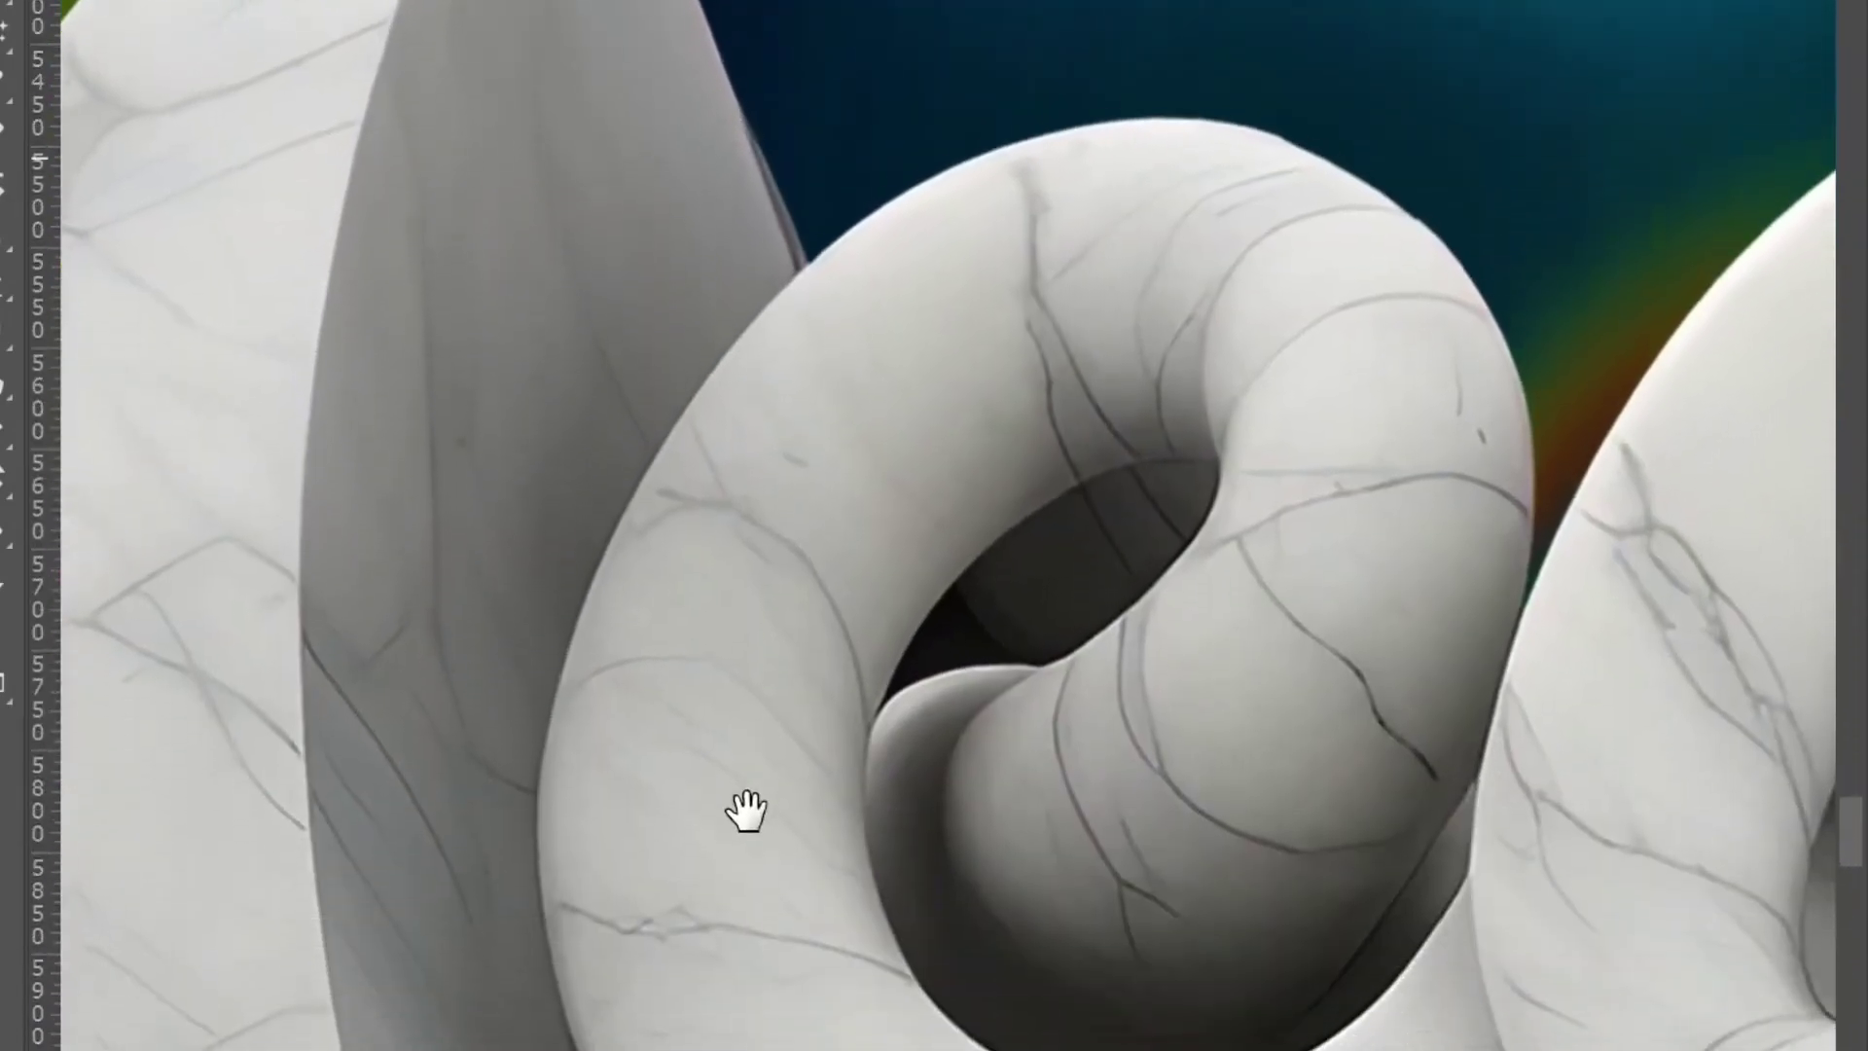
left_click_drag(742, 808, 1018, 635)
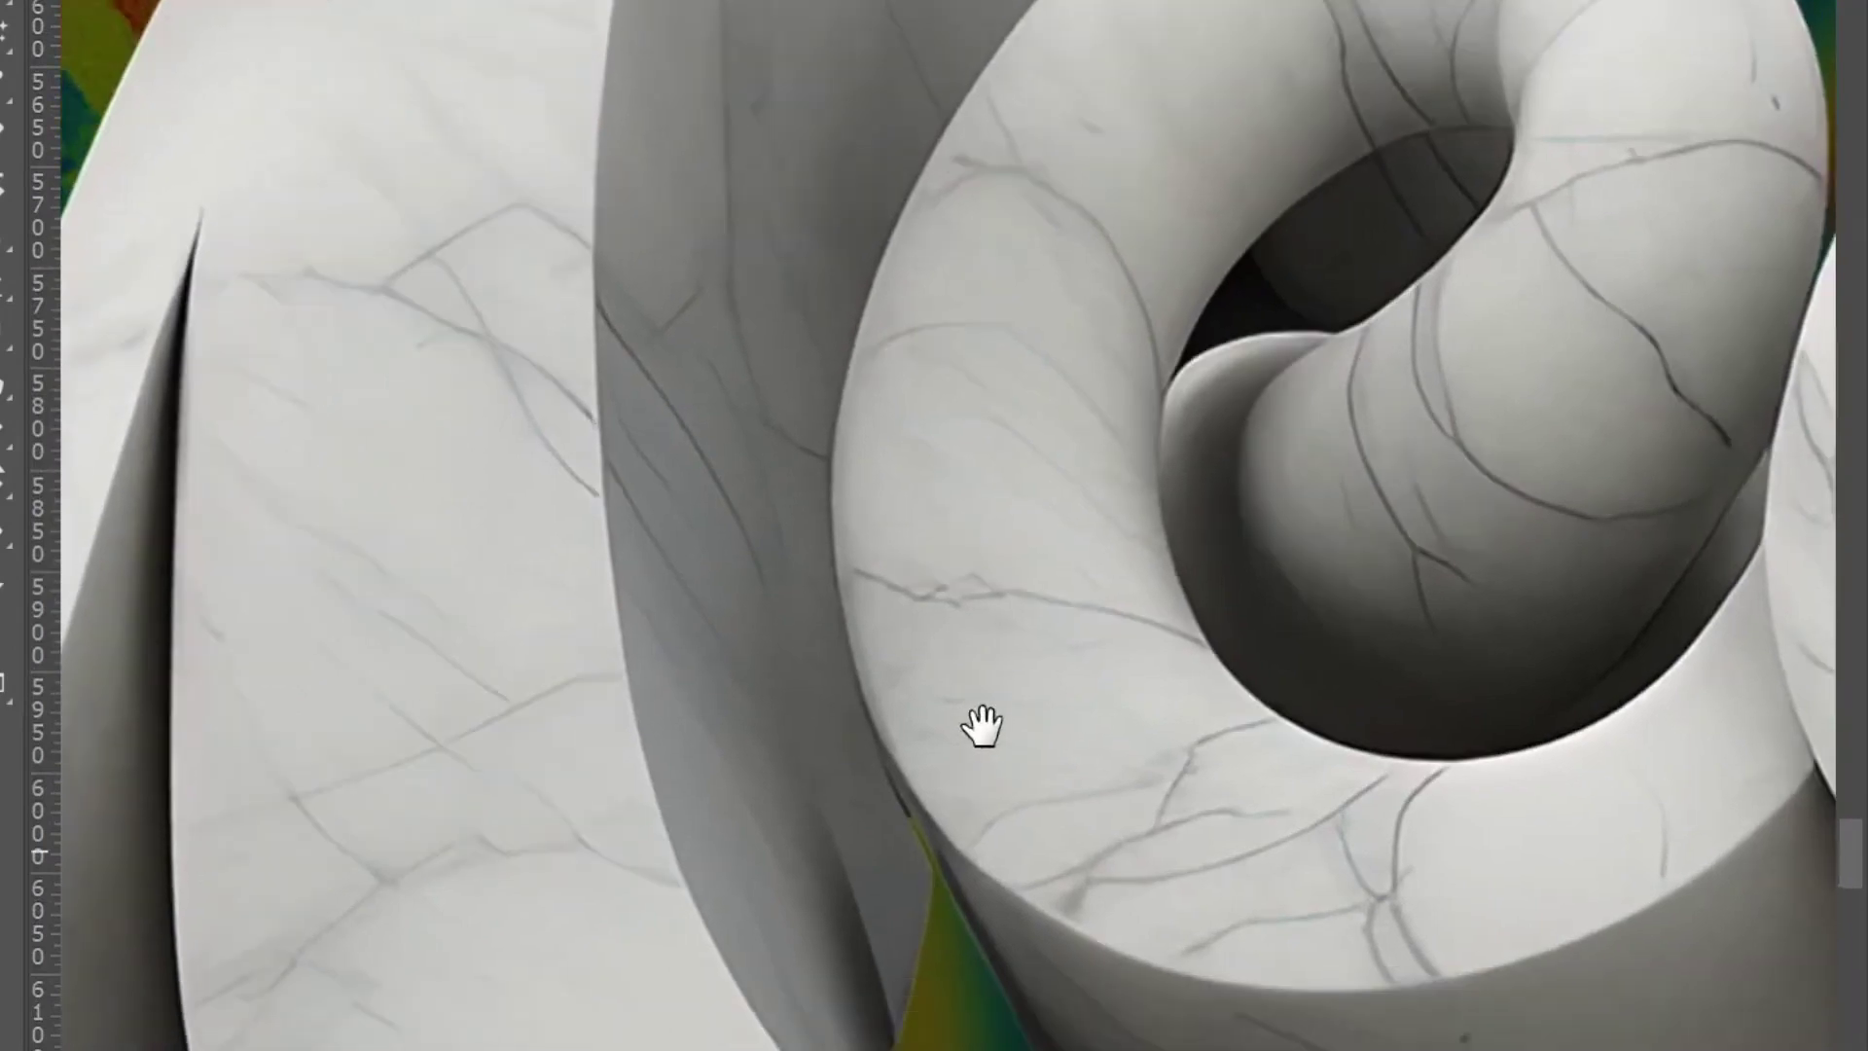
left_click_drag(984, 725, 1314, 729)
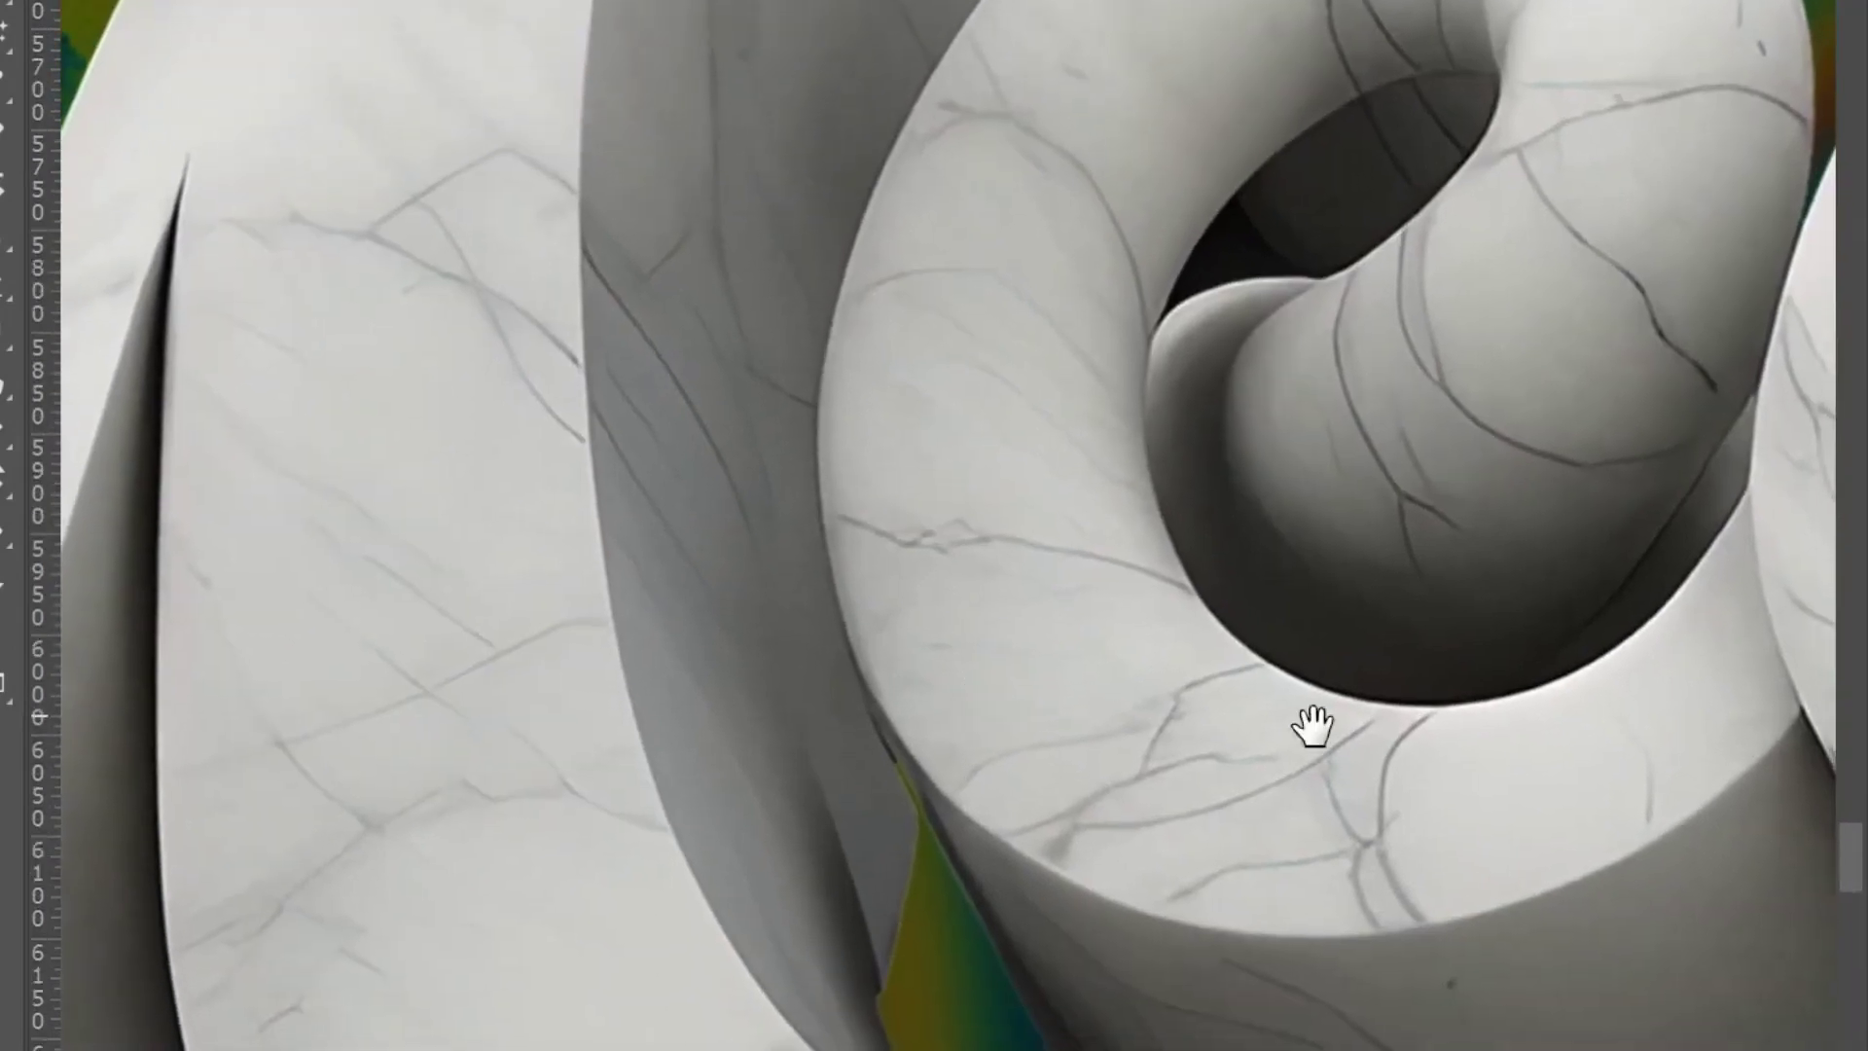
left_click_drag(1418, 593, 1060, 569)
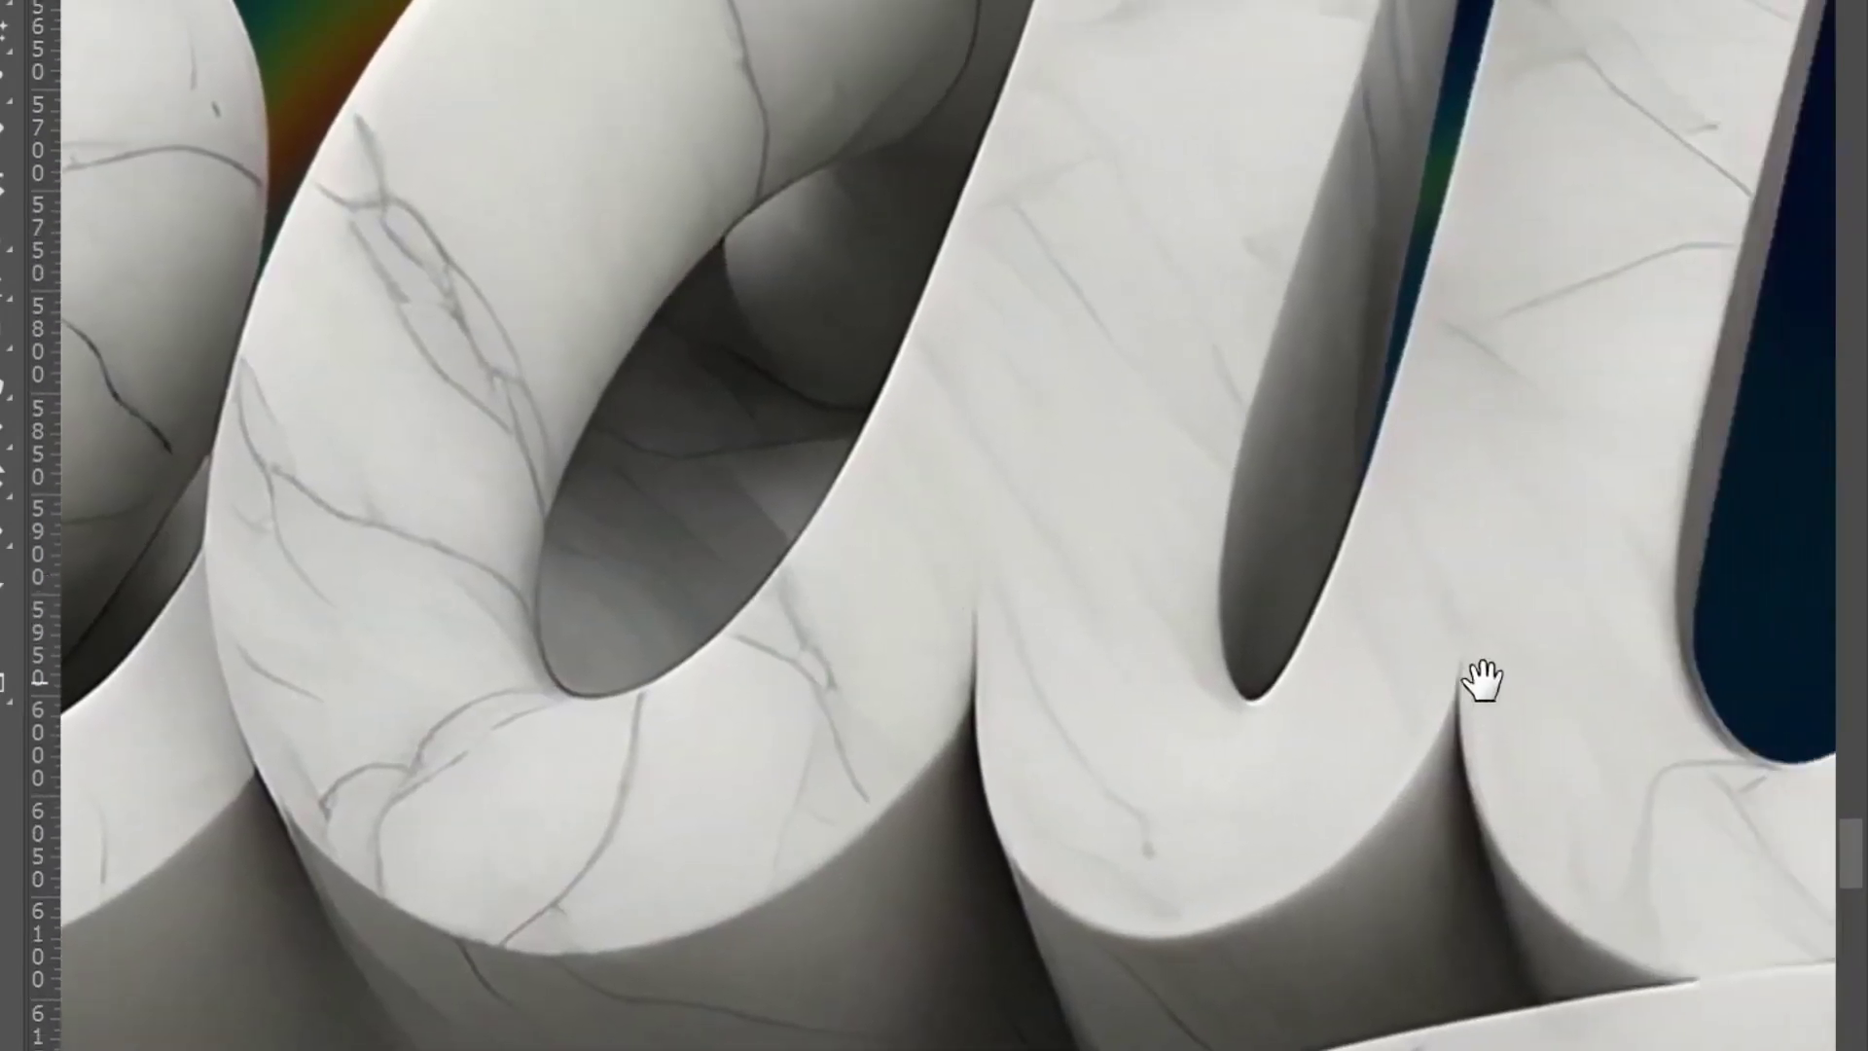
left_click_drag(1481, 681, 843, 555)
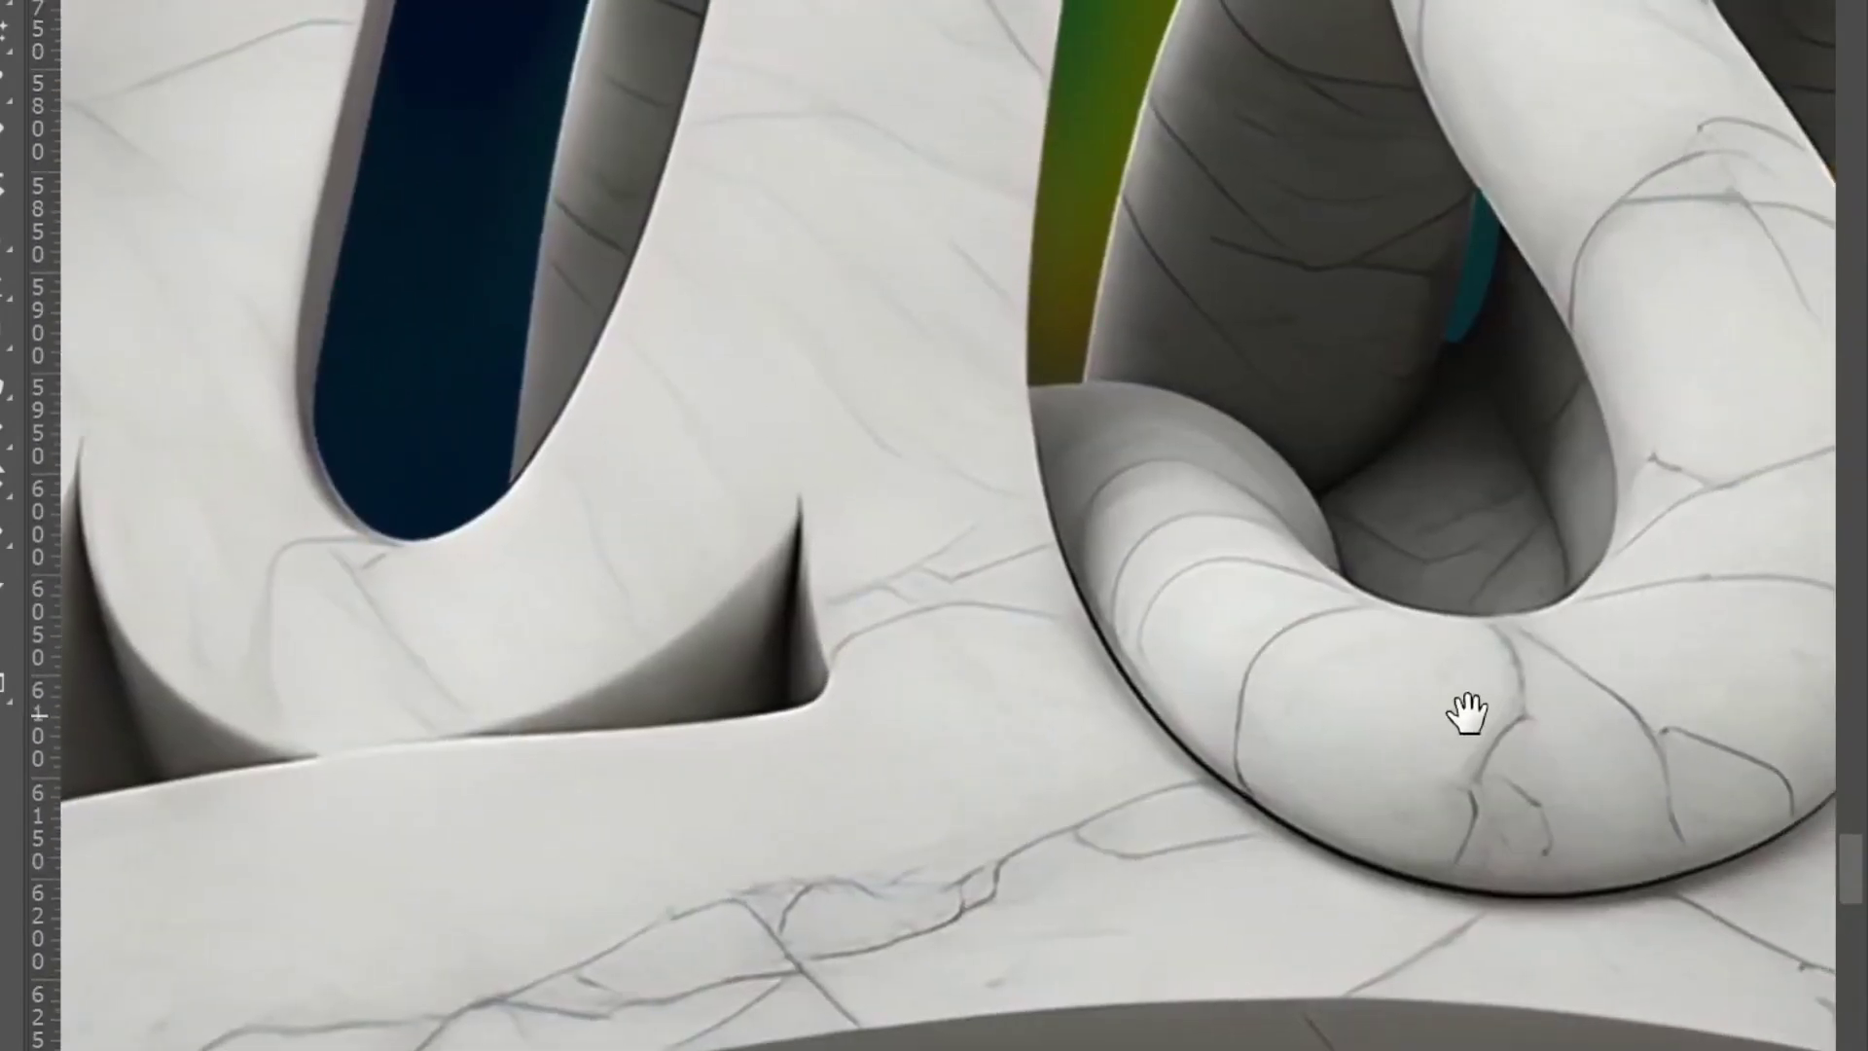
mouse_move(1467, 709)
left_mouse_down()
mouse_move(888, 805)
mouse_move(480, 825)
left_mouse_up()
scroll(1289, 715, "down", 5)
mouse_move(1293, 716)
left_mouse_down()
mouse_move(1134, 626)
mouse_move(1022, 625)
left_mouse_up()
Step: Bring Medusa's face back into view and zoom in on the heat-map cheek
scroll(645, 604, "down", 3)
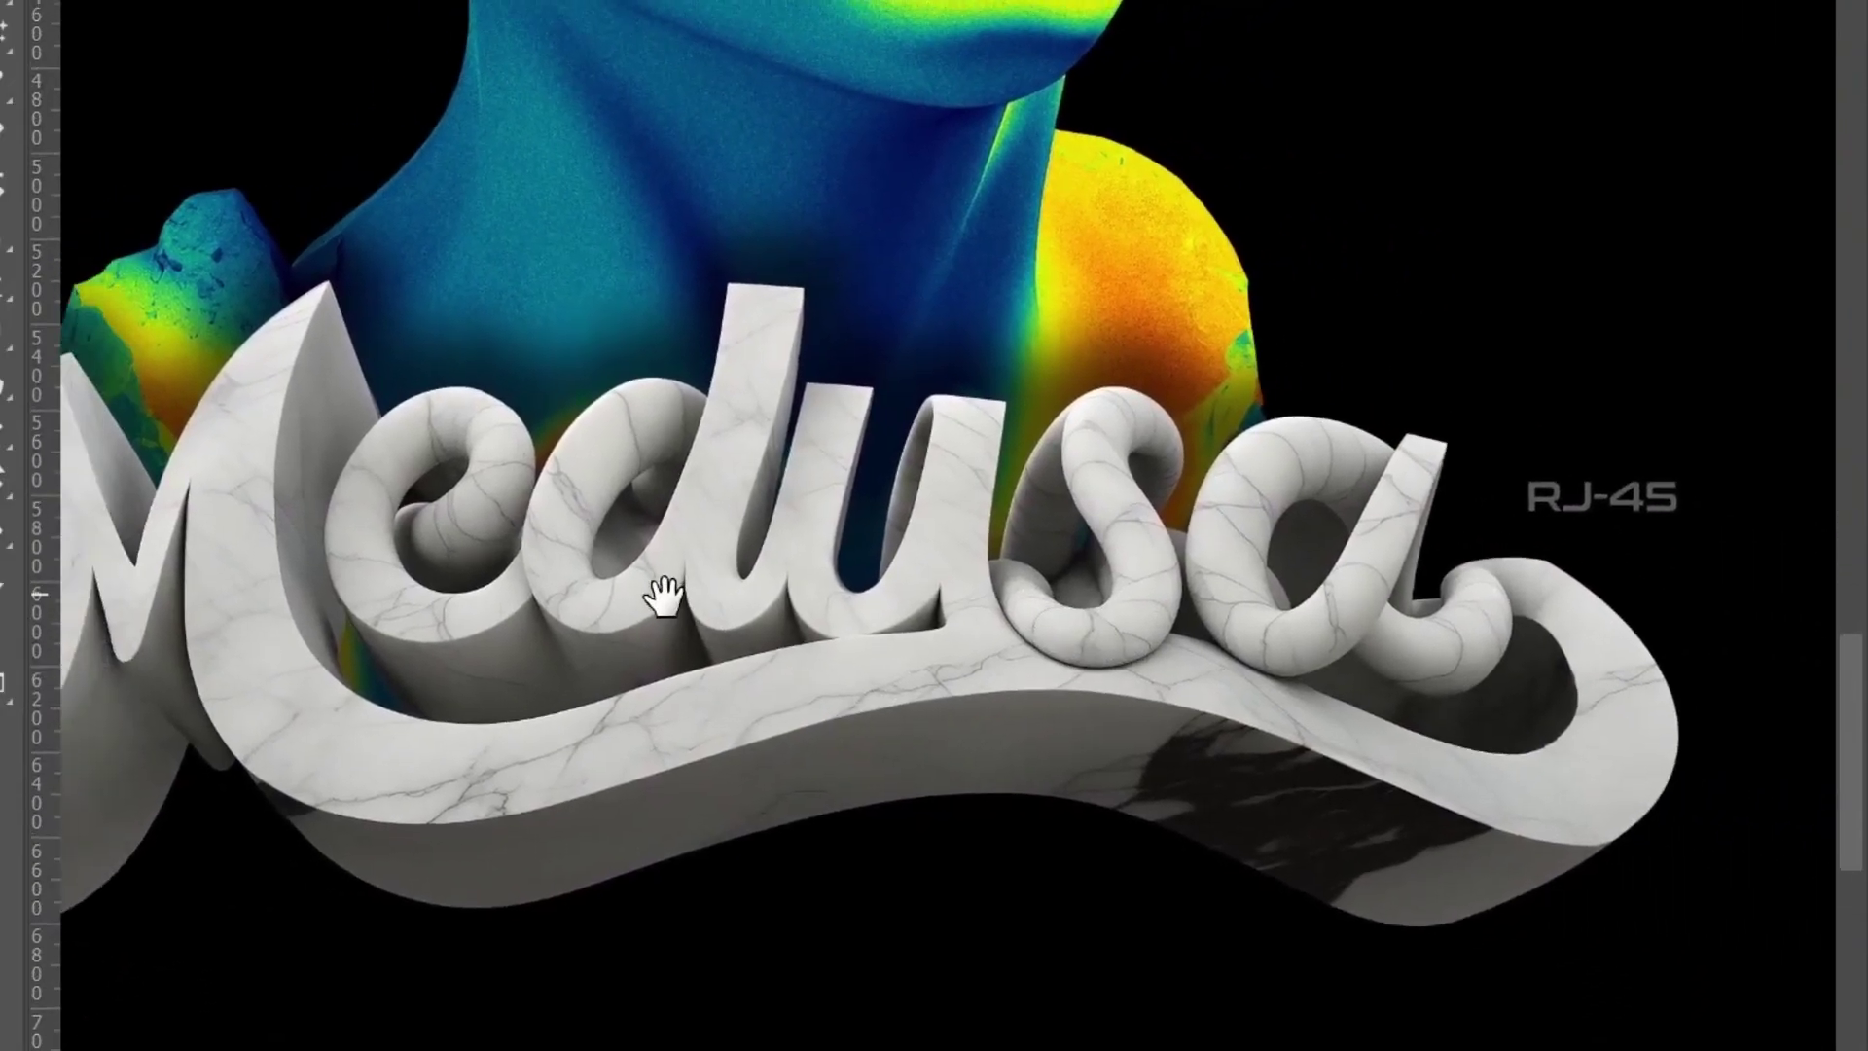
left_click_drag(663, 596, 792, 697)
scroll(846, 359, "up", 3)
scroll(891, 370, "up", 1)
left_click(891, 371)
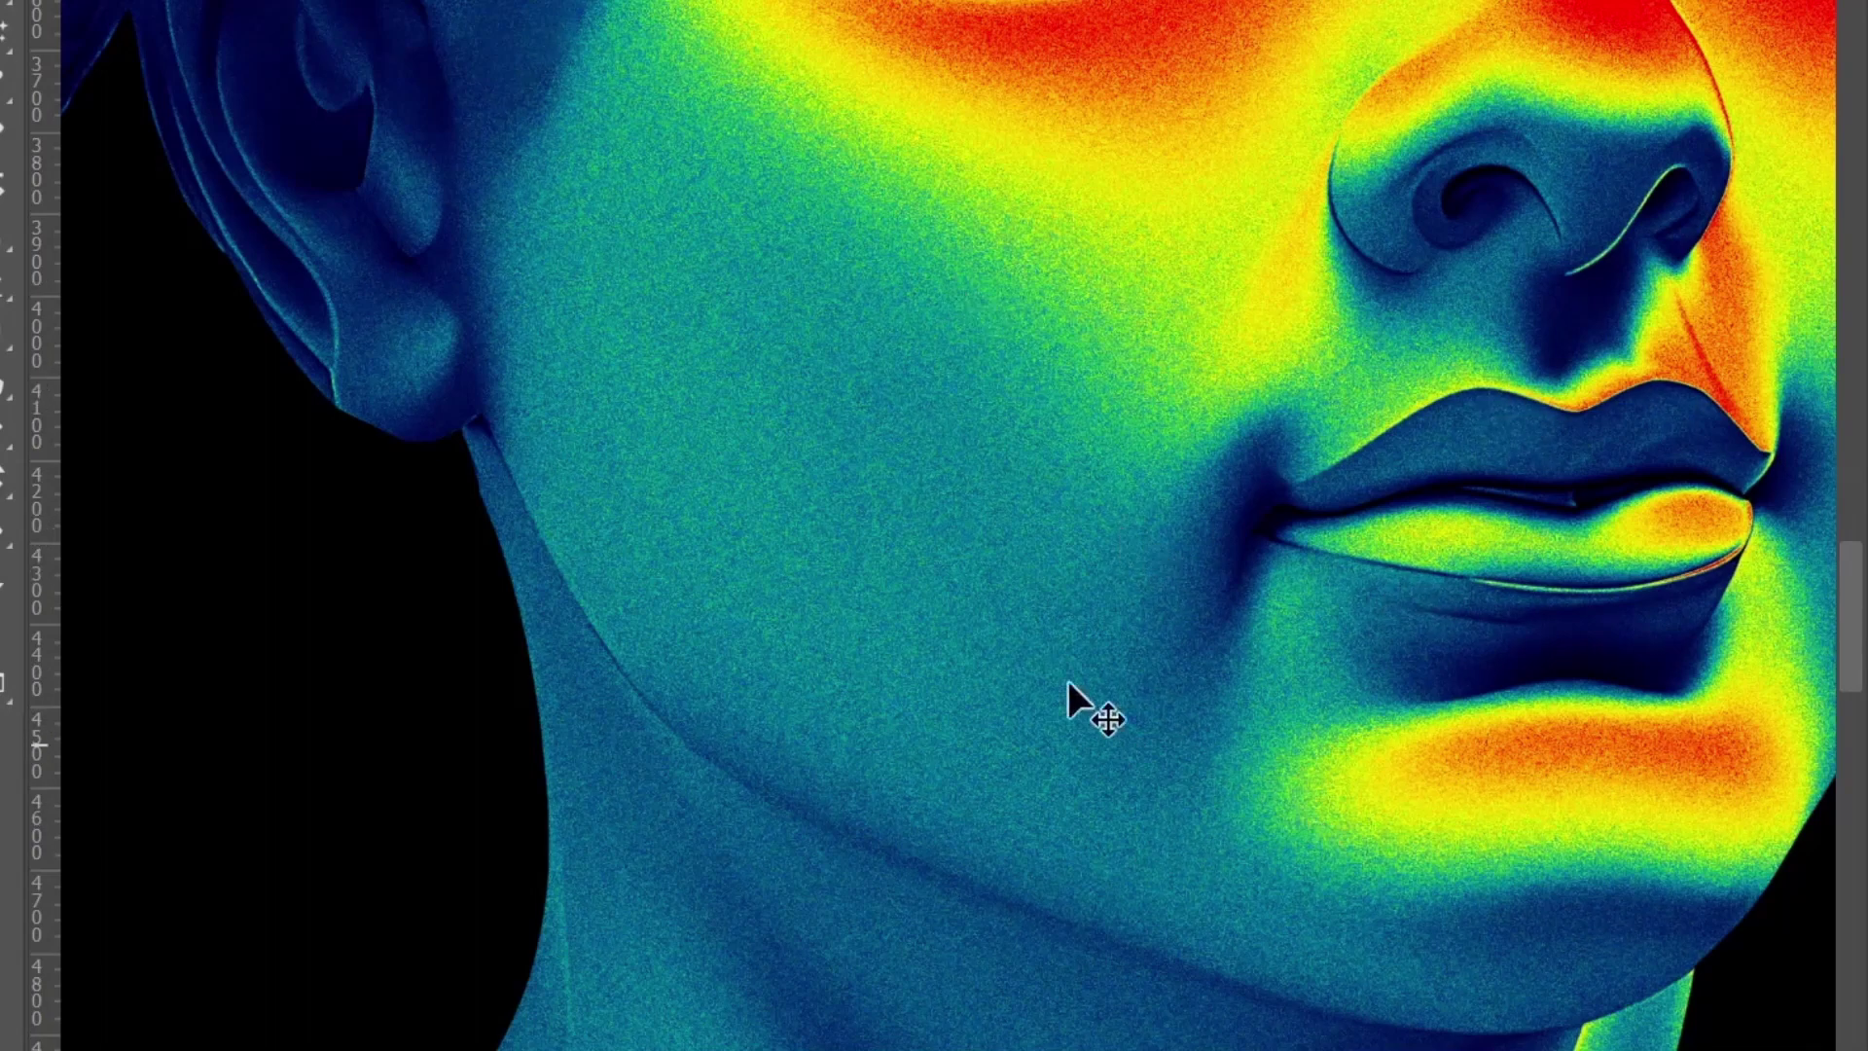
Step: Zoom out and pan across the face, cable snakes and lettering to show the full poster
left_click_drag(1372, 730, 1300, 723)
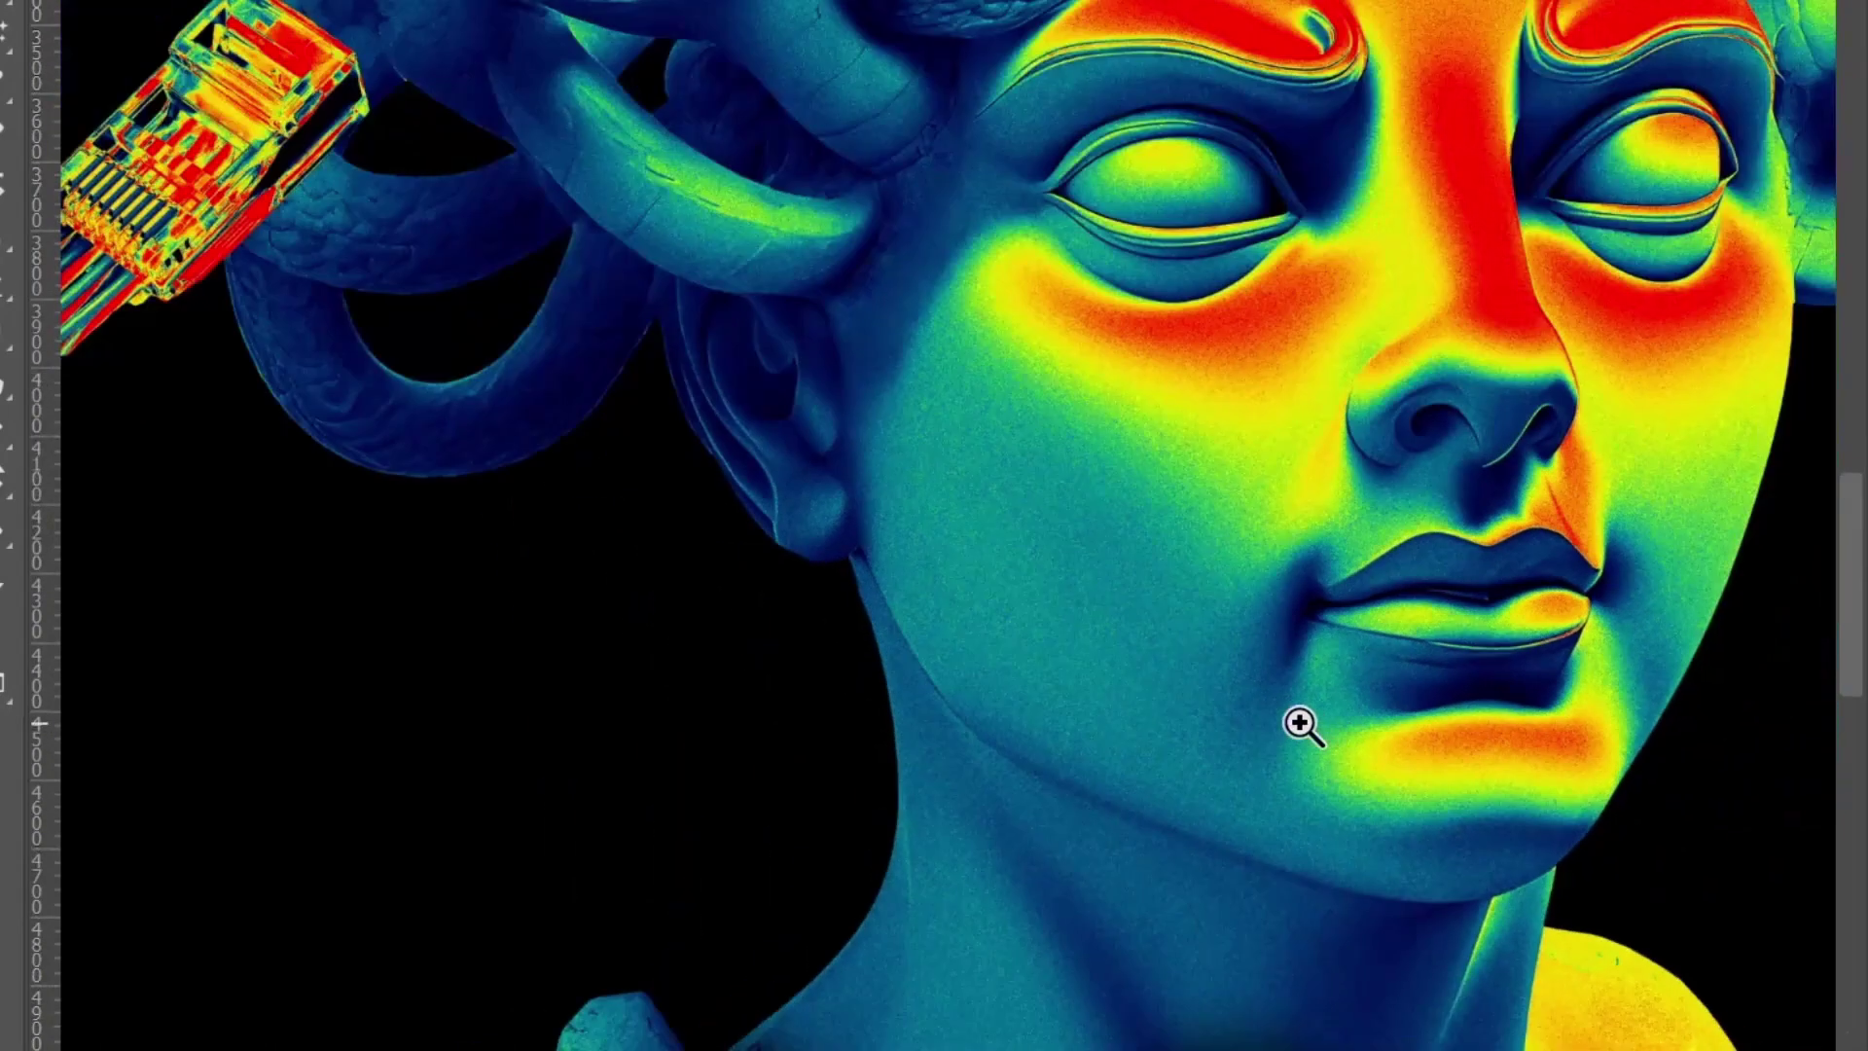
scroll(1300, 723, "up", 3)
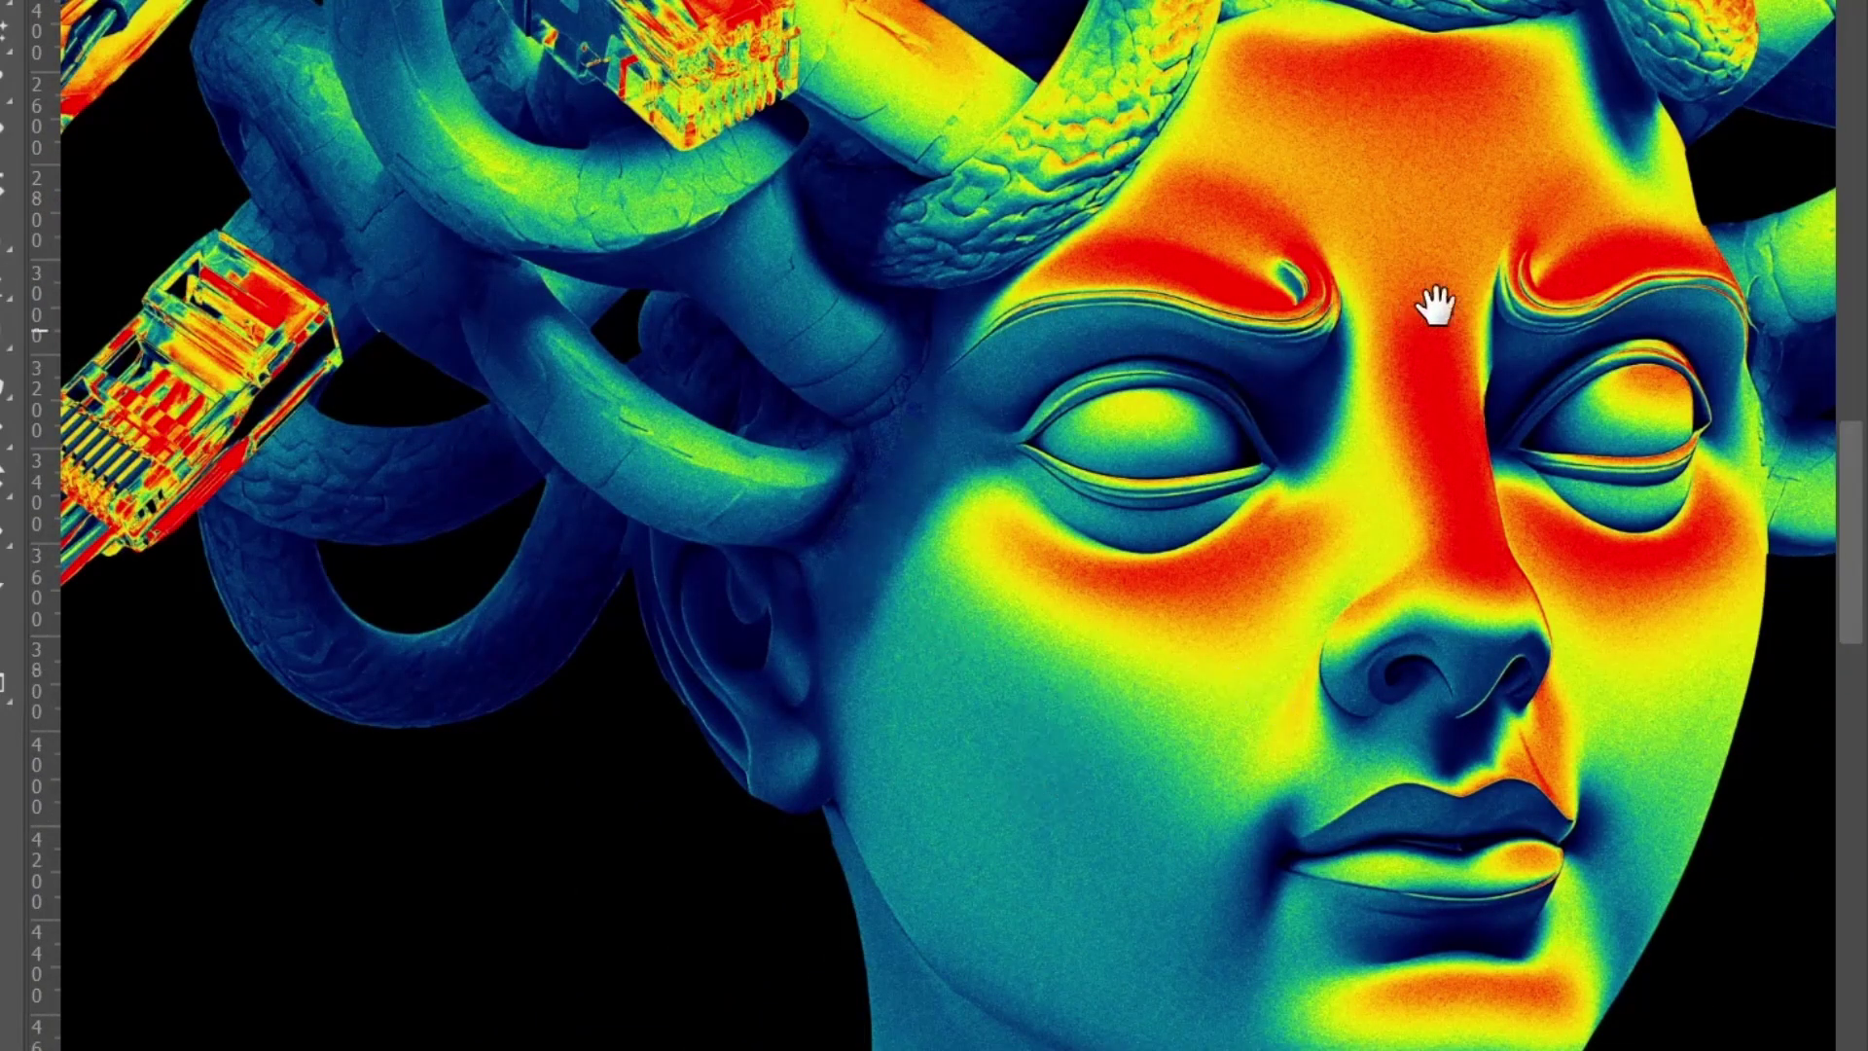
scroll(1436, 306, "down", 2)
scroll(1376, 384, "down", 2)
scroll(1364, 458, "down", 3)
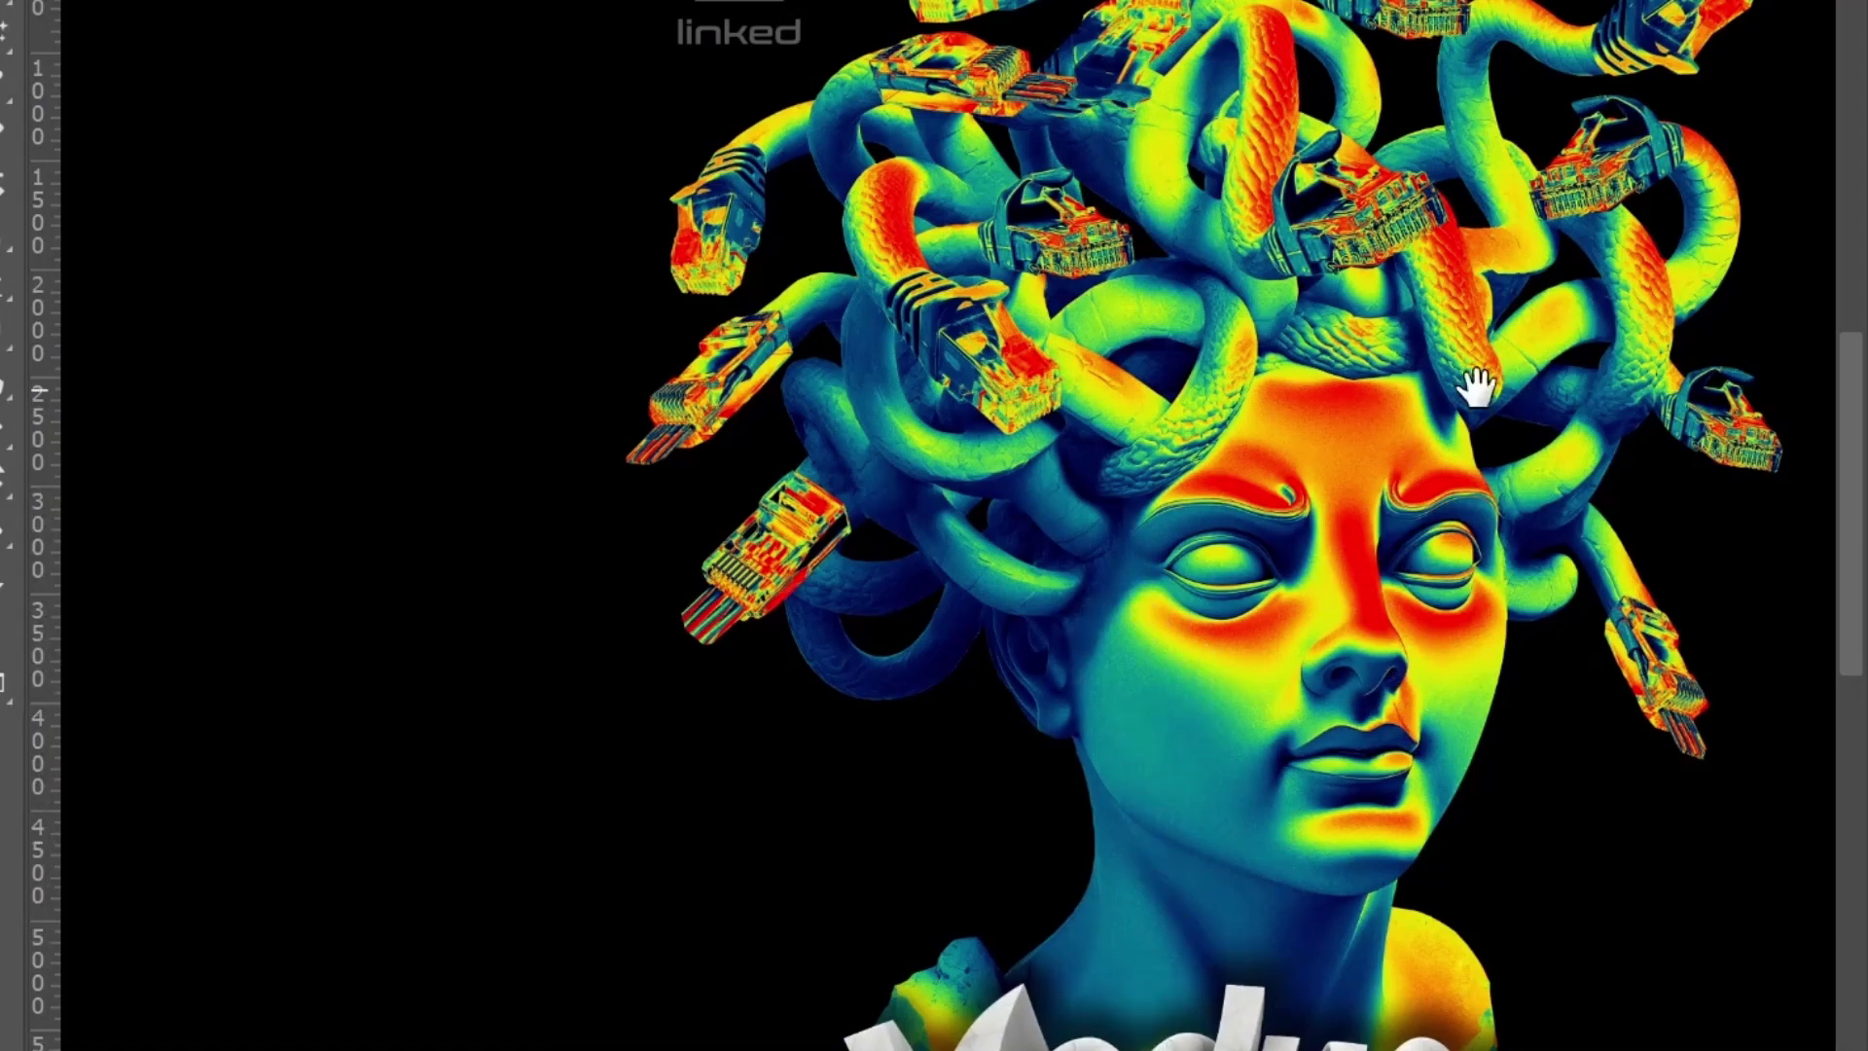
mouse_move(1476, 386)
left_mouse_down()
mouse_move(1316, 614)
mouse_move(1104, 557)
left_mouse_up()
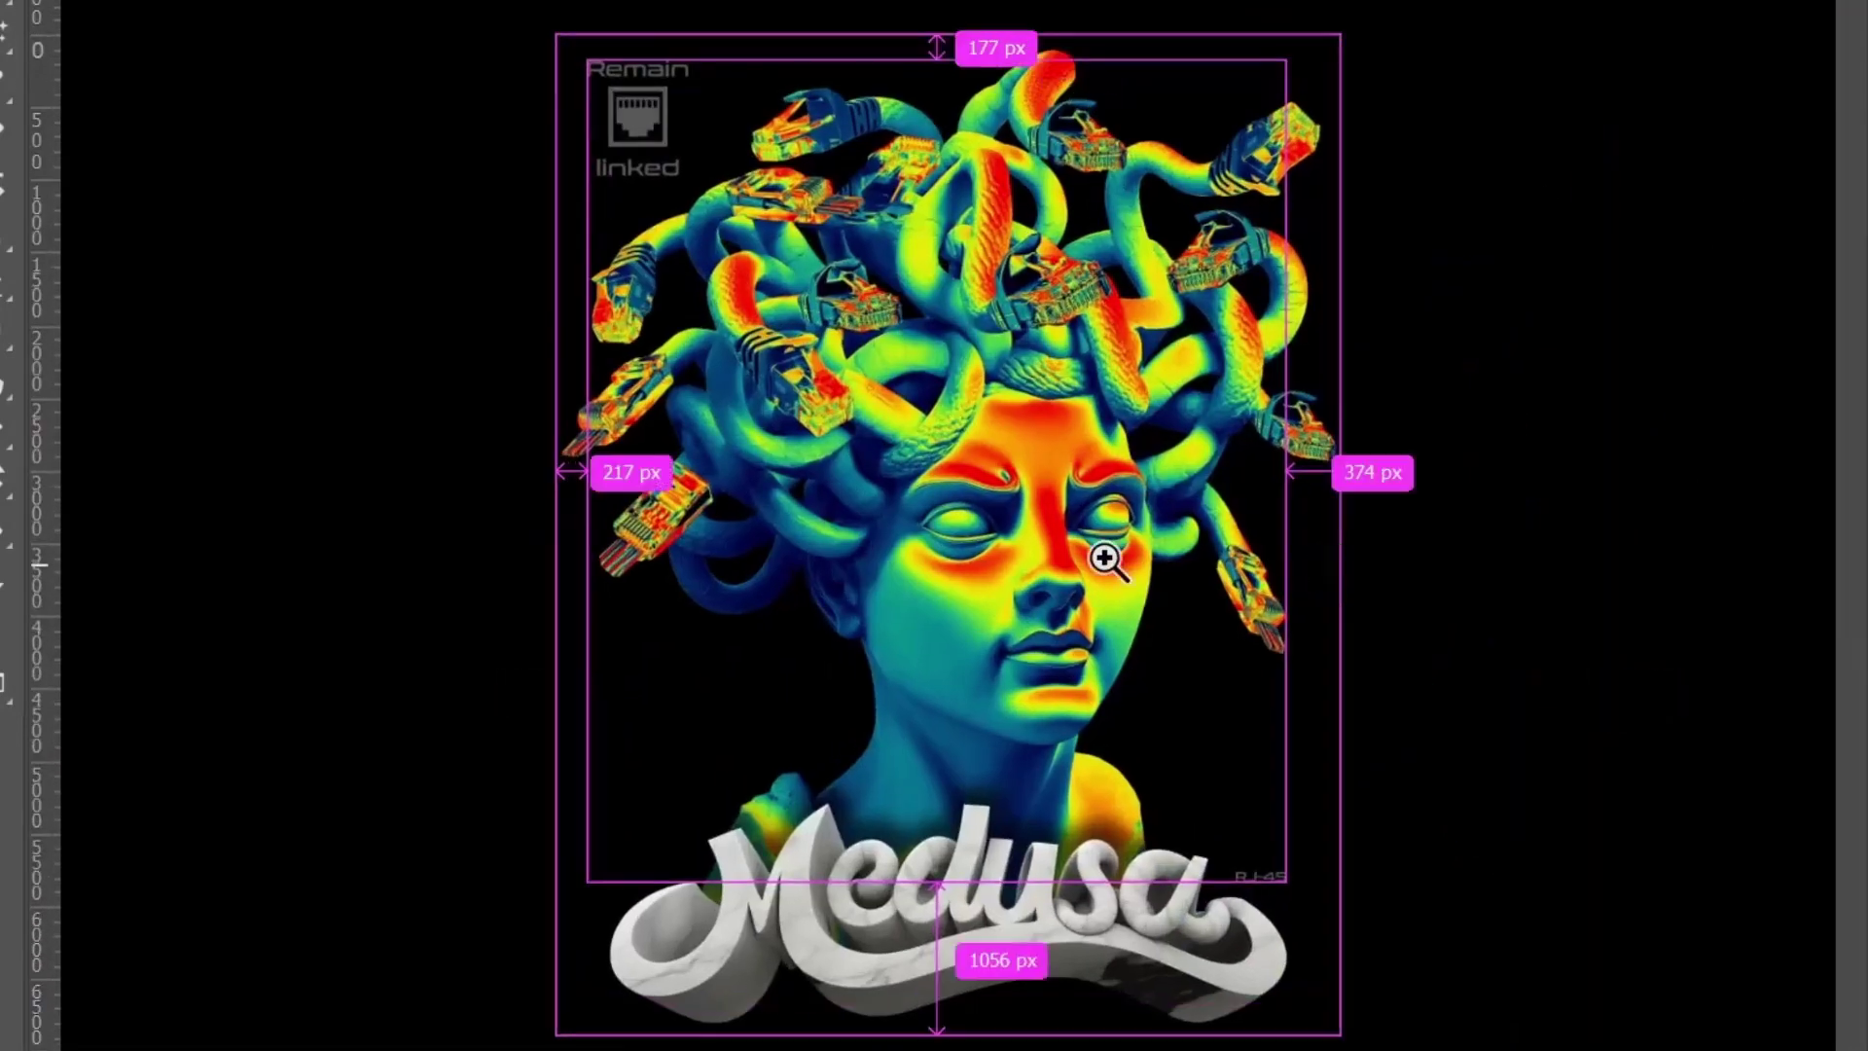
scroll(1084, 541, "up", 1)
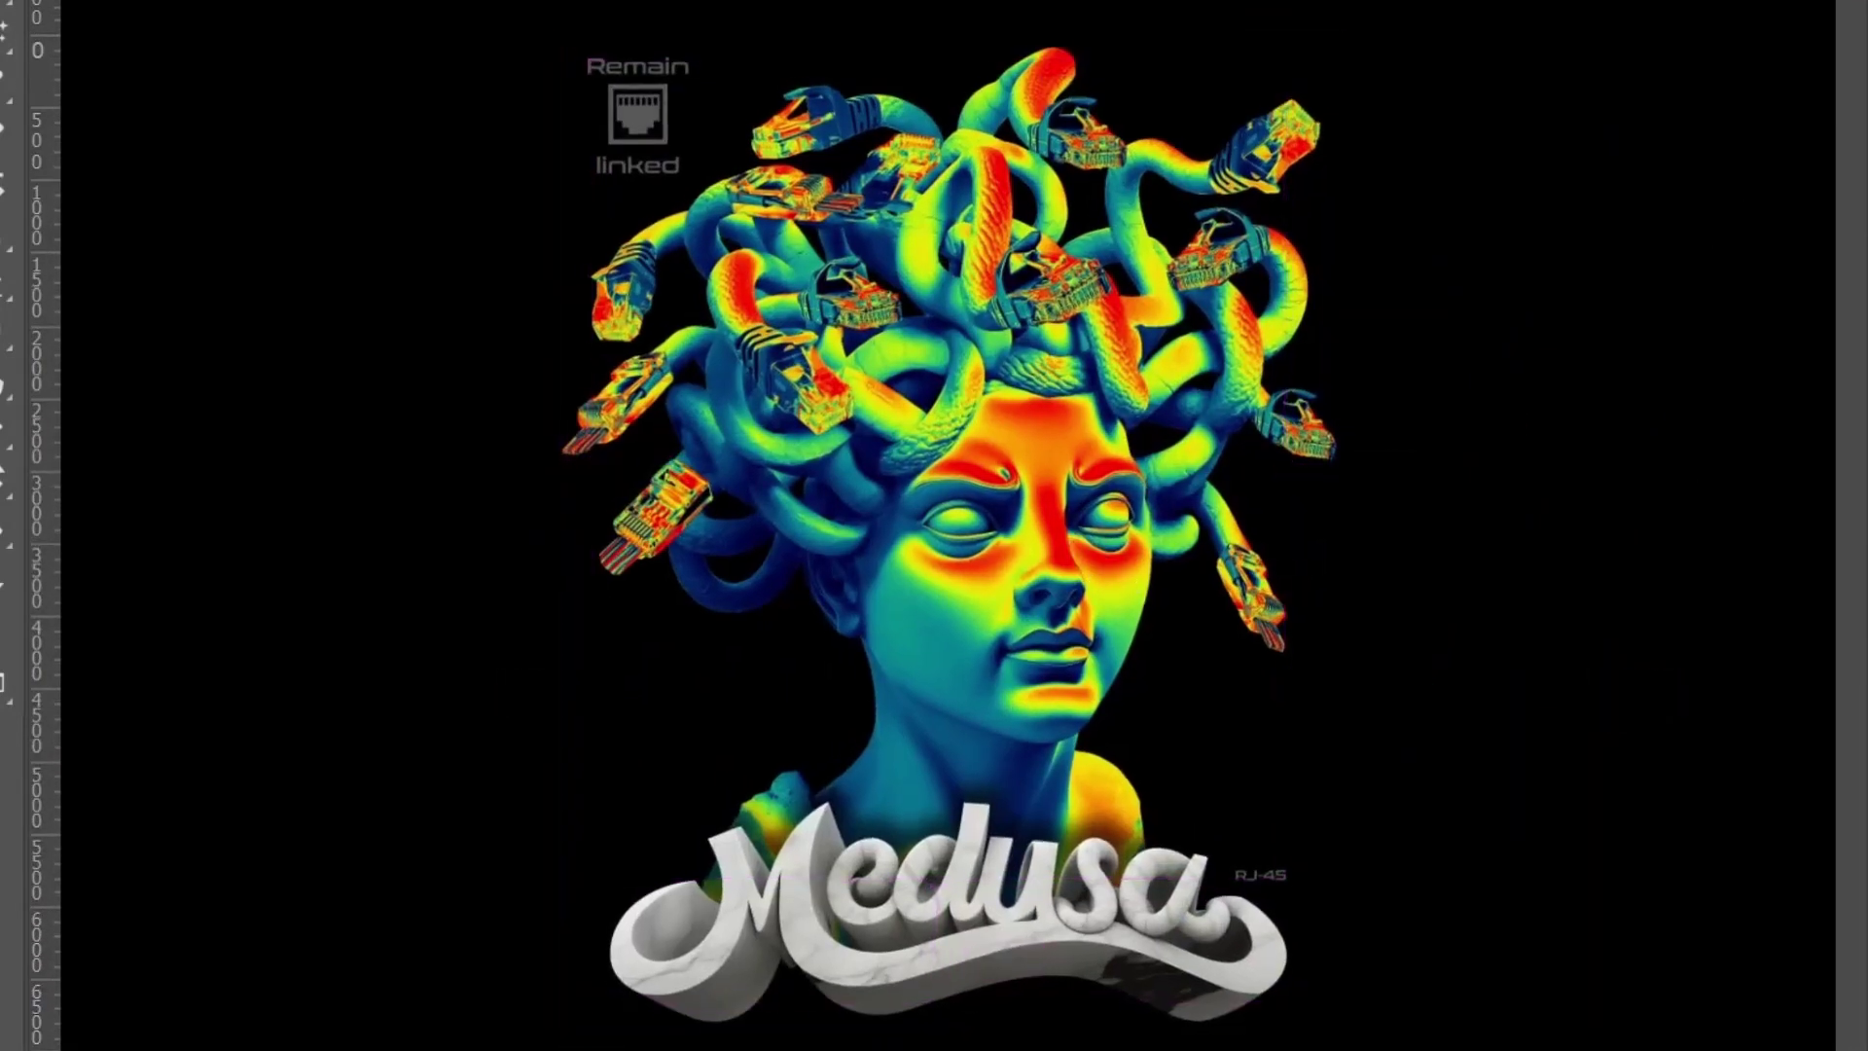